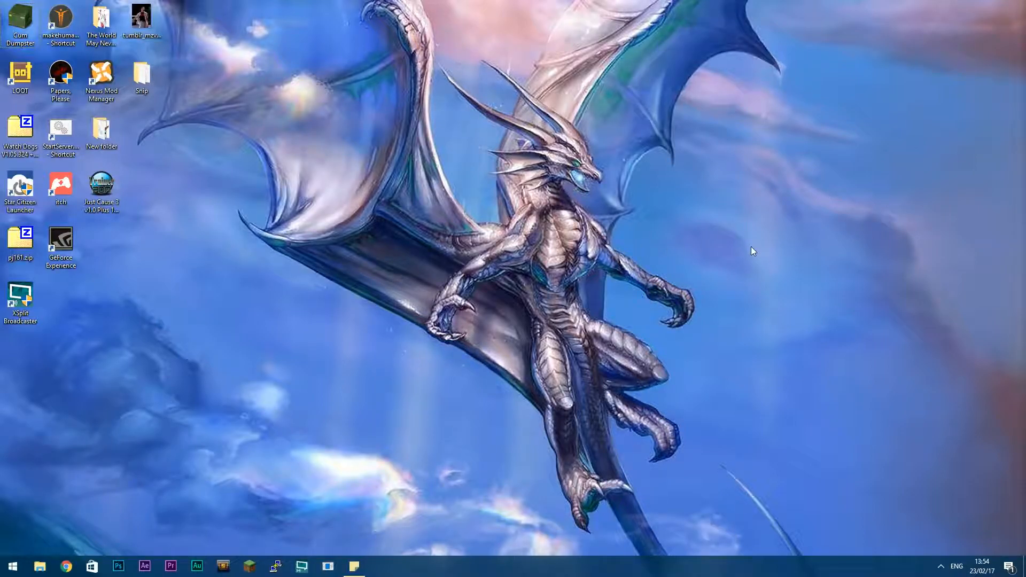
Launch Blender 2.78 from Steam's list of recent programs and dismiss the splash screen
click(941, 567)
right_click(909, 502)
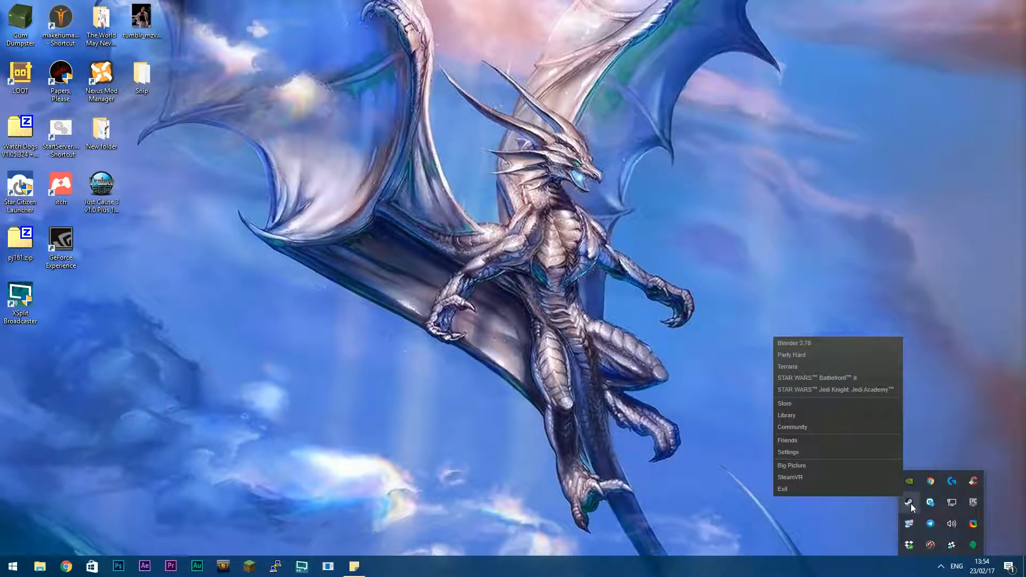
click(796, 343)
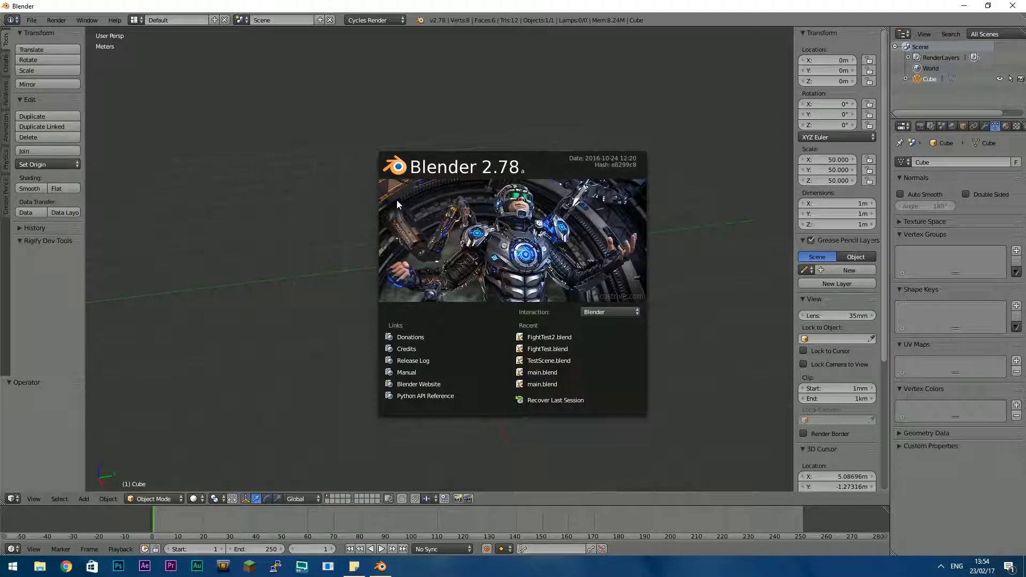
click(599, 110)
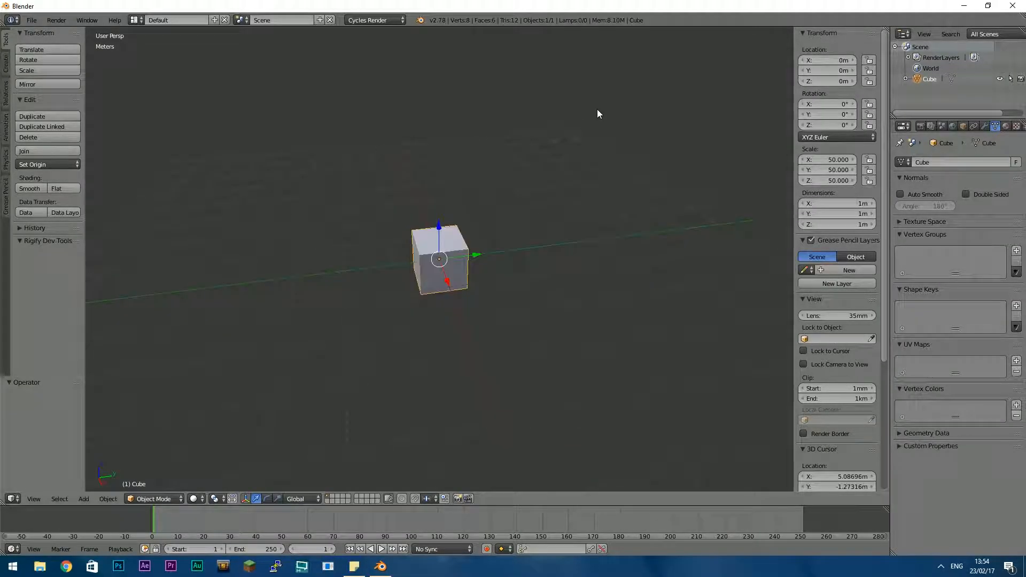
click(509, 291)
mouse_move(561, 312)
middle_down()
mouse_move(500, 319)
mouse_move(548, 299)
mouse_move(568, 314)
mouse_move(543, 319)
mouse_move(580, 316)
mouse_move(569, 321)
mouse_move(665, 295)
mouse_move(628, 287)
mouse_move(538, 295)
mouse_move(578, 302)
middle_up()
scroll(502, 297, up, 4)
mouse_move(502, 297)
shift+middle_down()
mouse_move(530, 303)
mouse_move(557, 337)
mouse_move(547, 351)
mouse_move(594, 350)
mouse_move(551, 358)
mouse_move(564, 320)
mouse_move(508, 340)
mouse_move(496, 313)
shift+middle_up()
scroll(597, 348, down, 4)
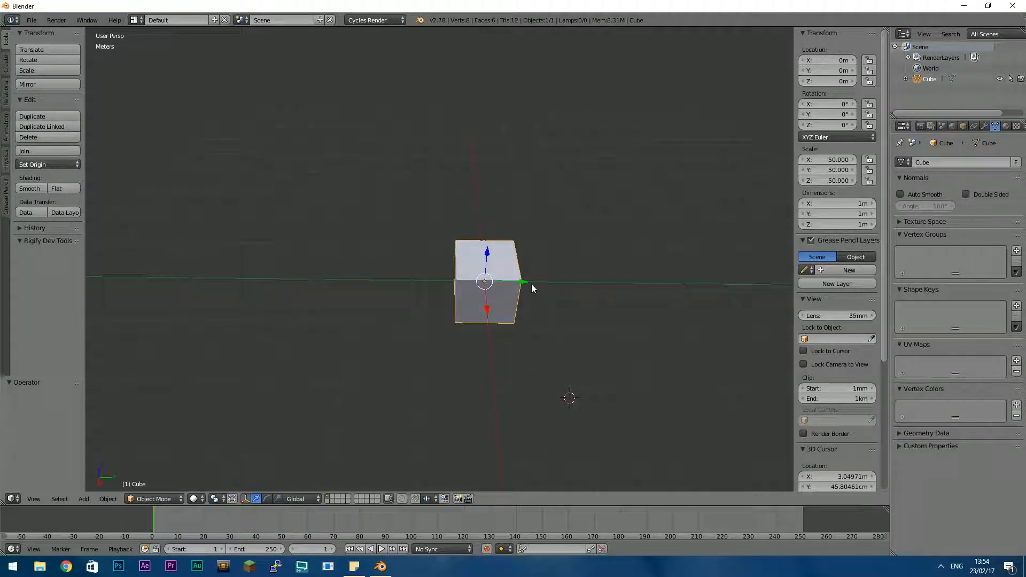
key(x)
mouse_move(602, 337)
middle_down()
mouse_move(644, 323)
mouse_move(560, 306)
mouse_move(436, 315)
mouse_move(619, 314)
mouse_move(426, 323)
mouse_move(635, 319)
mouse_move(669, 332)
mouse_move(589, 319)
mouse_move(431, 323)
mouse_move(583, 348)
mouse_move(524, 339)
mouse_move(618, 316)
mouse_move(618, 335)
middle_up()
scroll(462, 340, up, 5)
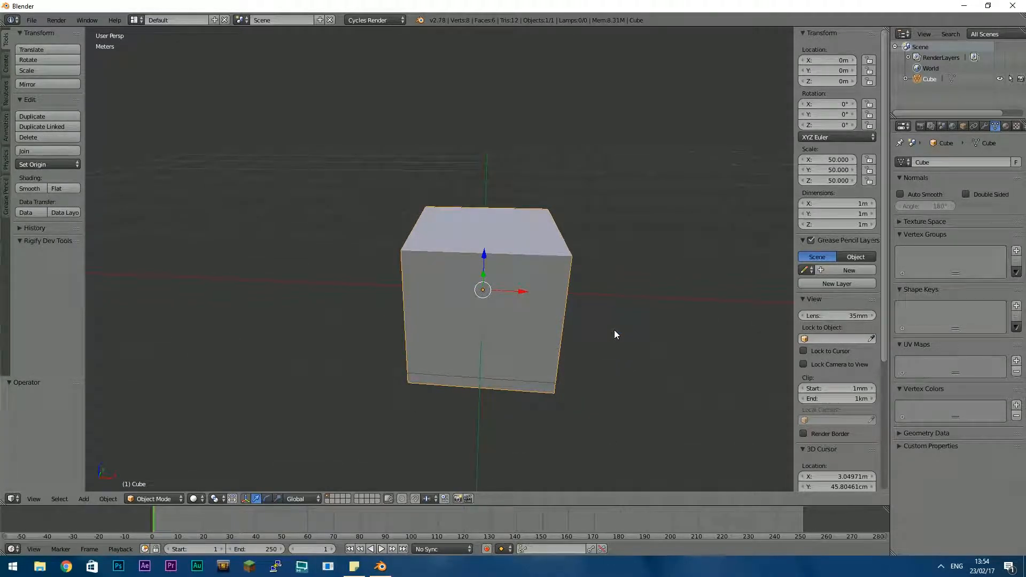
middle_drag(623, 330, 408, 385)
key(r)
key(Escape)
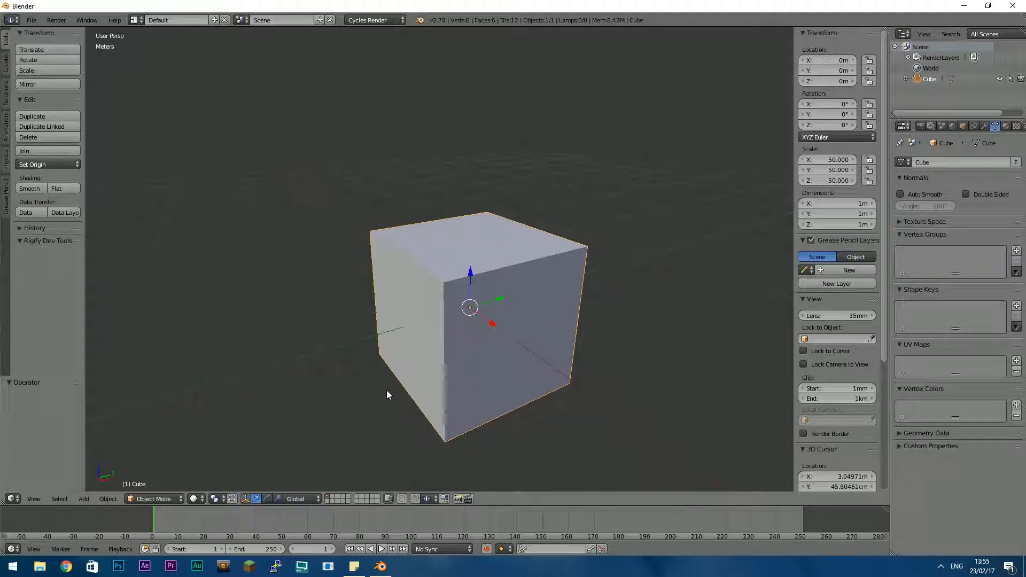
middle_drag(526, 371, 446, 321)
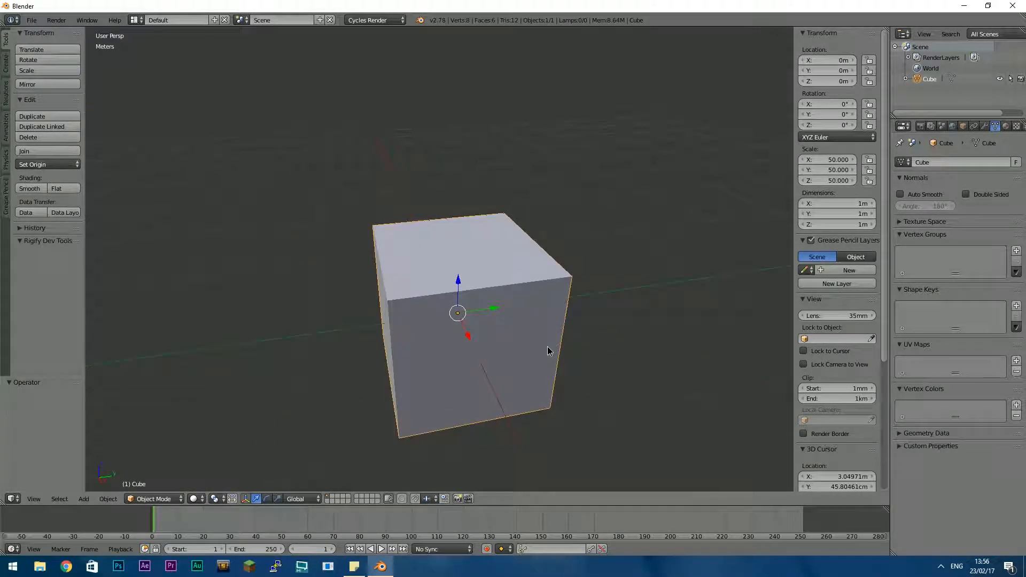
middle_drag(548, 346, 476, 337)
scroll(528, 340, up, 2)
scroll(528, 338, down, 3)
middle_drag(526, 303, 543, 316)
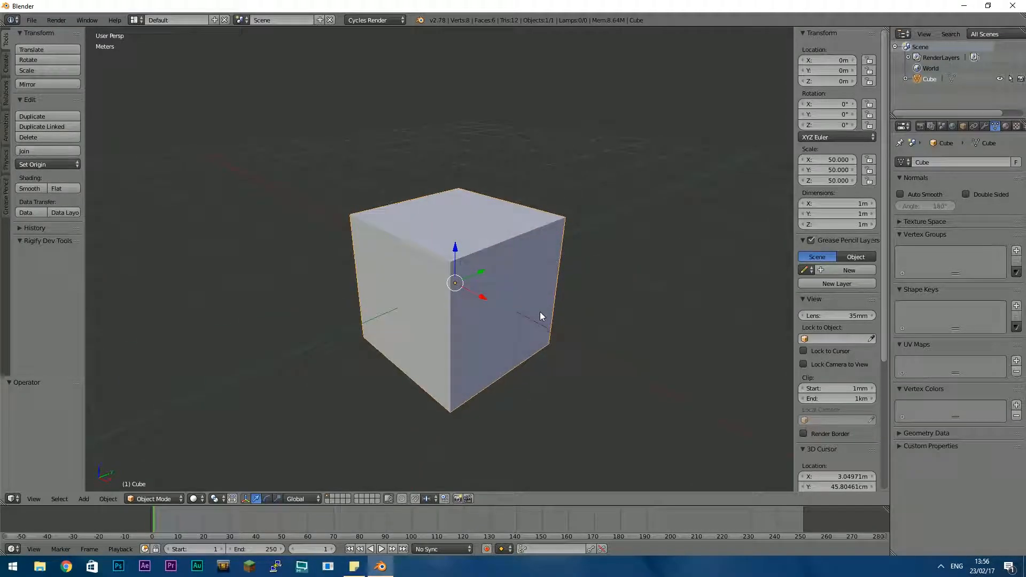
Set the cube's Z dimension to 2 m
click(816, 214)
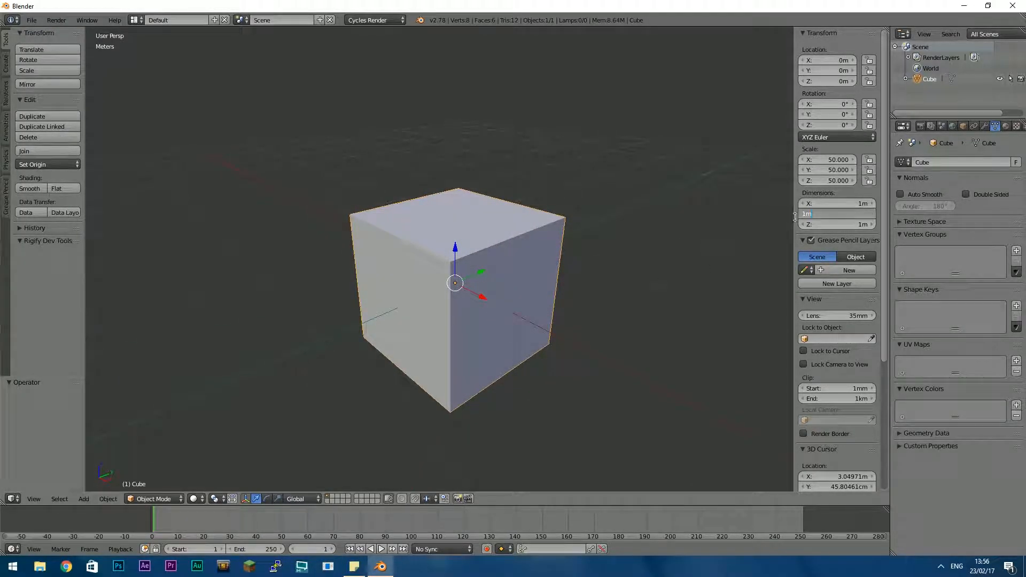
key(Return)
click(861, 225)
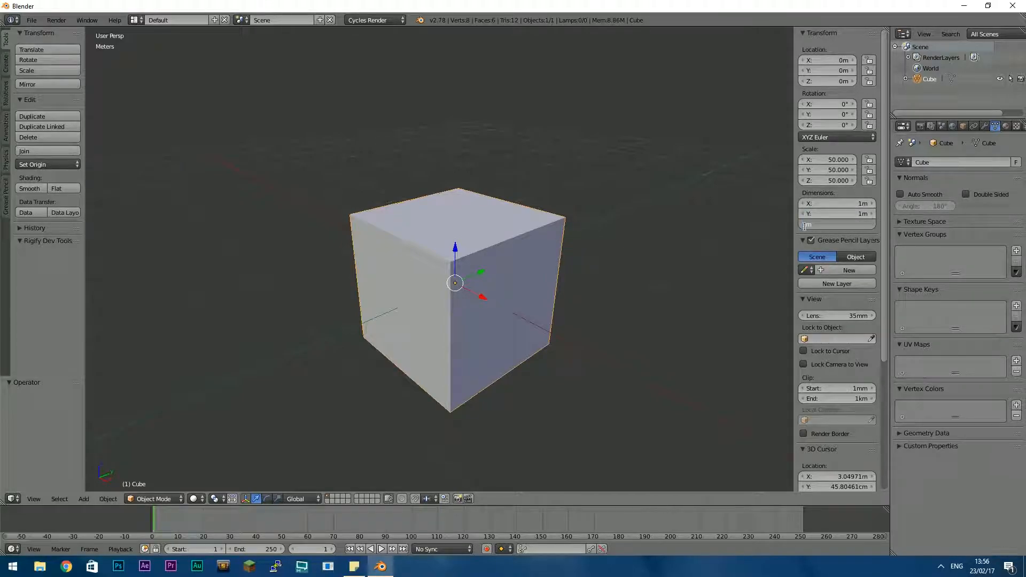
text(2)
key(Return)
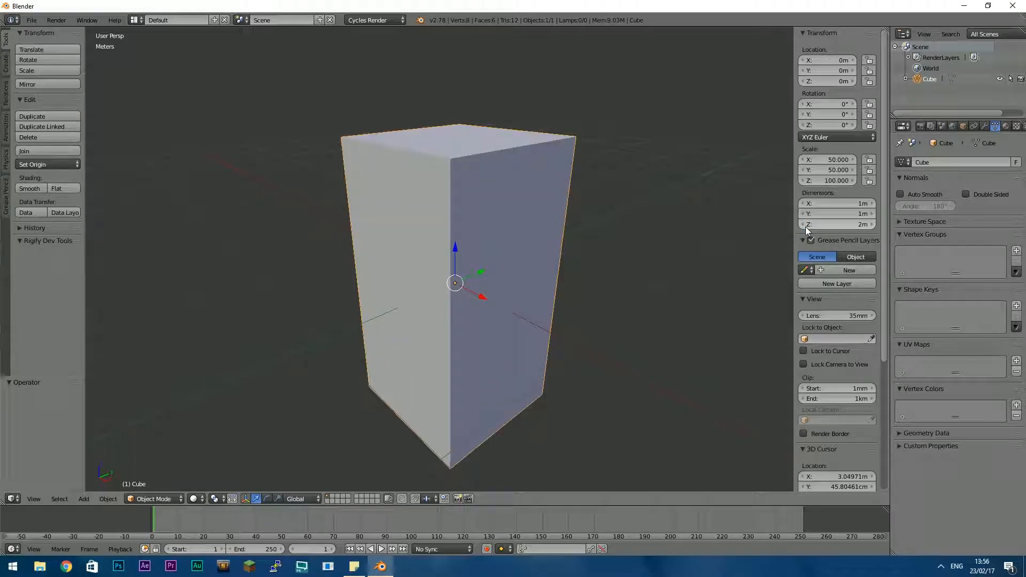
drag(454, 247, 452, 155)
key(ctrl+z)
middle_drag(615, 320, 560, 316)
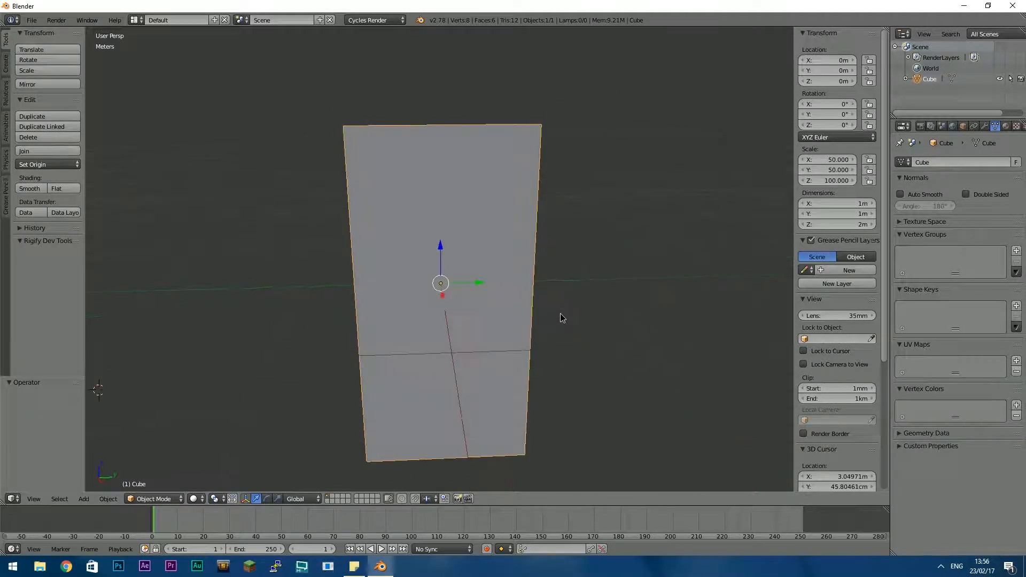
In Edit Mode, move the whole mesh up about 1 m along Z so its base sits at the object's origin
key(Tab)
scroll(467, 362, up, 3)
scroll(470, 361, down, 4)
key(KP_1)
scroll(481, 364, up, 5)
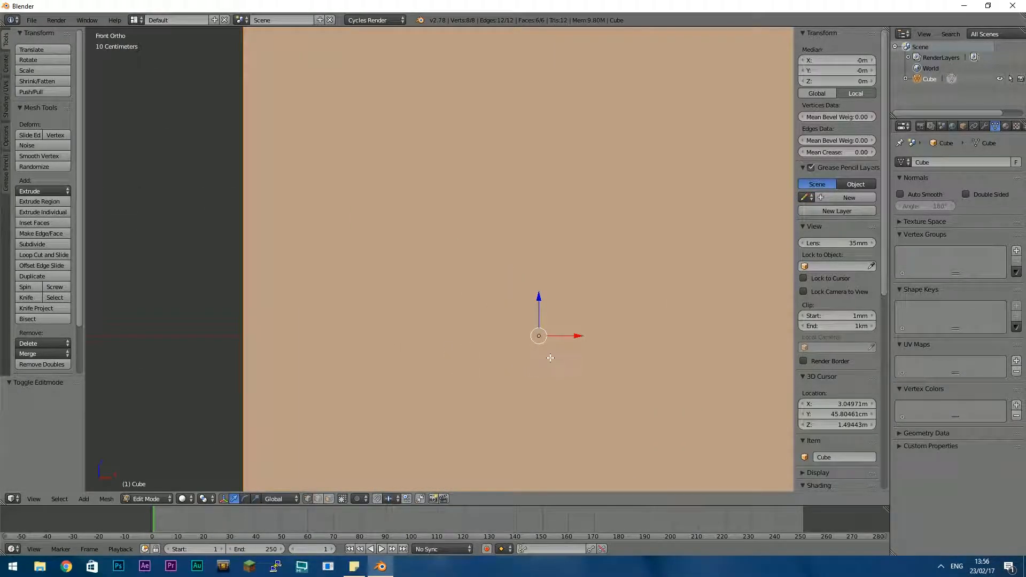
key(g)
key(z)
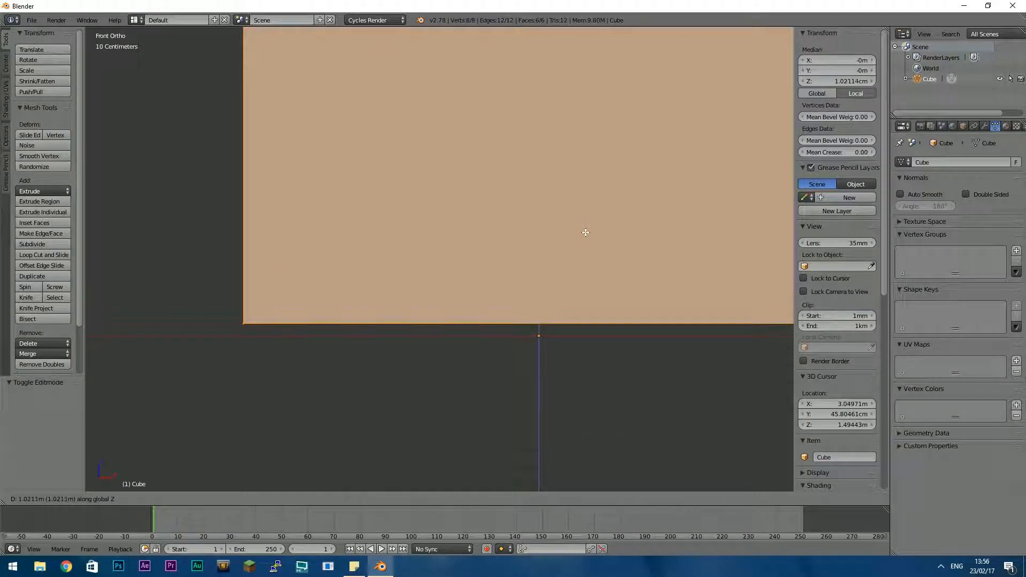
click(586, 353)
scroll(588, 268, down, 4)
scroll(481, 248, up, 1)
middle_drag(481, 247, 546, 344)
key(Tab)
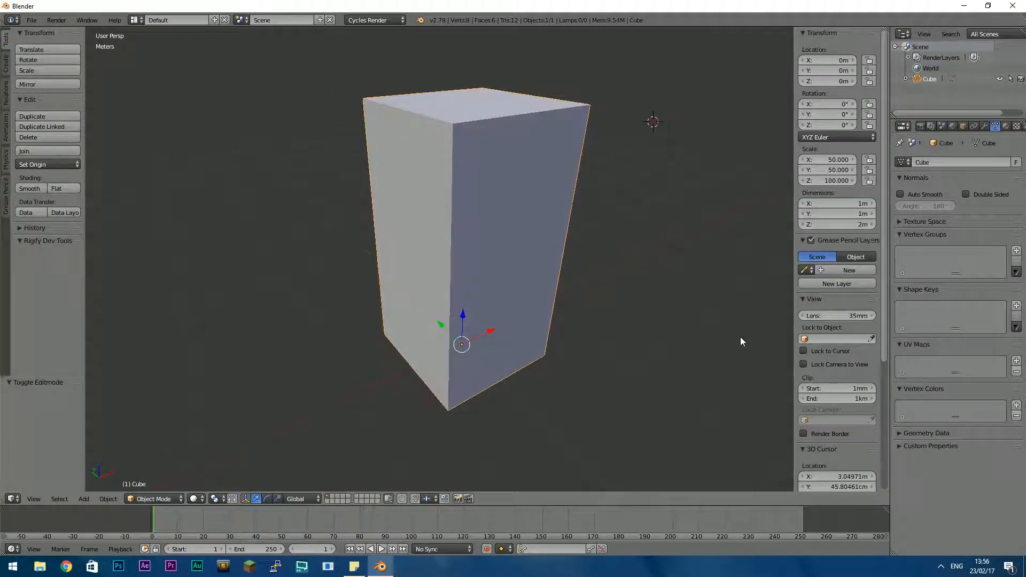
Set the tall block's Y dimension to 4 cm to make it a thin slab
click(855, 214)
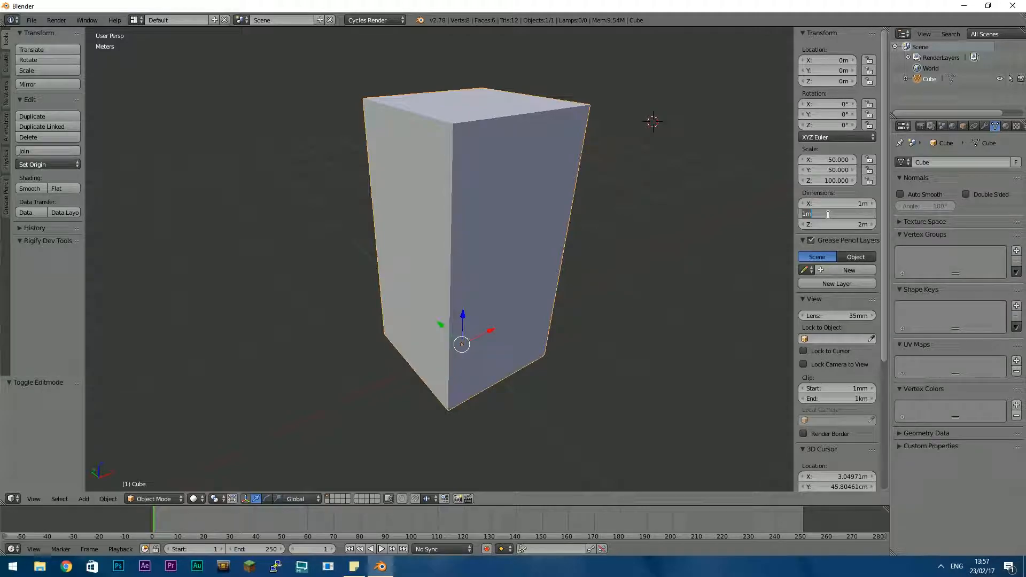
text(4cm)
key(Return)
scroll(449, 226, up, 3)
middle_drag(449, 226, 427, 268)
mouse_move(459, 270)
middle_down()
mouse_move(419, 266)
mouse_move(527, 266)
mouse_move(451, 271)
middle_up()
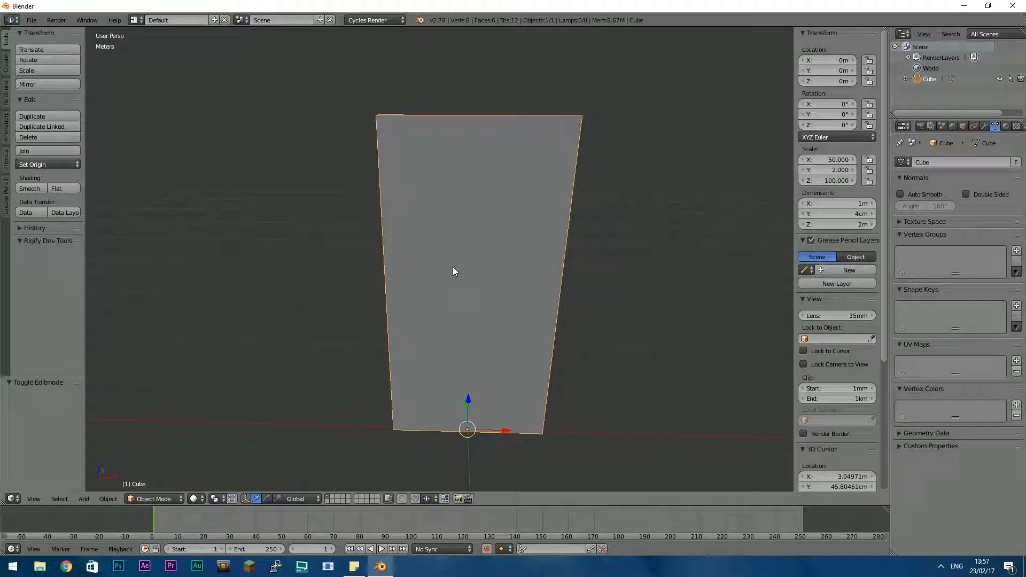
Duplicate the slab in place and set the copy's Y dimension to 8 cm
key(shift+d)
key(Escape)
middle_drag(585, 305, 440, 314)
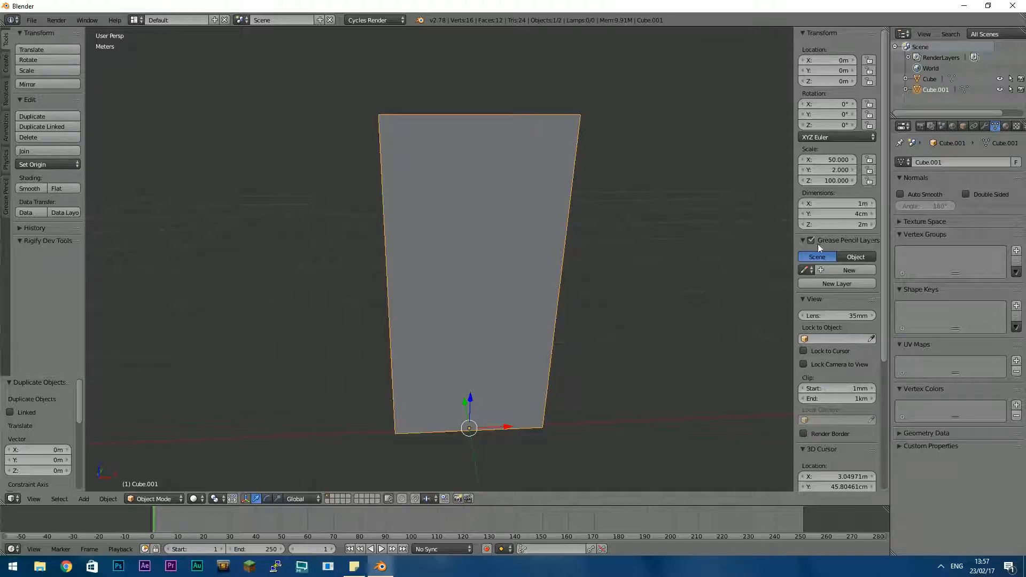
click(861, 207)
click(860, 214)
click(860, 214)
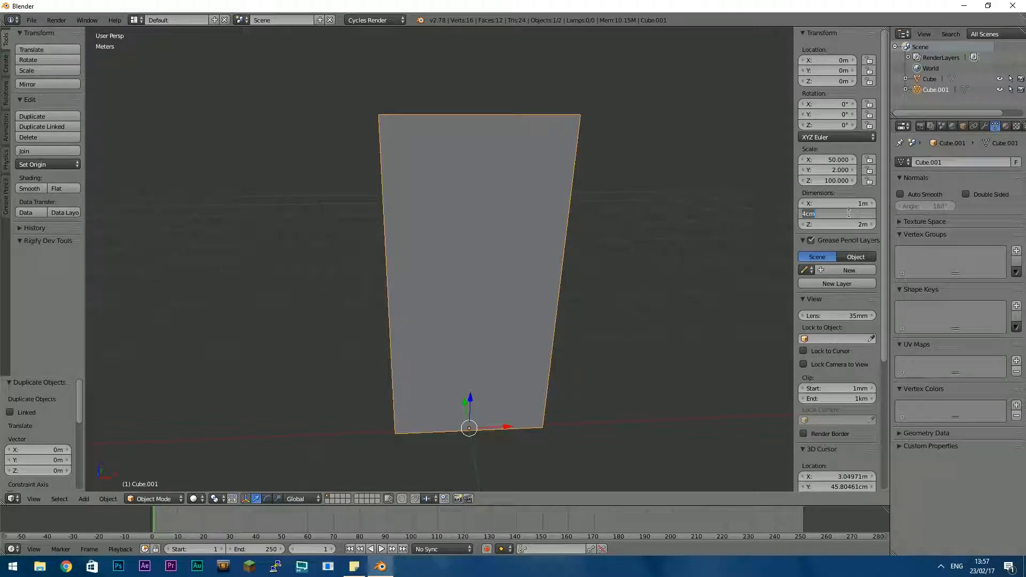
text(8)
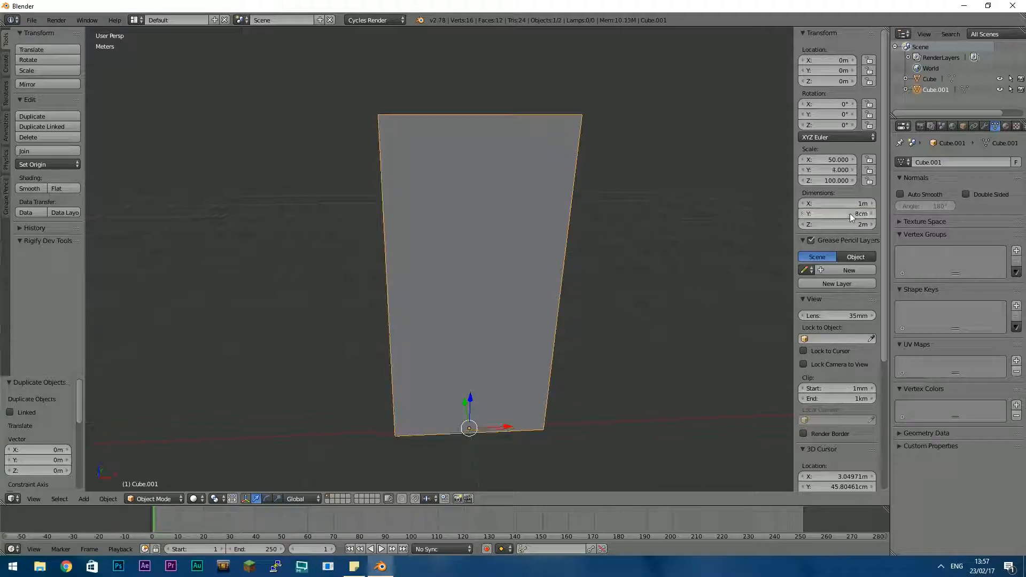
key(Return)
middle_drag(627, 293, 590, 297)
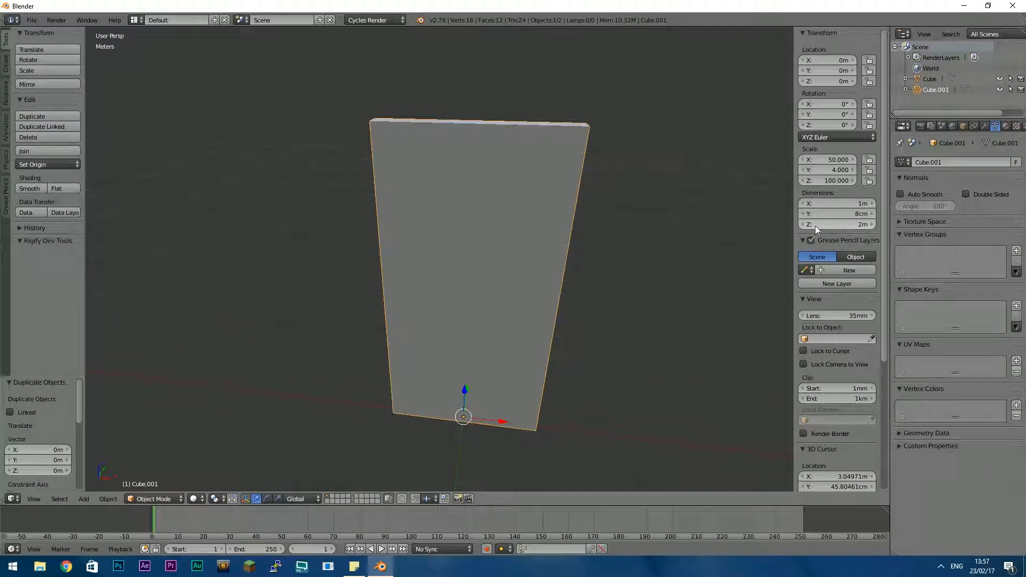
Set the duplicate slab's Z dimension to 2.08 m and its X dimension to 1.16 m
click(845, 226)
text(2.08m)
key(Return)
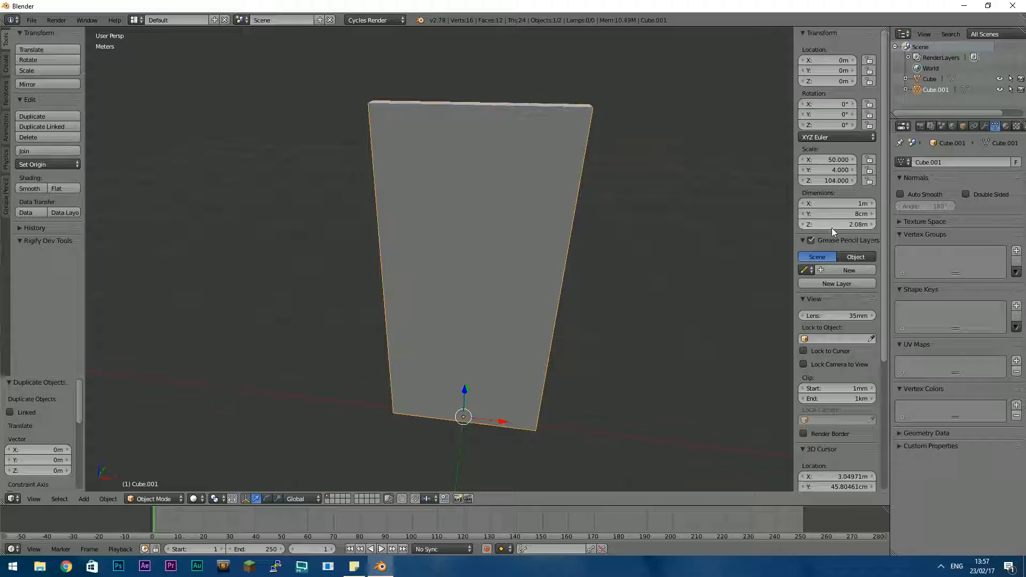
click(825, 202)
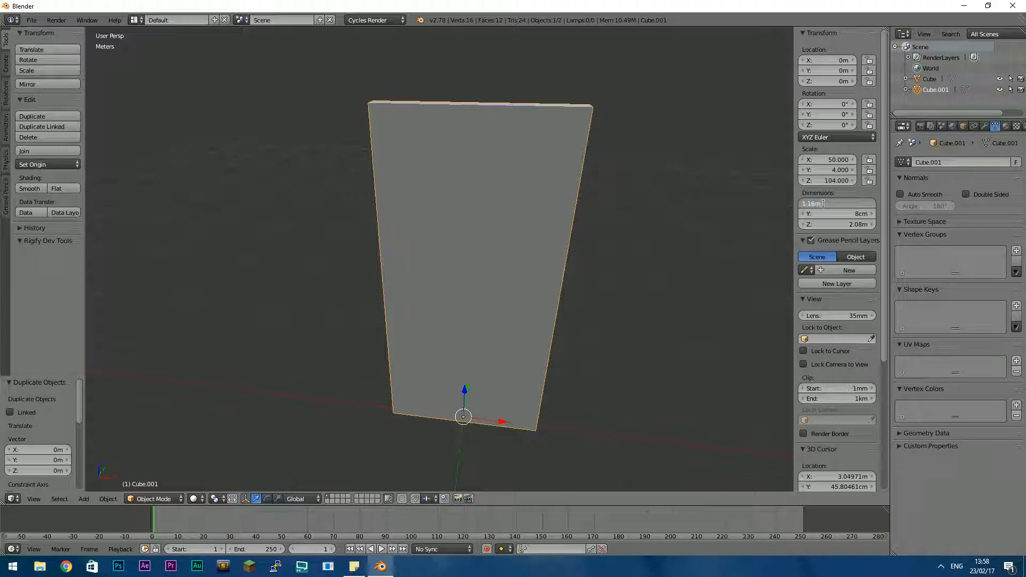
key(Return)
Change the duplicate slab's dimensions to 1.016 m in X and 2.008 m in Z
click(819, 221)
click(812, 222)
text(0)
key(Return)
Switch the viewport to wireframe and set the duplicate slab's Z dimension to 2.08 m
mouse_move(583, 254)
middle_down()
mouse_move(631, 250)
mouse_move(589, 248)
middle_up()
key(z)
scroll(557, 212, up, 3)
mouse_move(557, 212)
middle_down()
mouse_move(572, 209)
mouse_move(553, 200)
mouse_move(524, 206)
mouse_move(589, 210)
mouse_move(530, 215)
middle_up()
click(814, 225)
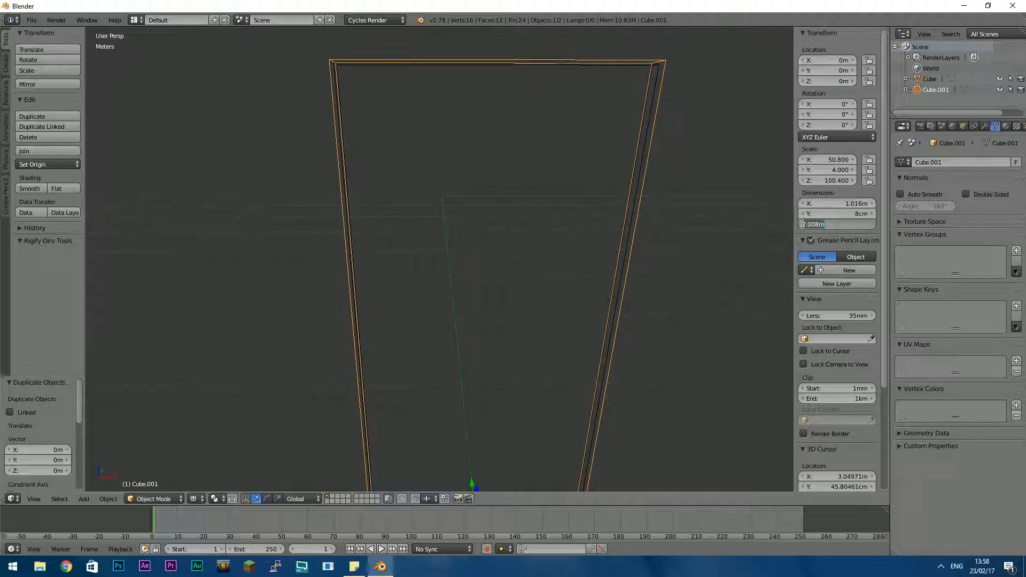
key(BackSpace)
key(Return)
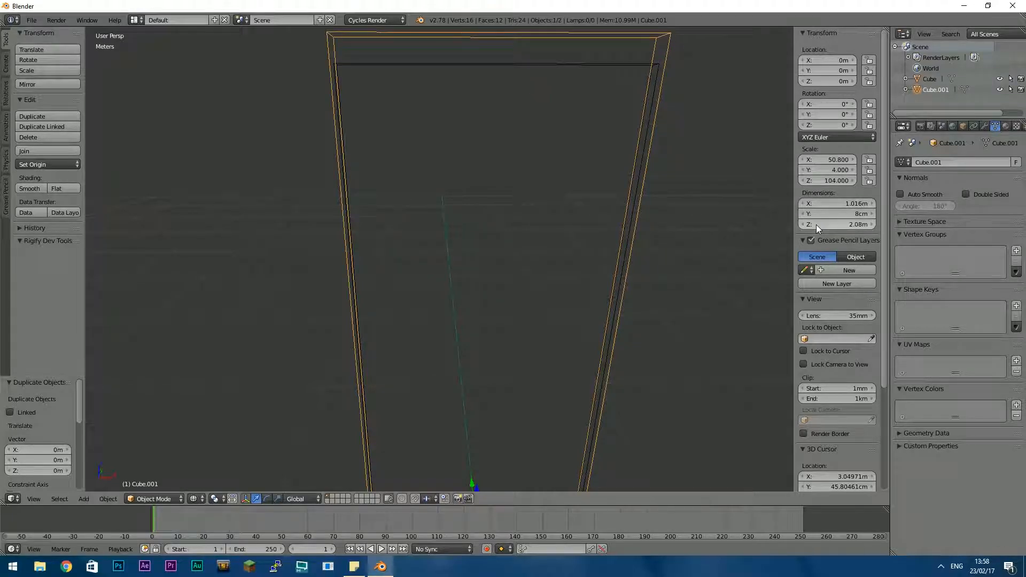
Set the duplicate slab's X dimension to 1.16 m
scroll(641, 214, down, 3)
mouse_move(610, 242)
middle_down()
mouse_move(681, 246)
mouse_move(602, 235)
middle_up()
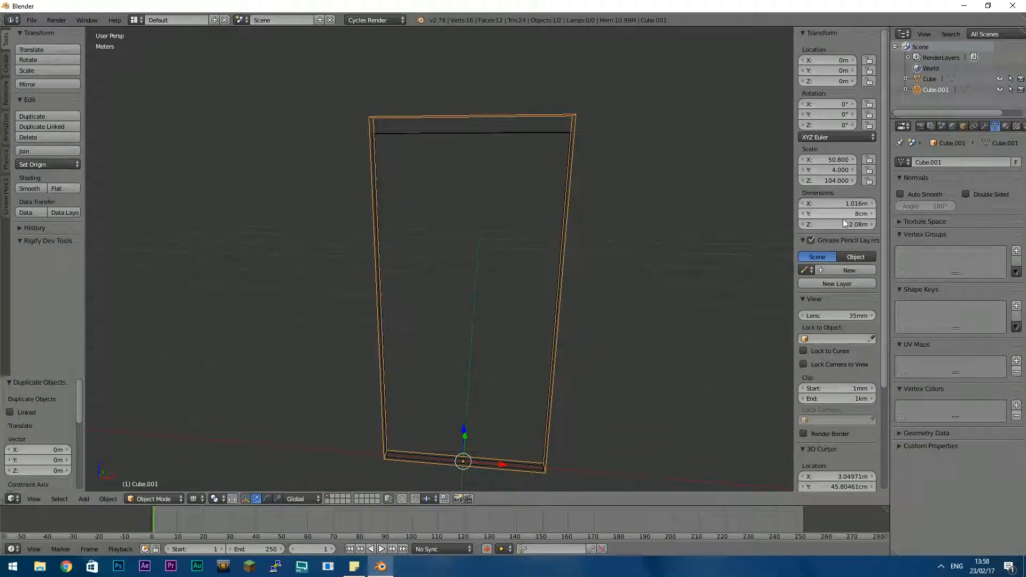
click(857, 205)
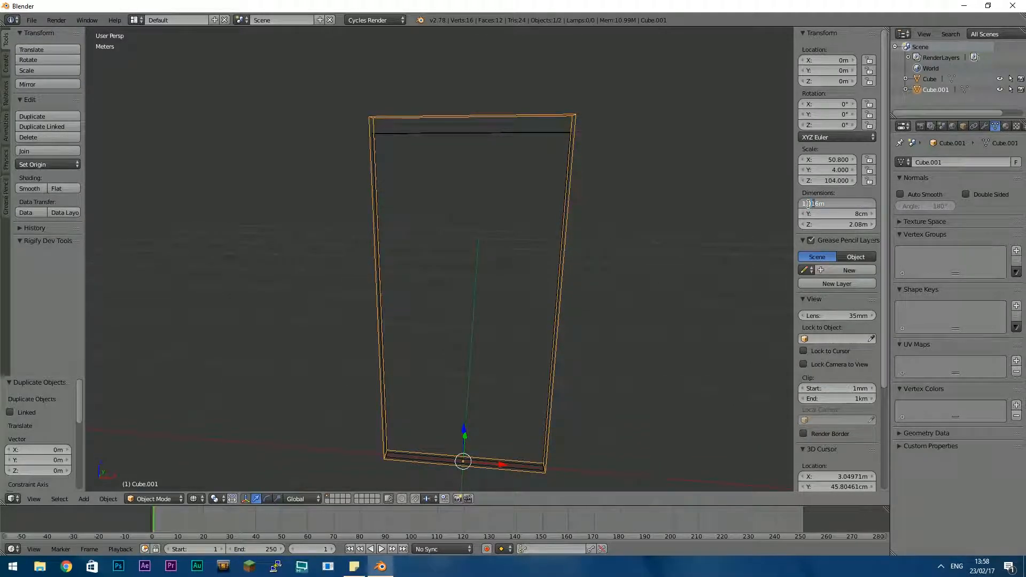
key(Delete)
key(Return)
middle_drag(697, 200, 570, 145)
scroll(511, 301, up, 2)
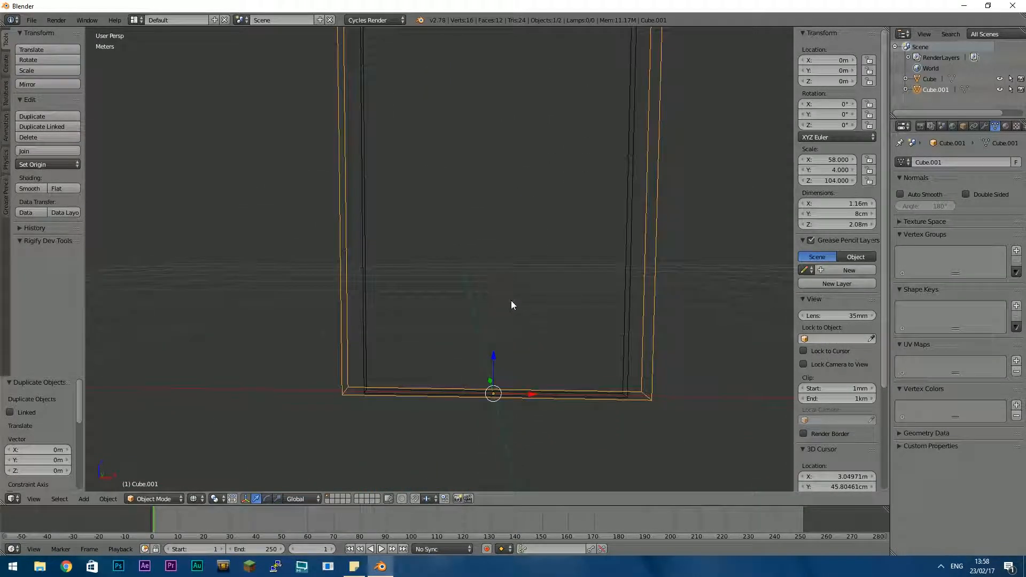
Select the smaller inner slab, try raising it about 1.9 cm along Z, and undo the move
right_click(362, 294)
drag(495, 369, 498, 355)
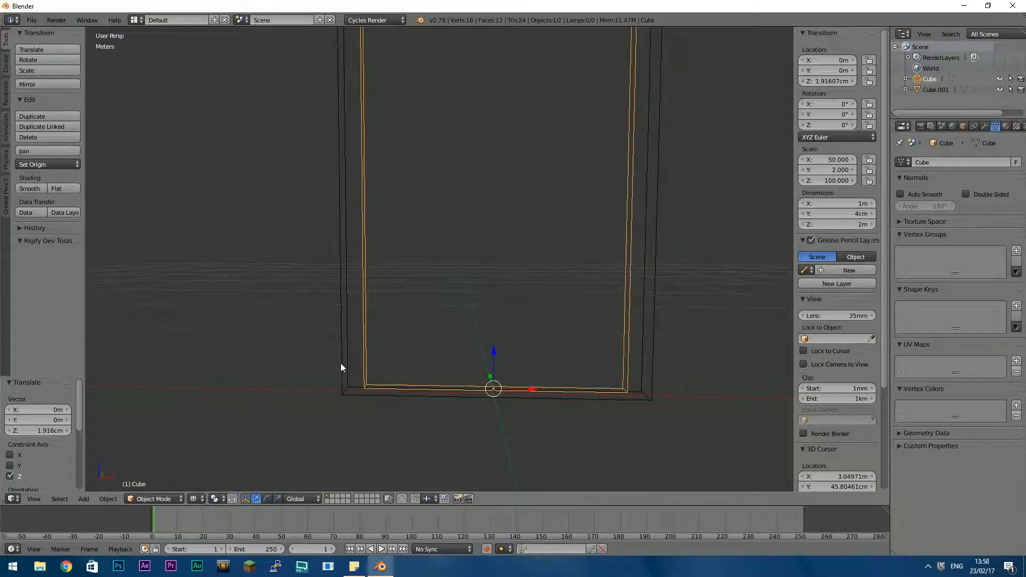
right_click(341, 364)
right_click(362, 294)
scroll(539, 370, up, 2)
shift+middle_drag(541, 372, 515, 235)
scroll(516, 238, up, 3)
shift+middle_drag(537, 341, 493, 273)
key(ctrl+z)
In Edit Mode, raise the inner slab's whole mesh slightly along Z and return to Object Mode
key(Tab)
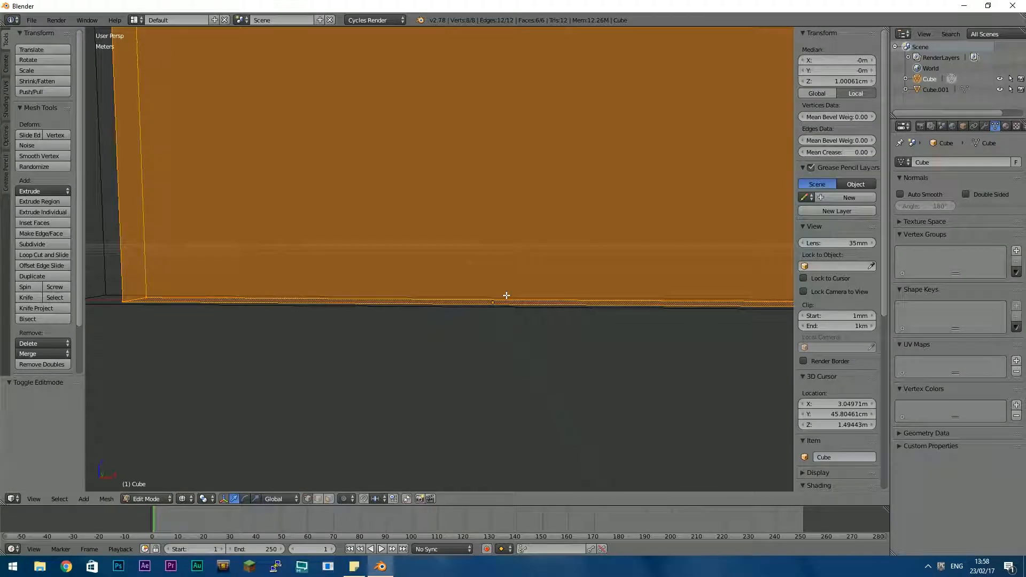
key(g)
key(z)
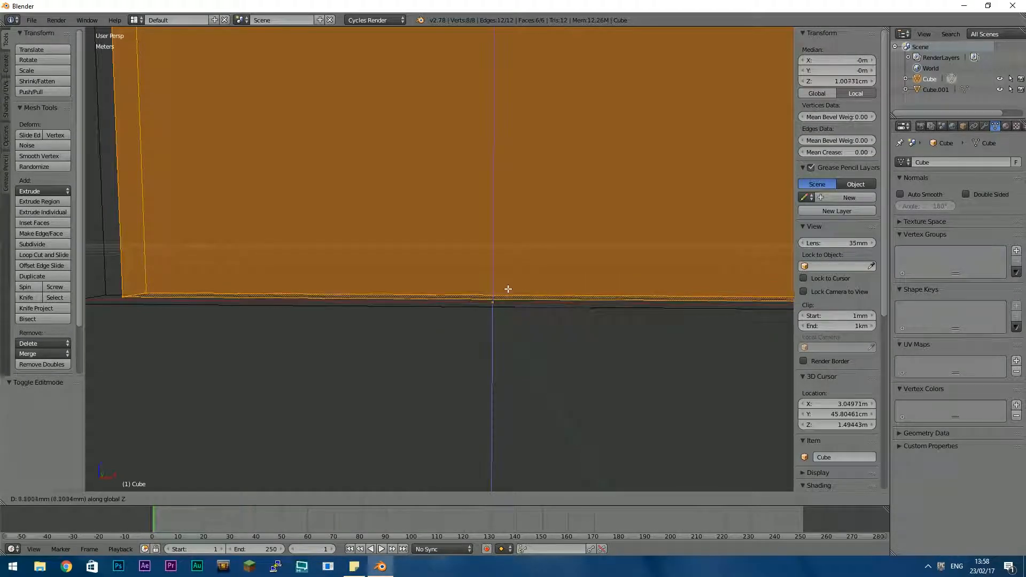
click(513, 282)
middle_drag(513, 282, 450, 192)
key(Tab)
scroll(508, 278, down, 5)
scroll(506, 277, down, 3)
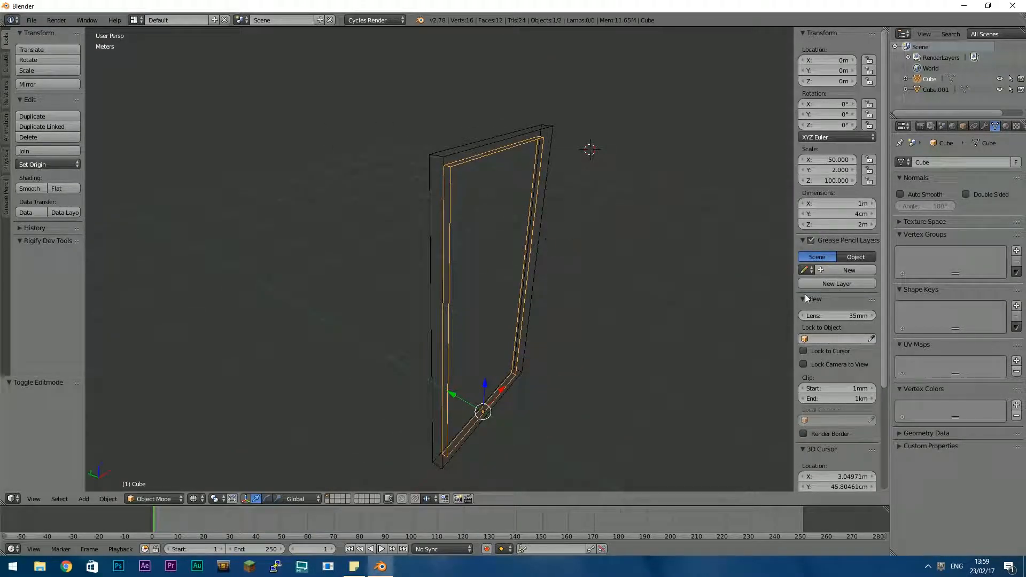
Set the inner slab's Y dimension to 2 m so it passes through the outer slab
click(827, 215)
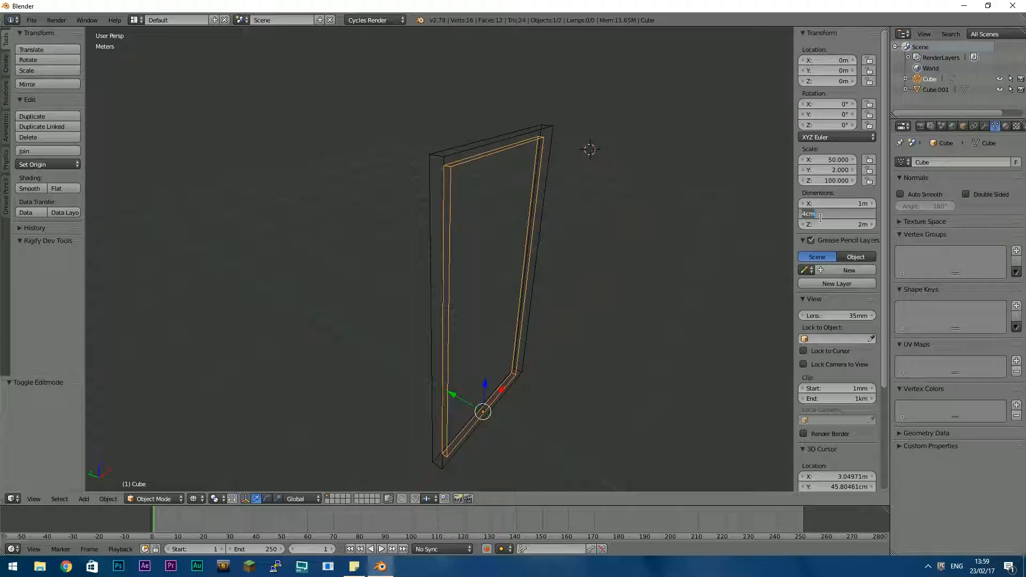
key(Return)
mouse_move(676, 282)
middle_down()
mouse_move(583, 271)
mouse_move(656, 286)
middle_up()
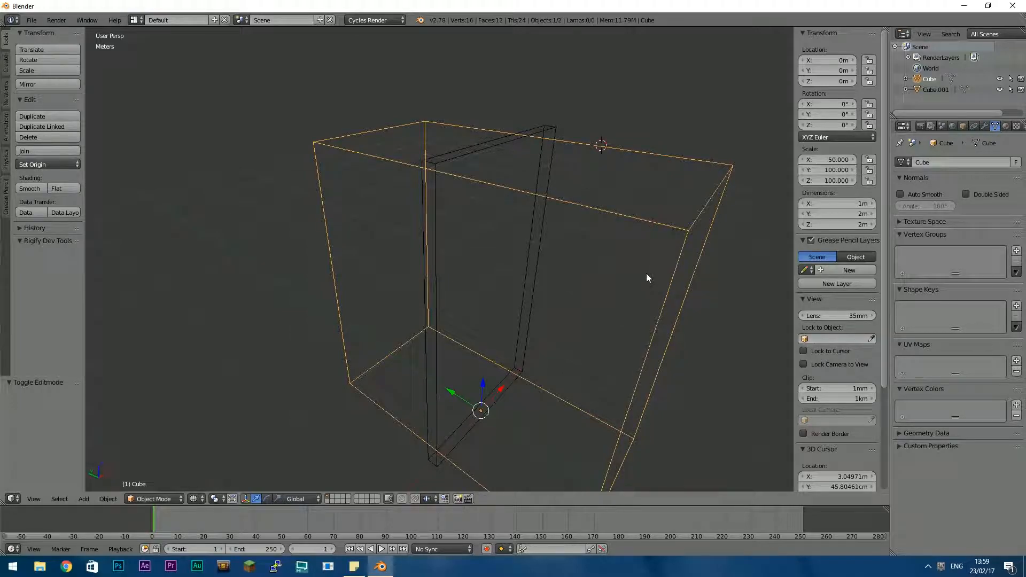
Return to solid shading and add a Boolean modifier to the thin outer slab, with the long inner block (Cube) as its object
key(z)
right_click(443, 175)
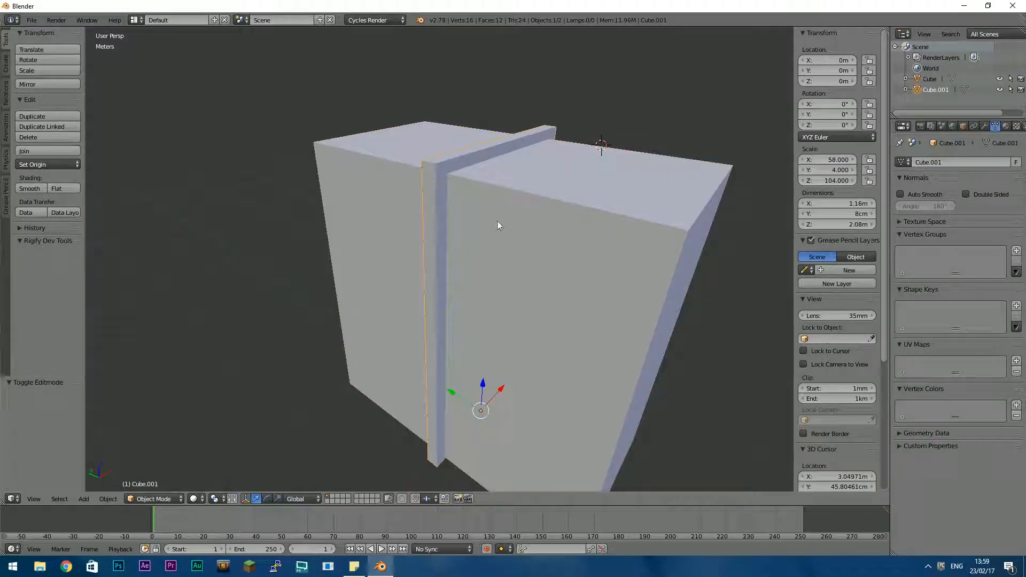
click(974, 126)
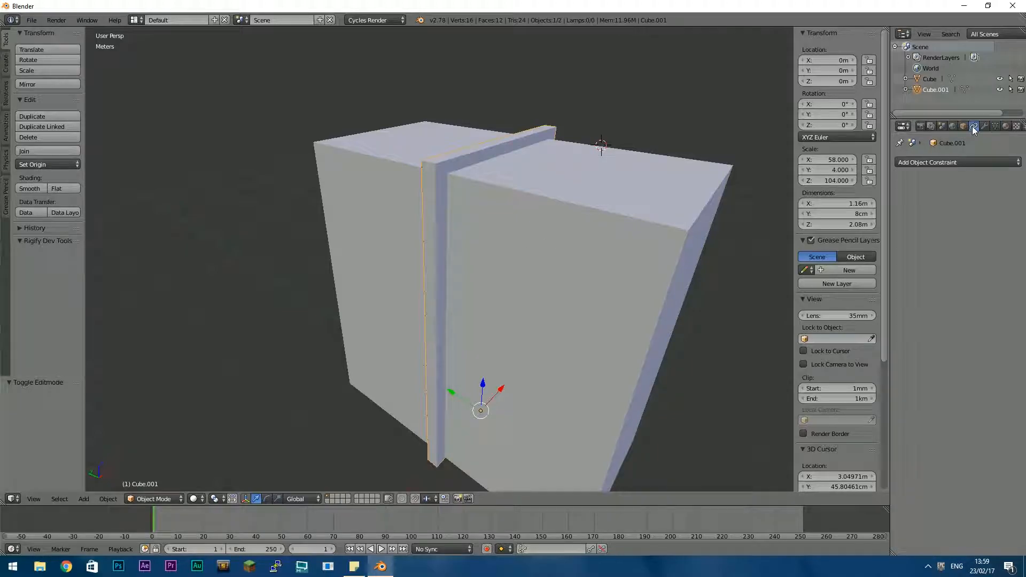
click(986, 126)
click(950, 163)
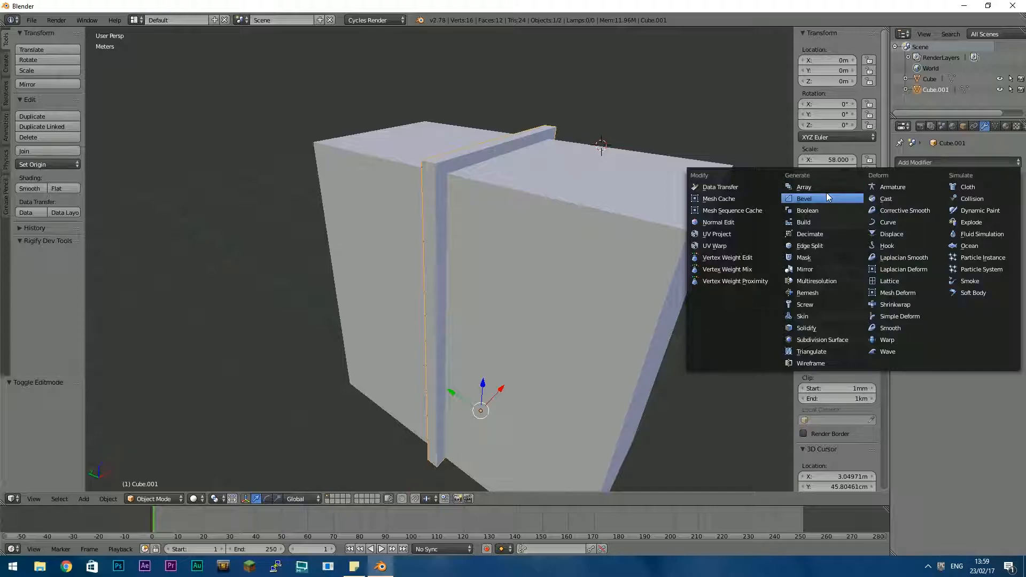
click(810, 211)
click(938, 226)
click(938, 225)
click(989, 225)
click(915, 240)
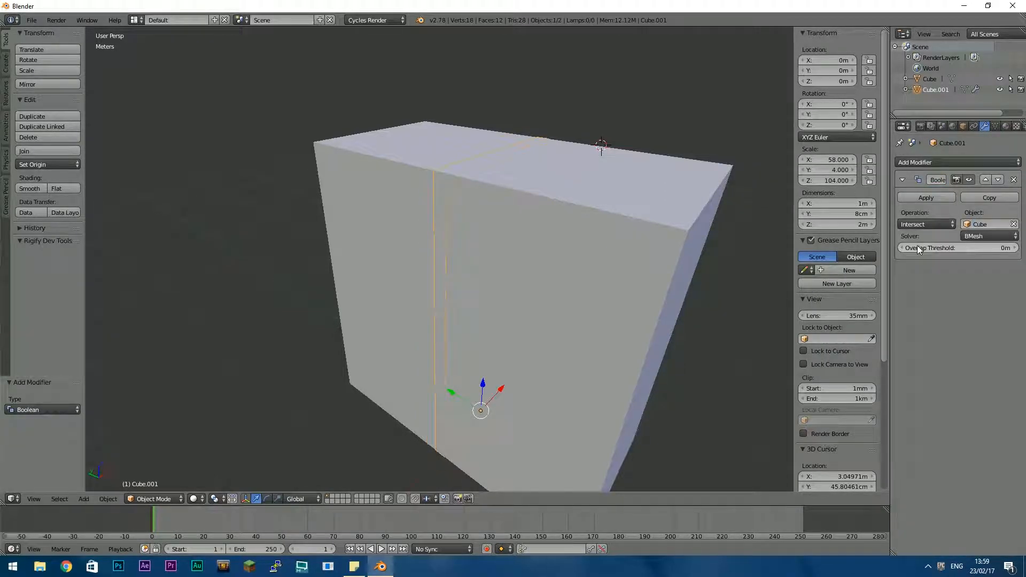
Set the slab's Boolean operation to Difference and apply the modifier to cut the door opening
click(929, 225)
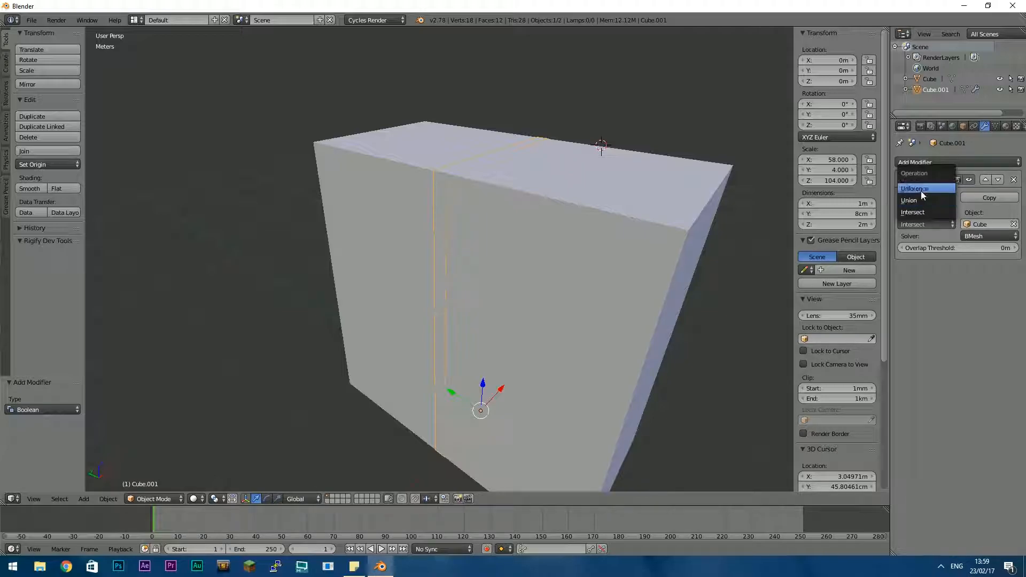
click(921, 190)
middle_drag(705, 256, 667, 293)
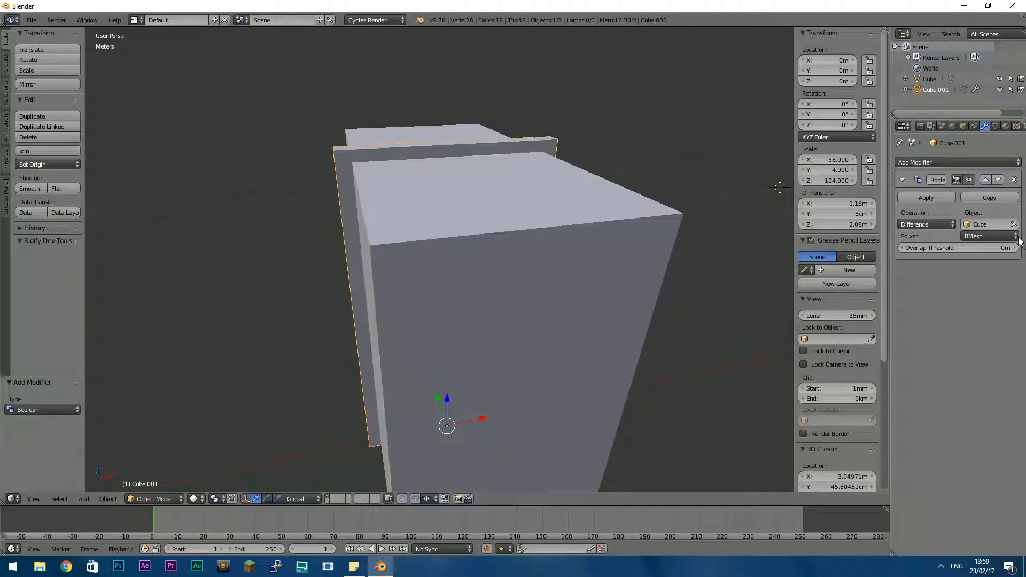
click(923, 195)
Slide the inner block about 1.49 m along X away from the frame, and reset its X location to 0 m
right_click(514, 262)
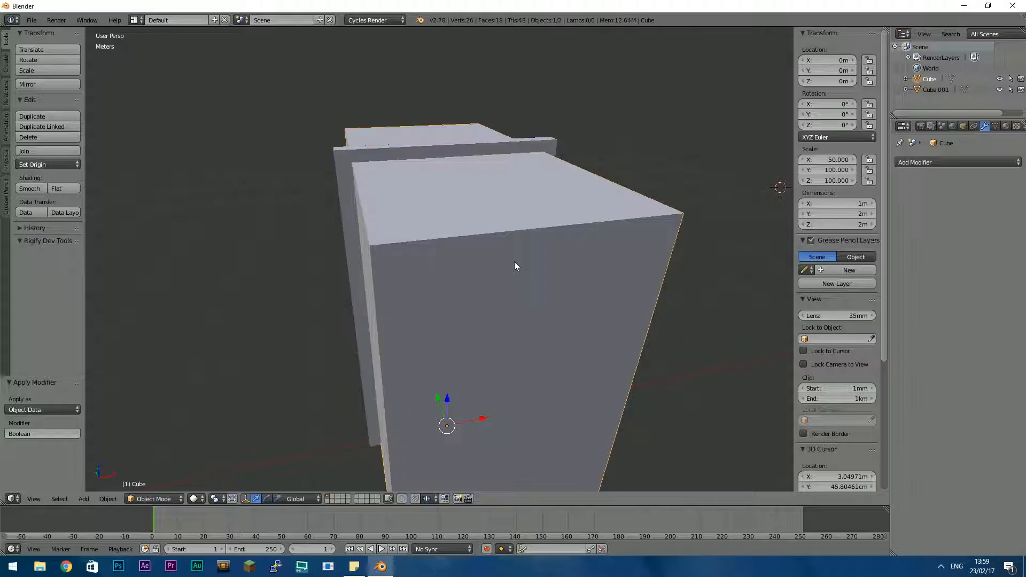
drag(479, 418, 655, 376)
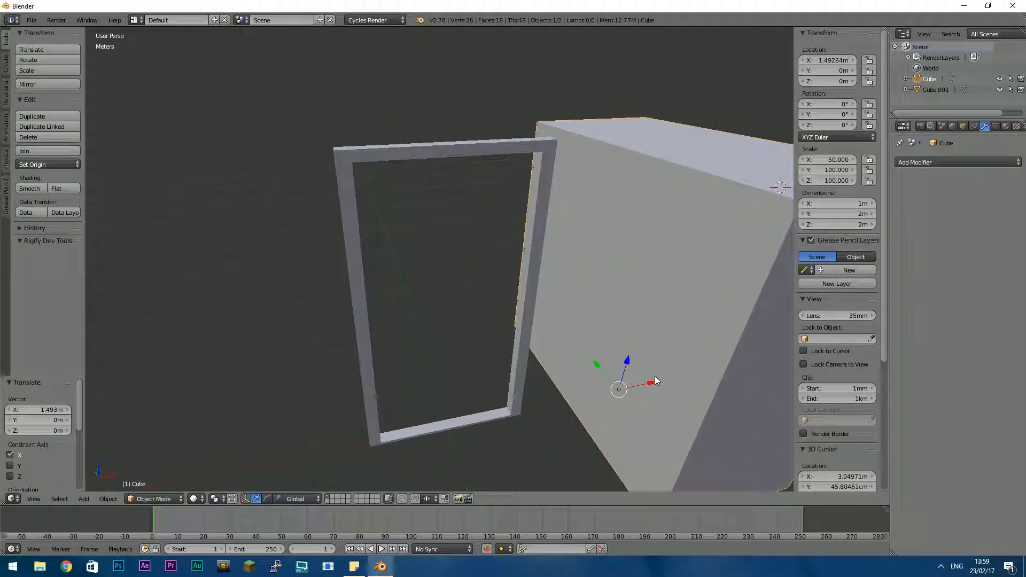
click(832, 60)
text(0)
key(Return)
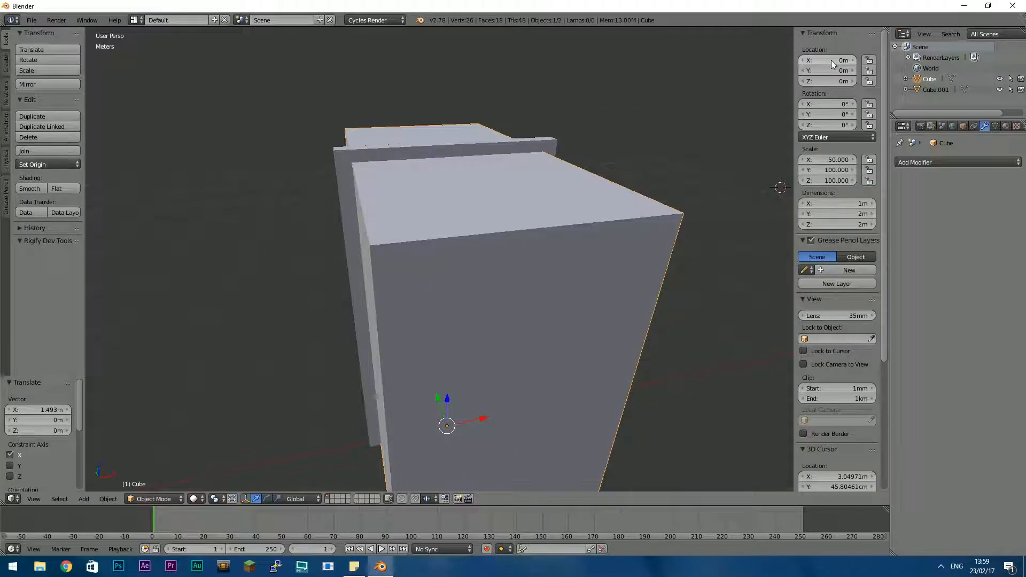
Set the inner block's Y dimension to 4 cm to turn it into a door panel
click(866, 213)
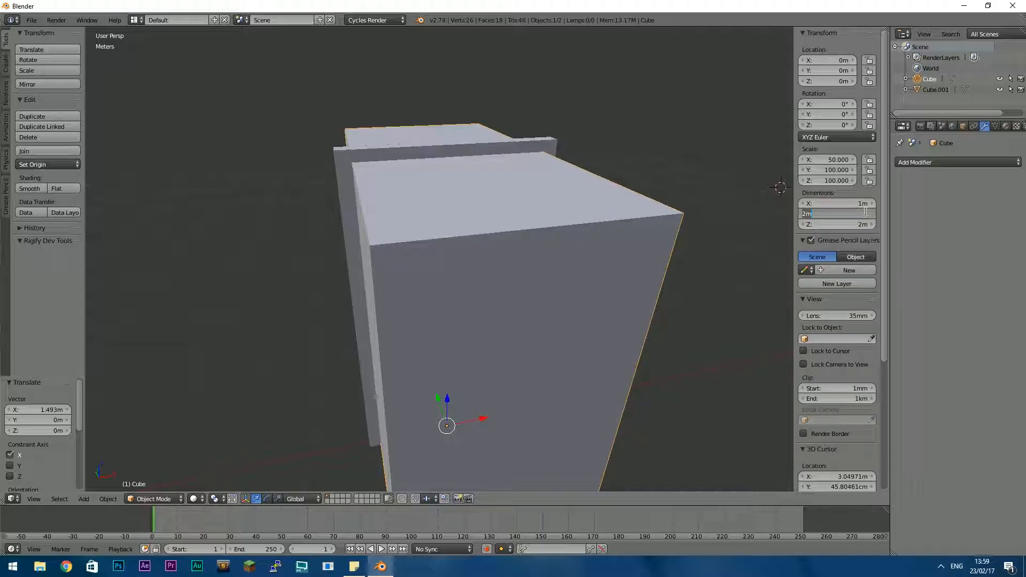
text(4cm)
key(Return)
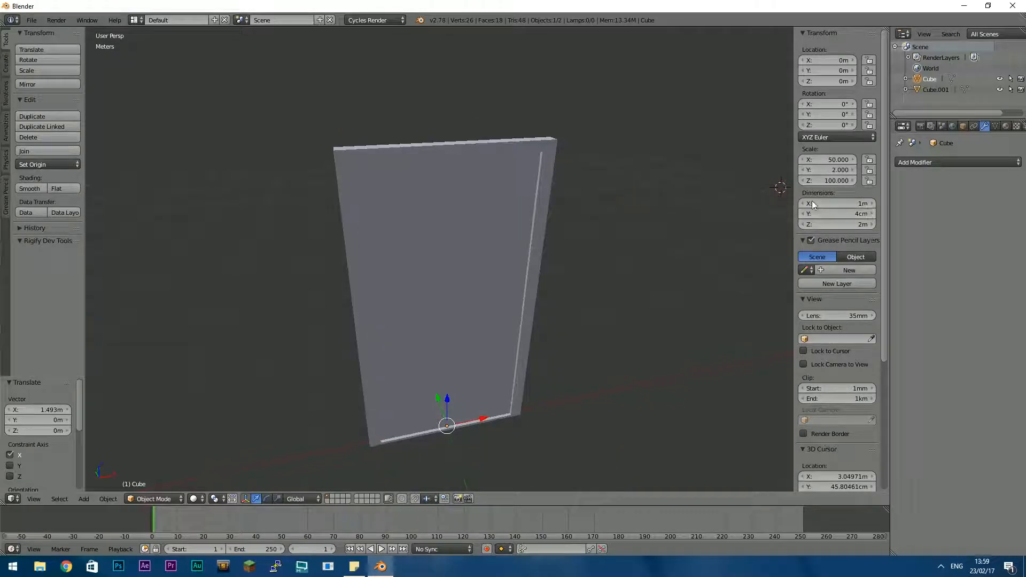
Slide the door panel about 55 cm along X so it overlaps the frame's side post
scroll(621, 290, up, 3)
middle_drag(620, 290, 567, 297)
scroll(550, 326, down, 3)
scroll(569, 274, up, 2)
shift+middle_drag(541, 345, 568, 250)
drag(469, 402, 562, 397)
scroll(513, 357, down, 1)
middle_drag(507, 350, 549, 249)
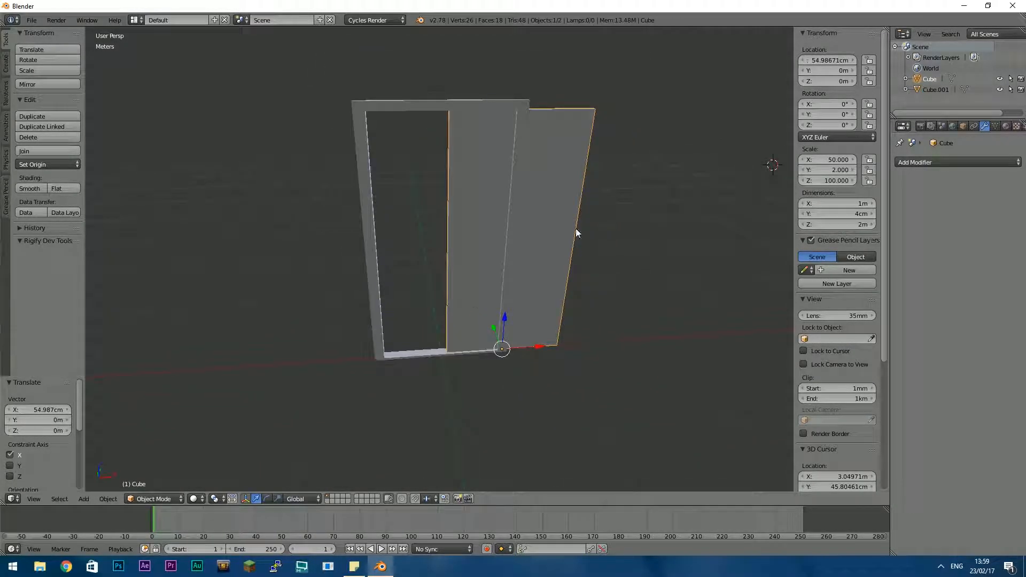
Add a Boolean Difference modifier to the frame with the door panel (Cube) as its object, and apply it
right_click(410, 105)
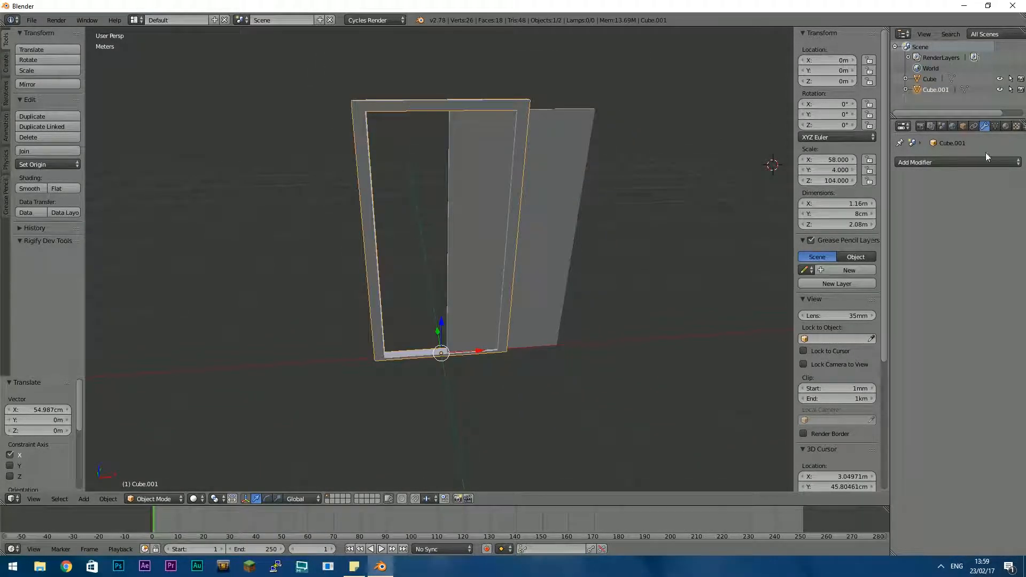
click(966, 161)
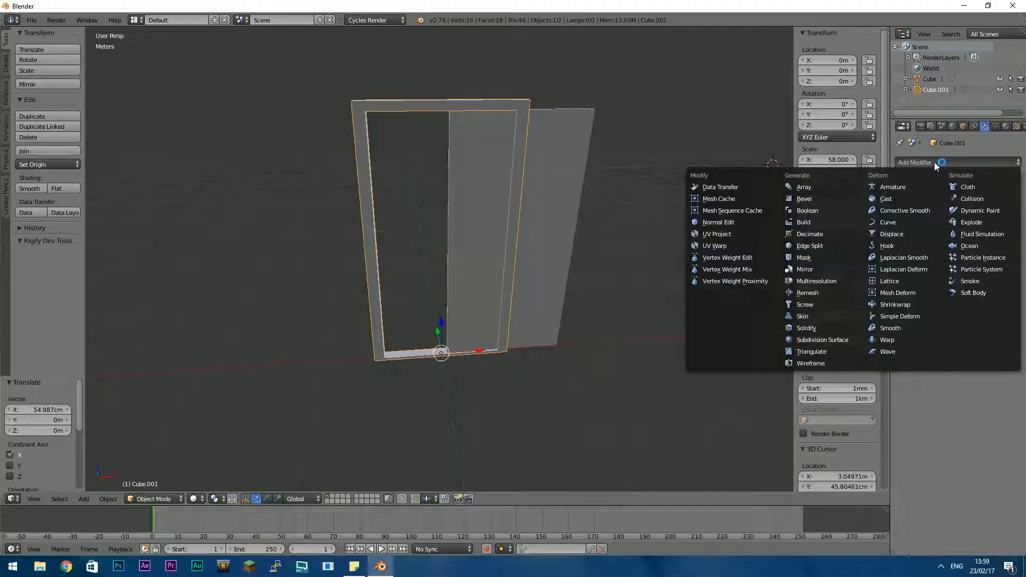
click(806, 210)
click(926, 223)
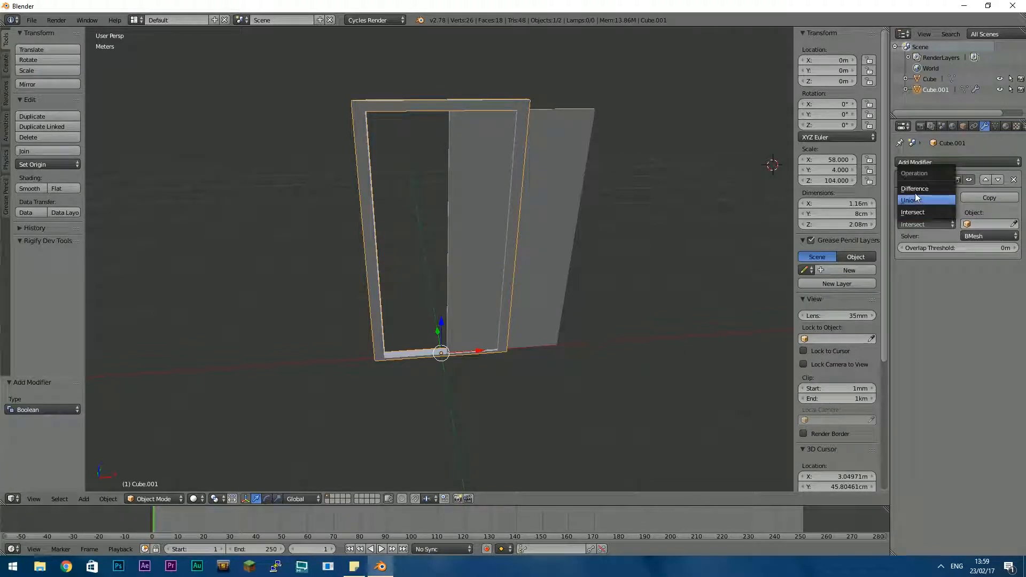
click(912, 189)
click(988, 224)
click(934, 238)
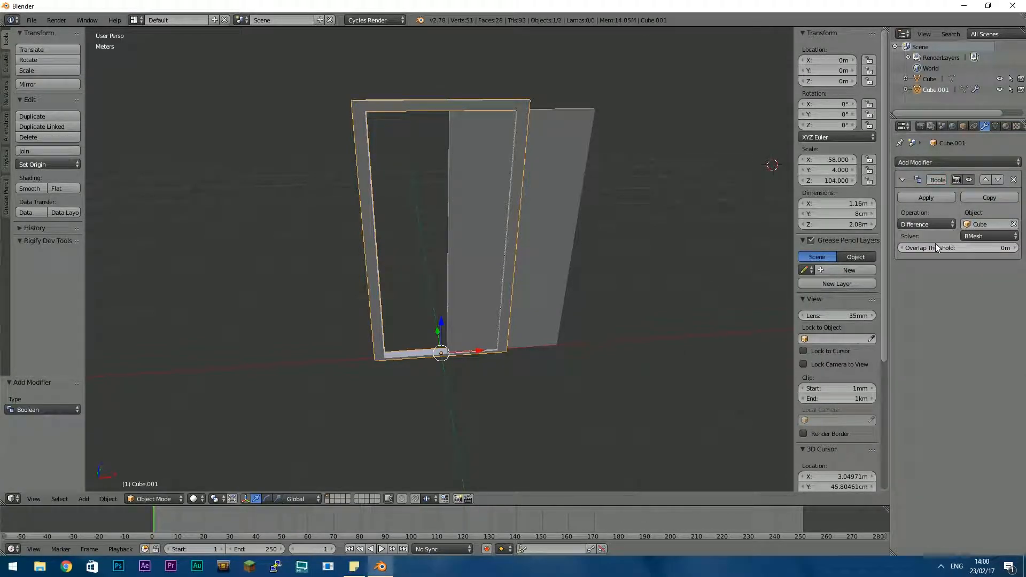
click(926, 196)
scroll(591, 290, up, 3)
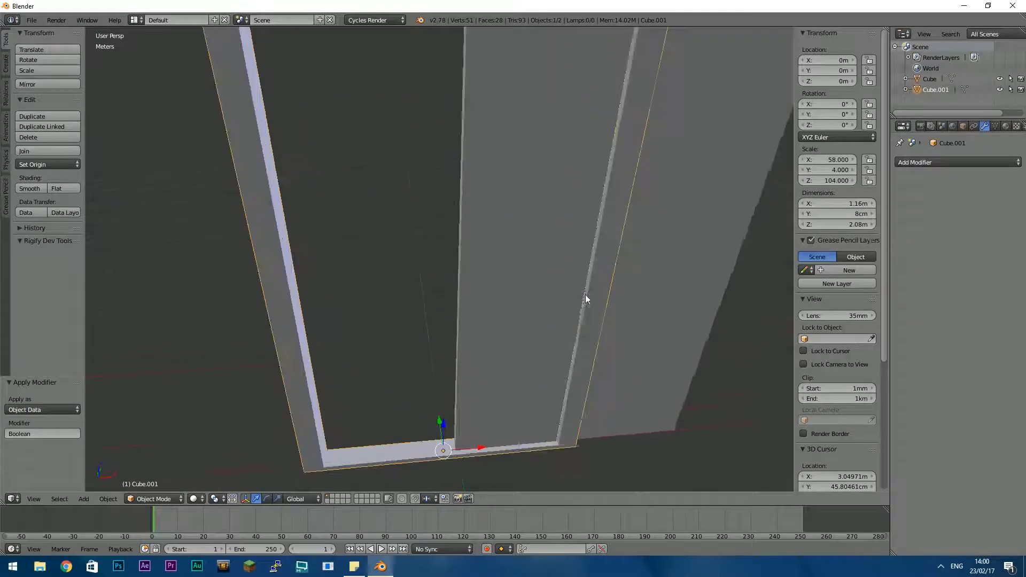
mouse_move(479, 389)
mouse_down()
mouse_move(502, 397)
mouse_move(481, 383)
mouse_up()
key(ctrl+z)
Move the door panel farther along X until it is clear of the frame's side post
right_click(612, 316)
drag(567, 384, 670, 377)
Inspect the faces on the underside of the frame's top bar in Edit Mode, using face selection and wireframe shading
middle_drag(668, 377, 555, 232)
scroll(621, 316, up, 3)
right_click(491, 162)
key(Tab)
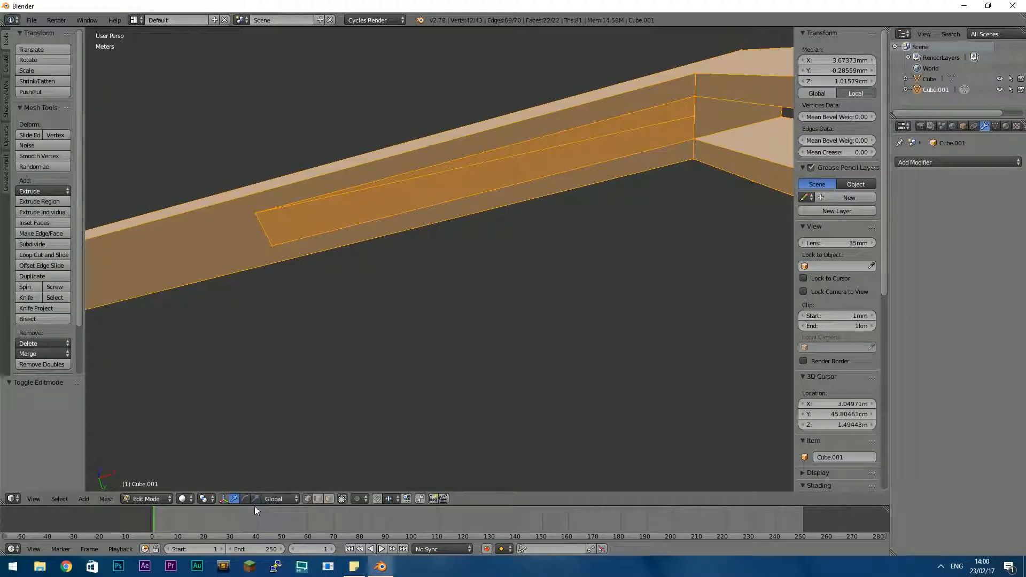
click(327, 499)
right_click(448, 191)
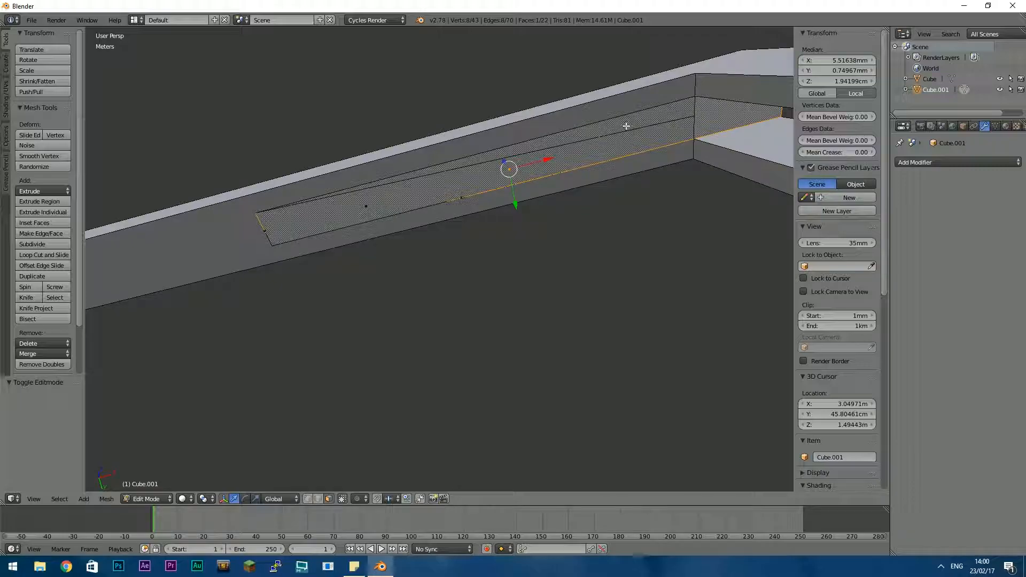
key(z)
right_click(373, 202)
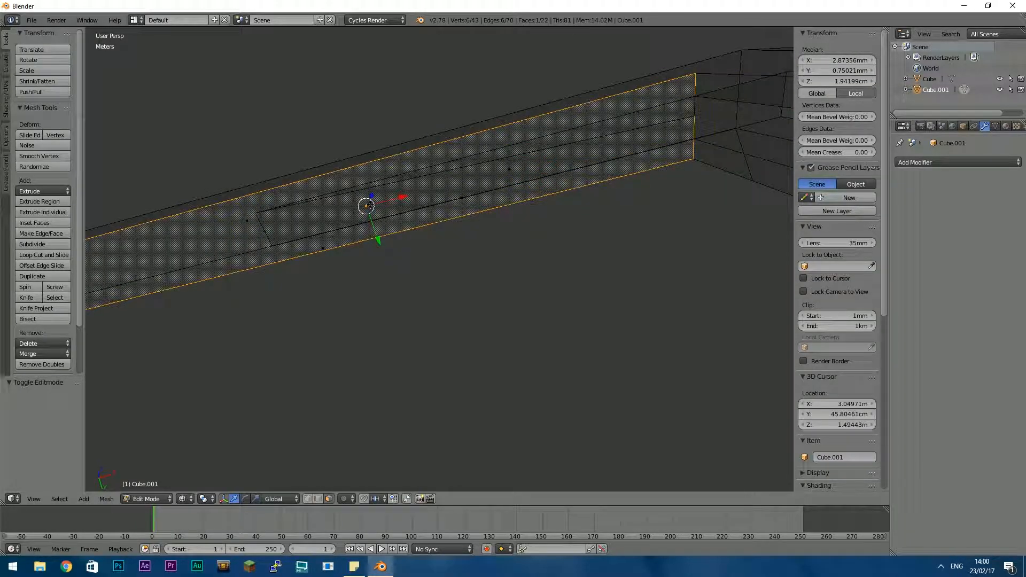
click(370, 205)
right_click(644, 134)
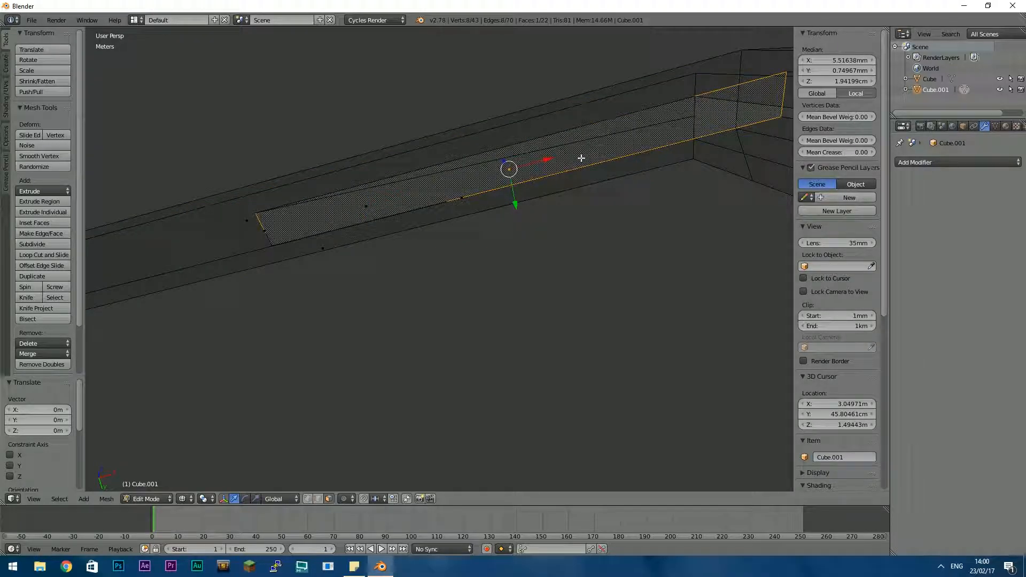
In edge select mode, delete the stray lengthwise edge crossing the leftover strip under the frame's top bar
key(z)
mouse_move(658, 122)
middle_down()
mouse_move(653, 204)
mouse_move(566, 254)
mouse_move(510, 248)
mouse_move(542, 204)
middle_up()
key(Tab)
key(Tab)
click(318, 499)
right_click(583, 190)
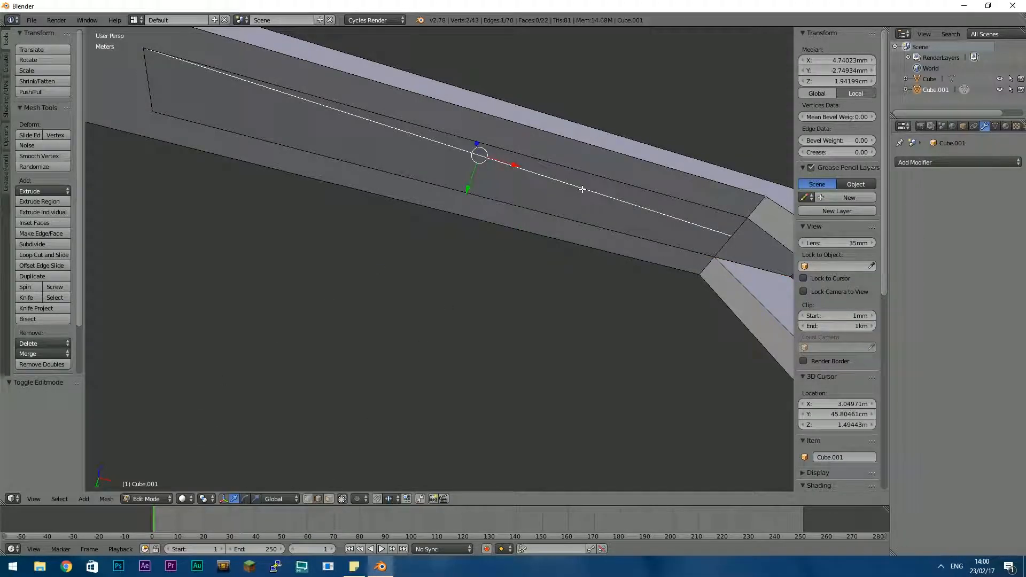
key(x)
click(570, 204)
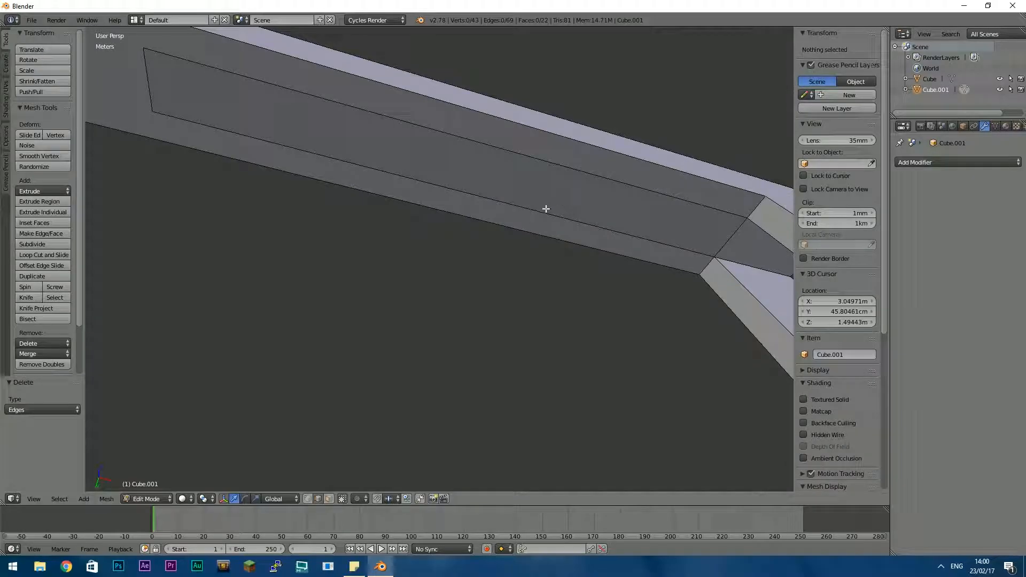
Delete two more leftover edges of the strip outline under the frame's top bar
click(544, 170)
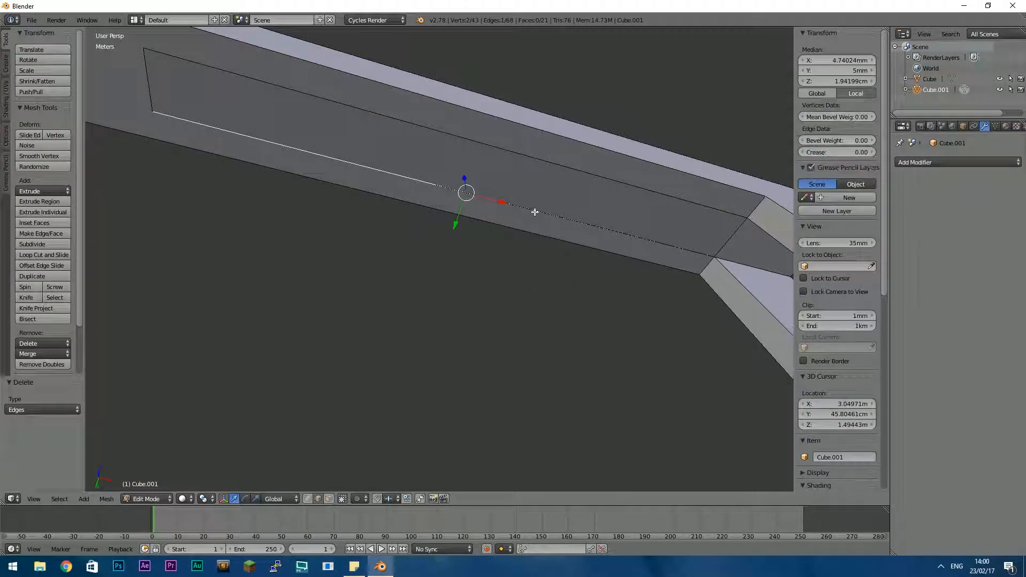
click(536, 214)
right_click(595, 178)
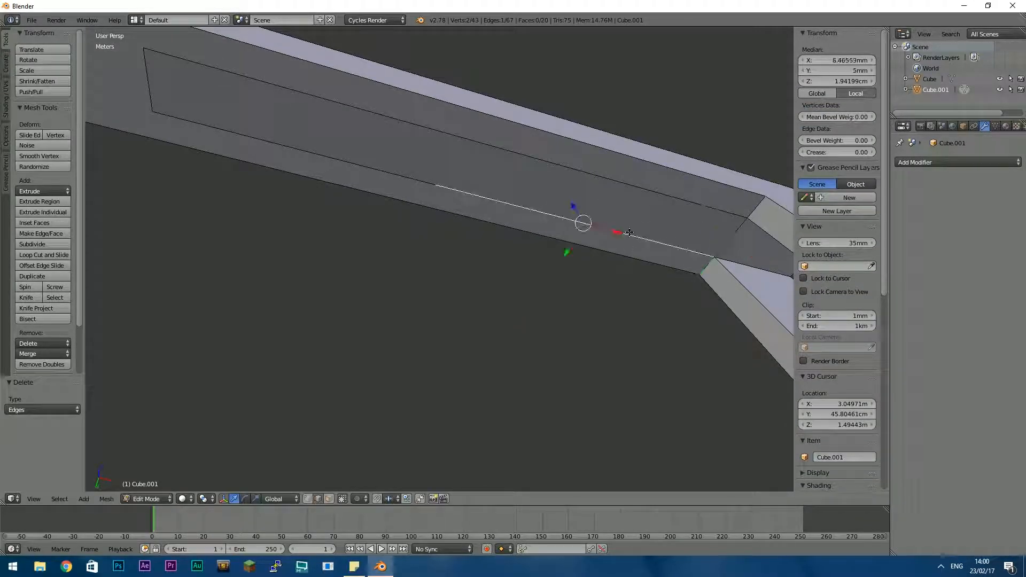
Find the leftover strip on the frame's bottom bar and delete the slanted stray edge crossing it
middle_drag(681, 200, 502, 349)
key(Tab)
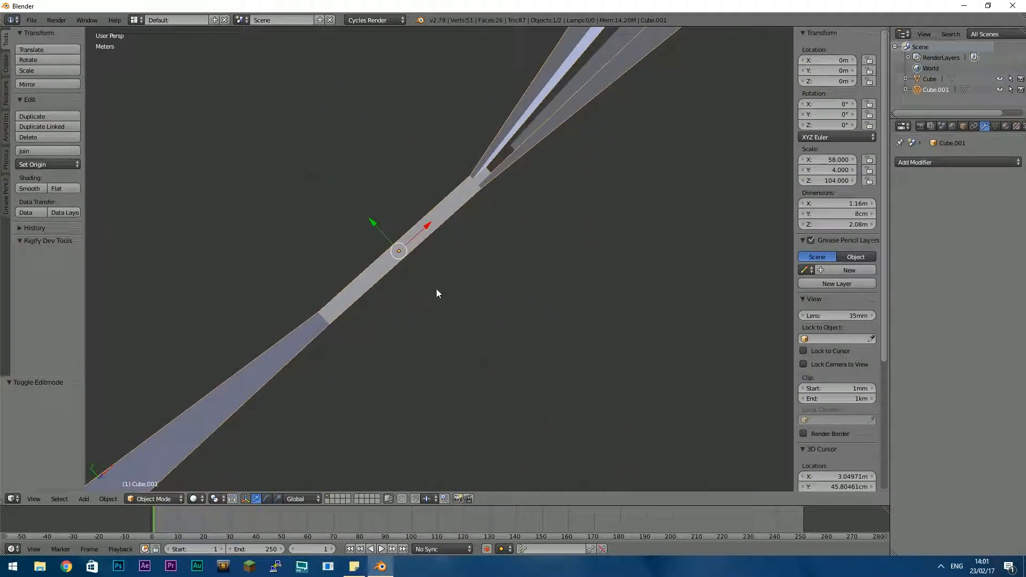
middle_drag(428, 291, 365, 242)
key(Tab)
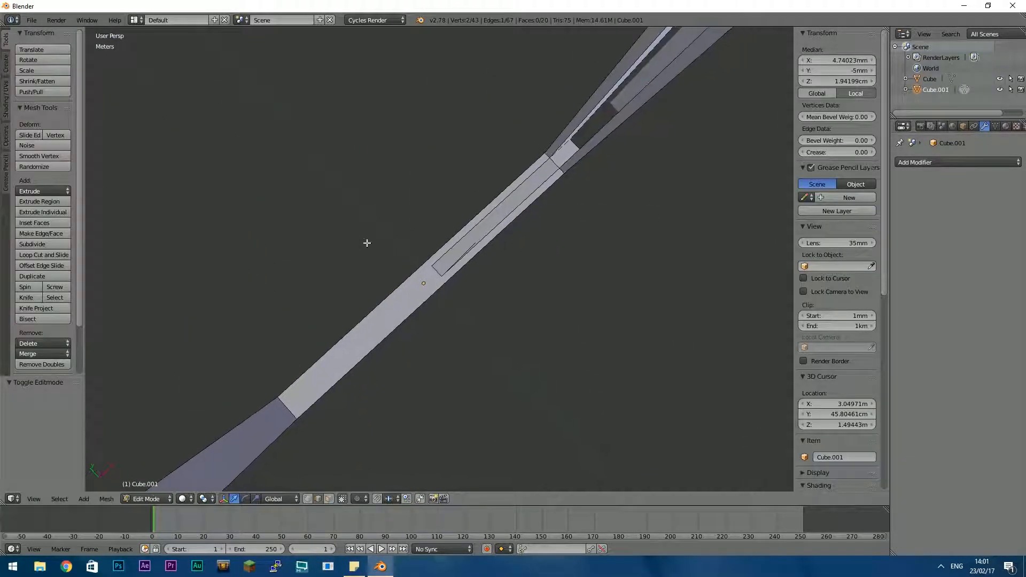
middle_drag(560, 278, 453, 223)
middle_drag(469, 277, 463, 222)
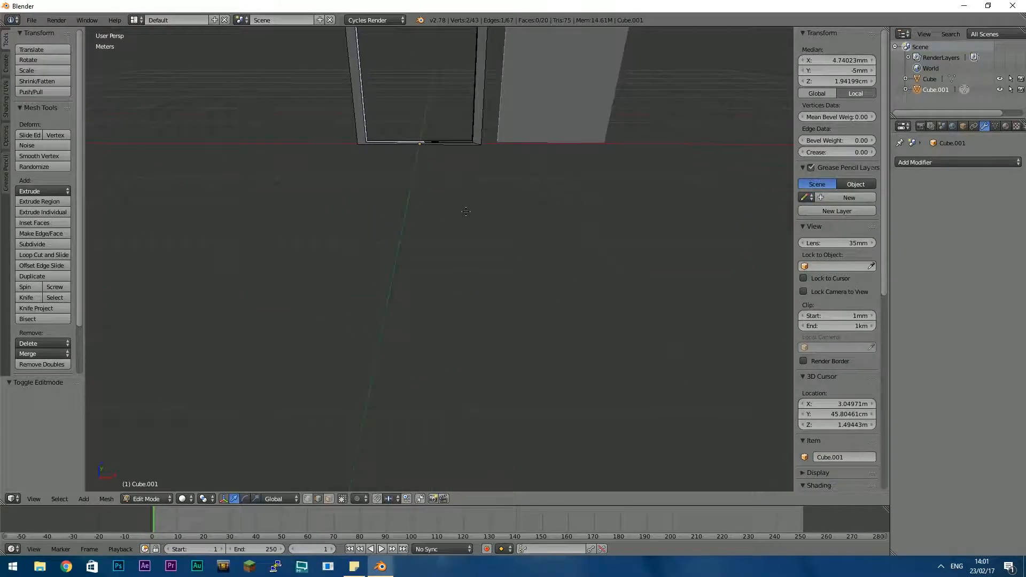
middle_drag(428, 122, 451, 107)
middle_drag(453, 206, 435, 93)
key(KP_Decimal)
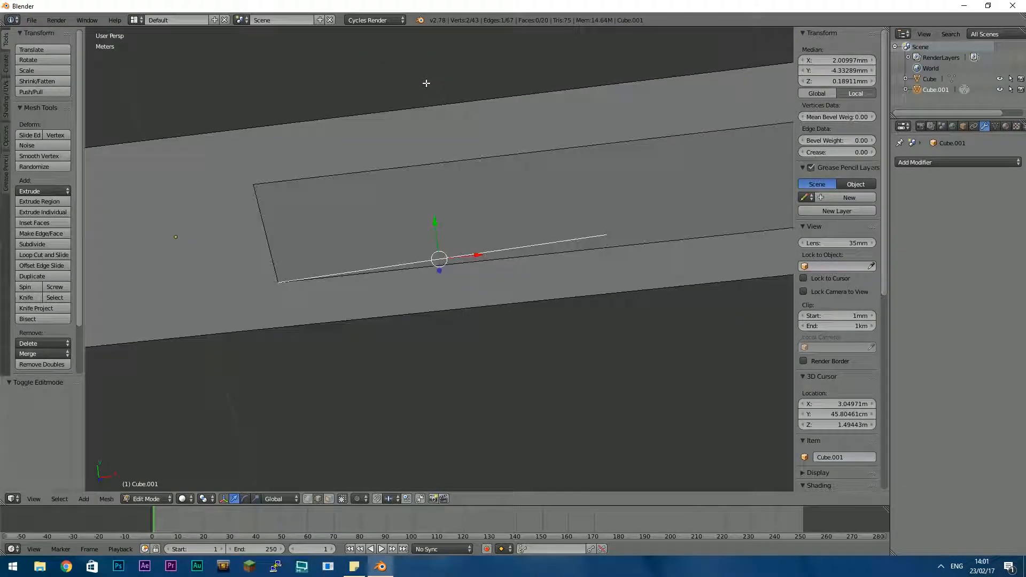
middle_drag(561, 225, 535, 141)
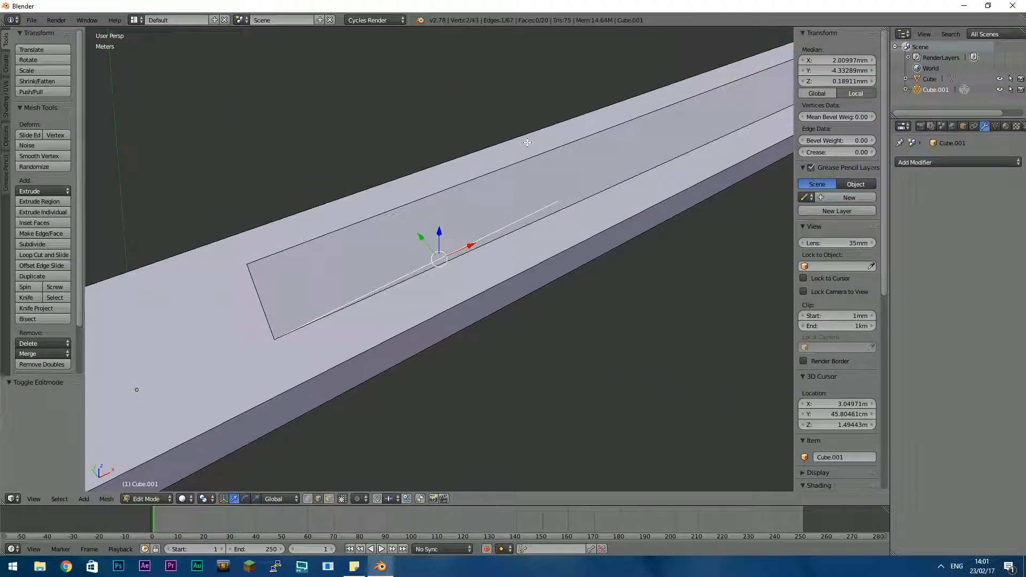
click(494, 146)
Delete the two long outline edges of the strip on the bottom bar and return to Object Mode
right_click(499, 170)
key(x)
click(501, 175)
right_click(525, 227)
key(x)
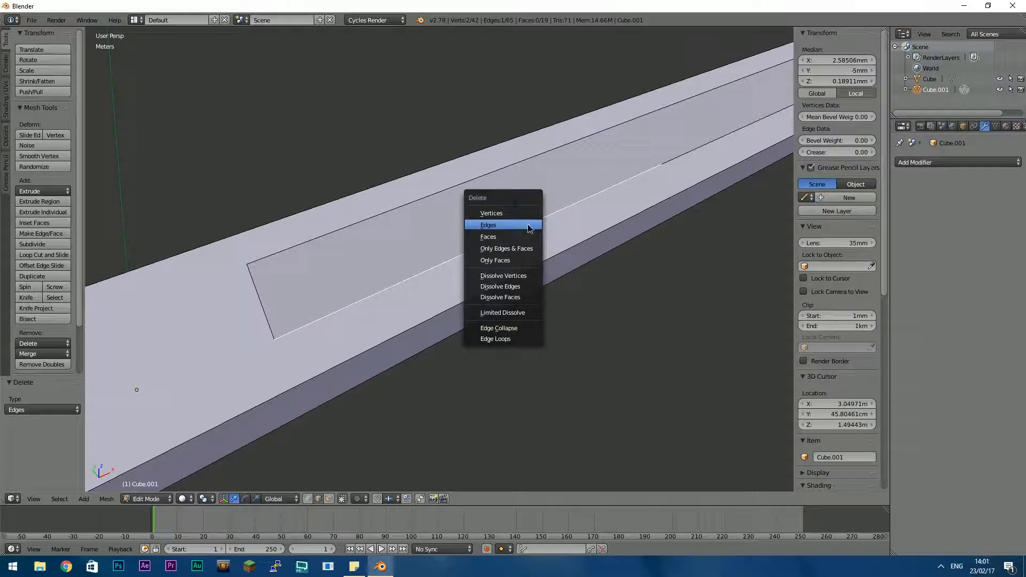
click(523, 225)
scroll(594, 202, down, 4)
key(Tab)
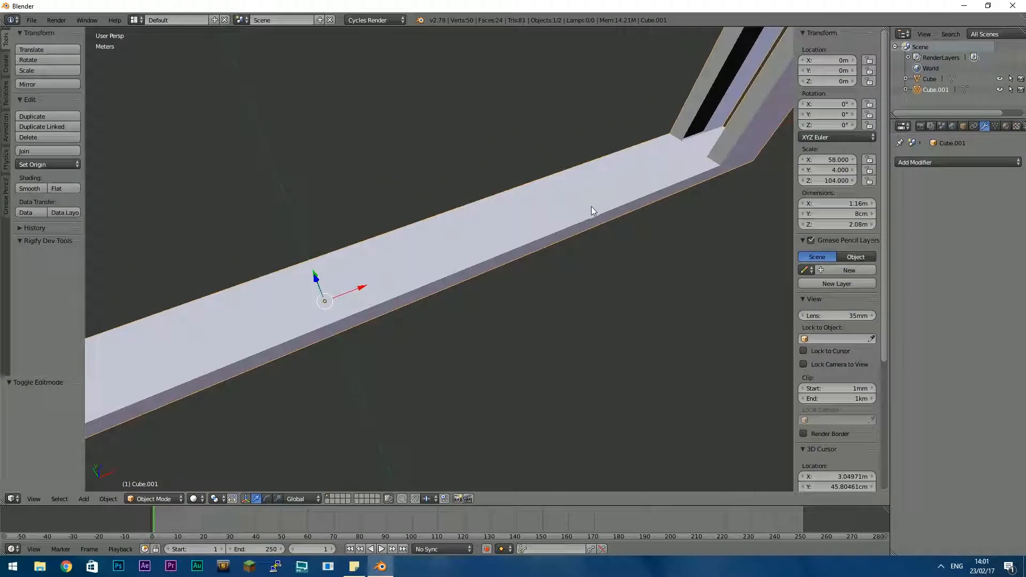
Re-enter Edit Mode, select edges along the groove in the frame's side post, and delete the unwanted one
scroll(490, 312, up, 3)
middle_drag(489, 312, 466, 273)
key(Tab)
right_click(473, 296)
shift+right_click(466, 273)
middle_drag(474, 372, 488, 340)
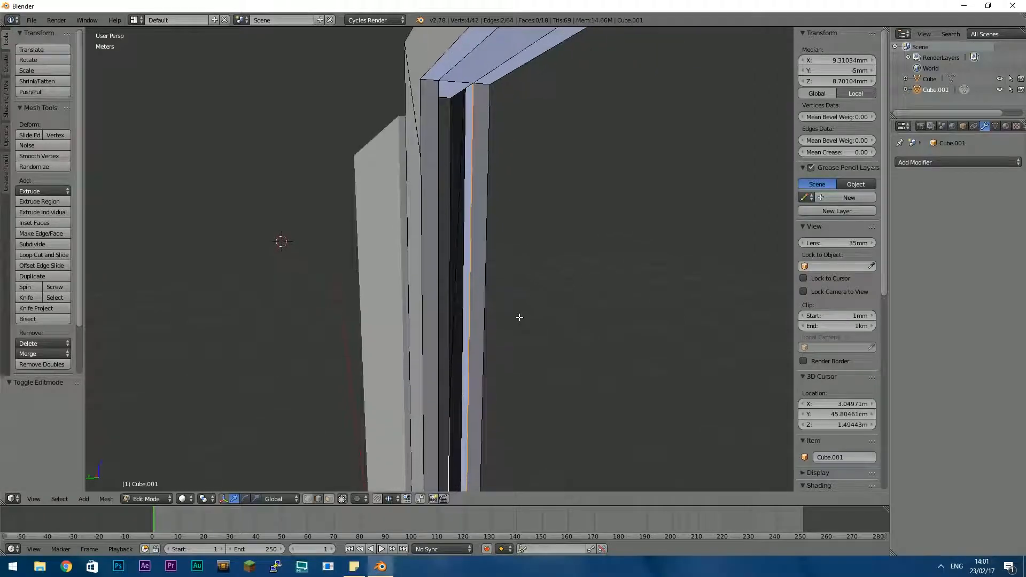
scroll(499, 233, up, 3)
scroll(503, 198, down, 1)
middle_drag(489, 183, 506, 295)
middle_drag(507, 243, 428, 234)
click(548, 284)
right_click(605, 244)
key(x)
click(610, 242)
Fill a face from the selected edges on the frame and delete the leftover element
middle_drag(610, 242, 482, 257)
shift+right_click(473, 273)
key(f)
key(x)
click(378, 227)
Change the selection mode, move the picked frame element along Y, and apply an edge command to it
key(ctrl+Tab)
key(ctrl+e)
key(ctrl+Tab)
right_click(415, 319)
key(g)
key(y)
key(ctrl+e)
click(490, 240)
Select another part of the frame mesh and apply mesh and edge commands to rebuild its inner faces
right_click(548, 307)
key(ctrl+e)
click(106, 498)
mouse_move(120, 349)
click(236, 291)
key(ctrl+Tab)
key(ctrl+e)
In vertex select mode, dissolve the stray vertex on the frame's inner edge below the upper corner
middle_drag(620, 294, 571, 212)
key(ctrl+e)
key(ctrl+Tab)
right_click(474, 253)
key(x)
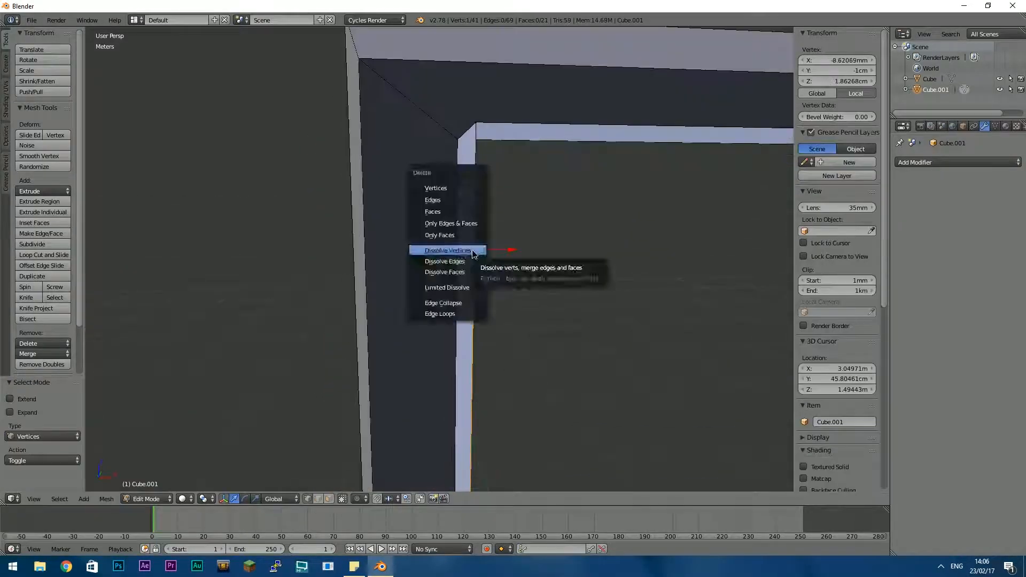
click(474, 253)
Dissolve the remaining stray vertices along the frame's inner edges
key(ctrl+e)
key(x)
click(570, 211)
key(x)
middle_drag(655, 142, 349, 403)
key(x)
click(426, 275)
right_click(470, 279)
key(x)
click(469, 277)
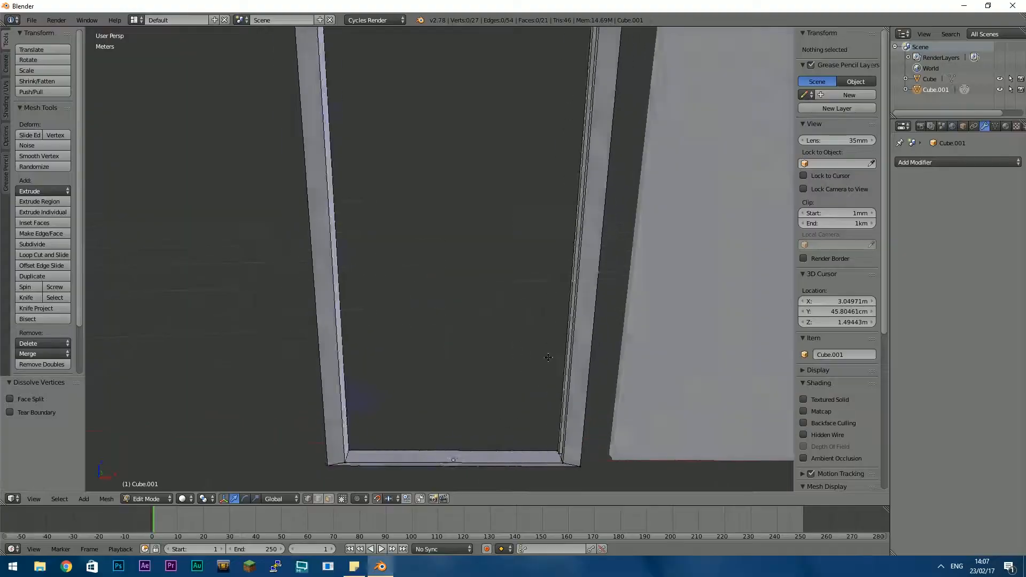
Fill a face across the open part of the frame's inner side and apply an edge command in edge select mode
key(Tab)
key(Tab)
key(Tab)
key(Tab)
right_click(427, 144)
middle_drag(427, 143, 371, 321)
key(f)
key(ctrl+Tab)
click(441, 277)
key(ctrl+e)
click(545, 240)
In vertex select mode, dissolve the stray vertex on the inner face of the frame's bottom bar
key(ctrl+Tab)
click(368, 305)
key(x)
click(413, 244)
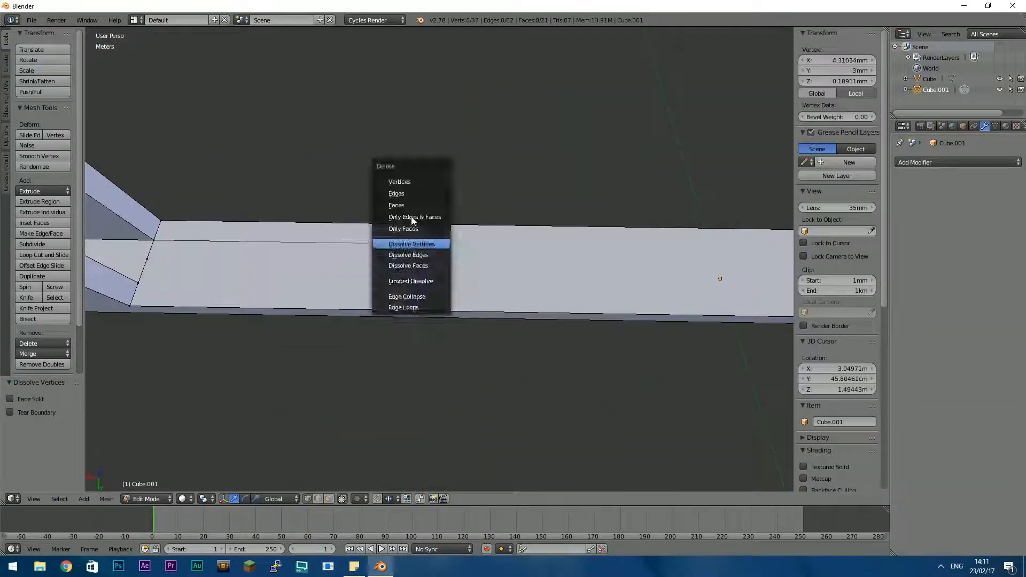
Delete the unwanted leftover geometry on the frame's inner side and fill the gaps with new edges or faces
middle_drag(412, 221, 224, 271)
key(x)
key(f)
key(x)
key(x)
key(f)
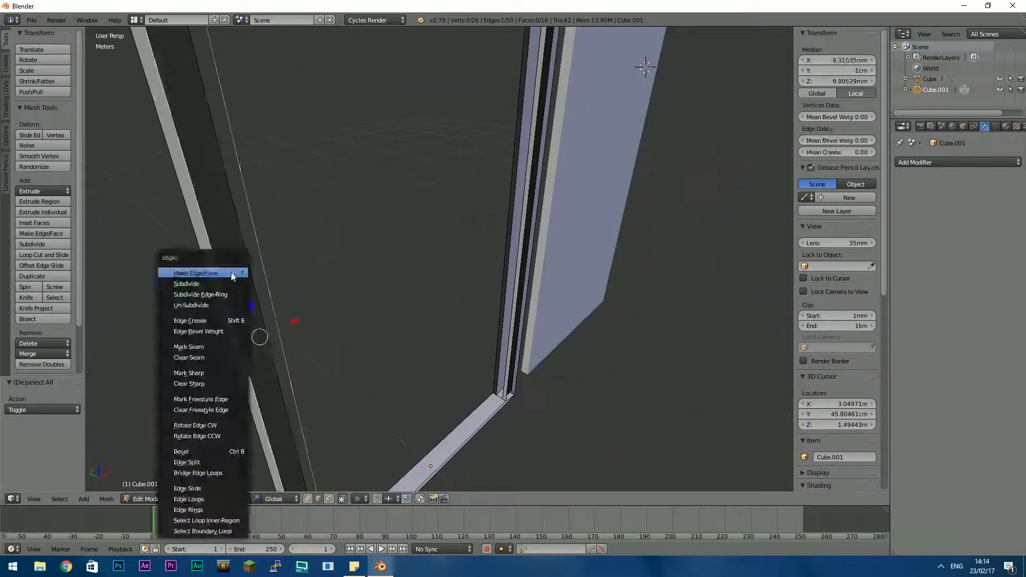
Apply edge commands to the open edges along the frame's inner side to rebuild its missing faces
key(ctrl+e)
click(419, 222)
key(ctrl+e)
middle_drag(420, 223, 417, 281)
click(565, 239)
key(Tab)
right_click(356, 278)
key(Tab)
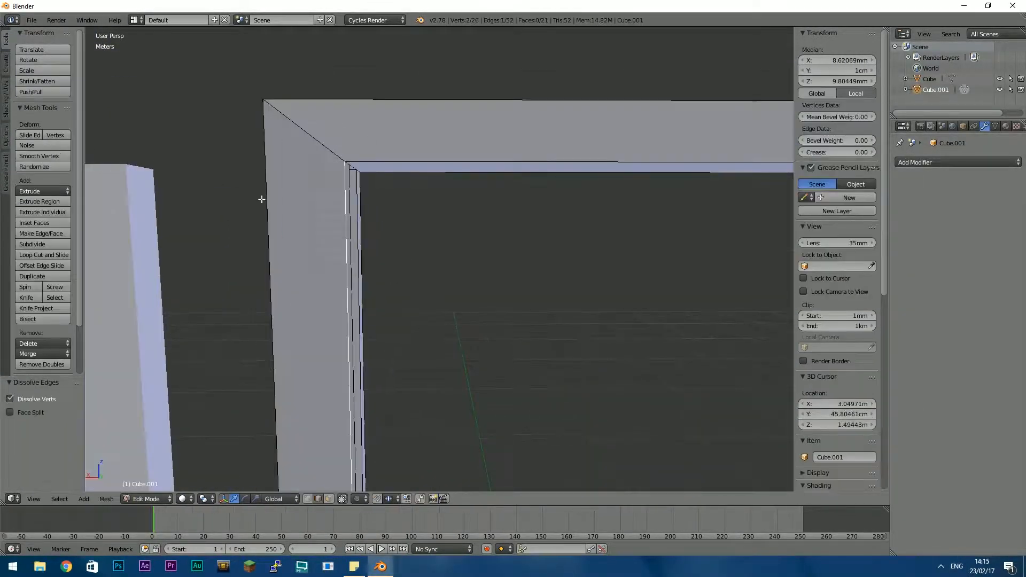
Remove the stray edge by the frame's upper corner and bridge the open edge loops along the inner side
middle_drag(223, 259, 343, 224)
key(x)
click(343, 225)
key(ctrl+e)
click(422, 433)
middle_drag(422, 432, 583, 309)
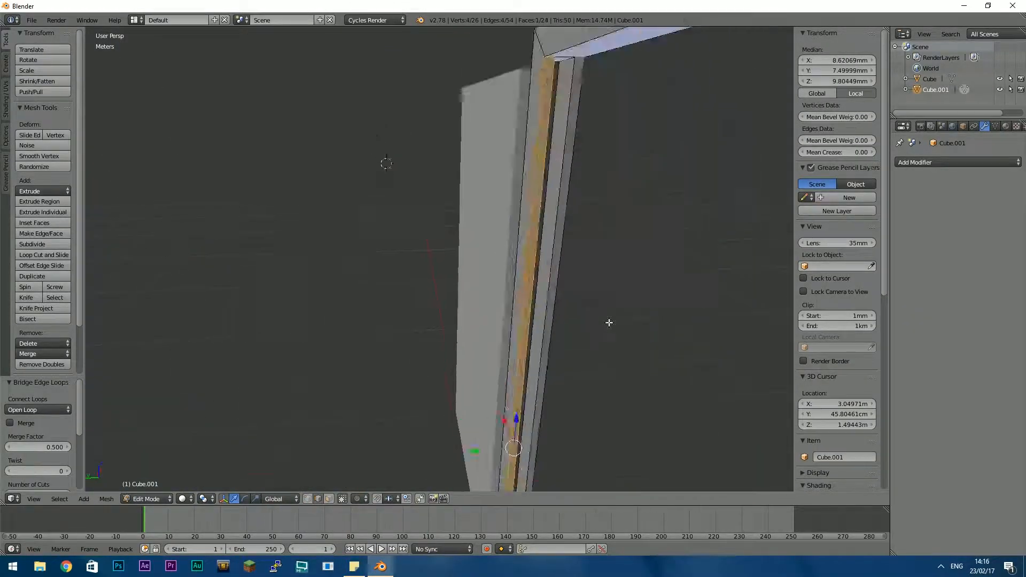
key(ctrl+e)
Leave edit mode, set the door panel's X location to 0, and inspect its fit inside the frame
key(Tab)
right_click(572, 276)
click(827, 57)
text(0)
key(Return)
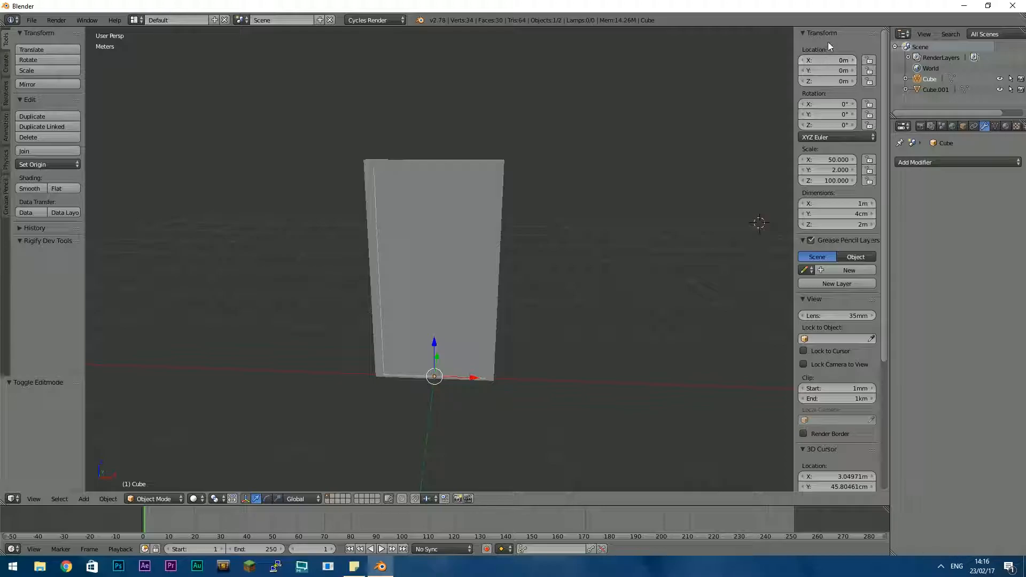
scroll(506, 221, up, 7)
scroll(492, 227, down, 4)
shift+middle_drag(492, 228, 509, 272)
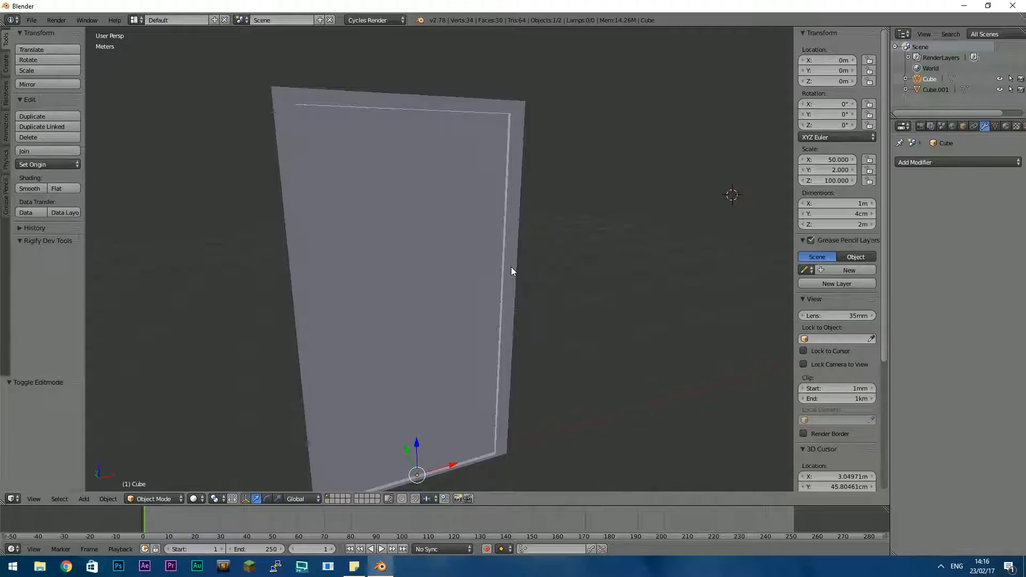
scroll(513, 266, up, 2)
scroll(514, 267, down, 3)
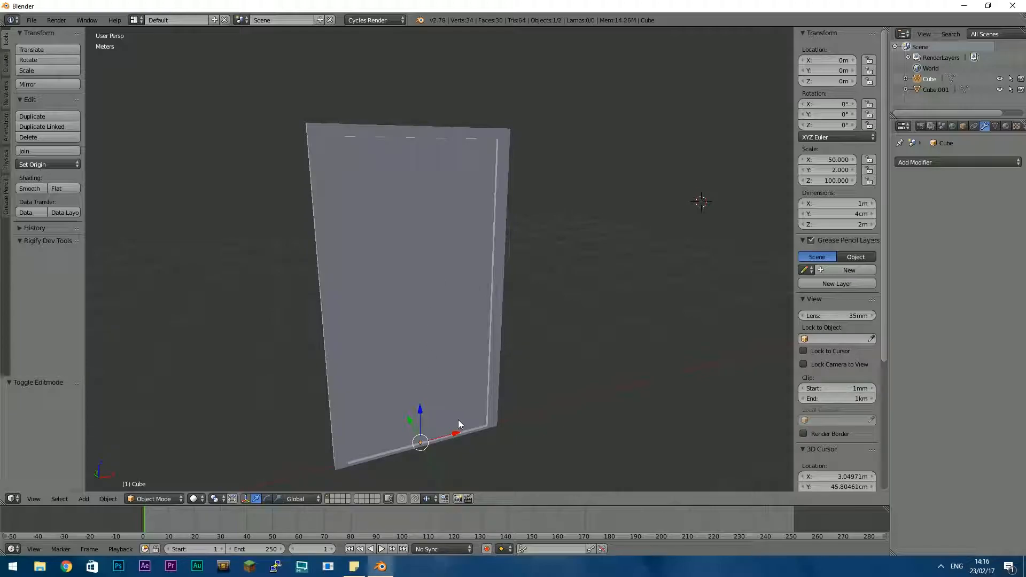
Move the door panel about 2.957 m along X, clear of the frame
drag(452, 437, 764, 377)
middle_drag(605, 380, 536, 378)
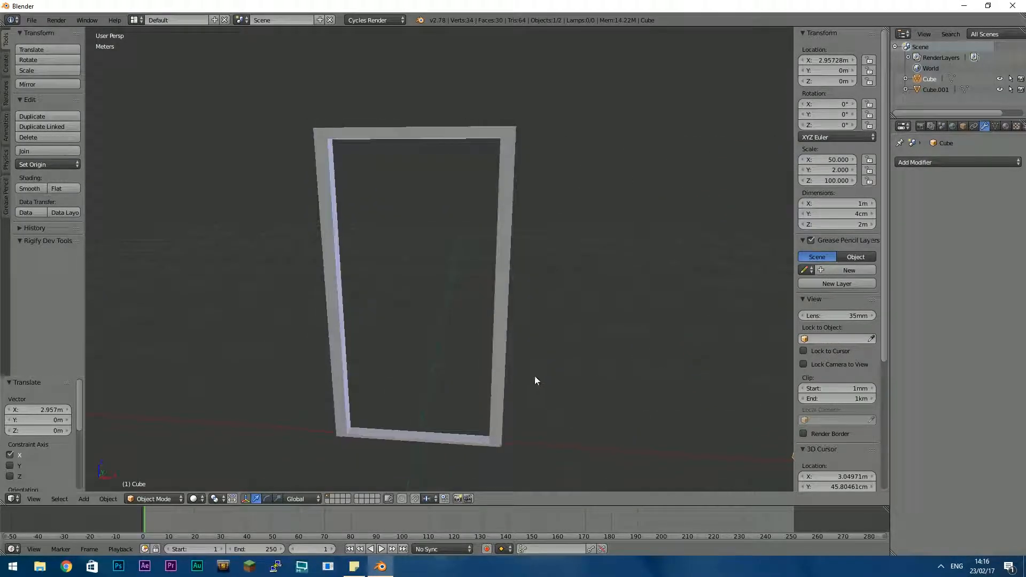
Edit the frame mesh and mark the outer and inner edge loops of its front face as seams
key(Tab)
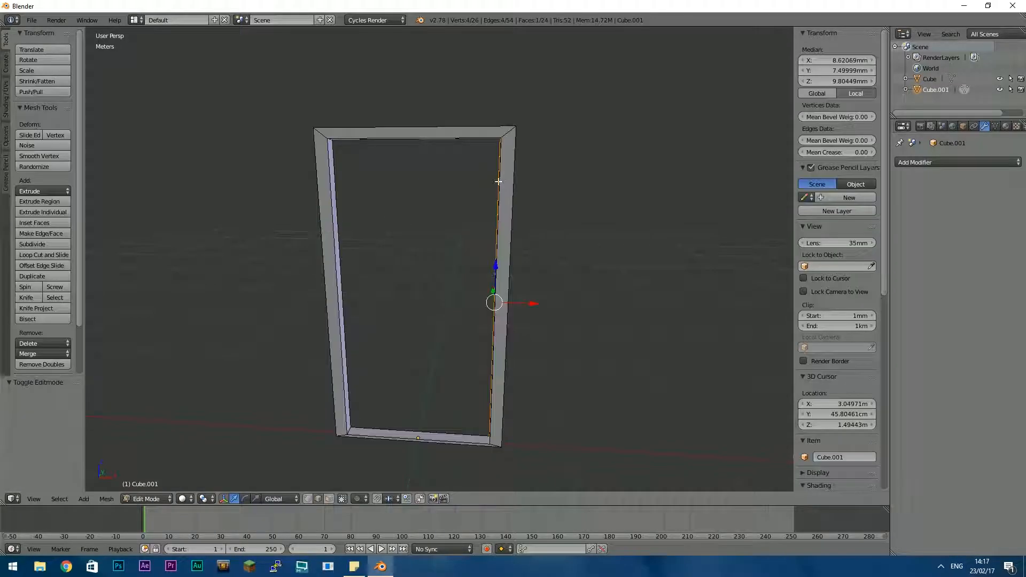
shift+middle_drag(445, 186, 573, 268)
scroll(490, 281, up, 5)
middle_drag(423, 187, 491, 205)
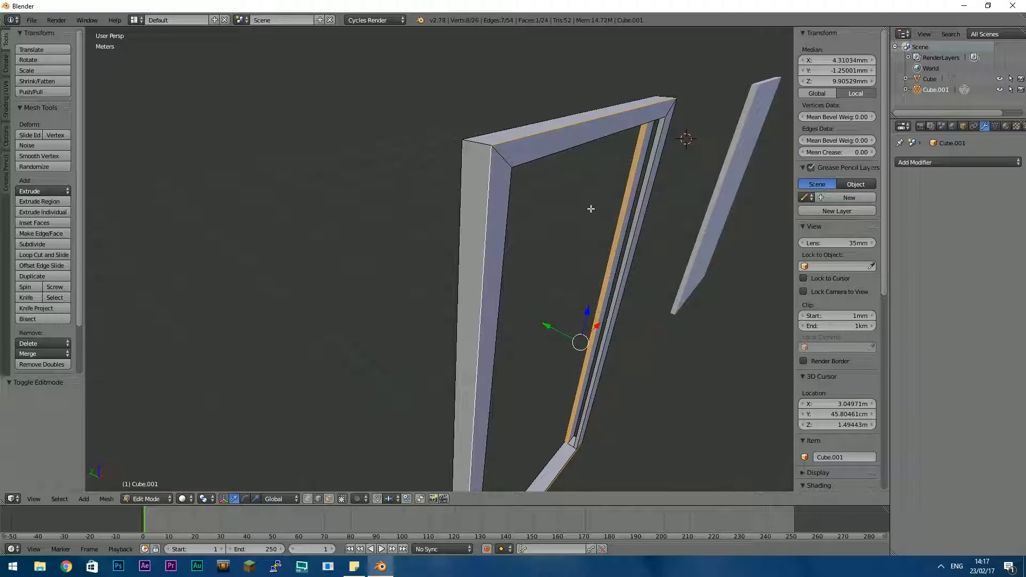
key(a)
alt+right_click(490, 203)
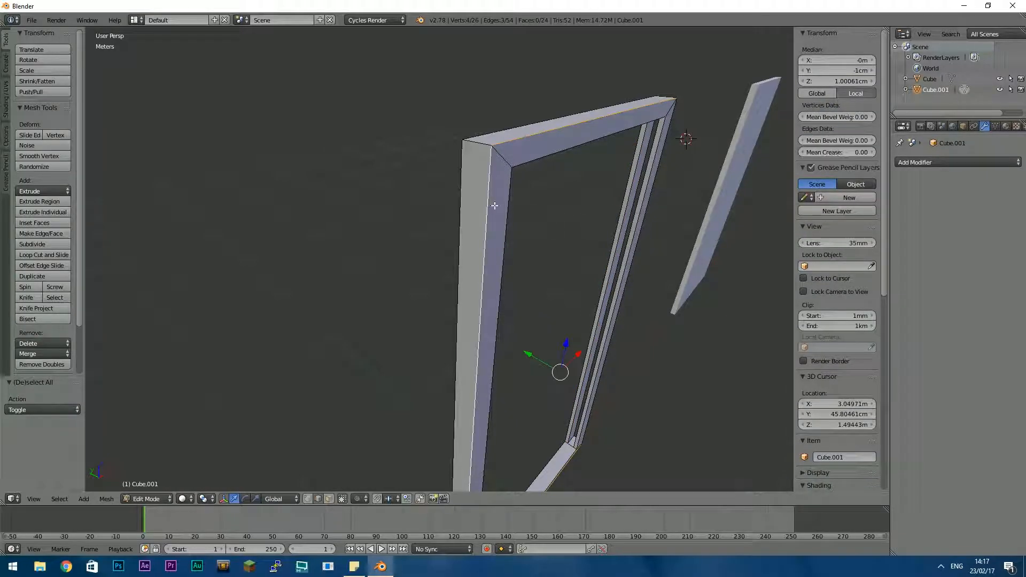
middle_drag(615, 249, 508, 205)
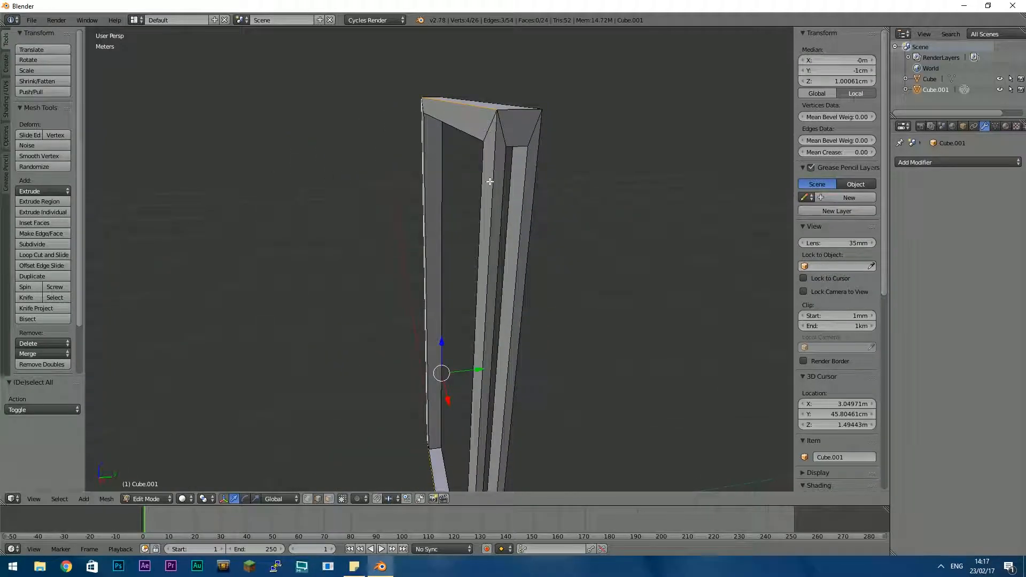
scroll(456, 256, down, 1)
middle_drag(456, 256, 519, 128)
scroll(528, 287, up, 1)
shift+middle_drag(403, 205, 487, 287)
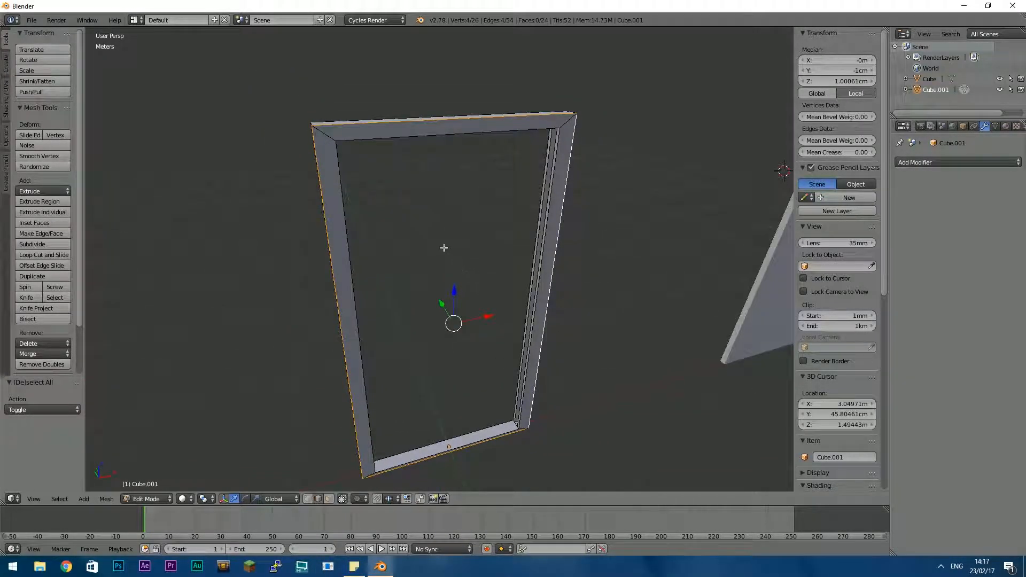
scroll(444, 245, up, 5)
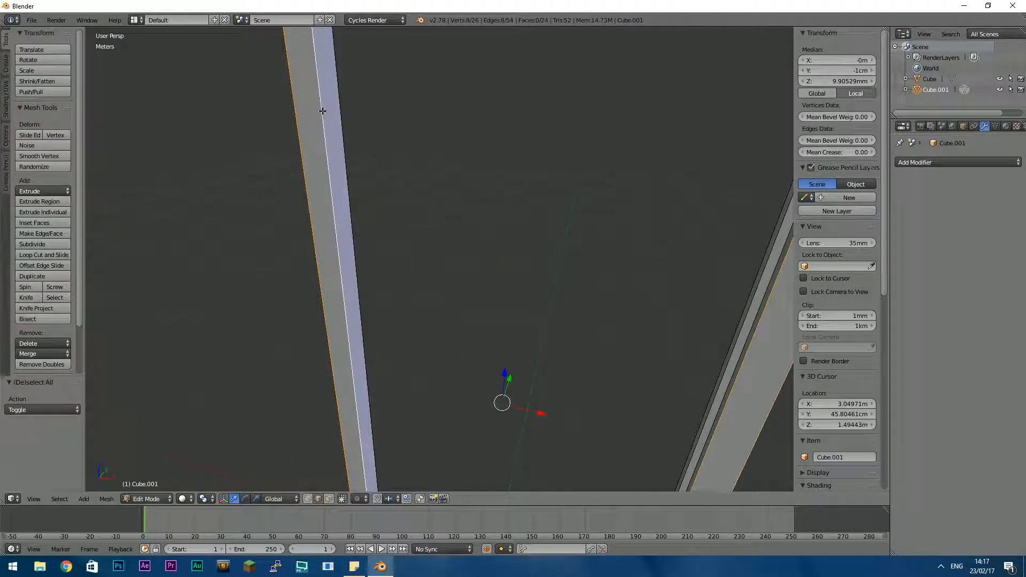
shift+middle_drag(454, 149, 484, 249)
middle_drag(576, 226, 547, 116)
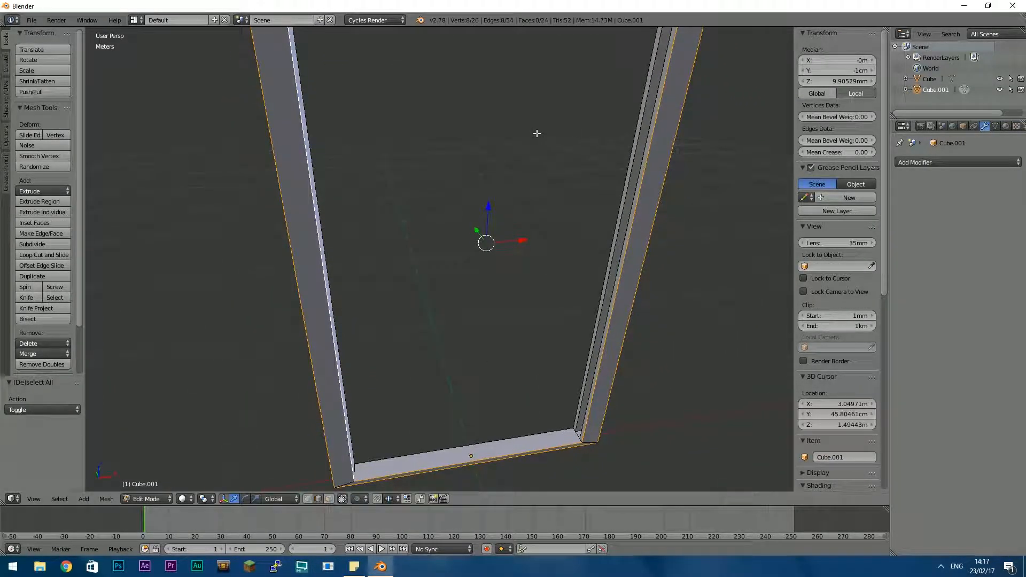
key(ctrl+e)
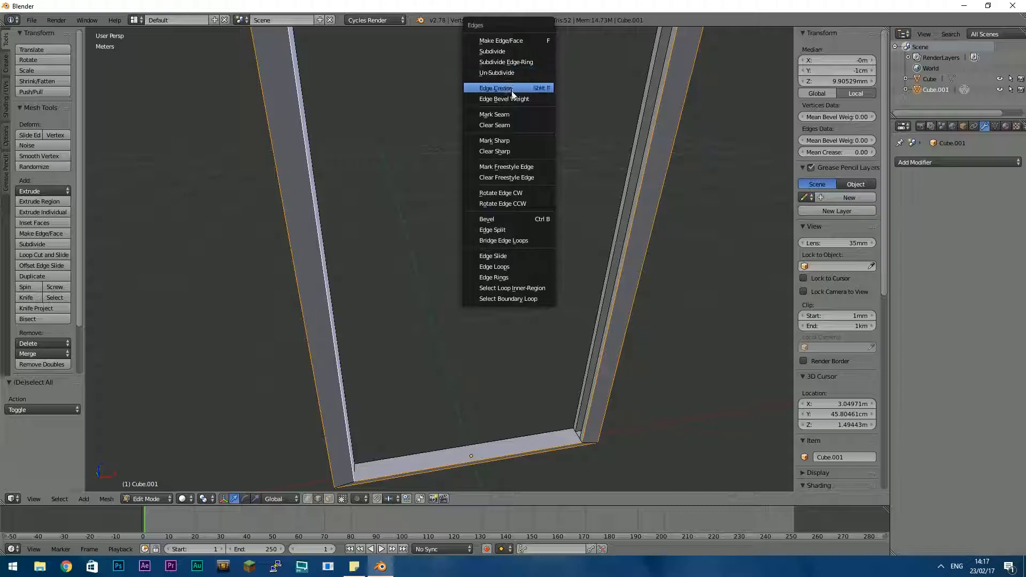
click(507, 114)
Mark the outer and inner edge loops of the frame's back face as seams
shift+middle_drag(470, 156, 520, 214)
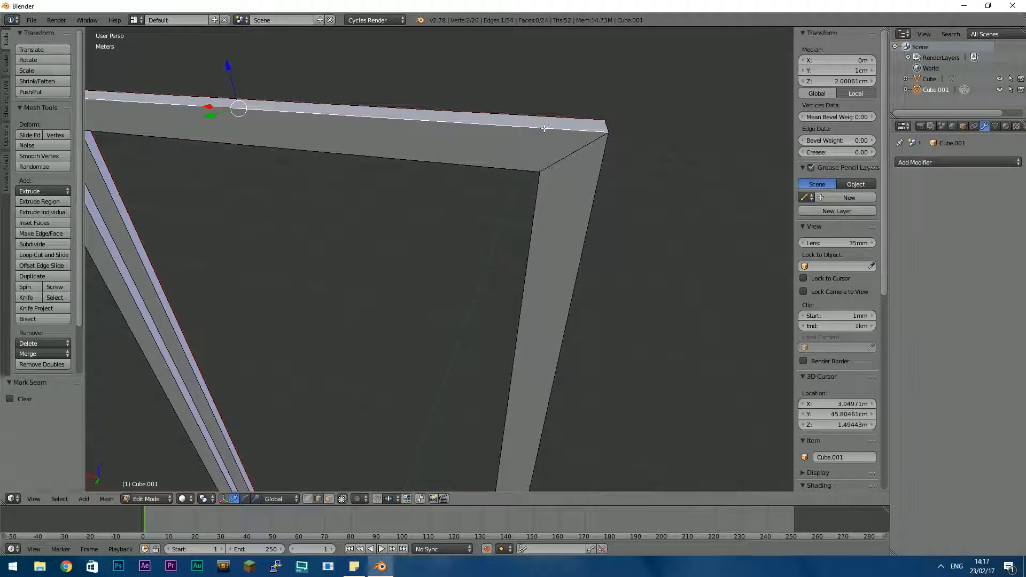
key(a)
shift+middle_drag(543, 204, 618, 98)
alt+right_click(575, 105)
alt+shift+right_click(323, 99)
middle_drag(467, 267, 440, 247)
right_click(533, 58)
key(ctrl+e)
click(504, 176)
Mark individual connecting edges at the frame's corners as seams
right_click(481, 279)
key(ctrl+e)
right_click(724, 436)
right_click(273, 238)
key(ctrl+e)
click(336, 264)
right_click(321, 309)
key(ctrl+e)
click(223, 271)
Select two neighbouring edges of the frame and mark them as seams
middle_drag(343, 256, 428, 298)
right_click(308, 78)
shift+right_click(358, 108)
key(e)
key(ctrl+z)
key(ctrl+e)
click(353, 199)
Select further pairs of short edges on the frame and mark them as seams
middle_drag(353, 199, 325, 110)
right_click(428, 174)
shift+right_click(325, 110)
right_click(601, 99)
shift+right_click(646, 92)
middle_drag(406, 209, 535, 326)
right_click(600, 99)
shift+click(607, 94)
key(ctrl+e)
click(485, 152)
Mark the remaining connecting edges of the frame as seams
right_click(535, 326)
key(ctrl+e)
click(353, 278)
middle_drag(353, 278, 492, 396)
right_click(423, 309)
right_click(470, 342)
key(ctrl+e)
click(469, 342)
Finish editing the frame and open the door panel's mesh for editing
right_click(519, 152)
middle_drag(637, 314, 545, 249)
right_click(661, 463)
key(Tab)
right_click(545, 250)
scroll(545, 235, down, 4)
key(Tab)
middle_drag(528, 198, 609, 235)
scroll(496, 255, up, 3)
middle_drag(495, 254, 542, 230)
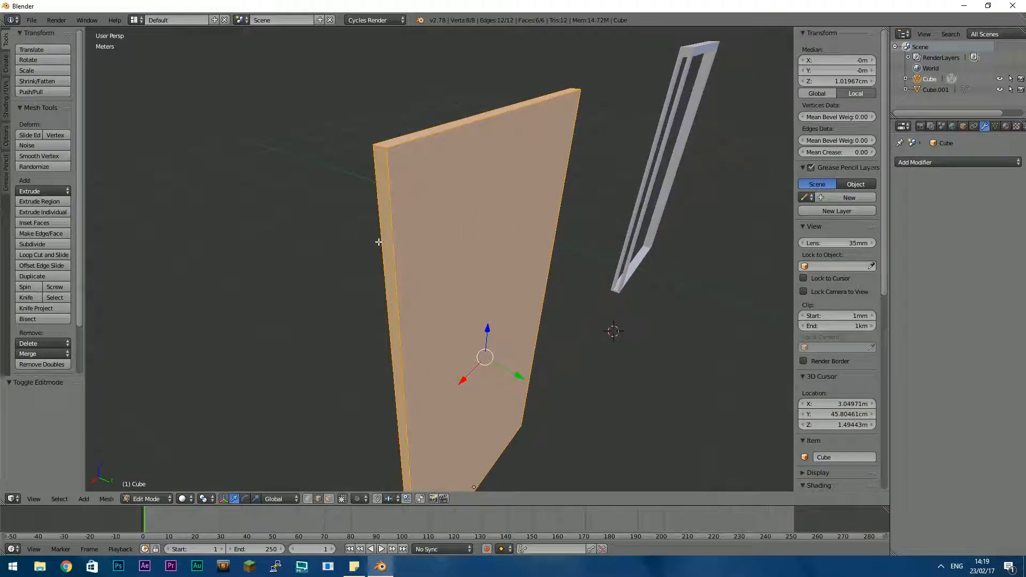
Select the four border edges of the door panel's large face on the +Y side and mark them as seams
key(a)
right_click(393, 219)
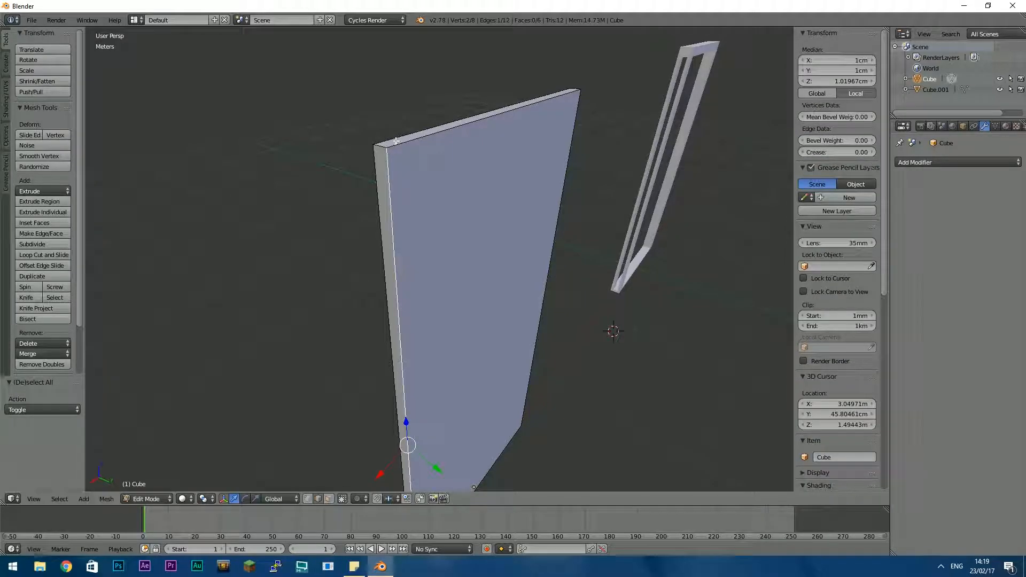
middle_drag(504, 231, 459, 197)
shift+right_click(452, 390)
key(ctrl+e)
click(483, 358)
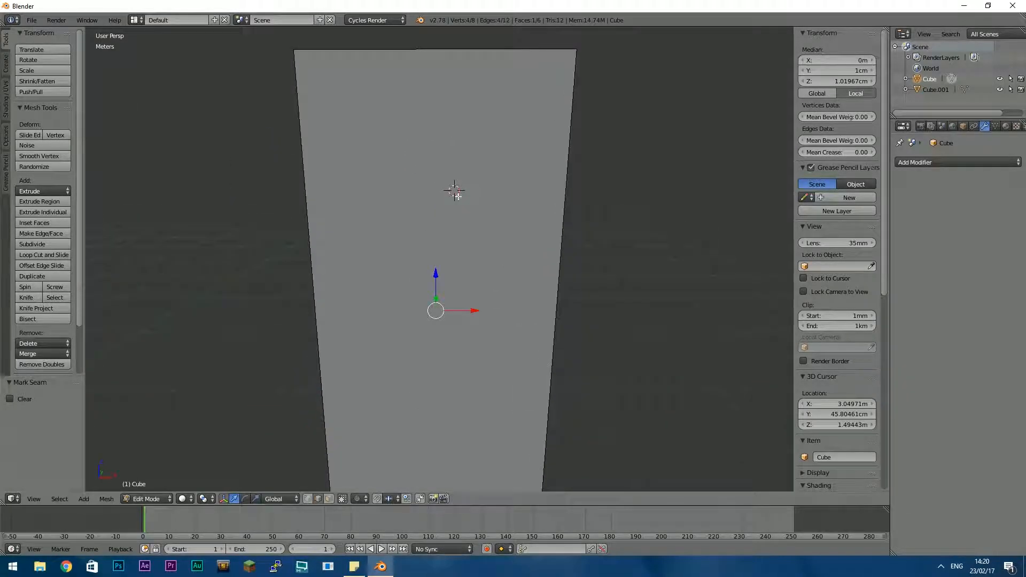
Select the four border edges of the door panel's large face on the -Y side and mark them as seams
shift+right_click(574, 95)
shift+right_click(303, 144)
shift+middle_drag(401, 259, 417, 104)
shift+right_click(405, 382)
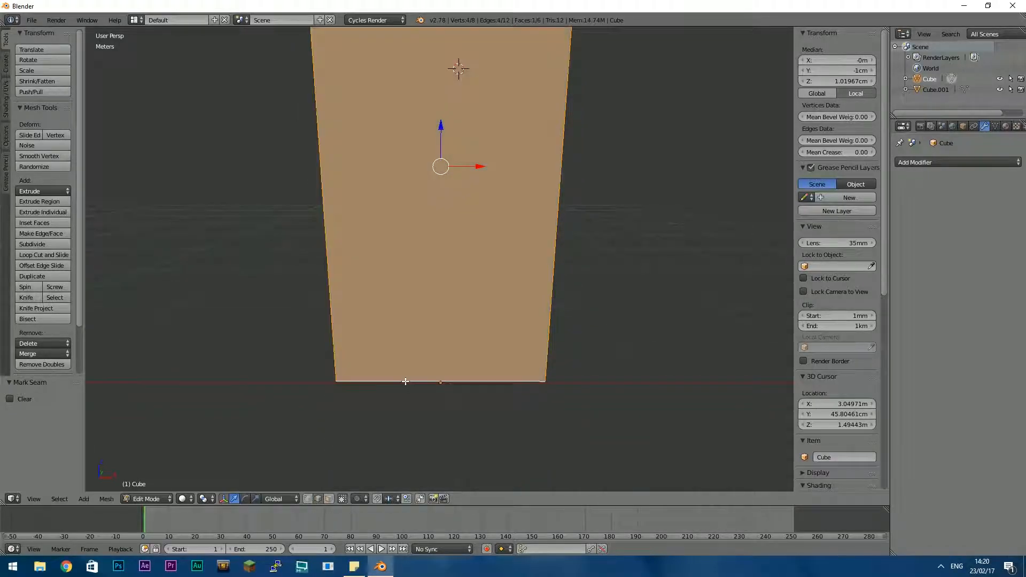
key(ctrl+e)
click(378, 340)
Mark the short top and bottom thickness edges at the door panel's -X side as seams
middle_drag(355, 314, 432, 84)
right_click(432, 63)
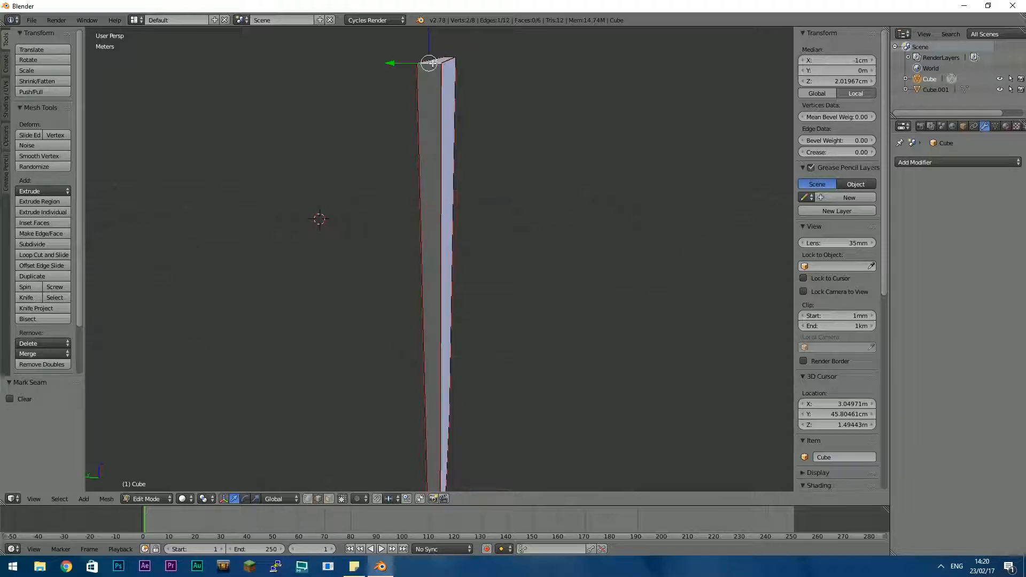
middle_drag(433, 311, 420, 191)
shift+right_click(424, 190)
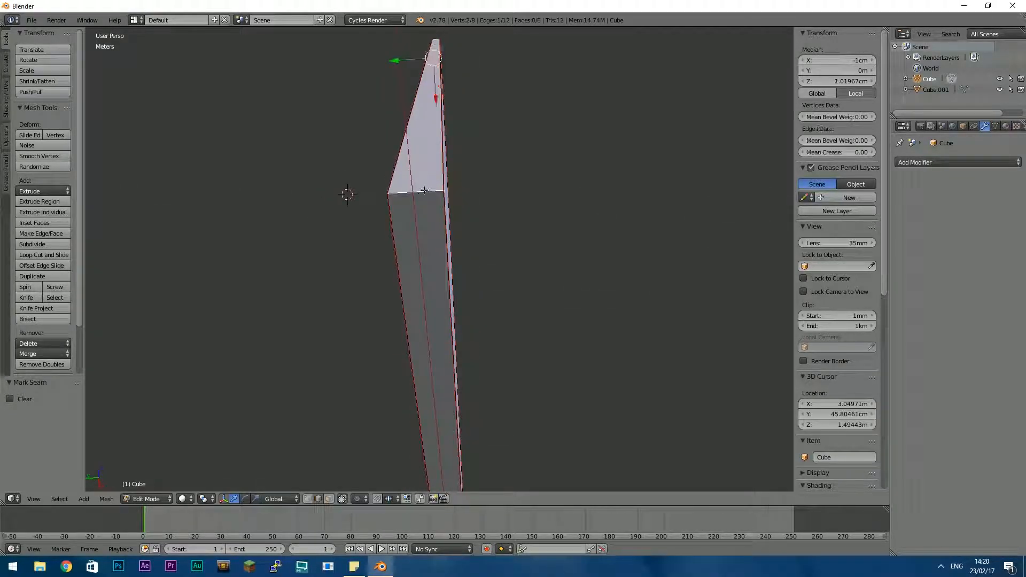
key(ctrl+e)
click(424, 294)
Mark the short top and bottom thickness edges at the door panel's +X side as seams
middle_drag(527, 252, 386, 312)
right_click(434, 79)
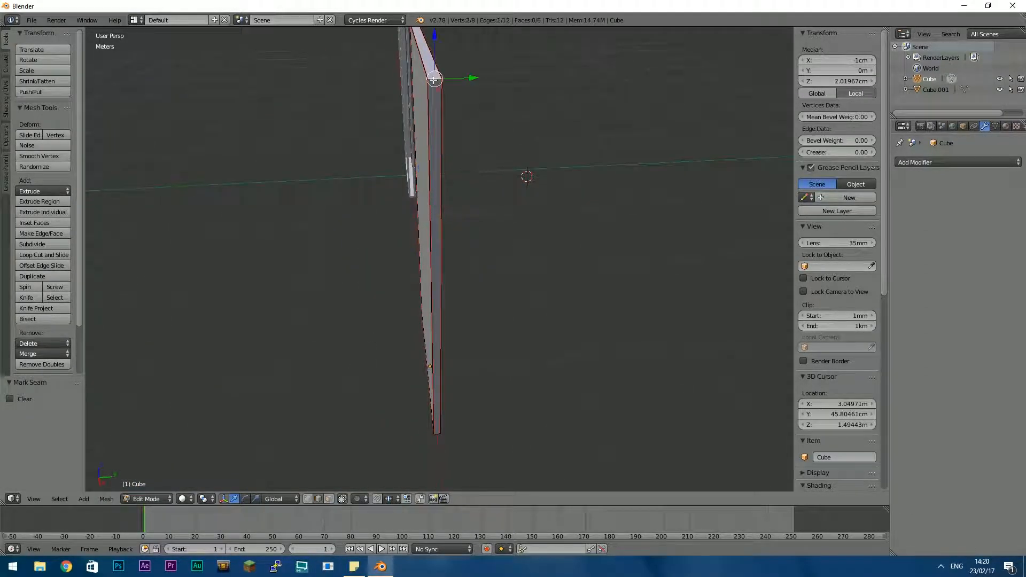
middle_drag(460, 425, 407, 332)
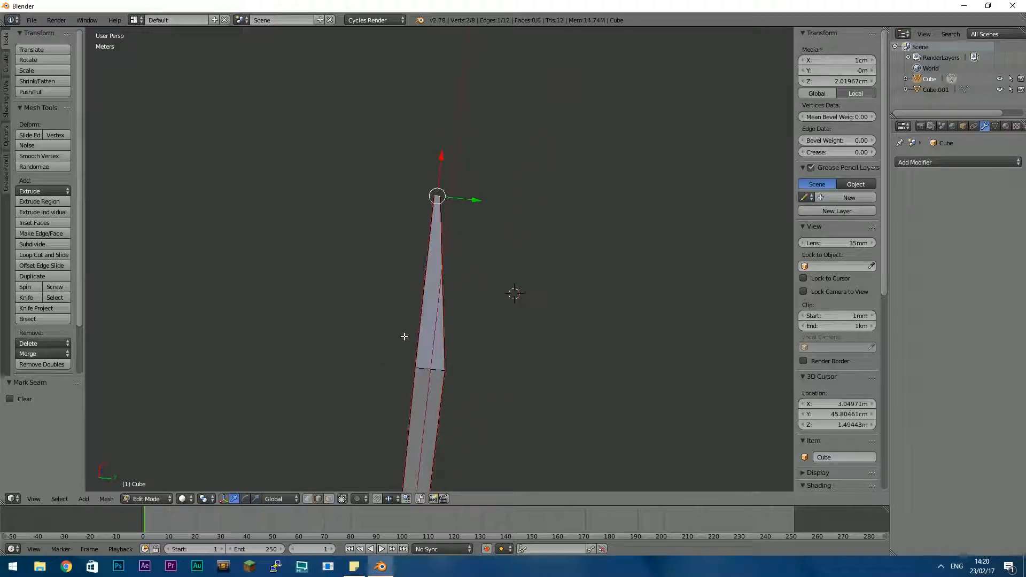
shift+right_click(431, 370)
key(ctrl+e)
click(505, 319)
Examine the door panel's seams and the frame beside it from several angles and distances
middle_drag(445, 297, 383, 387)
shift+middle_drag(417, 332, 588, 297)
scroll(619, 334, down, 2)
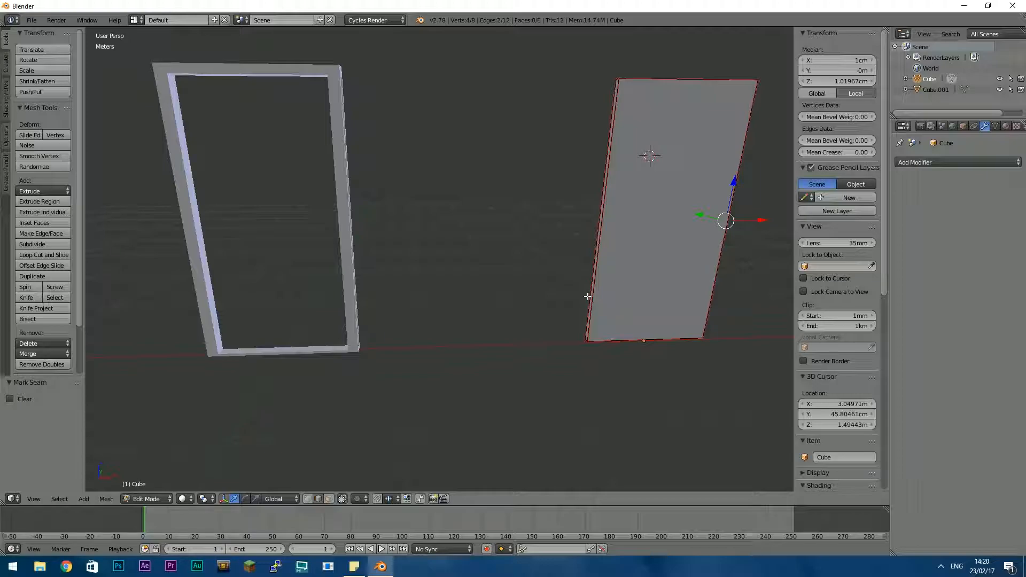
middle_drag(645, 230, 573, 244)
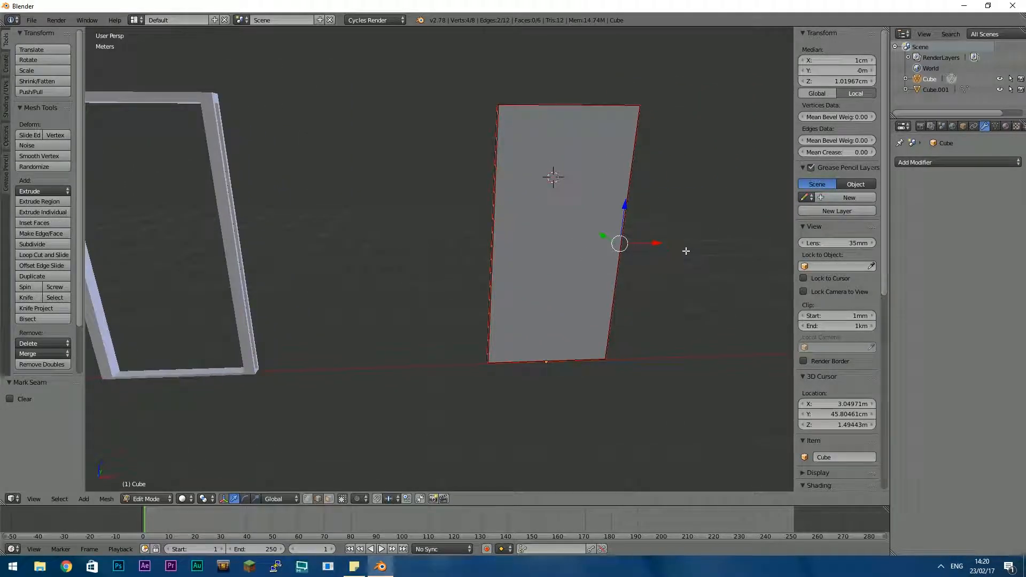
shift+middle_drag(688, 252, 540, 268)
scroll(474, 277, up, 6)
shift+middle_drag(444, 320, 642, 300)
scroll(404, 275, down, 5)
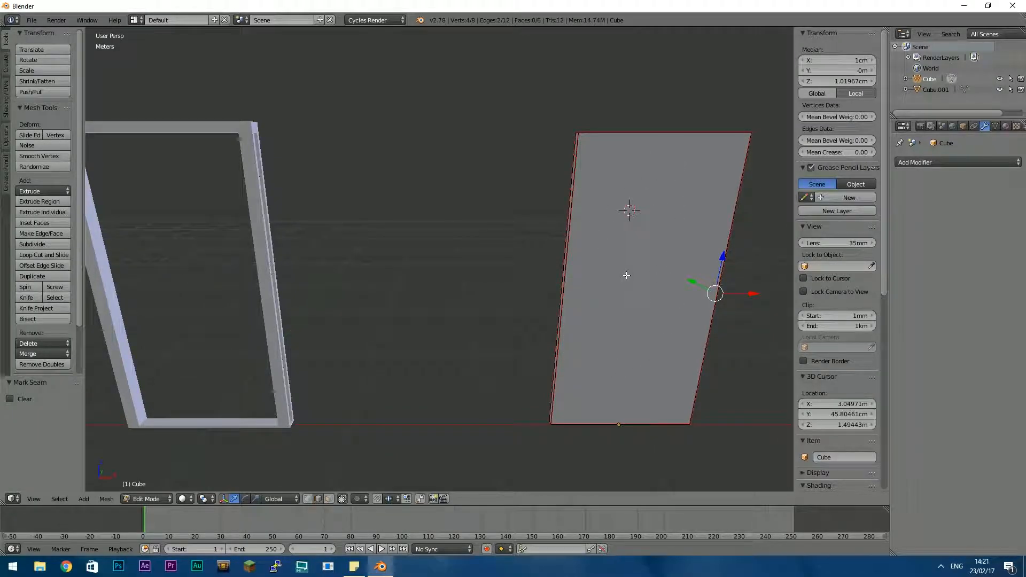
shift+middle_drag(498, 264, 564, 276)
scroll(536, 260, down, 3)
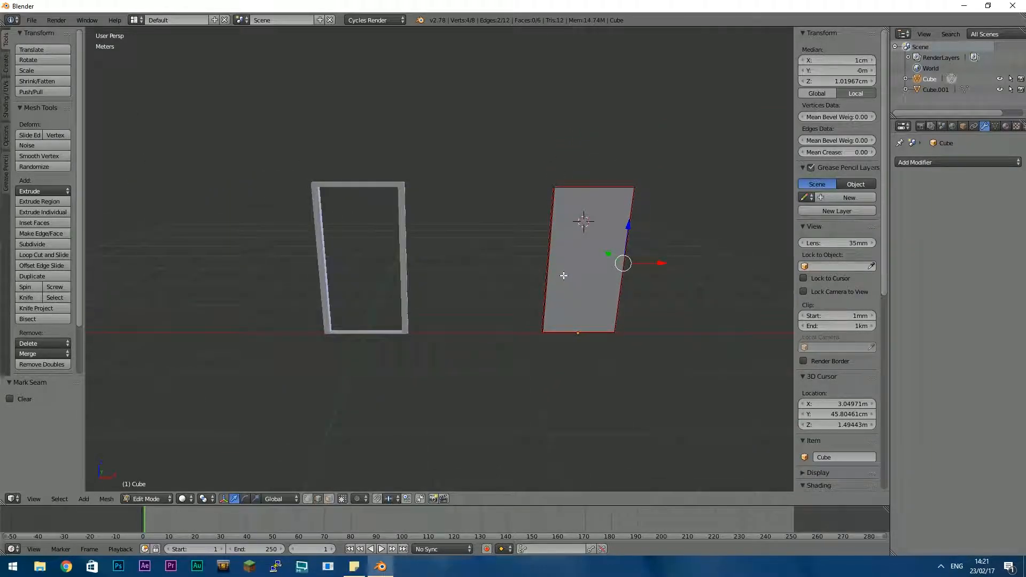
Return to object mode and select the door frame
key(Tab)
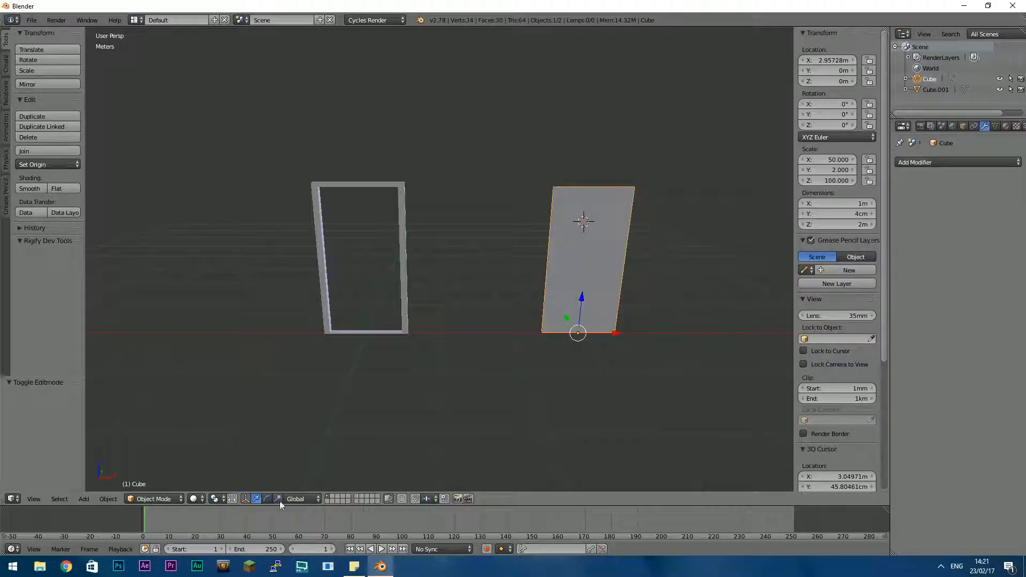
scroll(538, 245, up, 6)
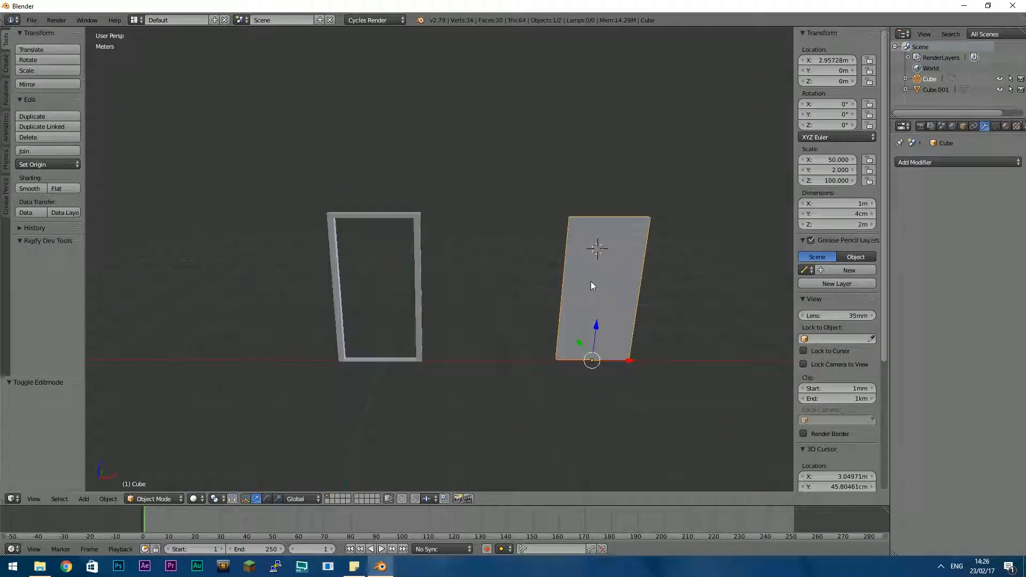
shift+middle_drag(591, 282, 586, 226)
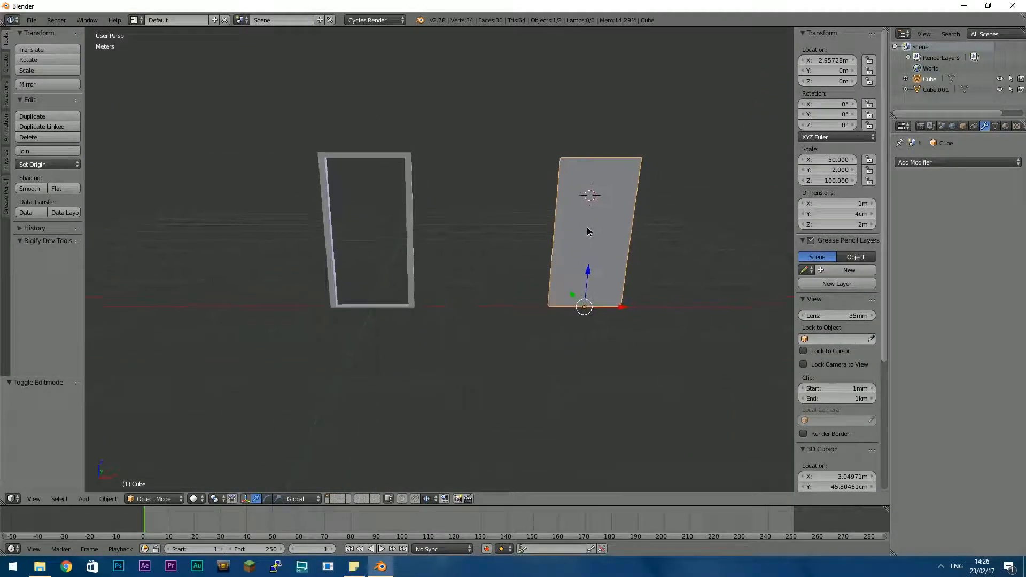
scroll(538, 255, up, 4)
middle_drag(513, 239, 472, 149)
right_click(473, 87)
shift+middle_drag(572, 199, 610, 320)
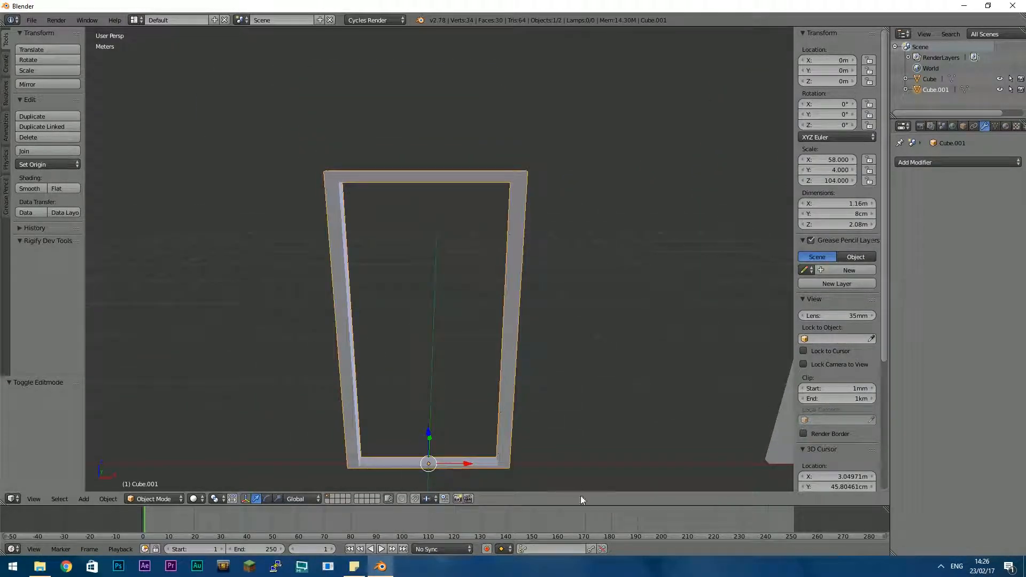
Enlarge the timeline area below the 3D view and turn it into a UV/Image Editor
drag(583, 491, 583, 295)
click(12, 549)
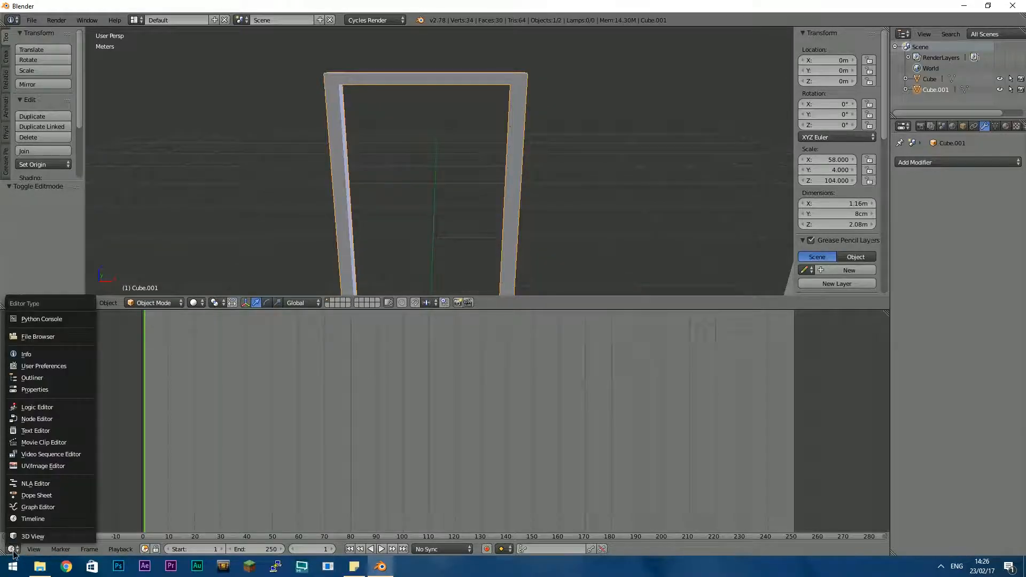
click(34, 466)
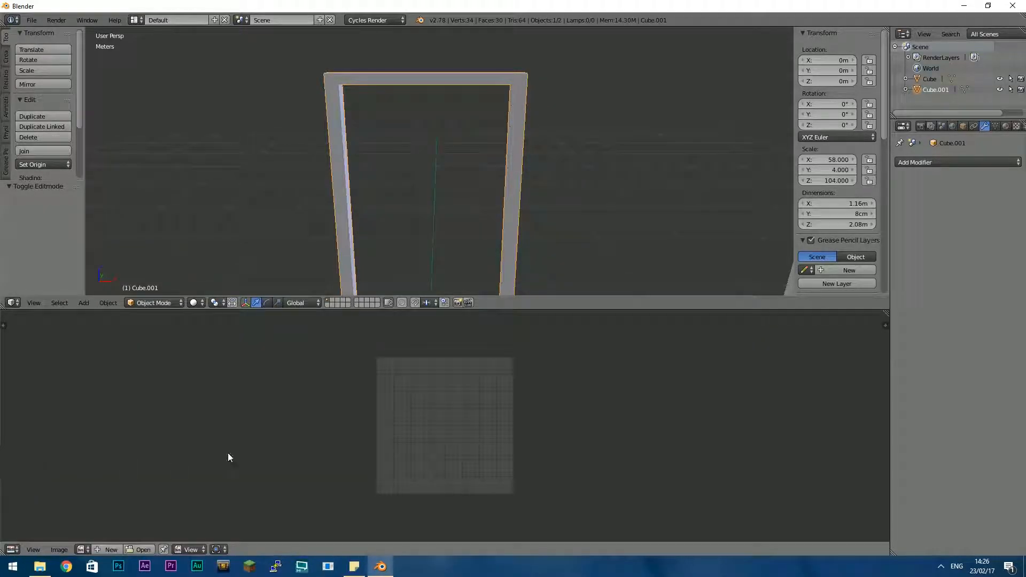
scroll(412, 407, up, 3)
scroll(414, 409, down, 1)
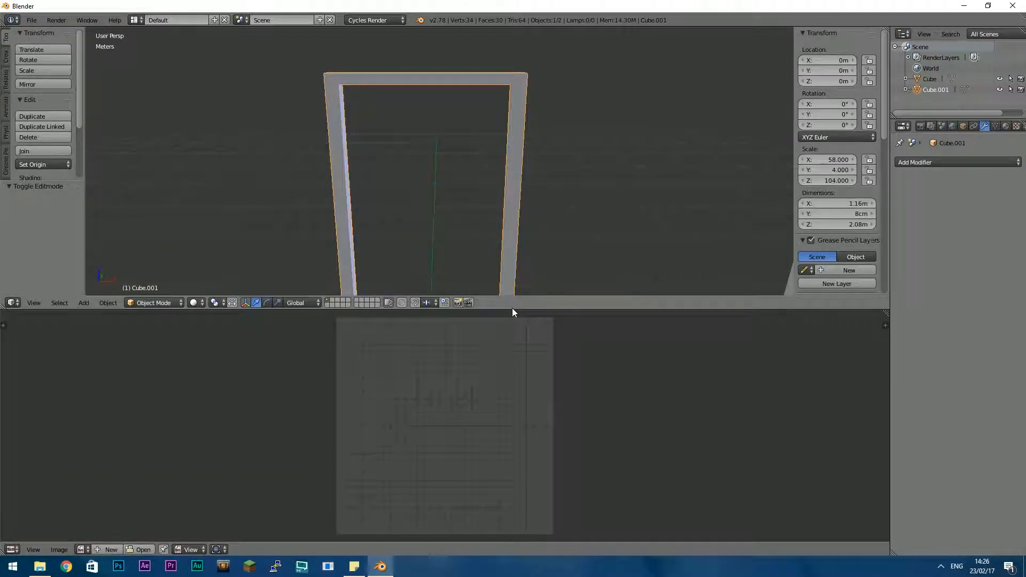
drag(513, 309, 513, 273)
scroll(481, 356, up, 1)
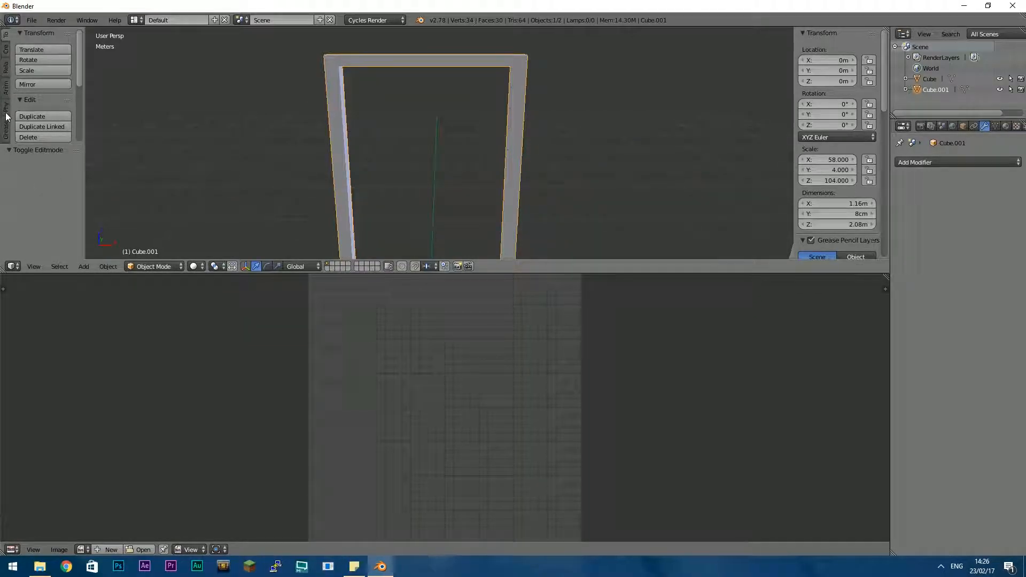
Enter edit mode on the door frame, bring up the shading and UV tools, and start moving the selected UVs
click(6, 131)
click(6, 91)
click(6, 69)
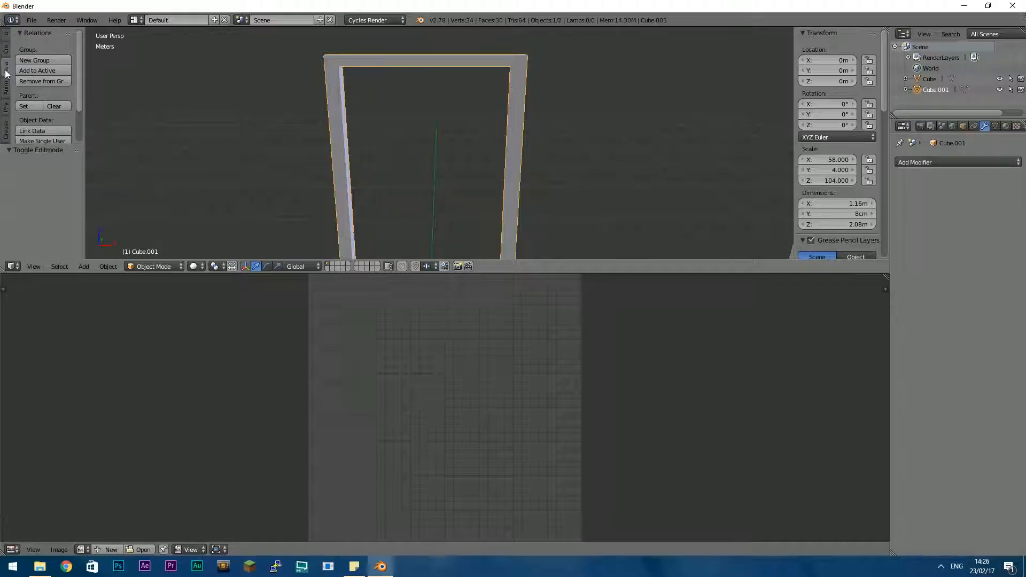
click(5, 51)
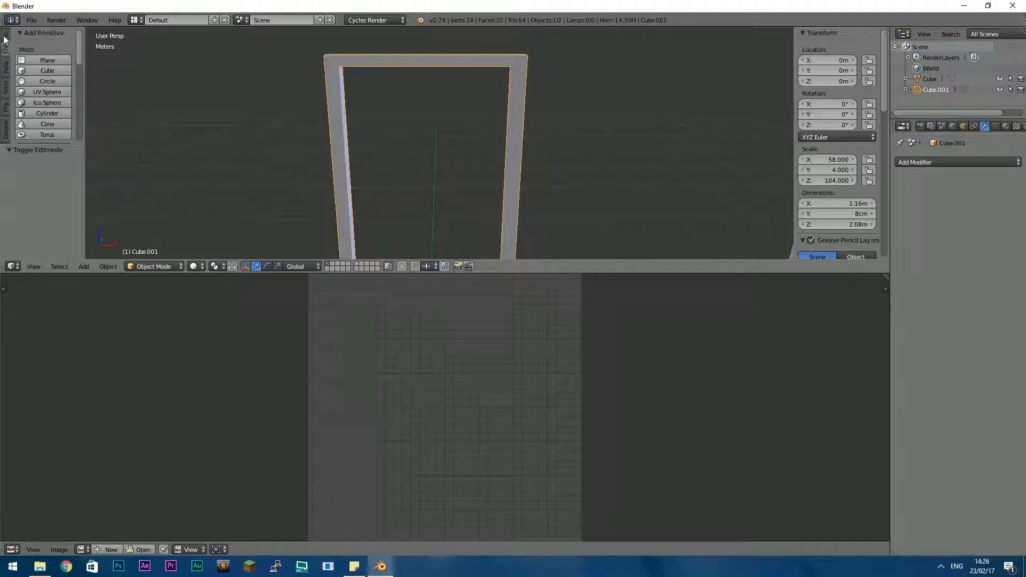
key(Tab)
click(5, 105)
click(7, 126)
drag(76, 145, 69, 226)
click(5, 94)
key(z)
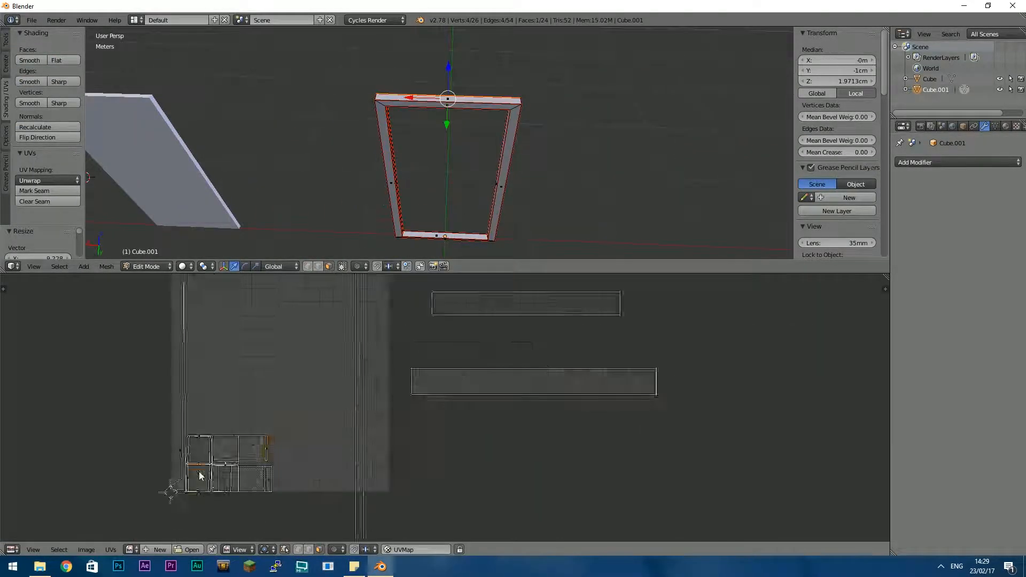
key(g)
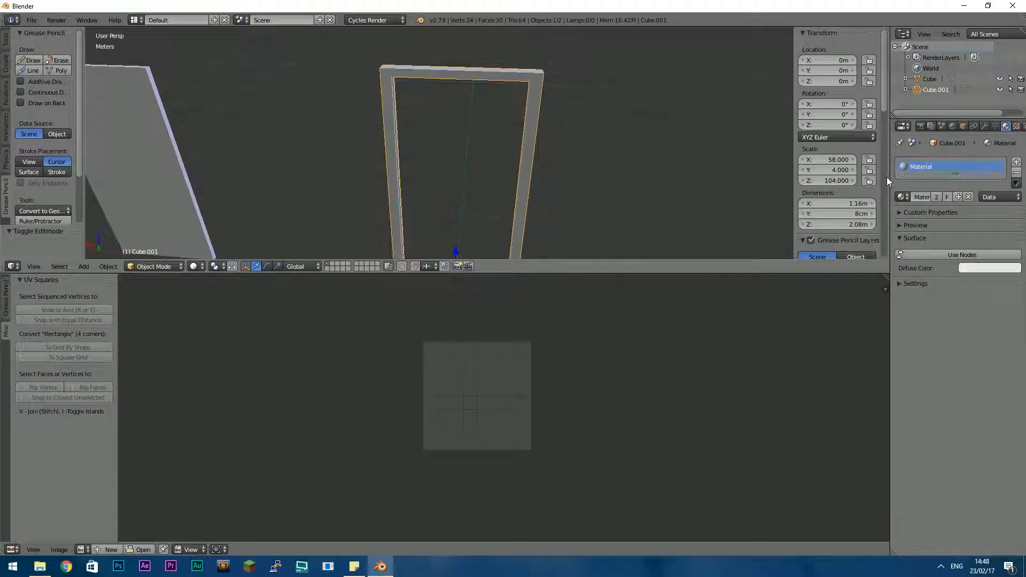
Give the 3D view more height and rename the door frame's material as Metal
drag(889, 177, 874, 178)
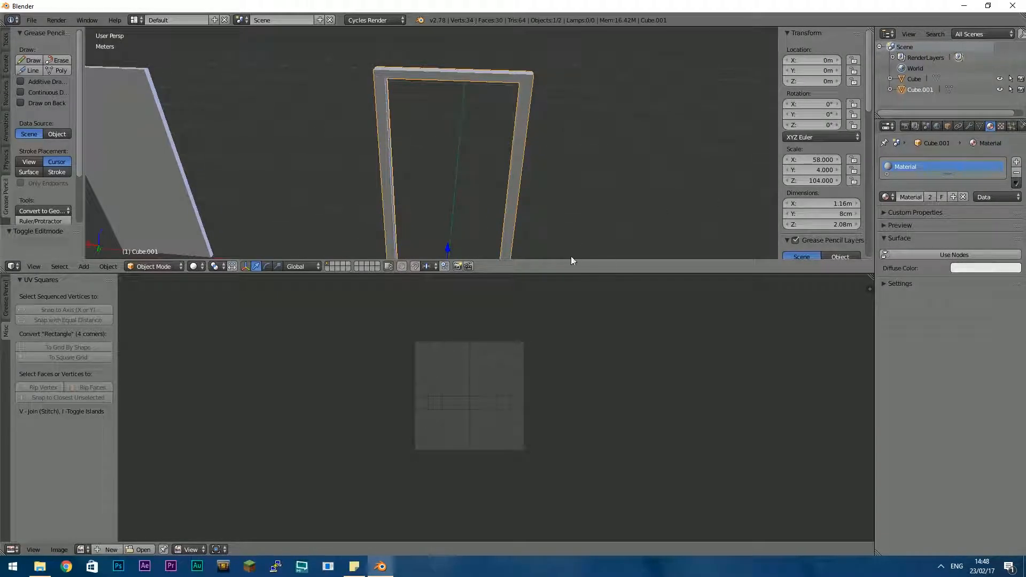
drag(544, 276, 557, 374)
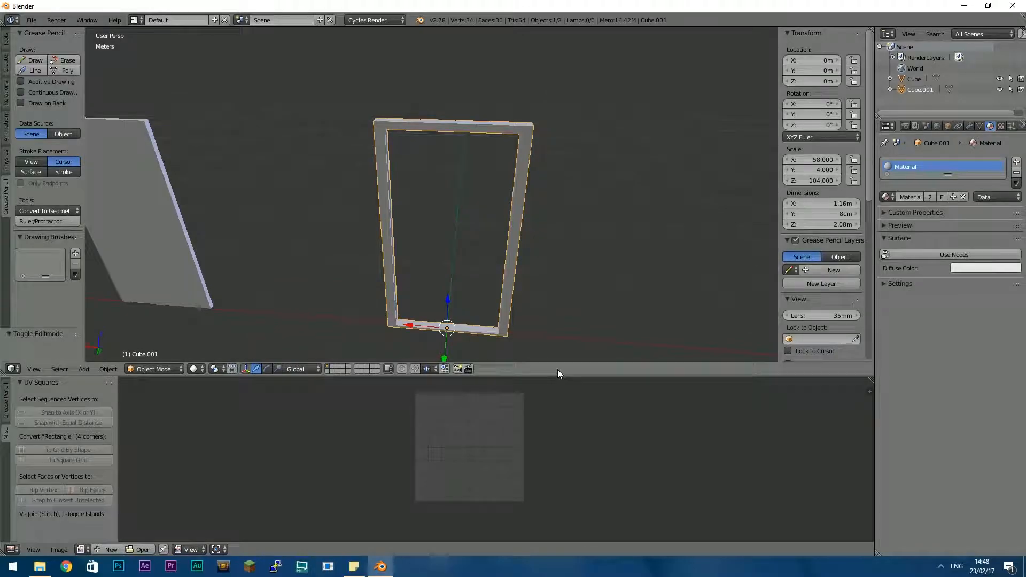
click(905, 198)
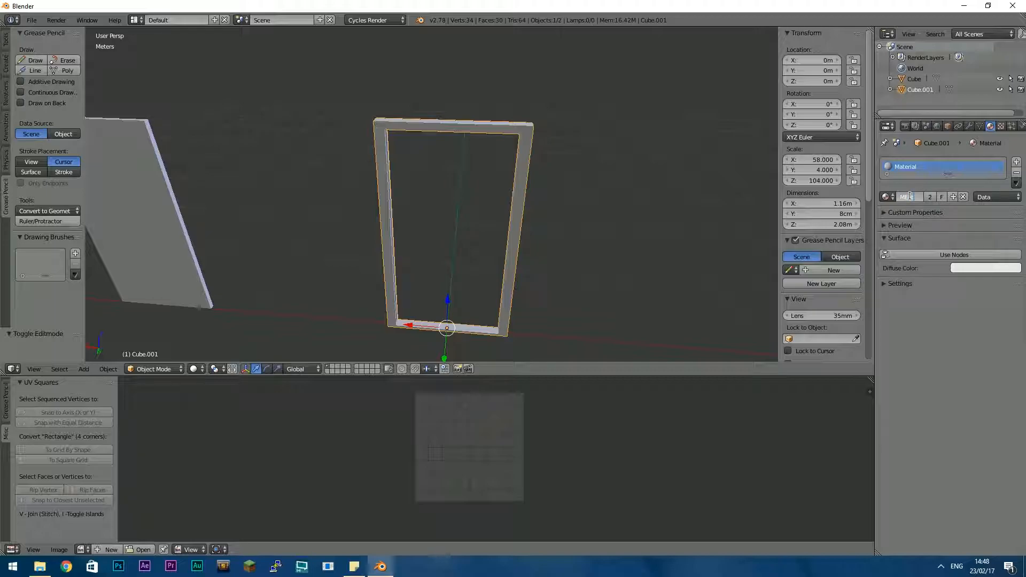
text(Metal)
key(Return)
click(884, 225)
click(884, 226)
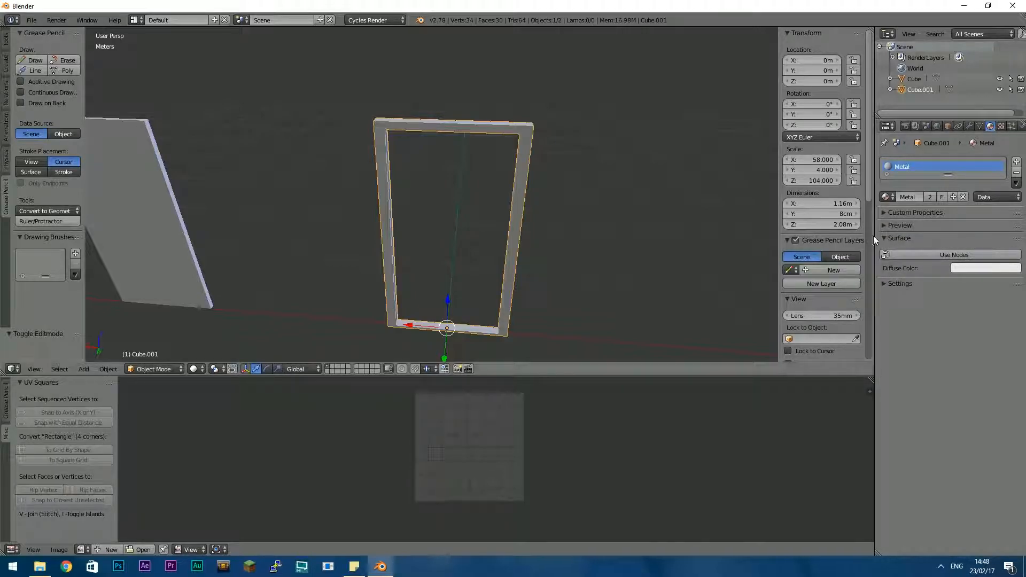
Widen the material settings, enable nodes for Metal, and set its diffuse color source to Image Texture
scroll(872, 238, down, 10)
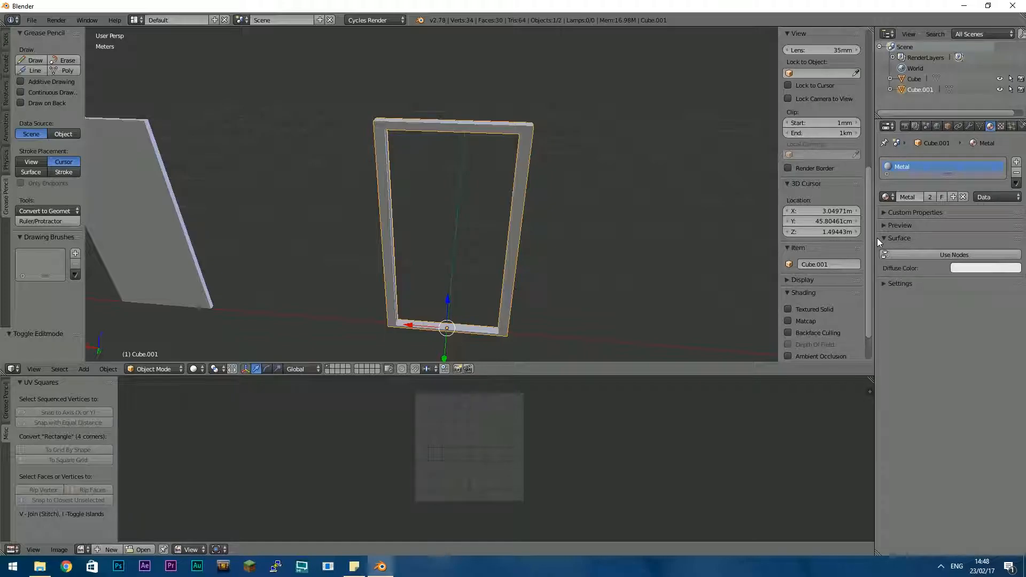
drag(875, 239, 778, 238)
click(874, 255)
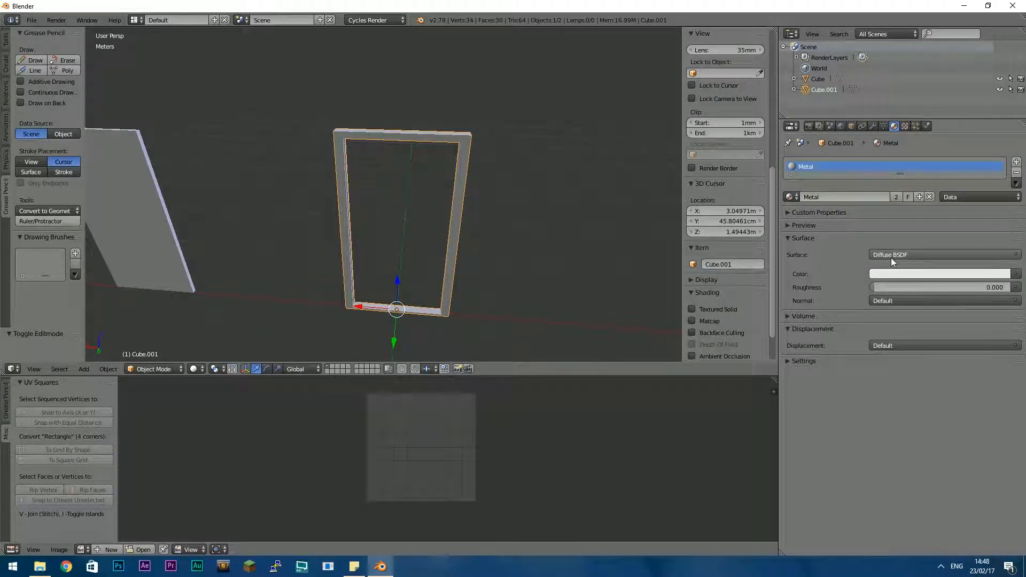
click(1016, 275)
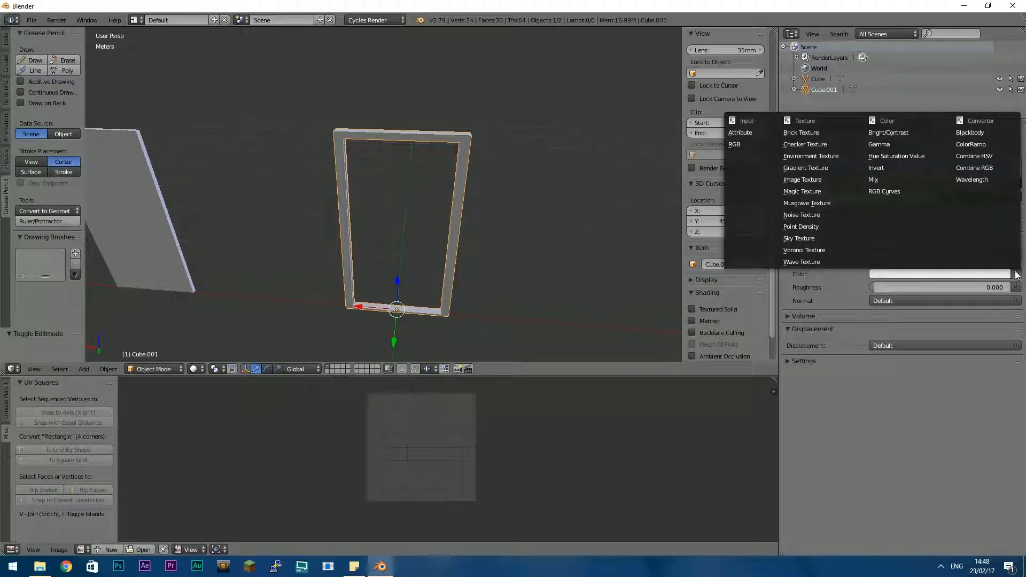
click(803, 180)
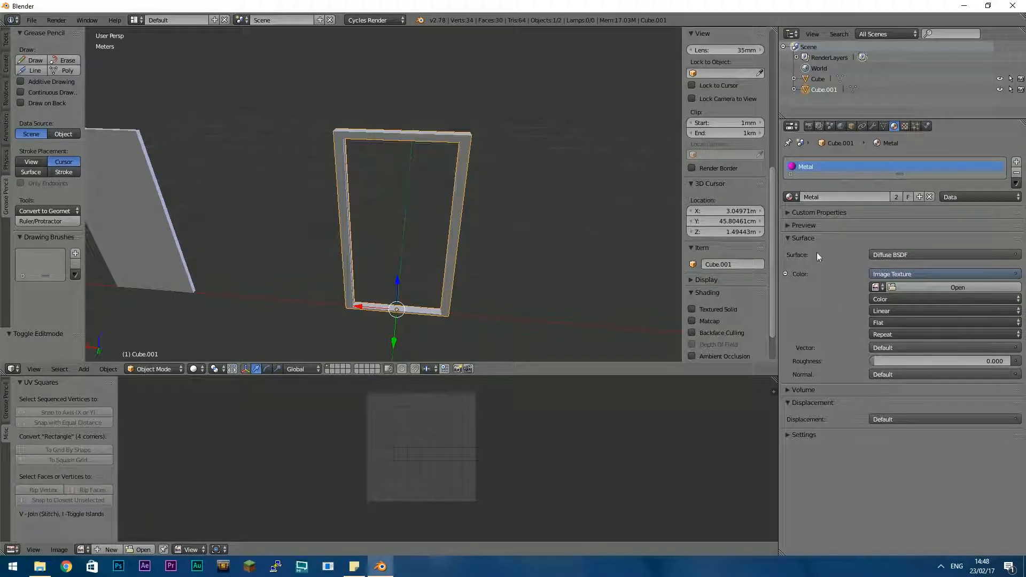
Load MedievalMetal_albedo_M.tif from the door's textures folder as the Metal material's color image
click(902, 289)
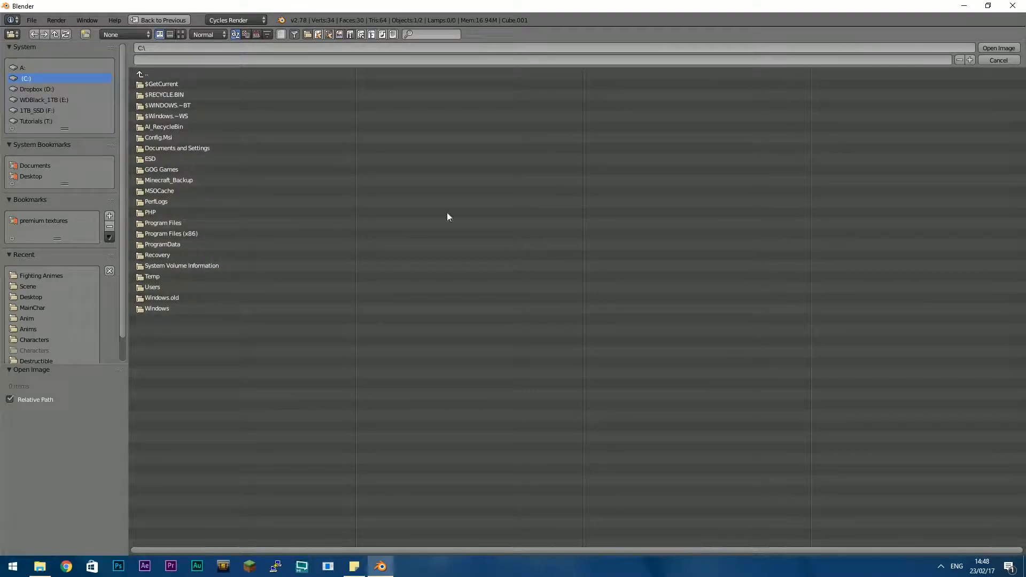
scroll(51, 334, down, 2)
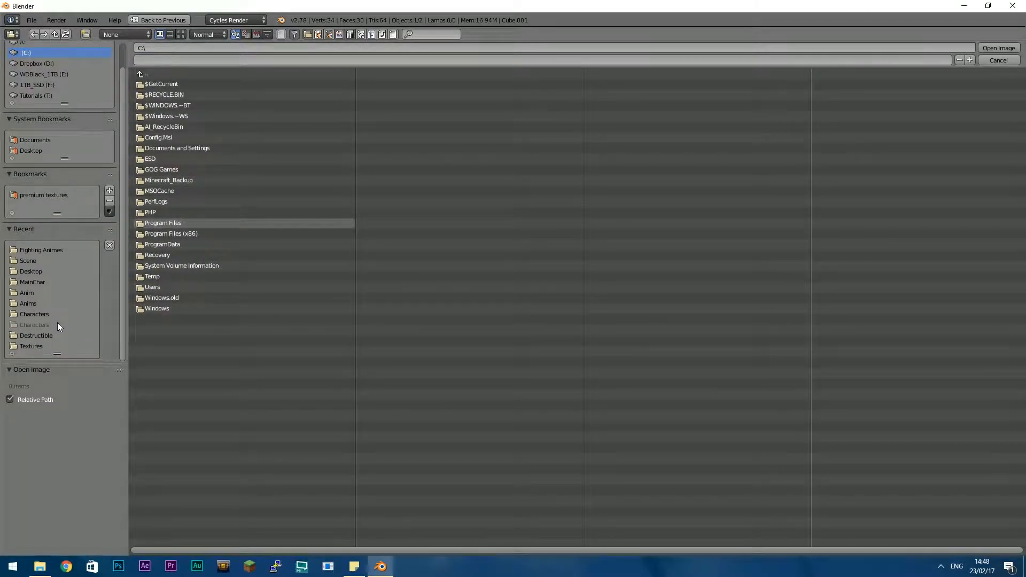
click(28, 335)
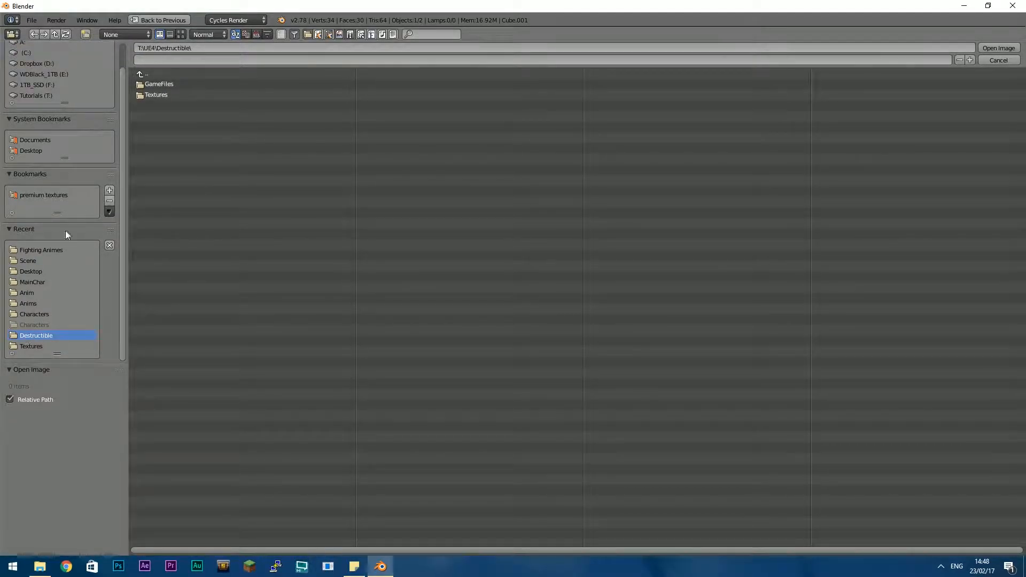
click(142, 74)
click(151, 104)
click(151, 85)
click(156, 85)
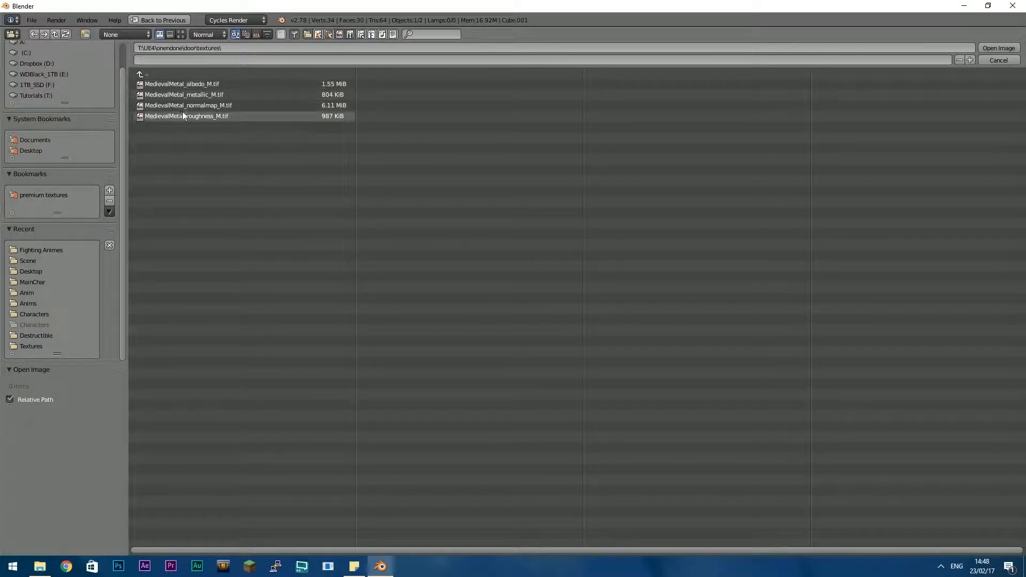
double_click(210, 85)
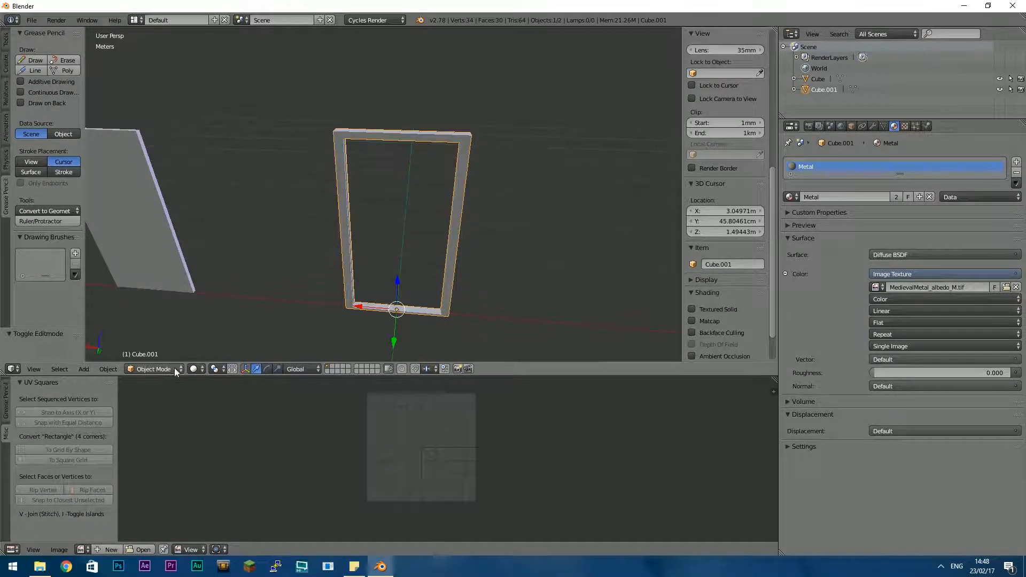
Select all faces of the door frame in edit mode and assign MedievalMetal_albedo_M.tif behind their UVs
click(195, 369)
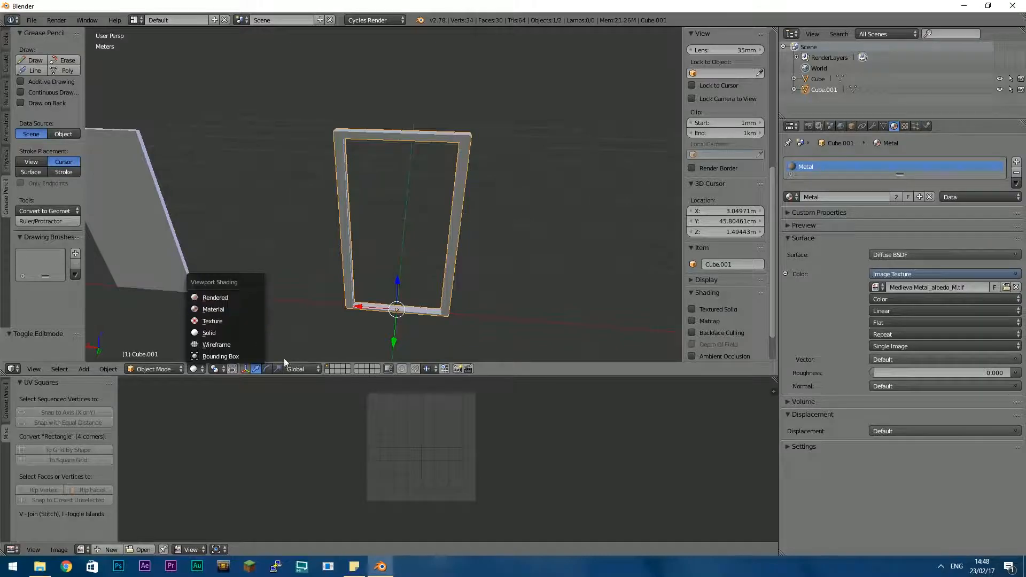
key(Tab)
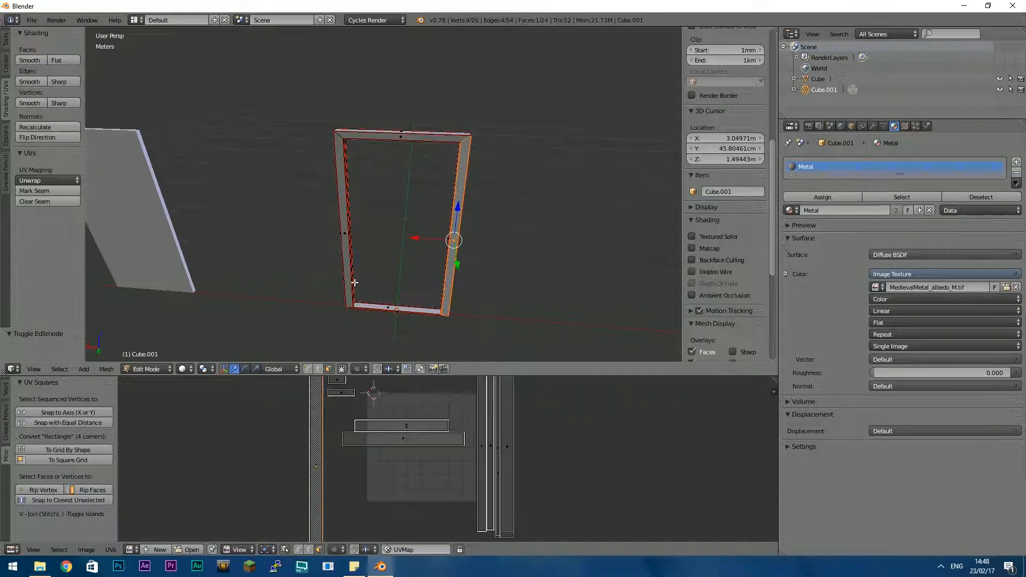
key(a)
key(a)
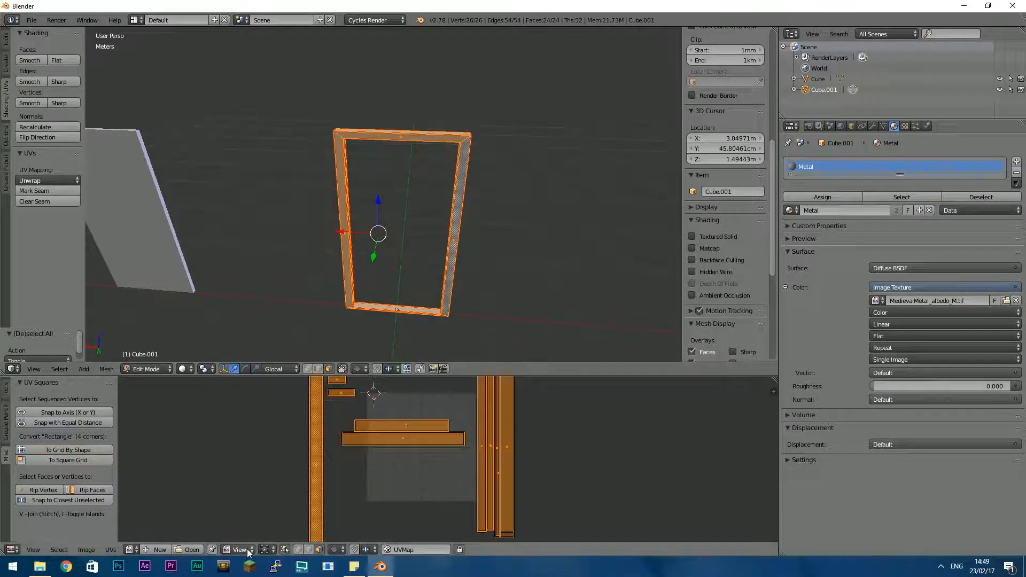
click(240, 550)
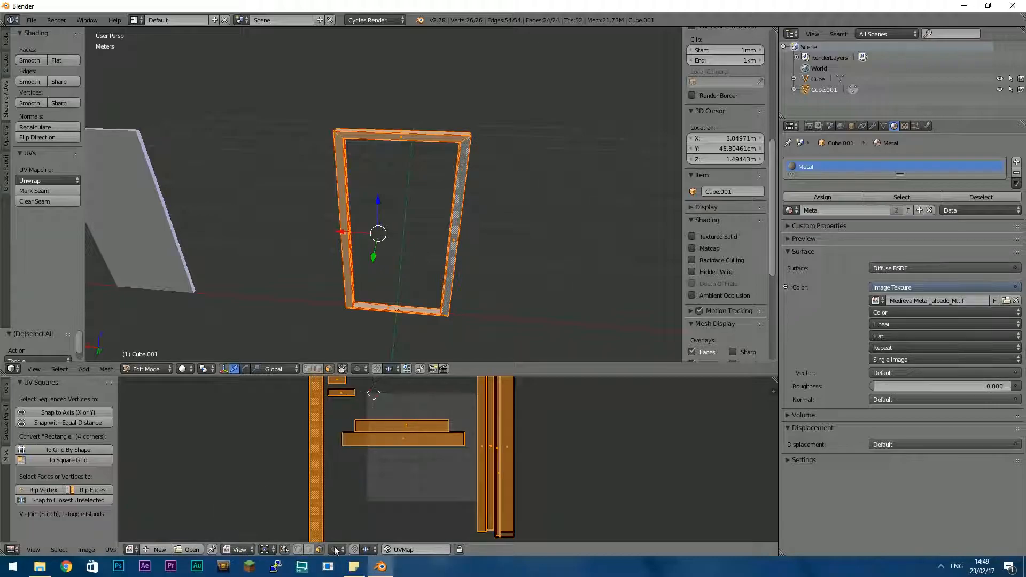
click(131, 549)
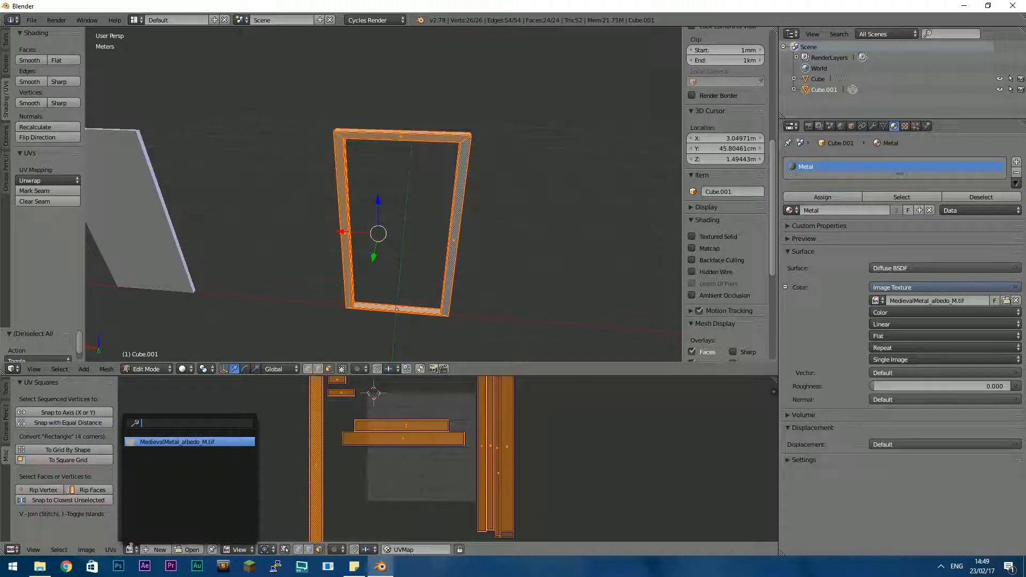
click(156, 443)
Center the UV layout around the texture and set the 3D view's shading to Material
scroll(367, 432, down, 5)
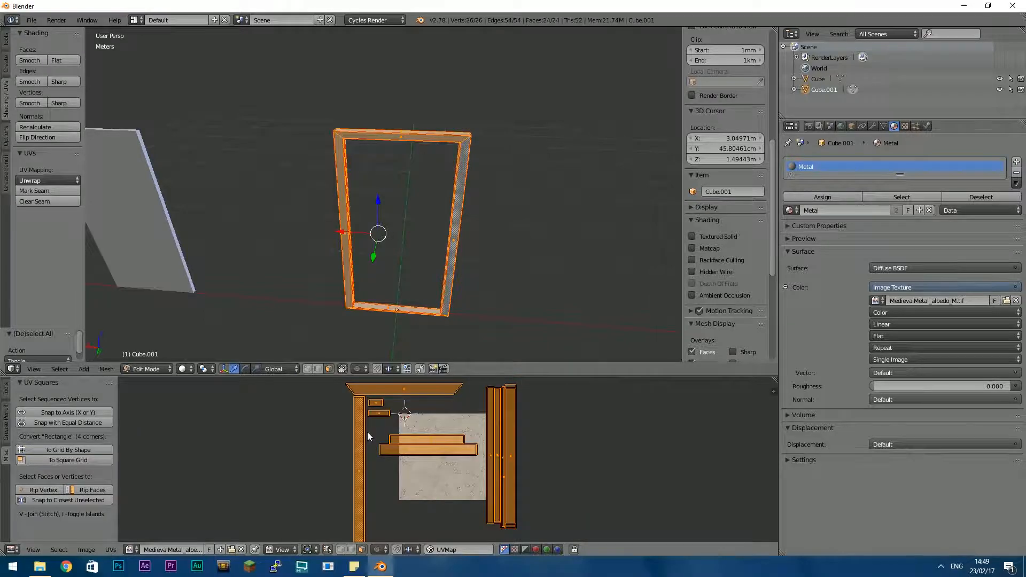
middle_drag(422, 450, 387, 451)
scroll(397, 430, up, 3)
click(159, 369)
click(184, 368)
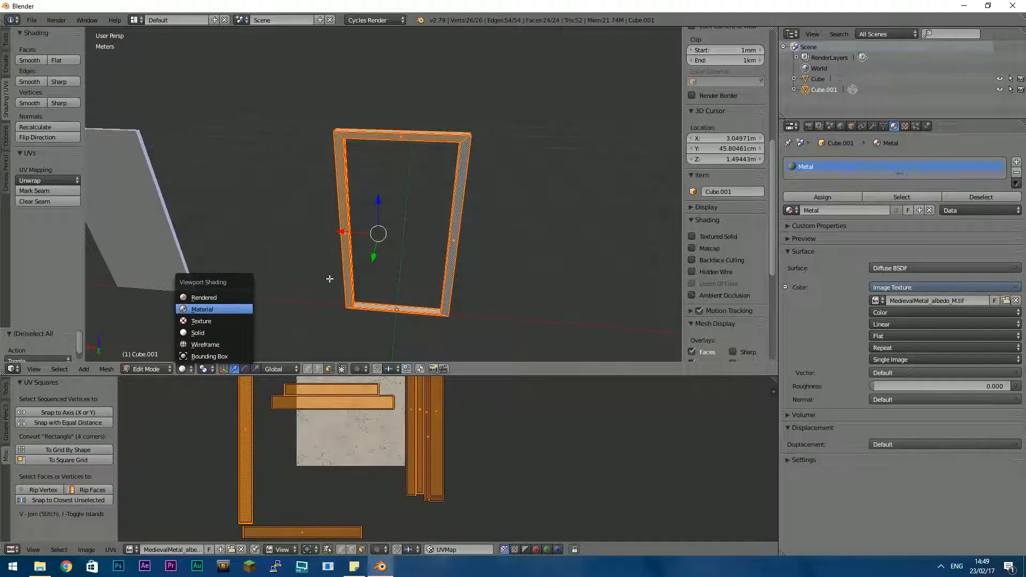
click(208, 307)
scroll(420, 279, up, 3)
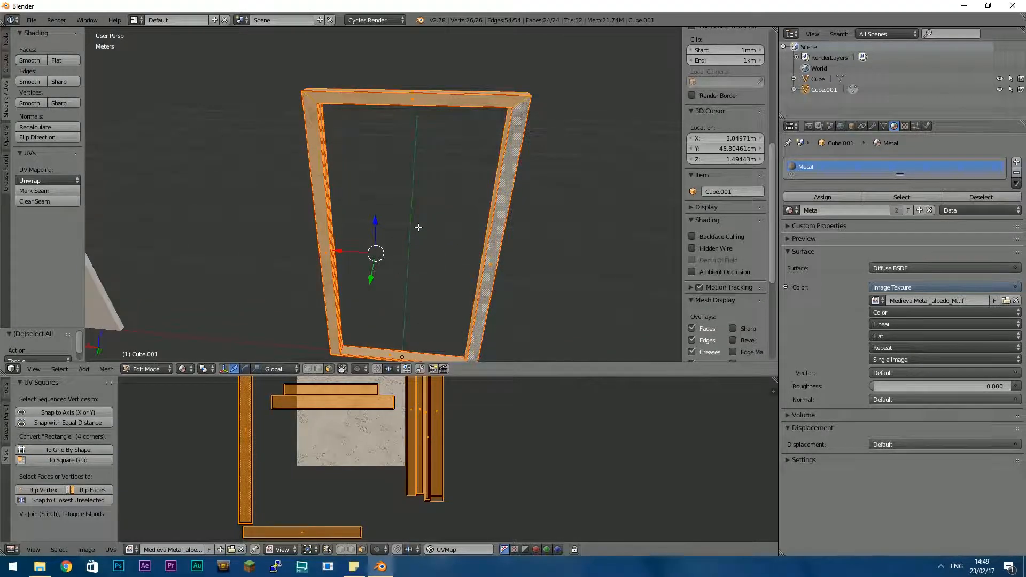
Deselect the frame's faces and examine the metal texture's scale and stretching on its corner and side posts
key(Tab)
key(Tab)
middle_drag(367, 234, 403, 227)
key(a)
scroll(404, 226, up, 8)
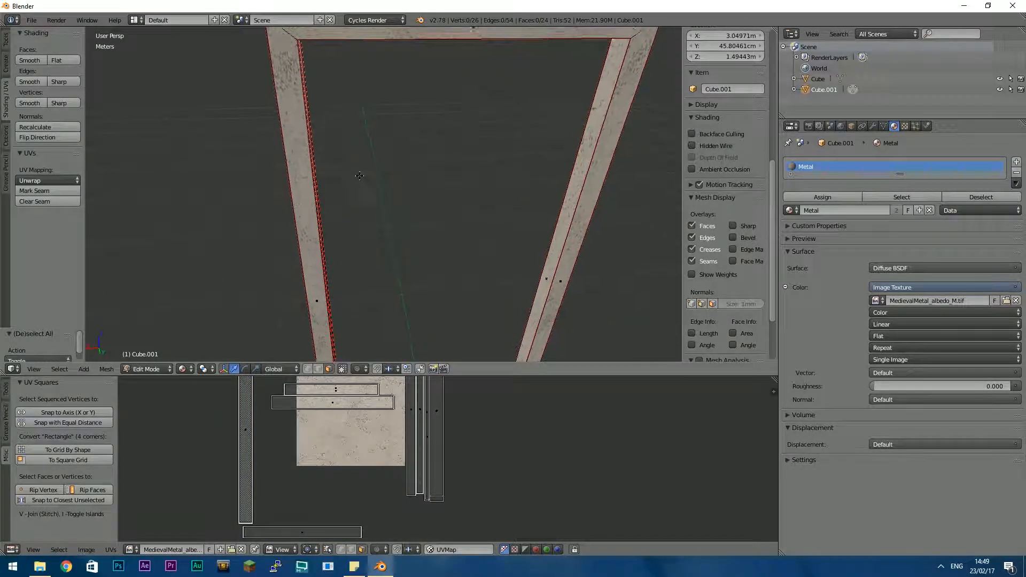
scroll(390, 287, down, 4)
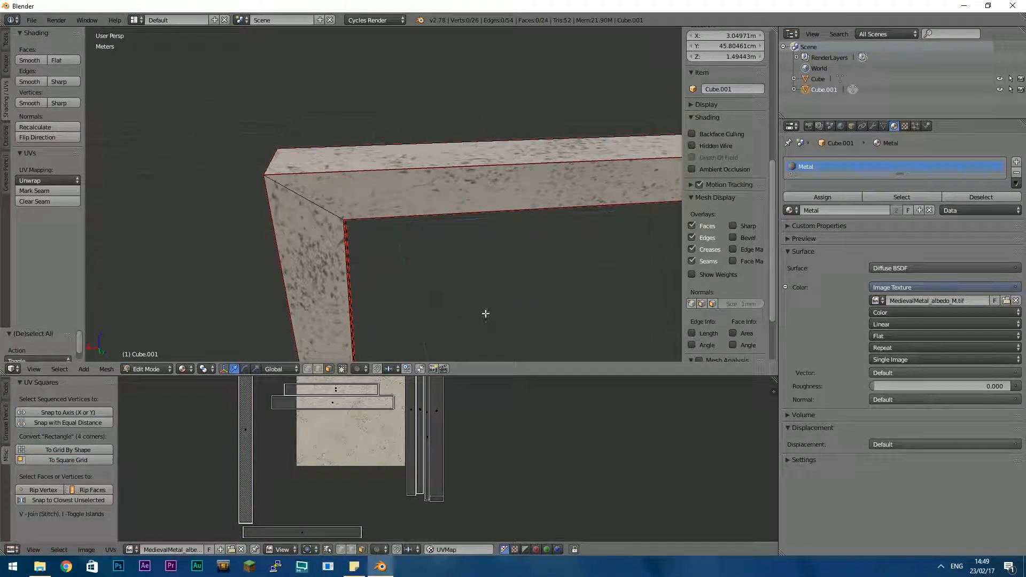
shift+middle_drag(483, 314, 454, 134)
scroll(483, 286, down, 5)
middle_drag(526, 294, 434, 289)
middle_drag(437, 346, 418, 209)
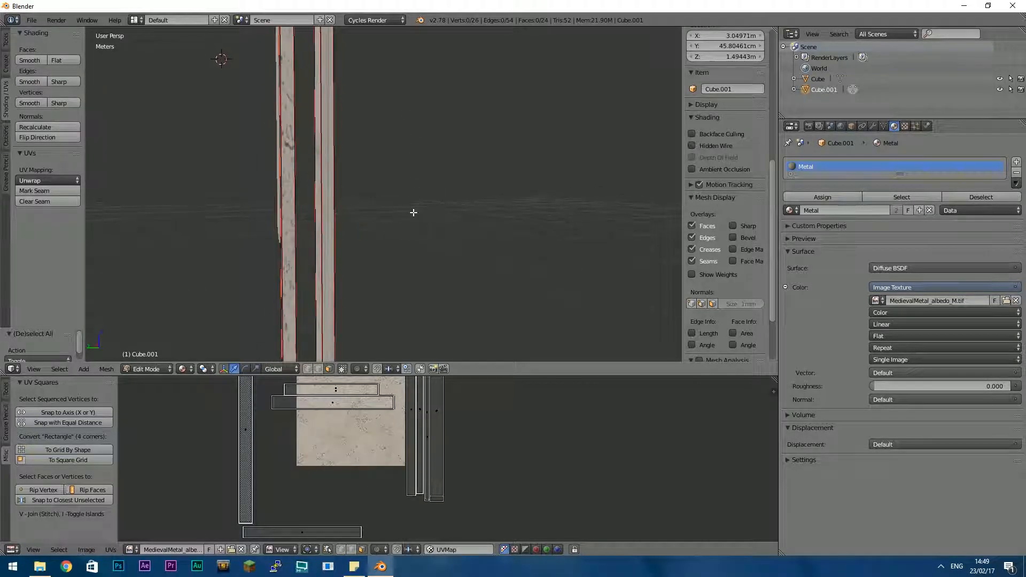
Select the wide face of the frame's side post and rescale its UV strip along Y, and along X by about 1.57
right_click(329, 205)
scroll(341, 286, up, 2)
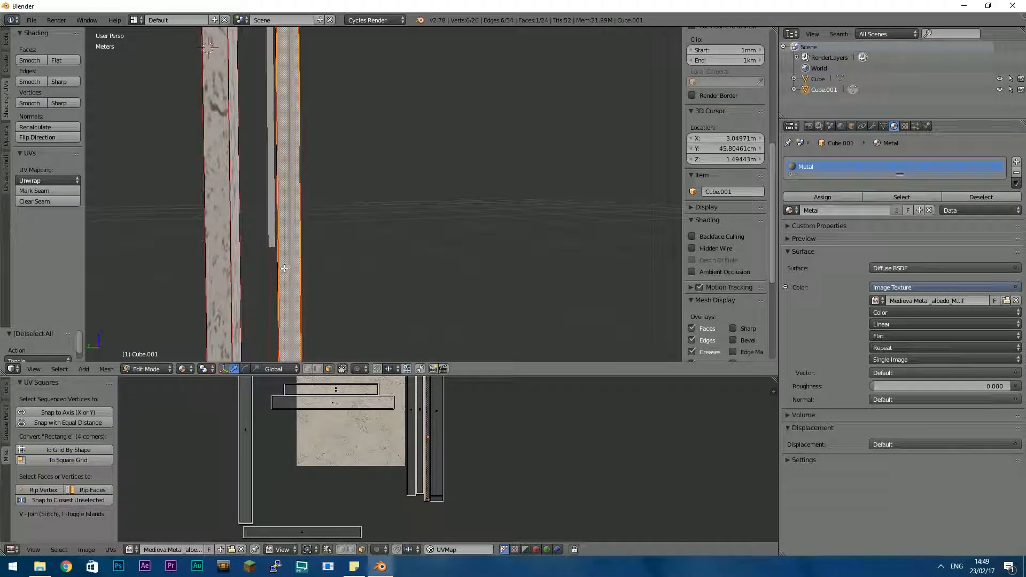
key(ctrl+Tab)
click(264, 281)
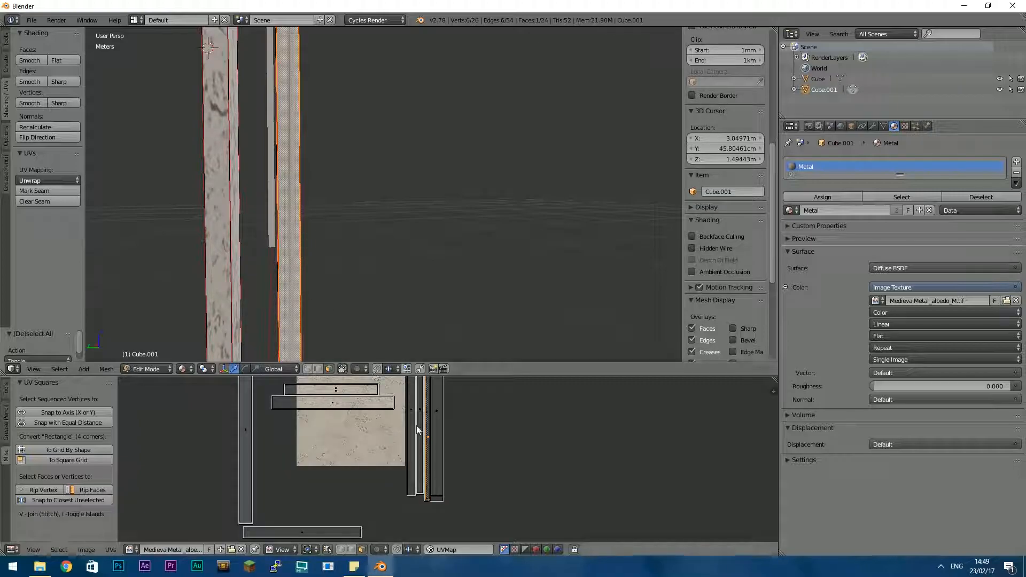
scroll(429, 454, up, 3)
scroll(420, 445, down, 5)
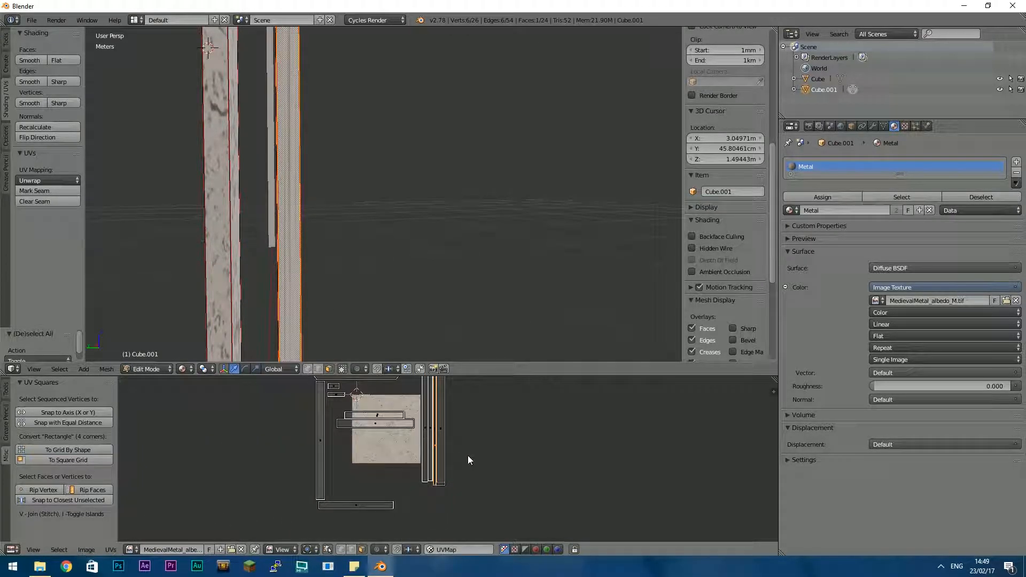
key(s)
key(y)
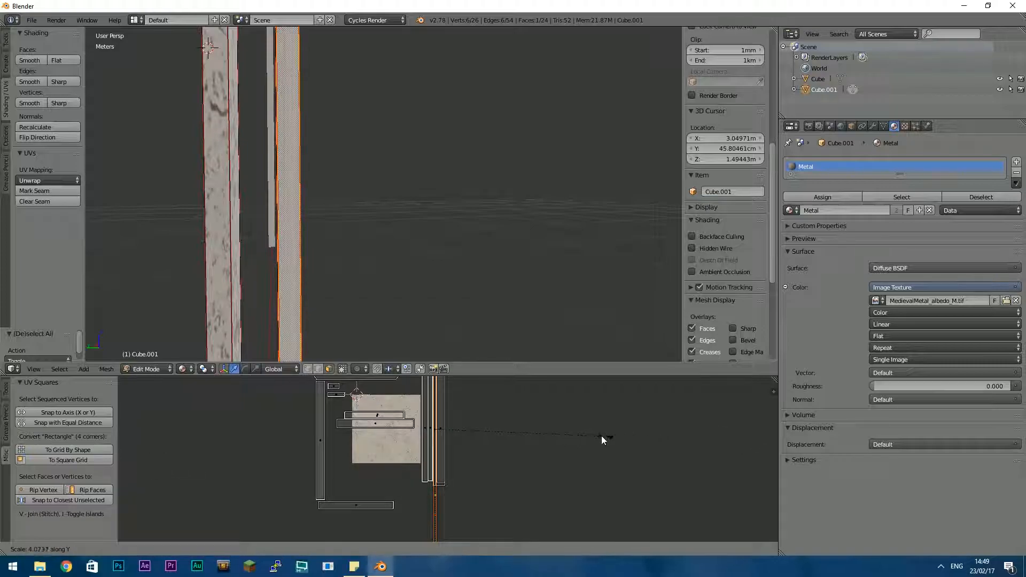
click(478, 426)
key(s)
key(x)
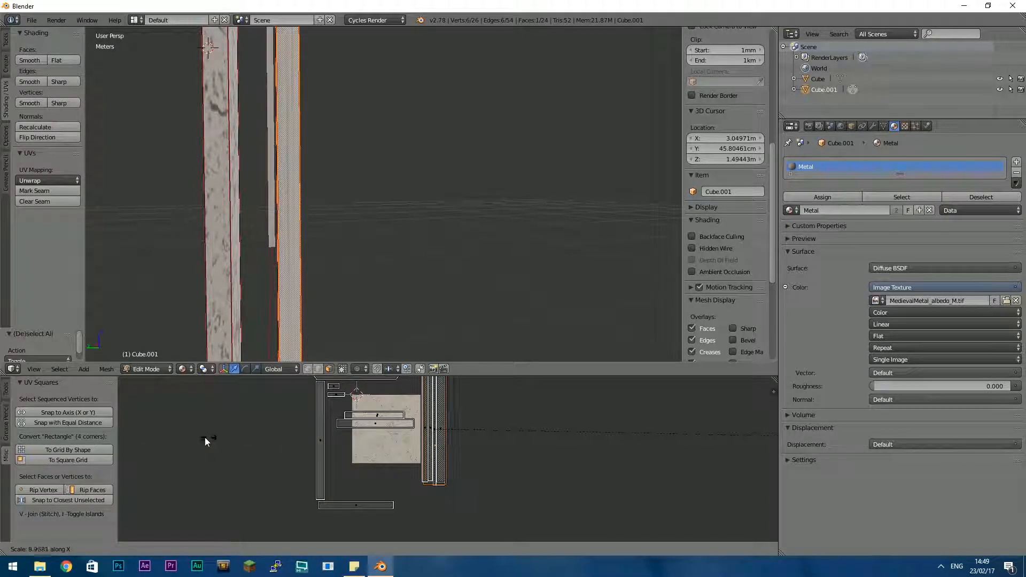
click(509, 429)
Move the post's UV strip onto the metal texture and scale it by about 0.29 along Y and 0.564 along X
key(g)
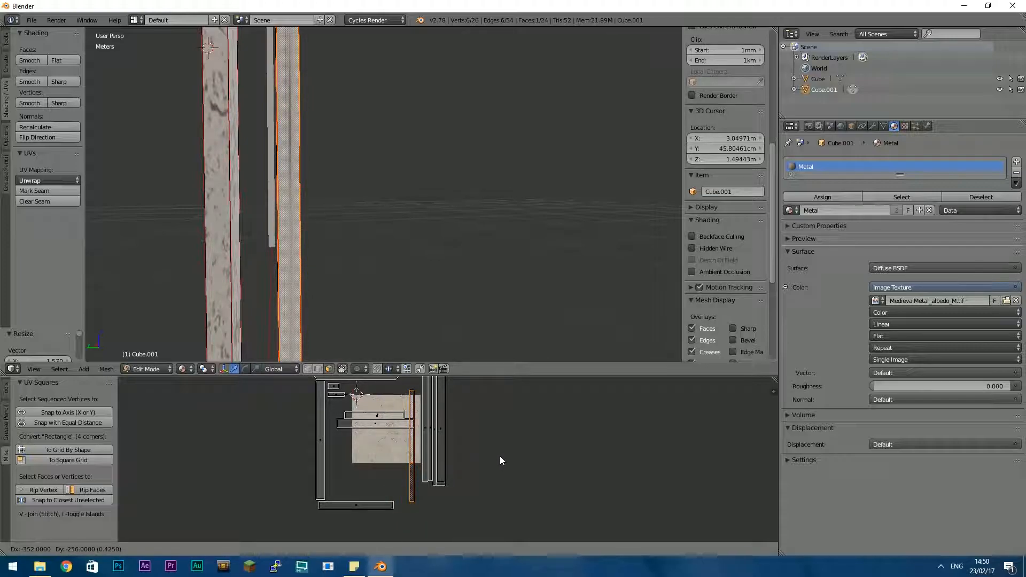
click(497, 460)
key(s)
key(y)
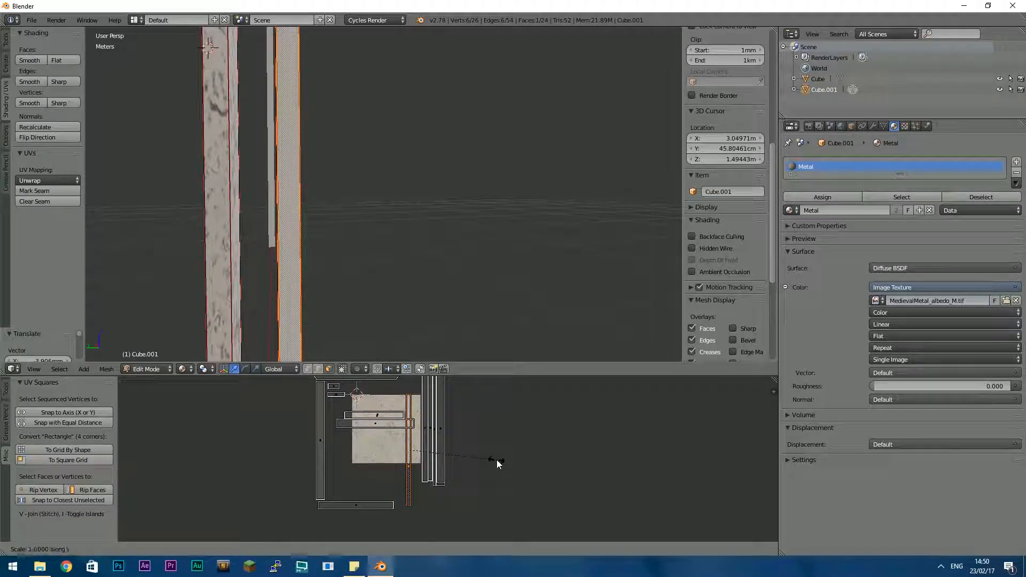
click(434, 452)
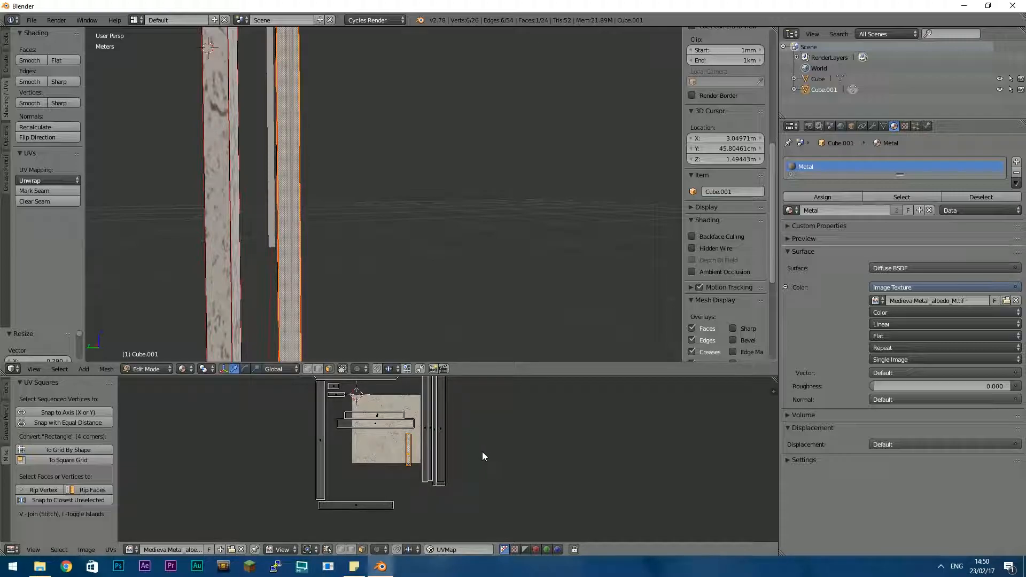
key(s)
key(x)
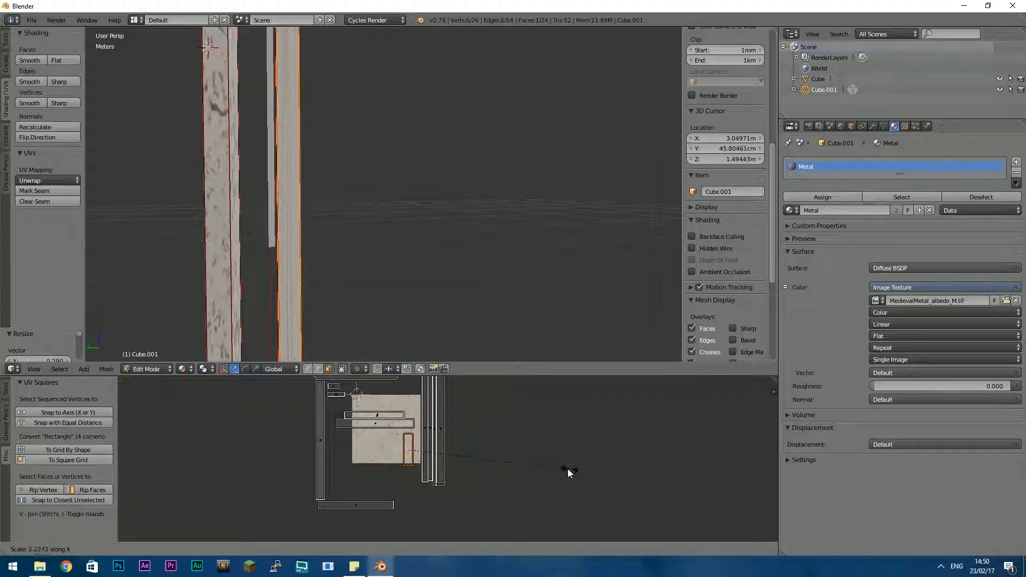
click(450, 461)
Scale the post's UV strip down further on the texture, by about 0.583 along X and 0.404 along Y
scroll(417, 466, up, 8)
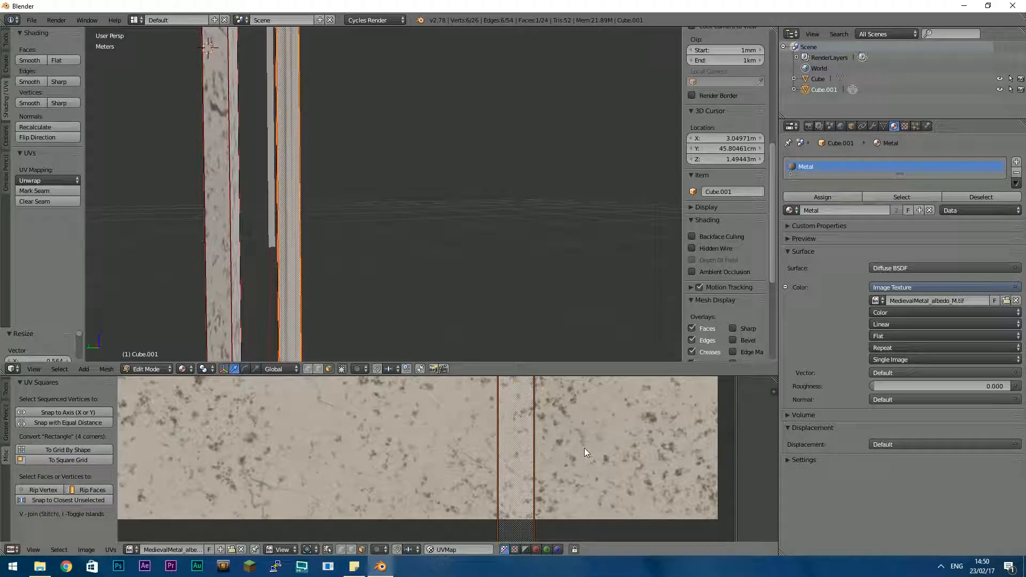
key(s)
key(x)
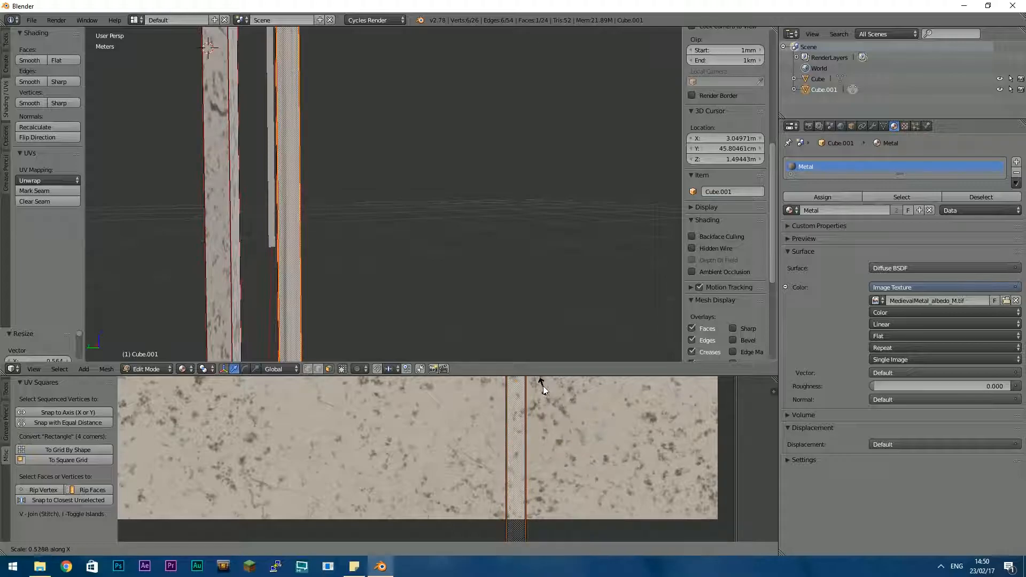
click(570, 392)
key(s)
key(y)
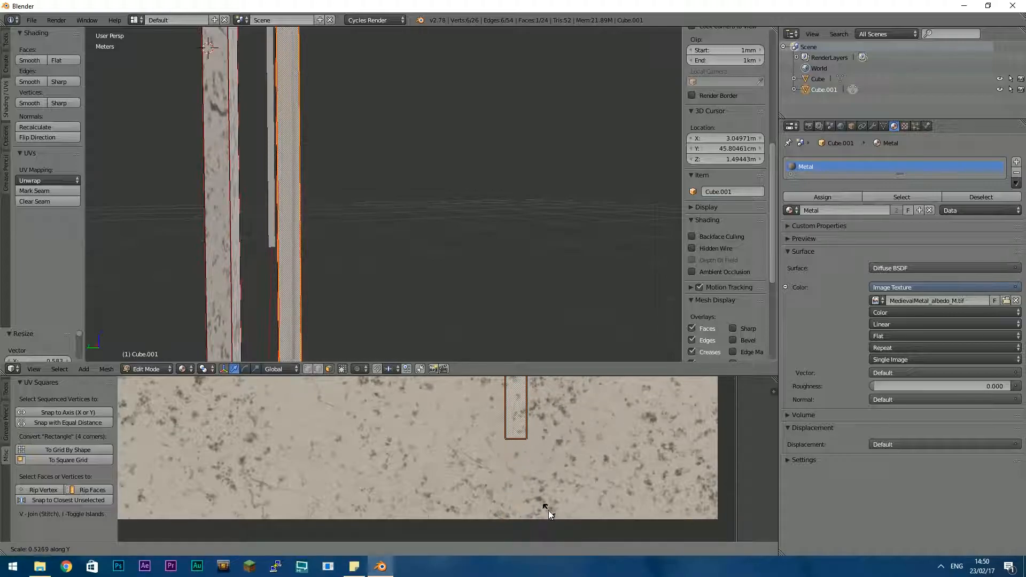
key(y)
click(550, 495)
middle_drag(565, 406, 564, 407)
scroll(512, 387, down, 5)
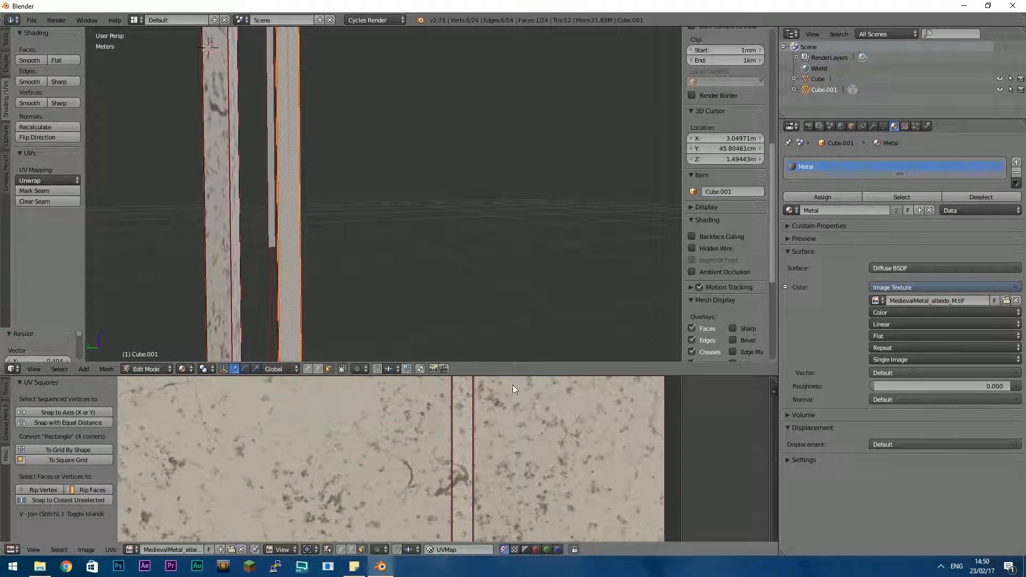
scroll(467, 477, up, 4)
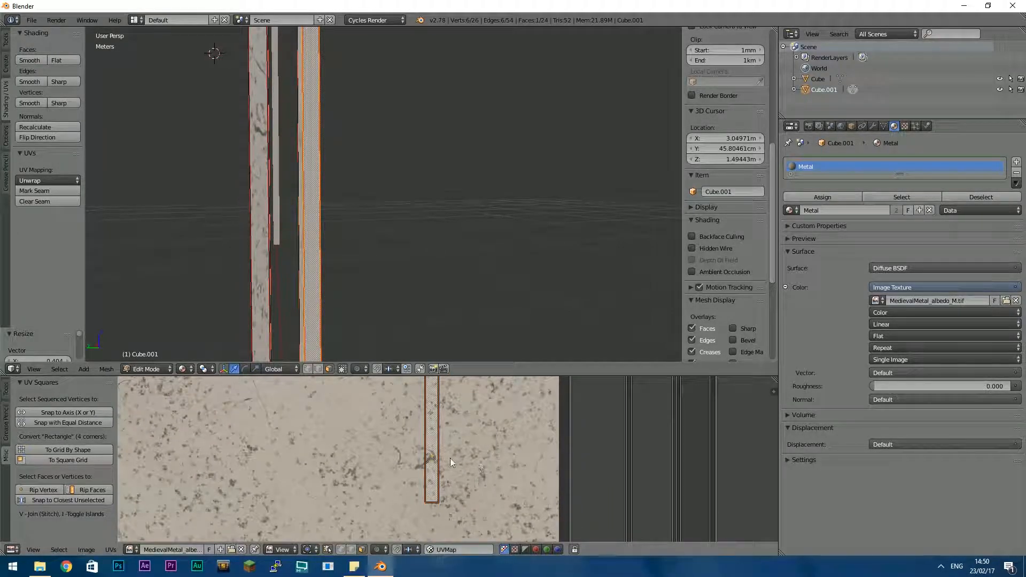
Scale the post's UV strip by about 0.251 along Y and 0.648 along X, then enlarge it uniformly by about 3.723
key(y)
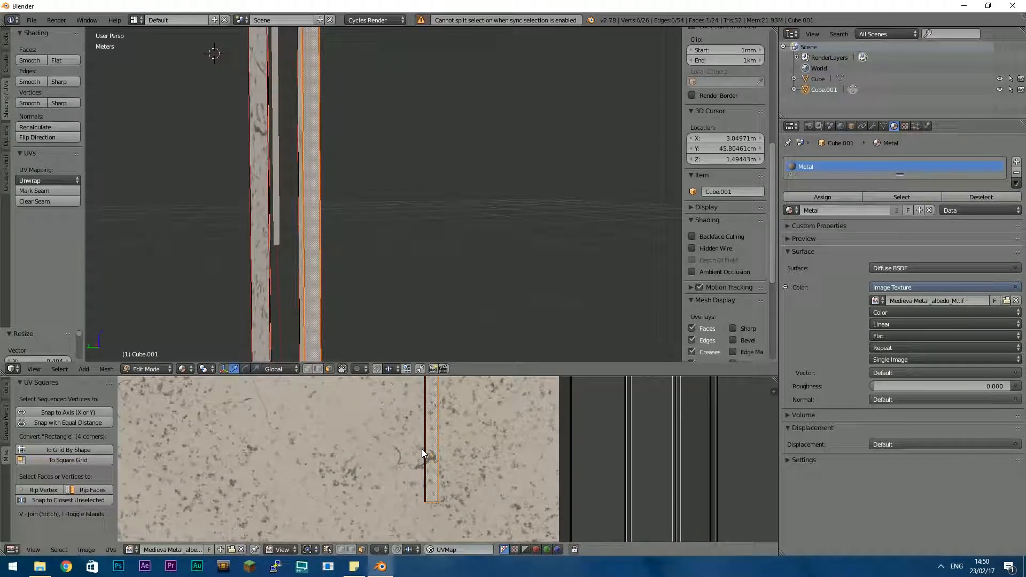
click(469, 450)
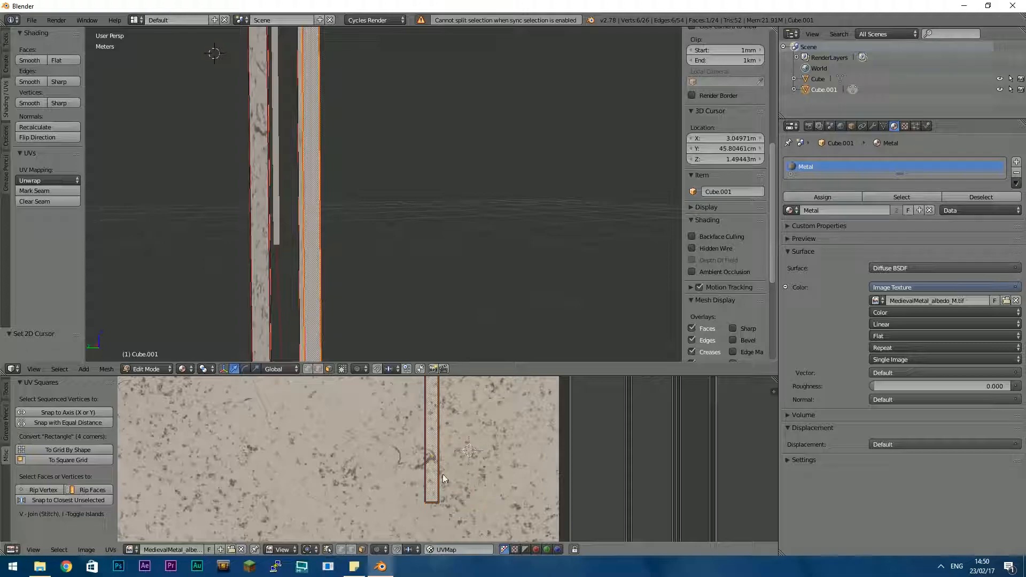
key(s)
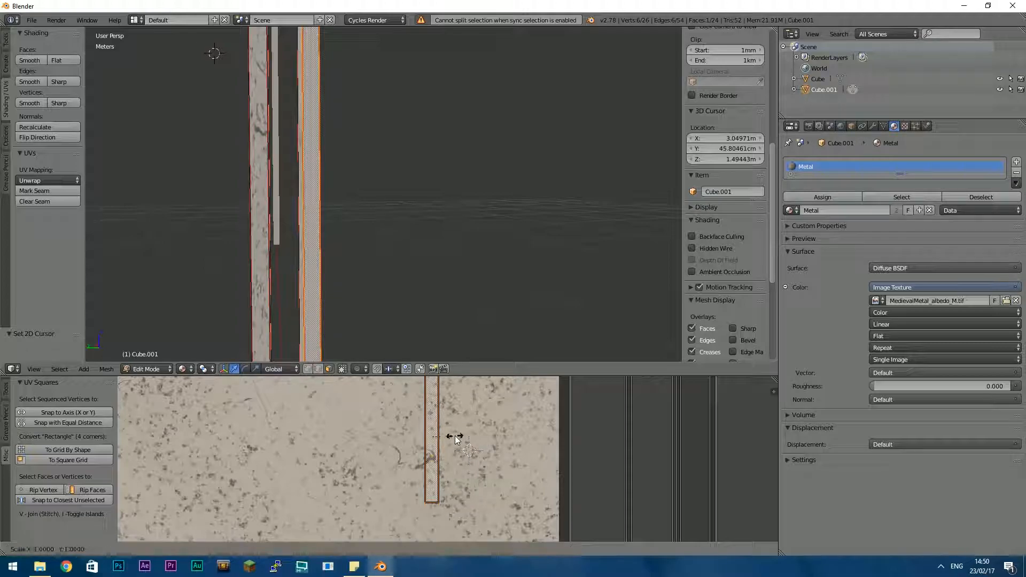
key(y)
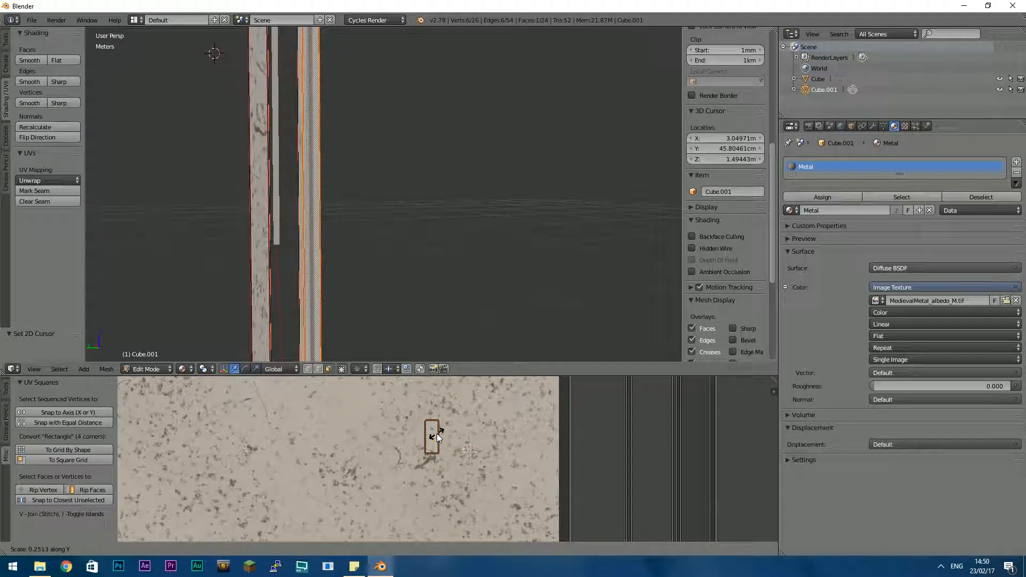
click(437, 434)
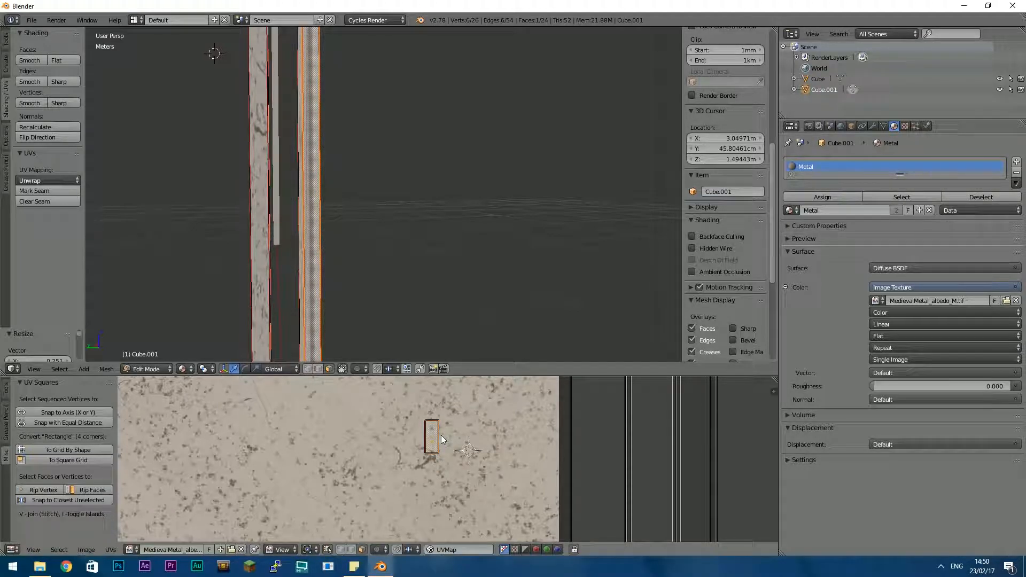
key(s)
key(x)
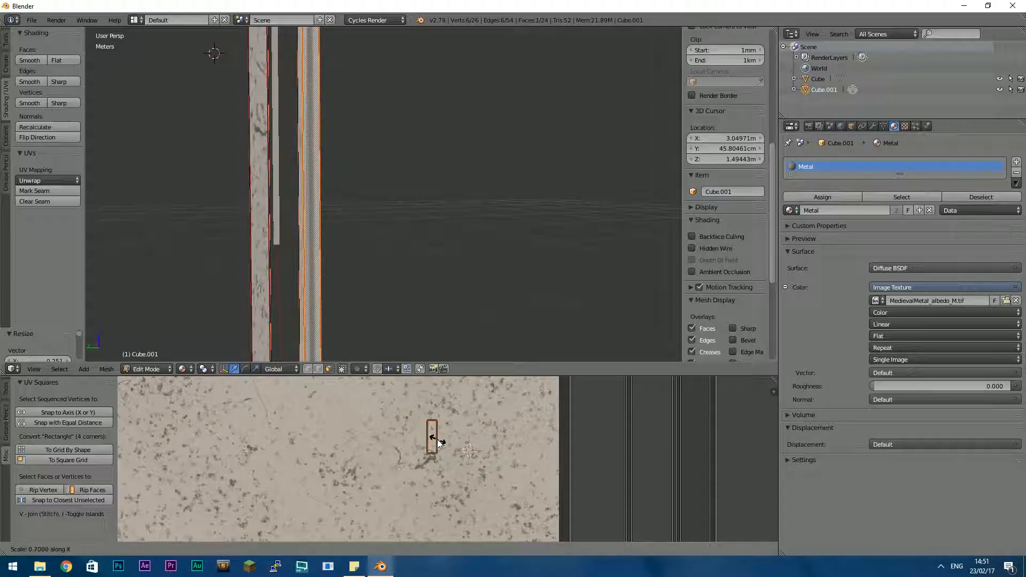
click(438, 440)
key(s)
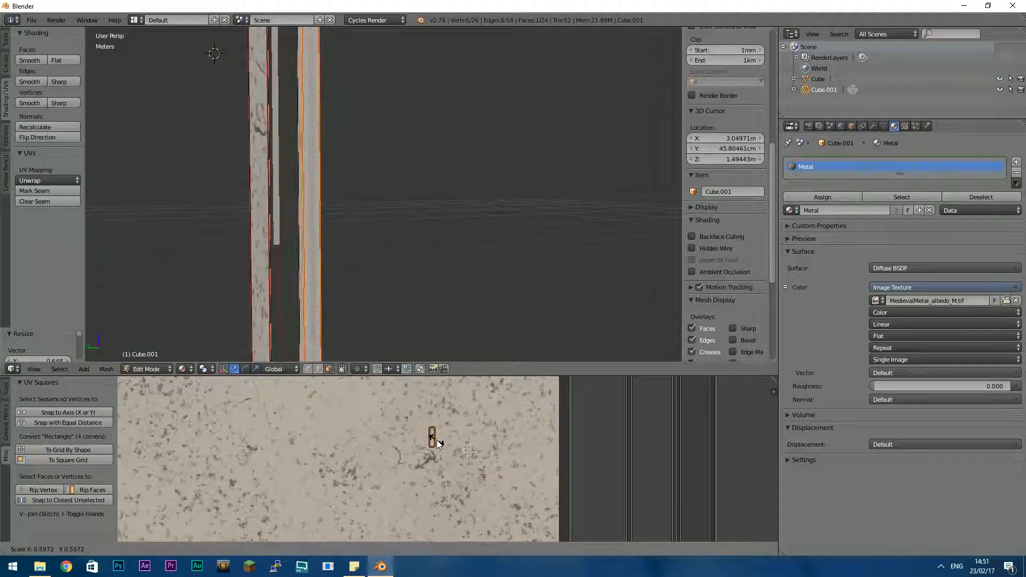
click(462, 457)
scroll(464, 458, down, 2)
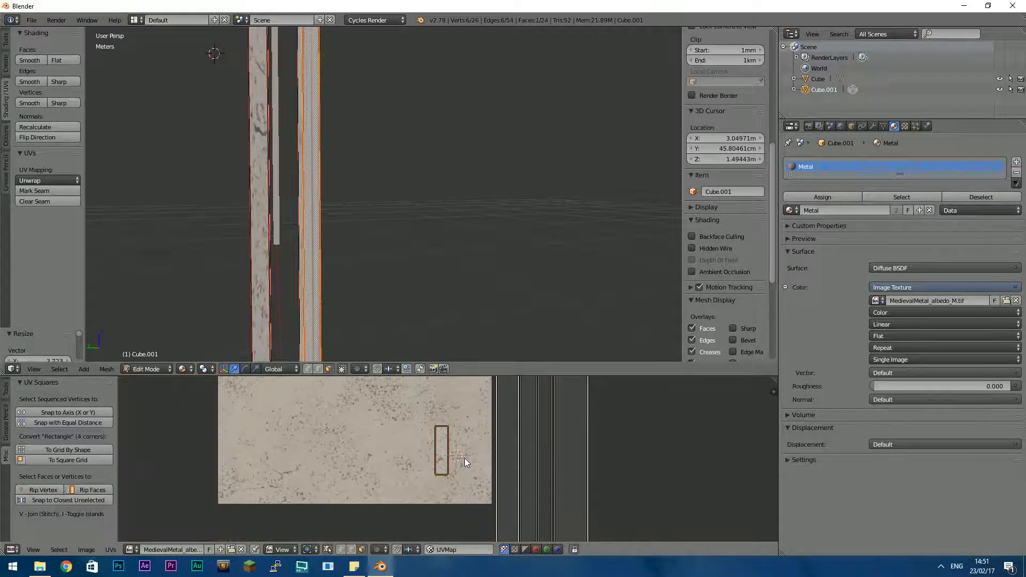
scroll(464, 458, down, 1)
Select the underside face of the frame's top bar and move its UV island fully inside the metal texture
middle_drag(323, 288, 411, 303)
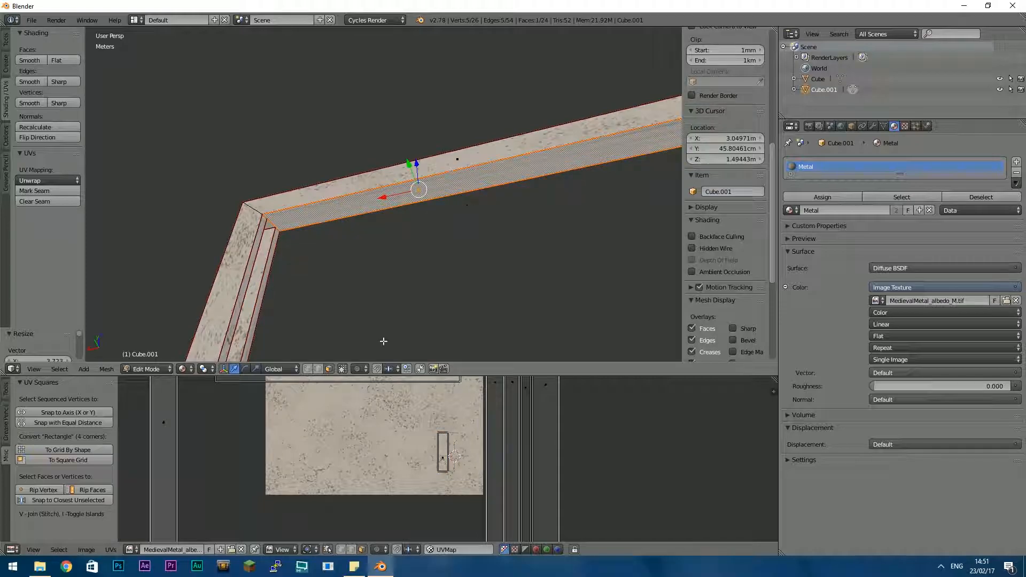
scroll(337, 491, down, 6)
scroll(417, 449, up, 10)
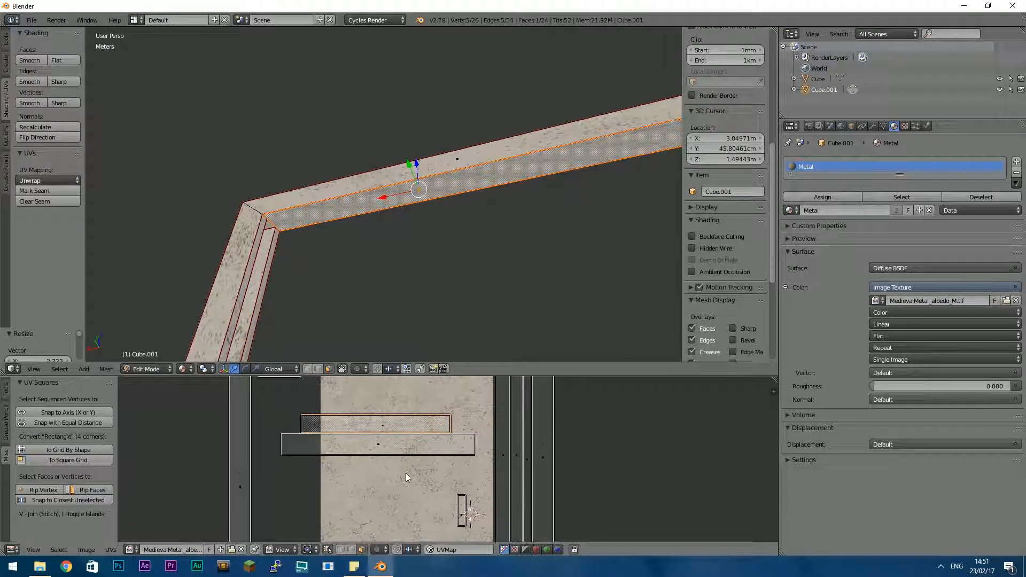
key(g)
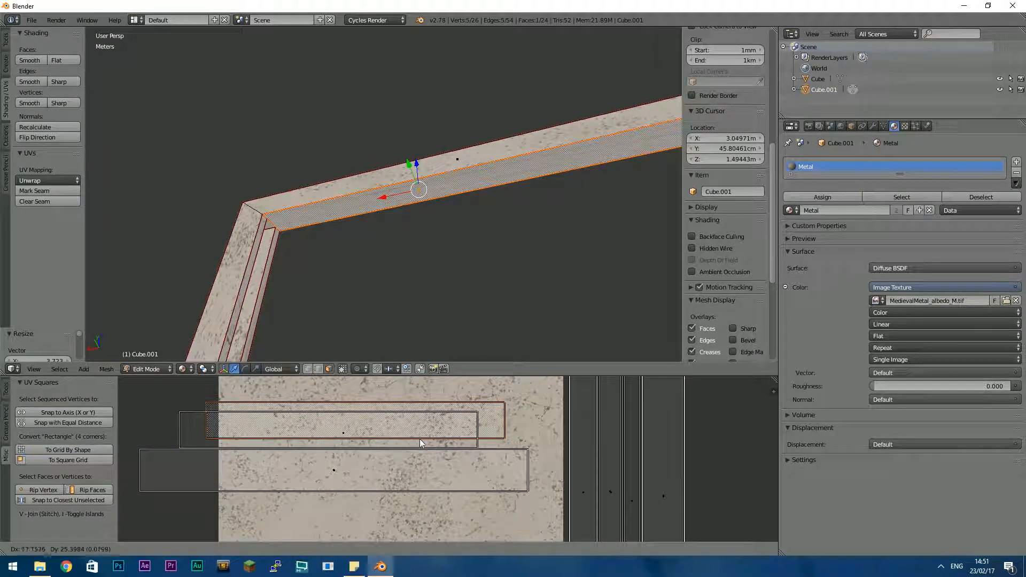
click(463, 435)
Select the inner face of the frame's bottom bar and move its UV island over the top bar's matching island
middle_drag(458, 323, 396, 321)
right_click(397, 293)
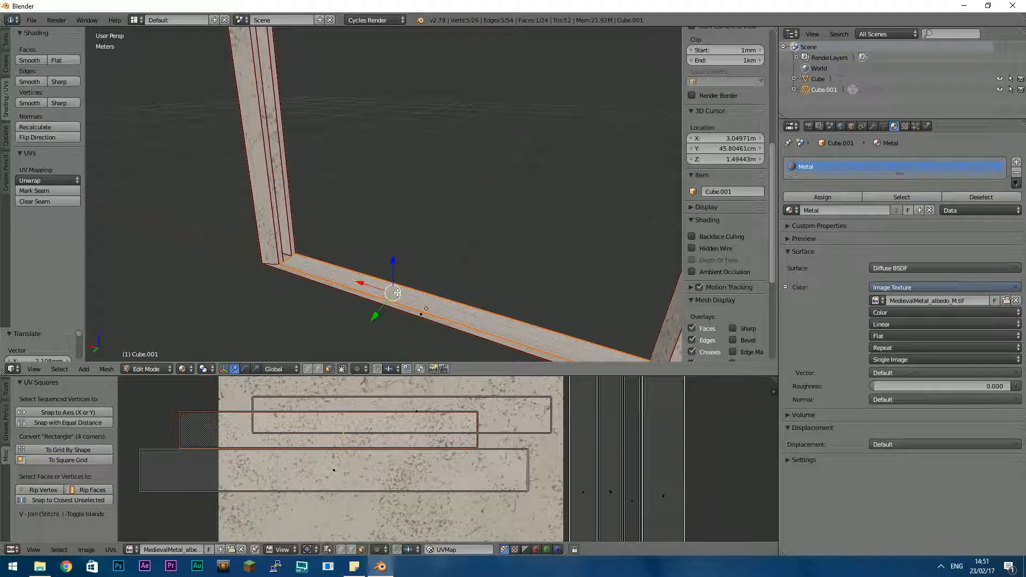
scroll(396, 292, down, 5)
scroll(395, 272, up, 8)
middle_drag(331, 298, 342, 318)
scroll(344, 420, down, 2)
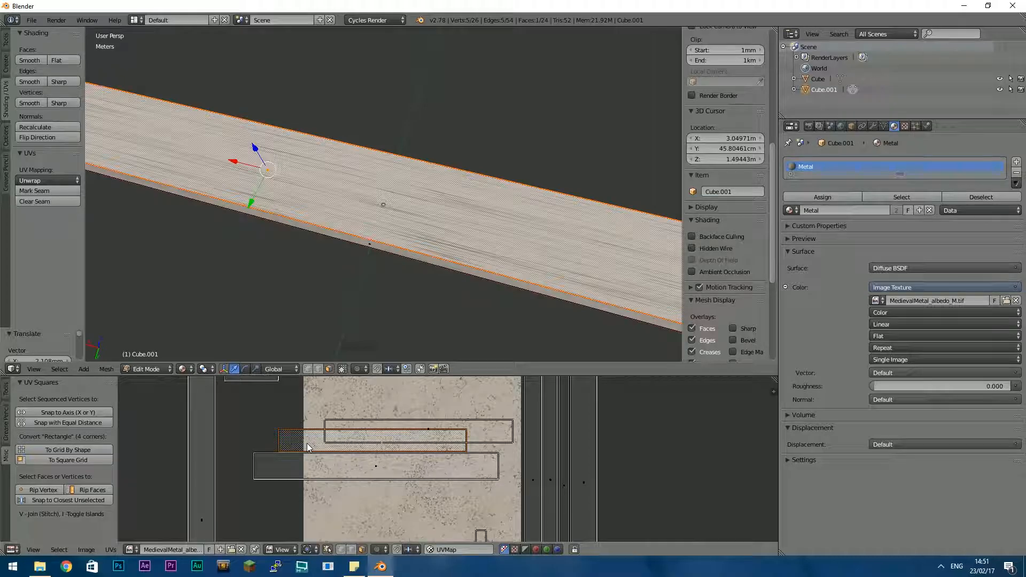
key(g)
click(353, 435)
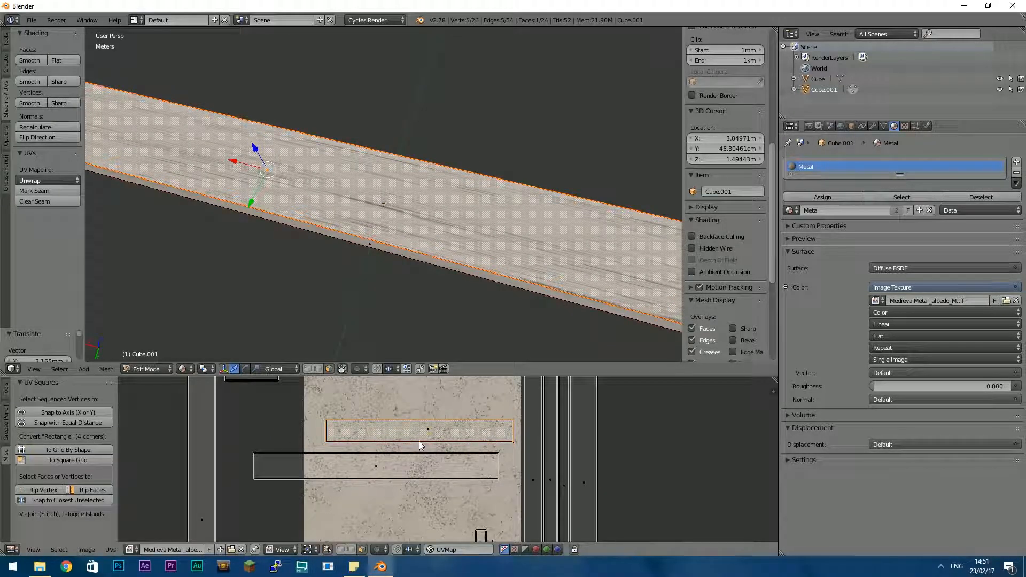
Rotate the bottom bar's UV island 180 degrees and realign it over the top bar's island
key(b)
drag(405, 407, 449, 448)
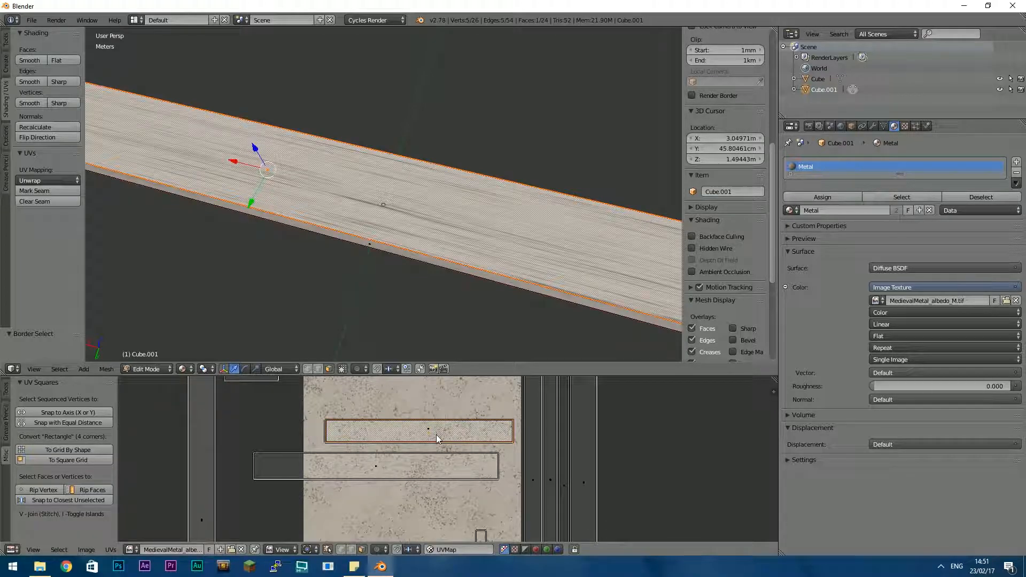
key(g)
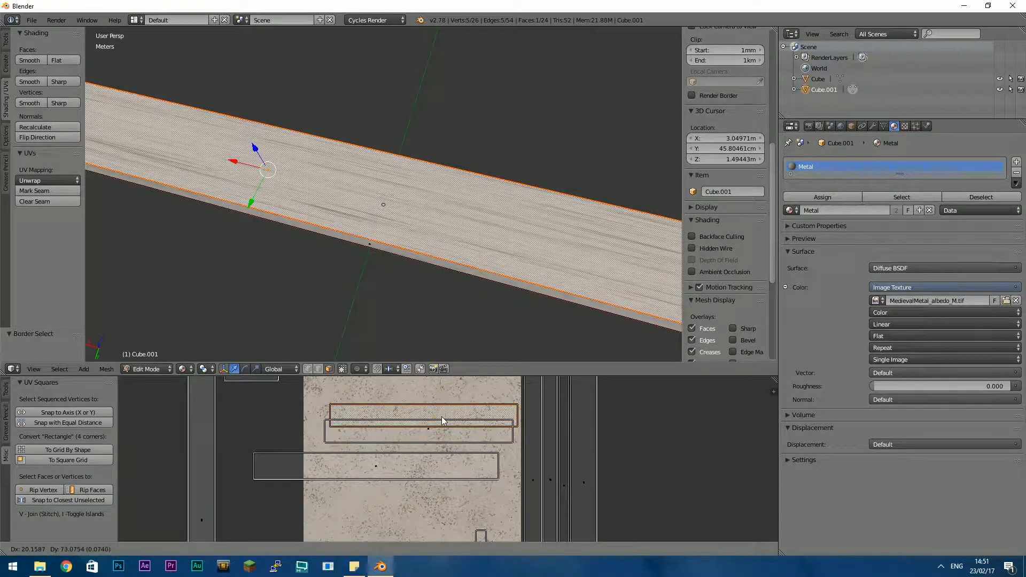
click(432, 431)
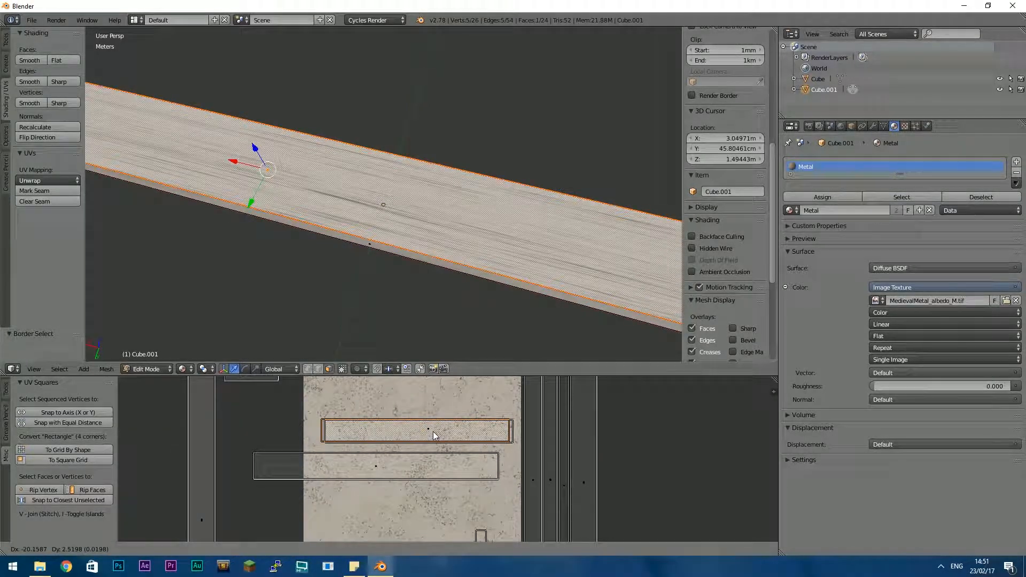
text(r180)
key(Return)
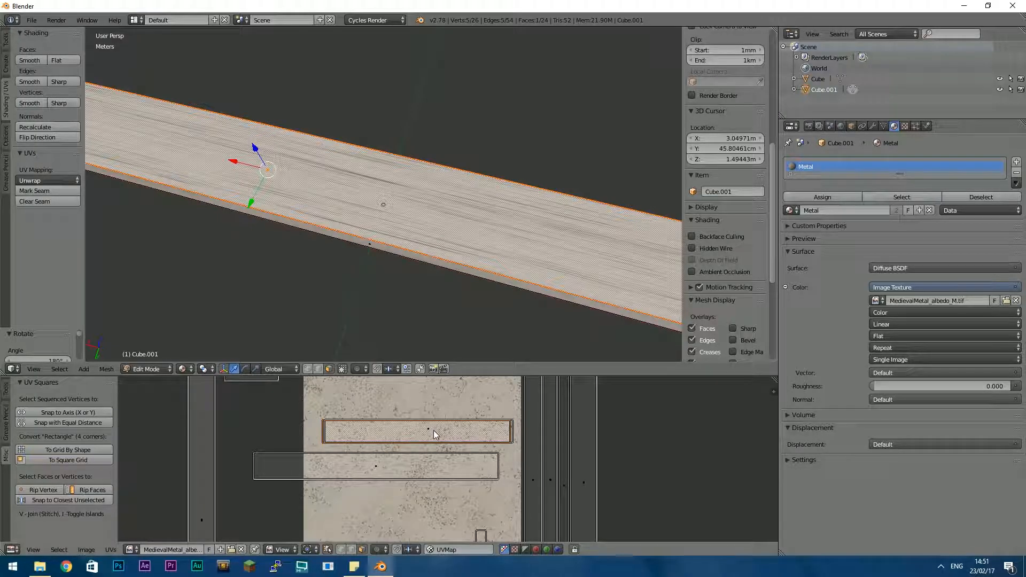
key(g)
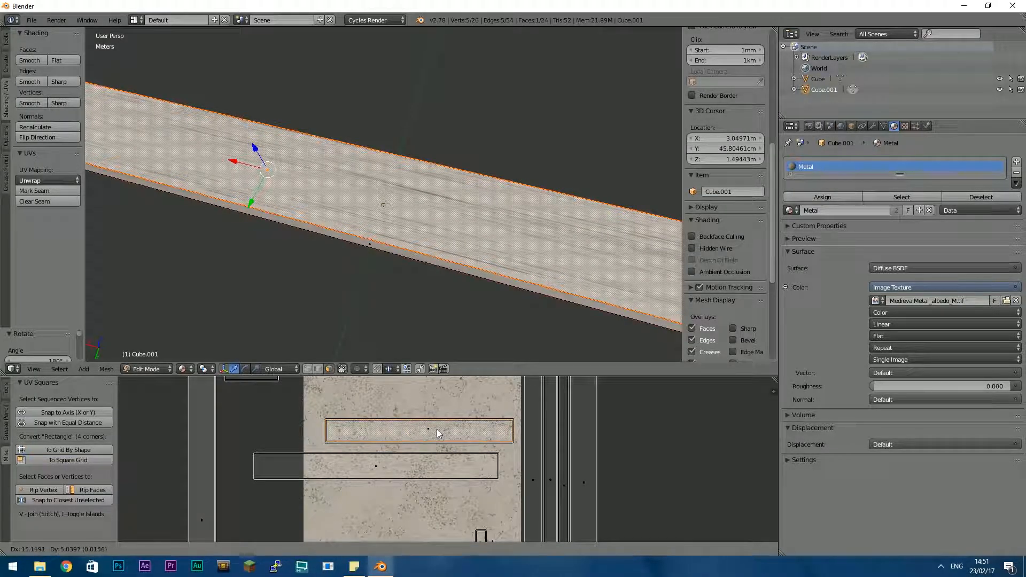
click(436, 431)
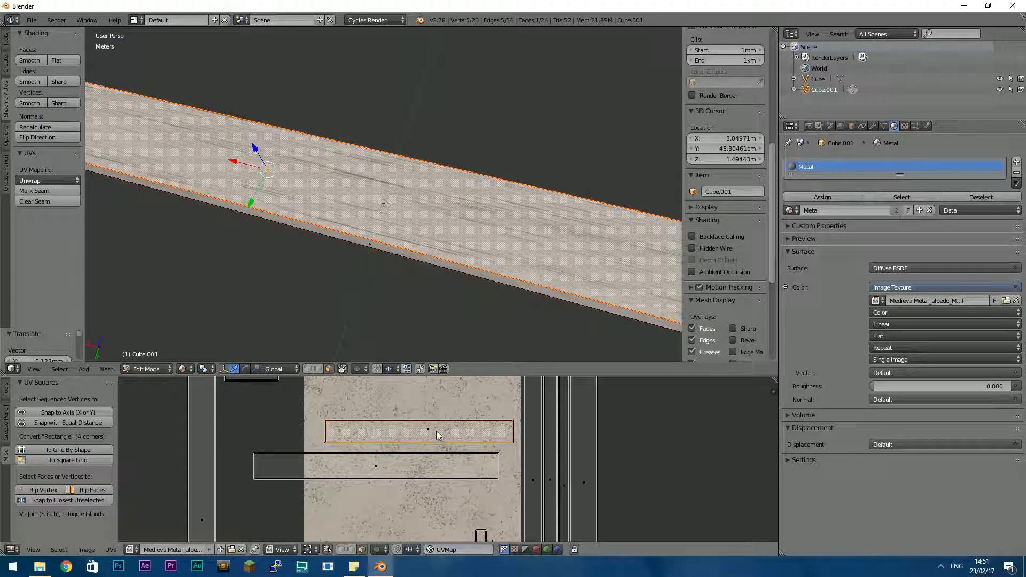
right_click(438, 431)
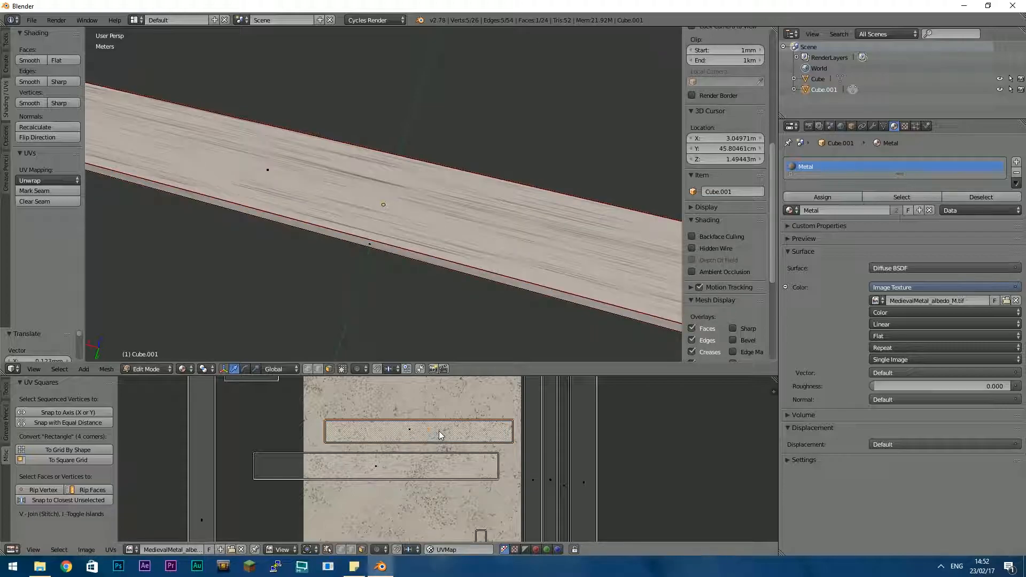
Select both stacked bar islands, shrink them uniformly by about 0.484, and narrow them along X by about 0.092
shift+right_click(409, 431)
key(s)
key(y)
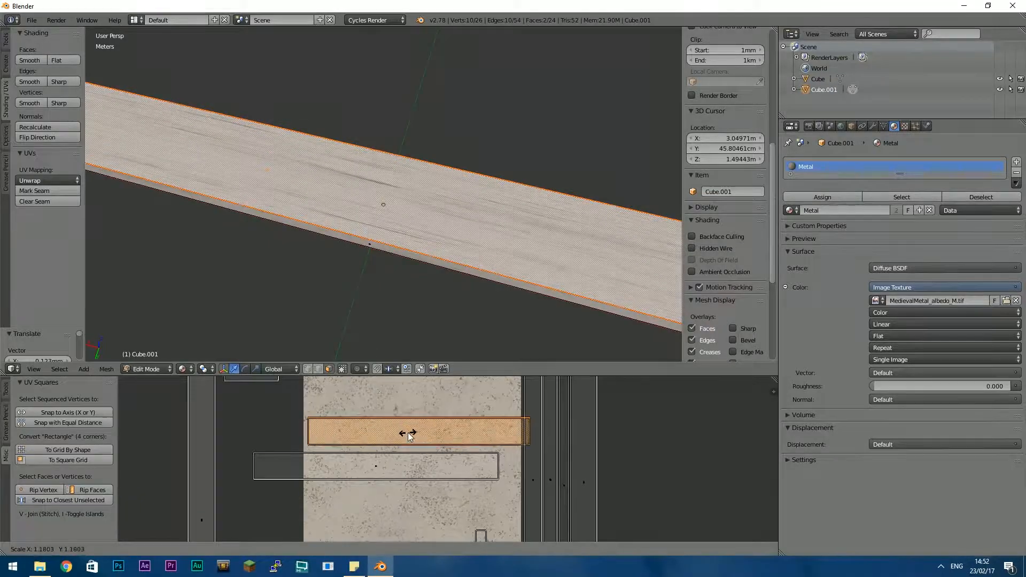
click(415, 434)
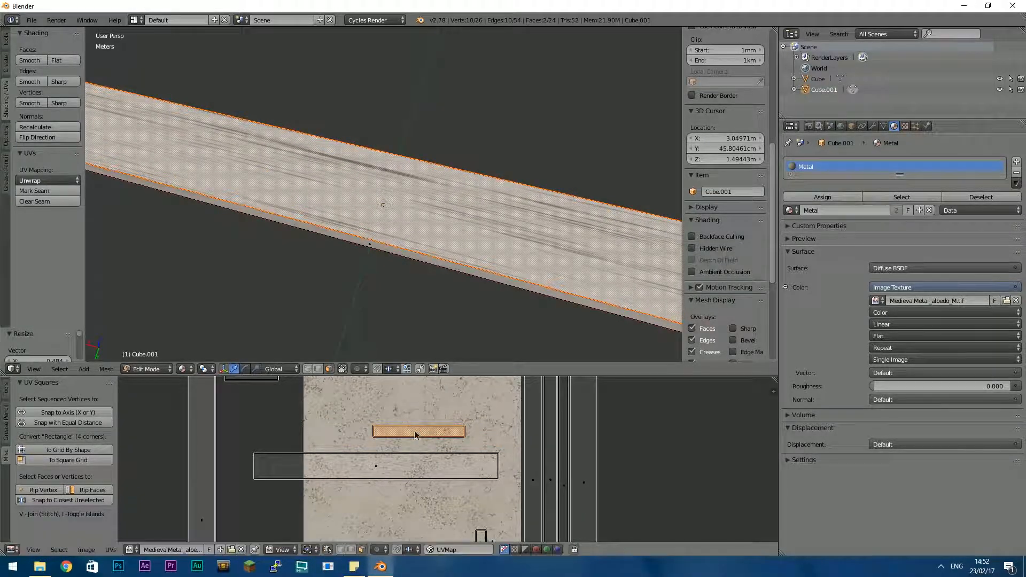
scroll(415, 432, up, 2)
key(s)
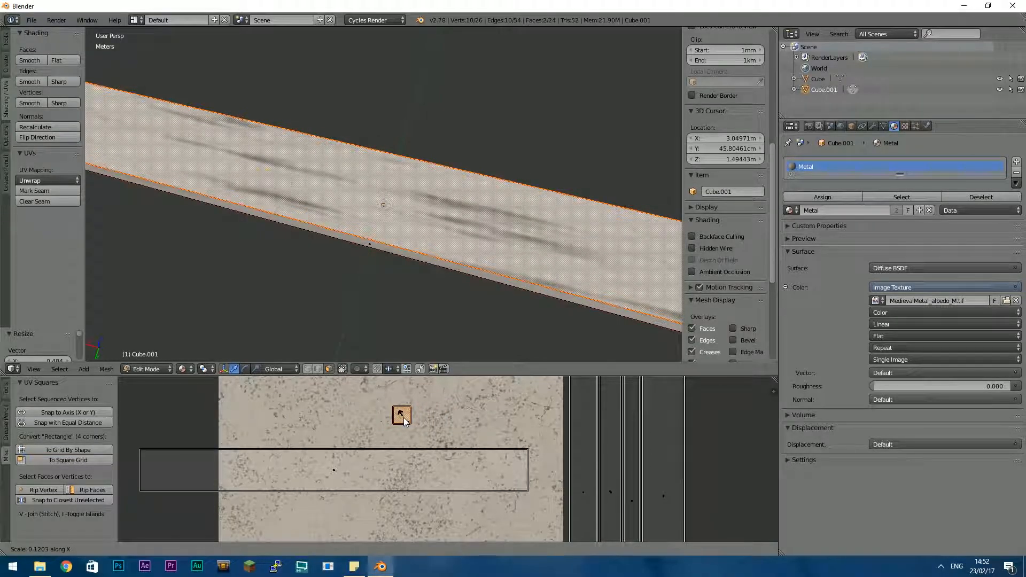
click(405, 421)
scroll(410, 418, down, 2)
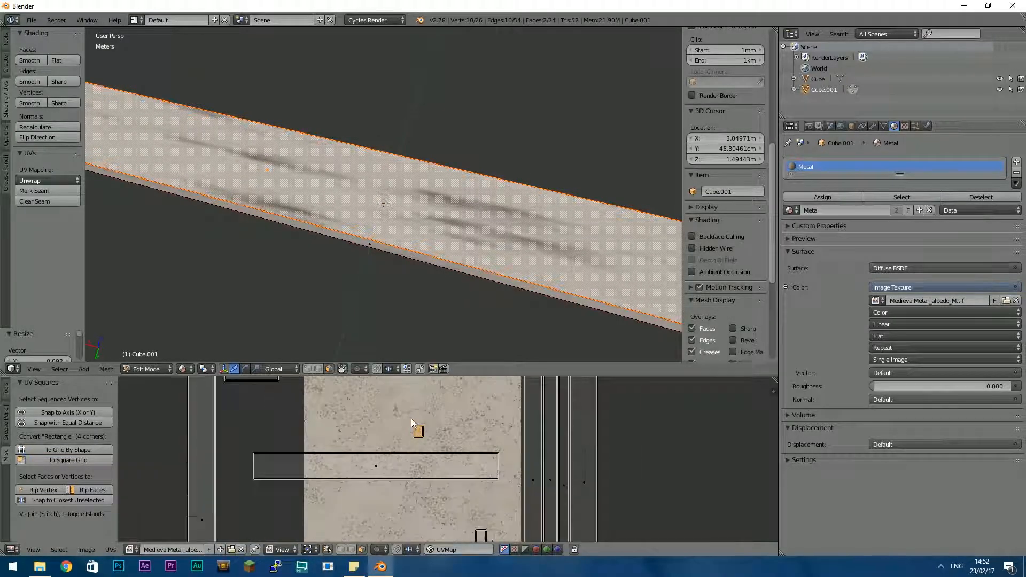
Rotate the stacked bar islands 90 degrees and stretch them by about 15.3 along X
text(r)
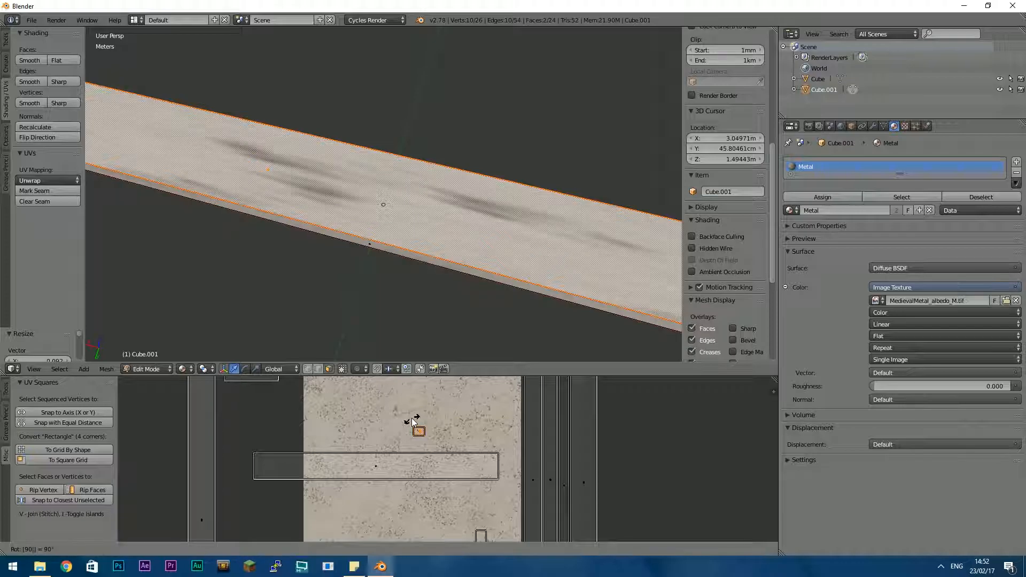
text(90)
key(Return)
key(s)
key(x)
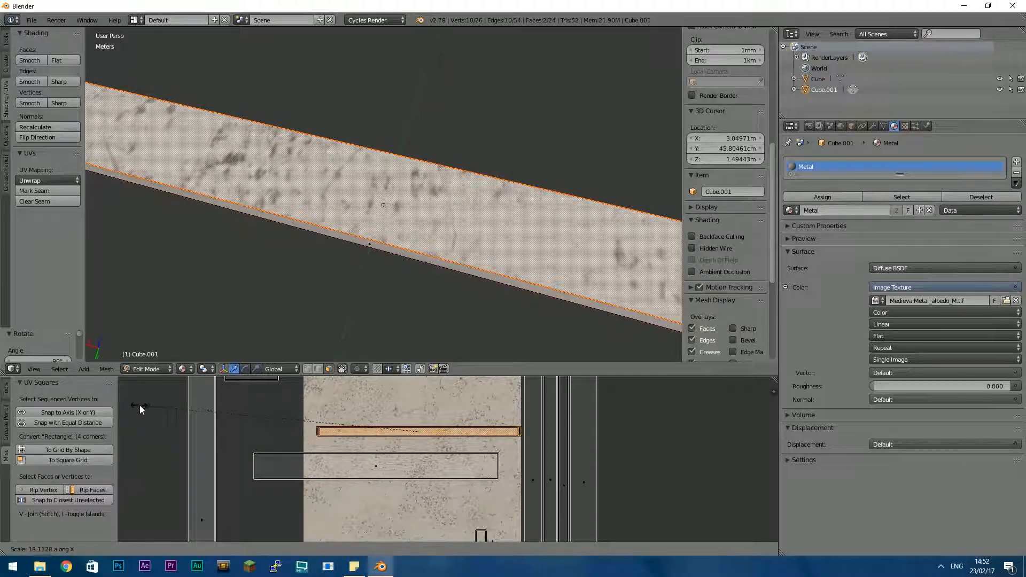
click(194, 411)
Scale the stacked bar islands by about 3.25 along Y and move them directly above the longer post strip
key(s)
key(y)
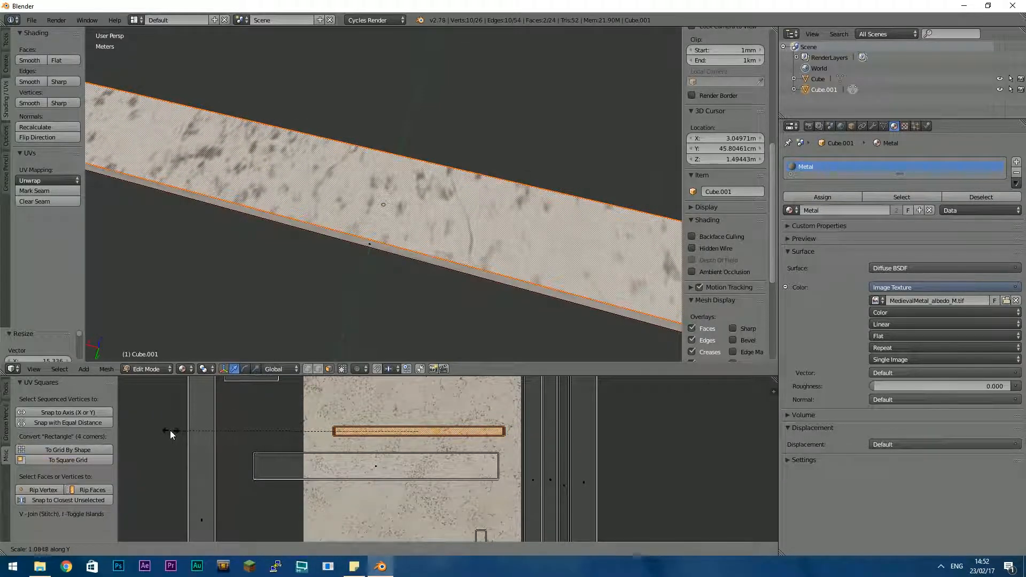
click(339, 461)
key(g)
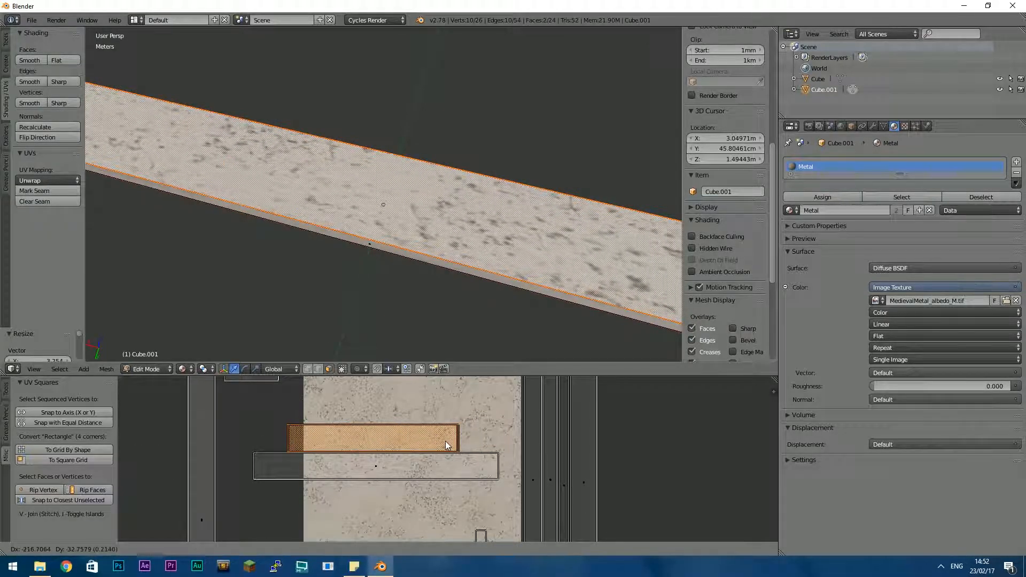
click(445, 439)
Select the inner face of the frame's side post and scale its UV island by about 0.161 along Y
scroll(411, 232, down, 3)
middle_drag(411, 232, 406, 148)
scroll(376, 279, up, 4)
scroll(368, 291, down, 5)
middle_drag(360, 256, 326, 202)
right_click(332, 179)
scroll(447, 462, down, 5)
scroll(446, 463, up, 3)
middle_drag(447, 464, 390, 473)
scroll(390, 472, up, 6)
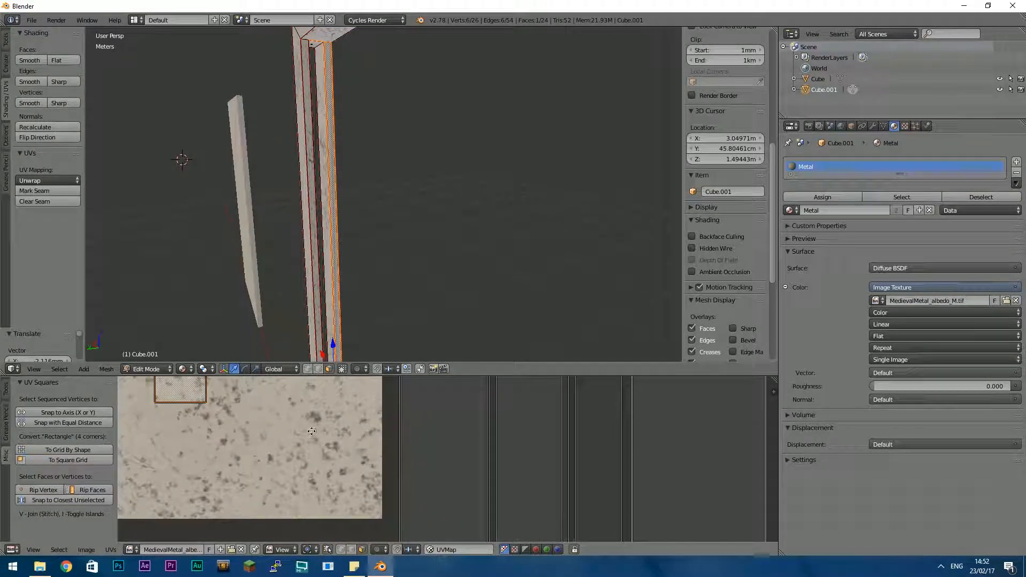
middle_drag(227, 400, 350, 492)
scroll(349, 438, down, 4)
key(s)
key(y)
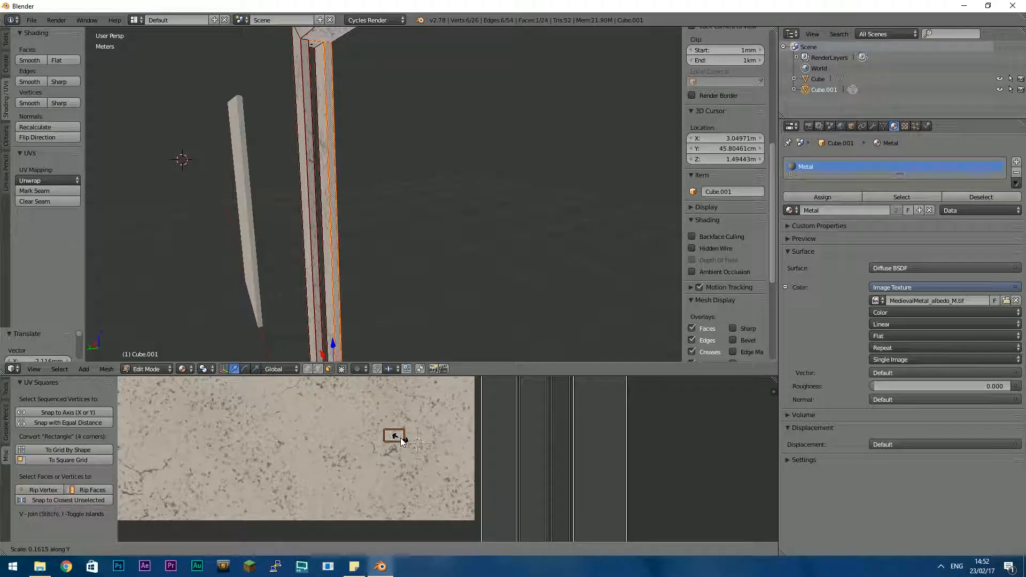
click(402, 441)
Rotate the side post's inner-face island 90 degrees and stretch it by about 5.55 along Y
text(r90)
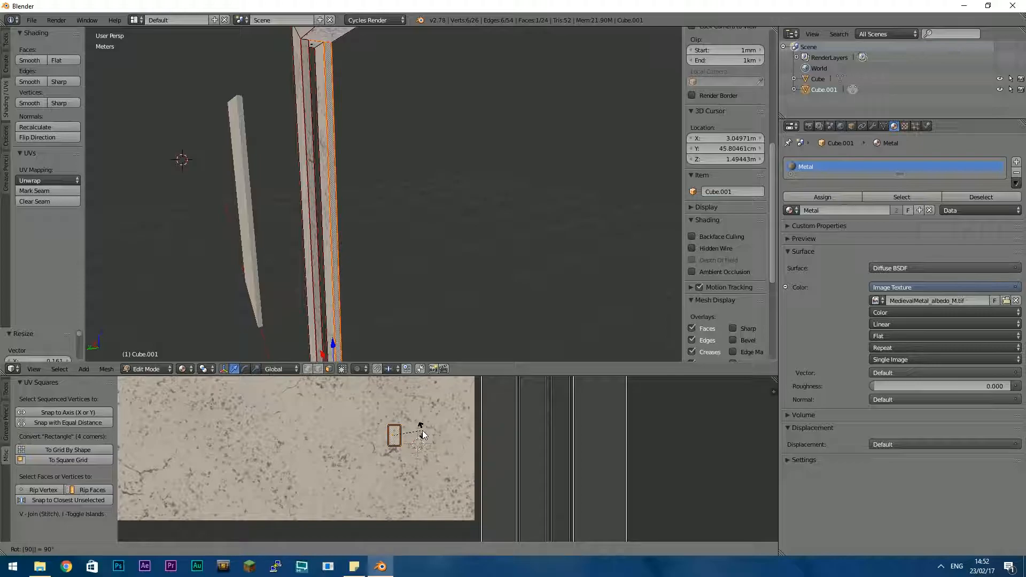
key(Return)
key(s)
key(y)
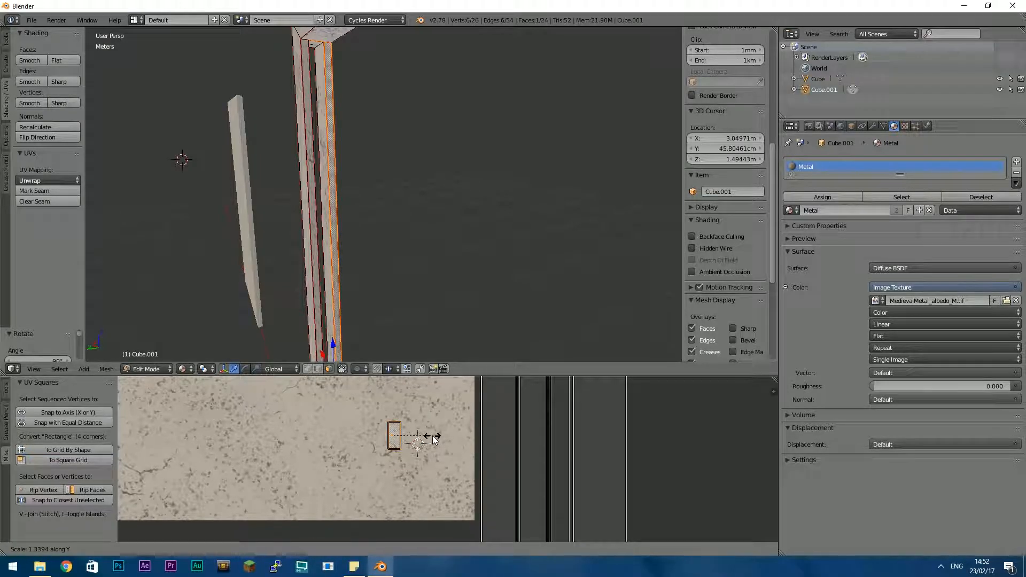
click(499, 449)
Widen the side post's inner-face island by about 42 along X and flatten it by about 0.11 along Y
middle_drag(376, 323, 447, 273)
key(KP_Decimal)
scroll(473, 242, up, 5)
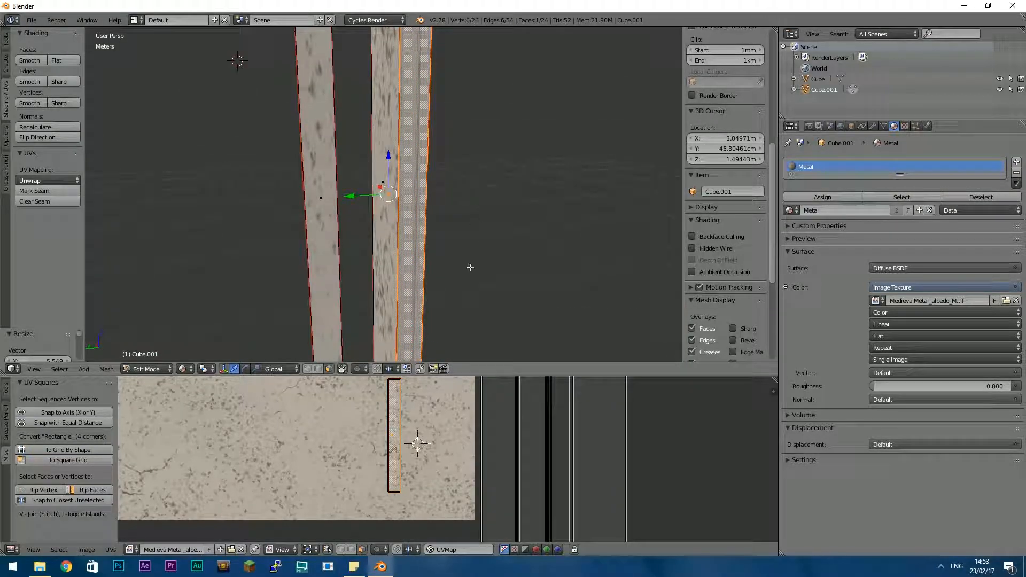
key(s)
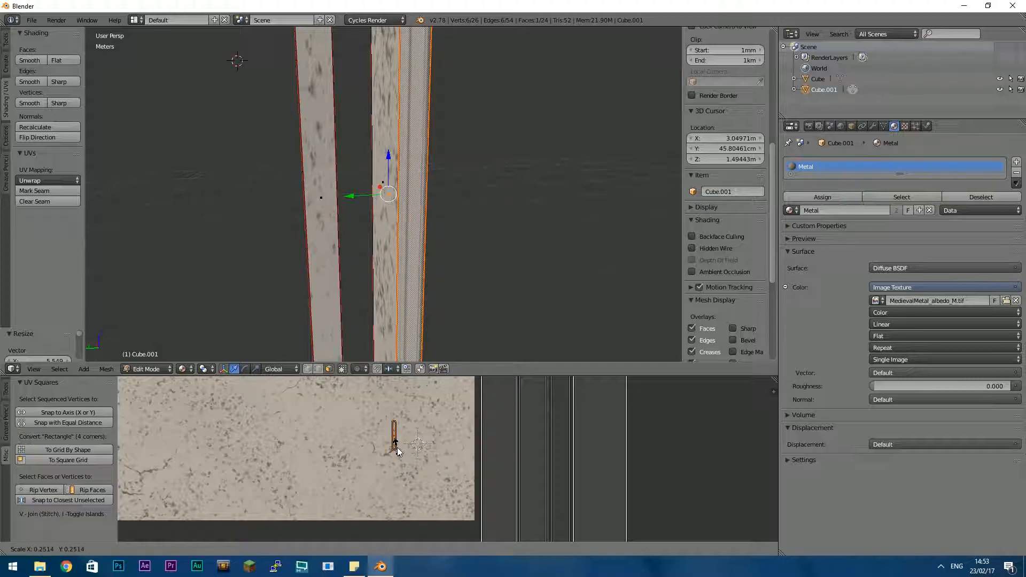
key(Escape)
key(s)
key(x)
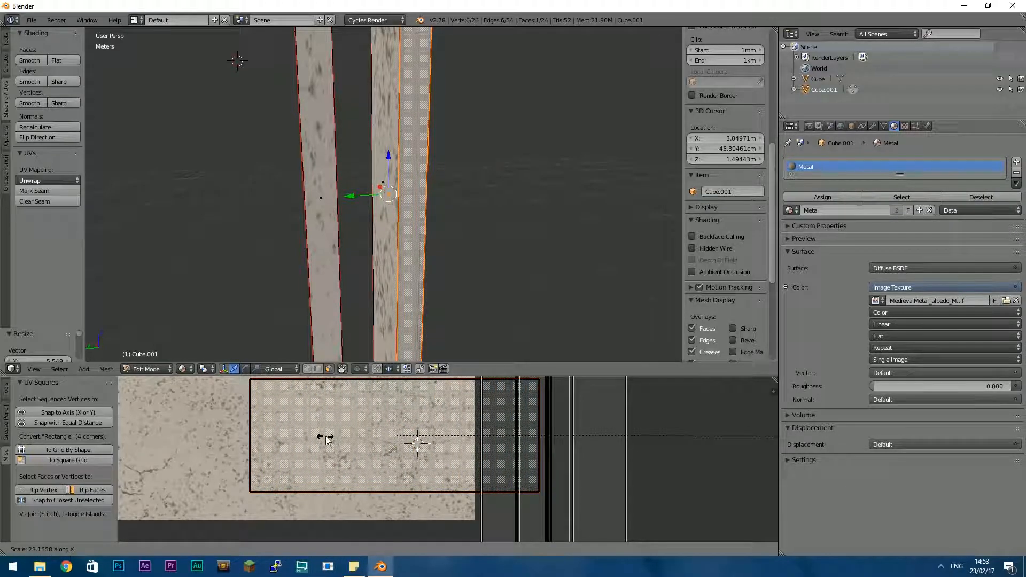
click(156, 414)
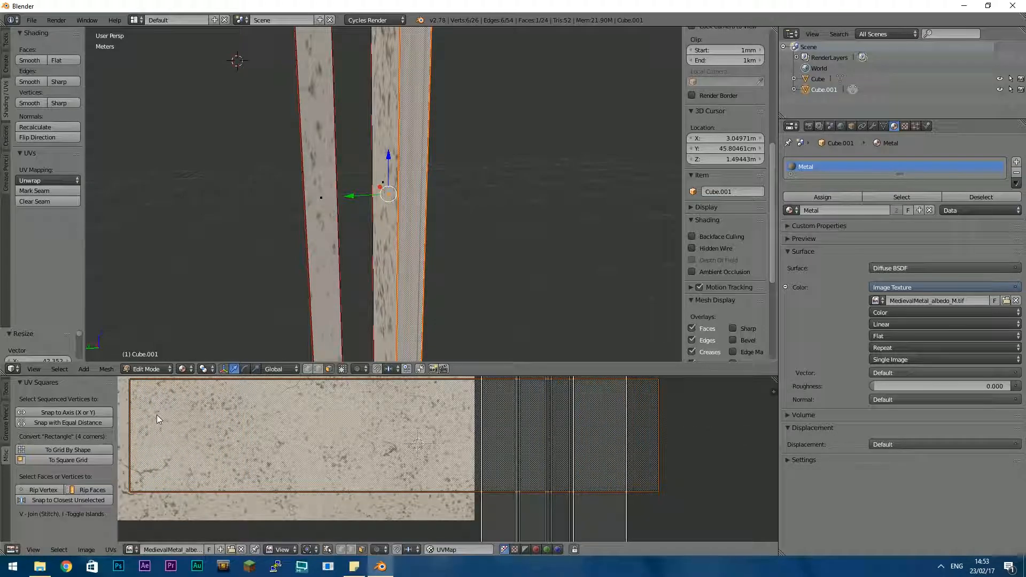
key(s)
key(y)
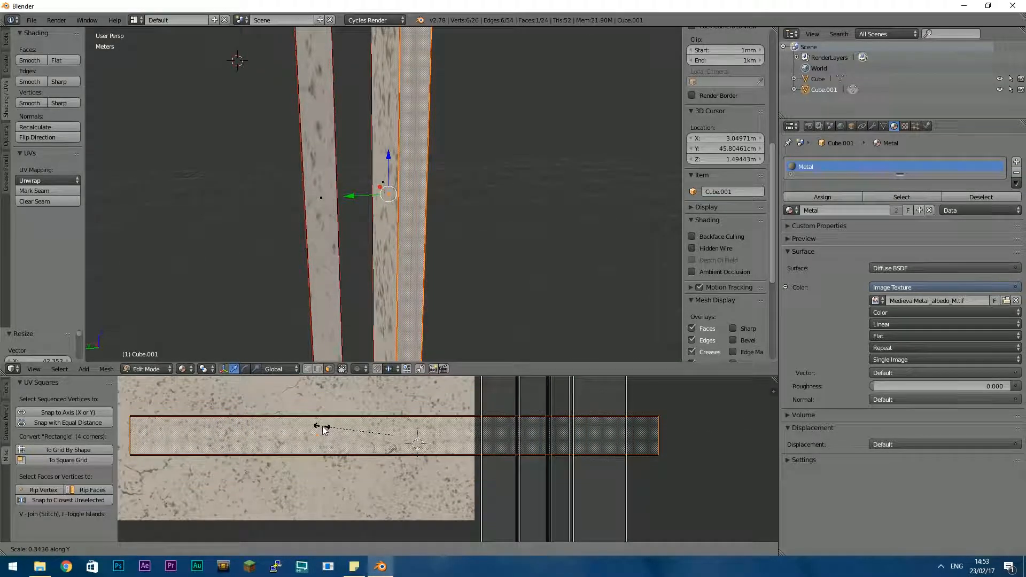
click(371, 436)
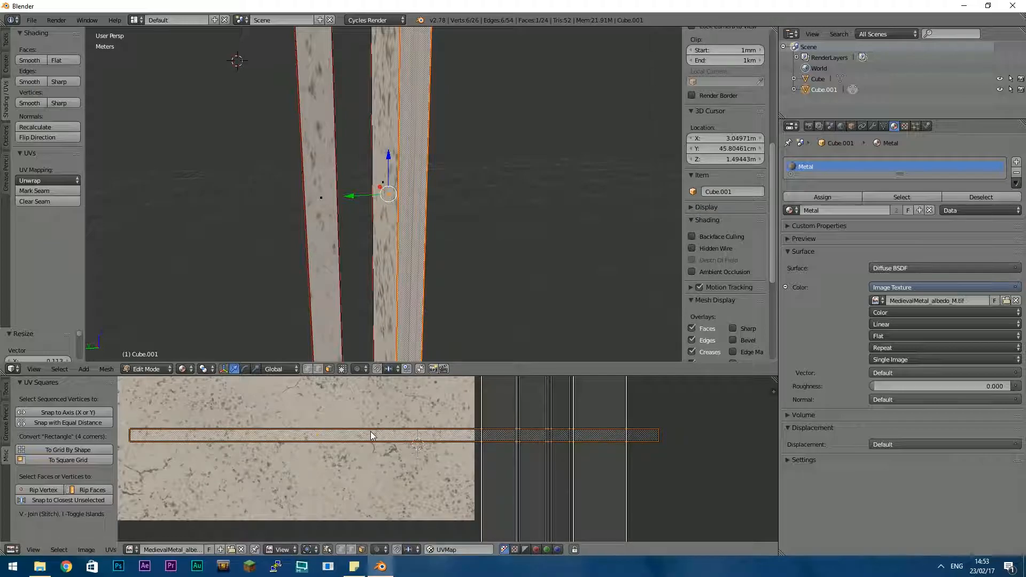
Rotate the long inner-face island 90 degrees and move it beside the texture's right edge
text(r90)
key(Return)
scroll(397, 455, down, 6)
scroll(411, 449, up, 4)
key(g)
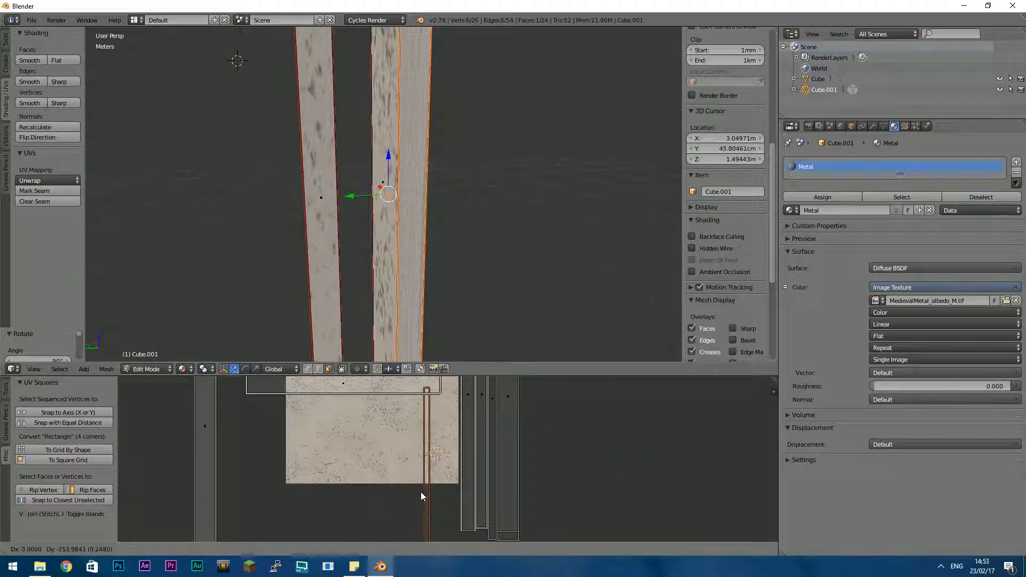
click(444, 430)
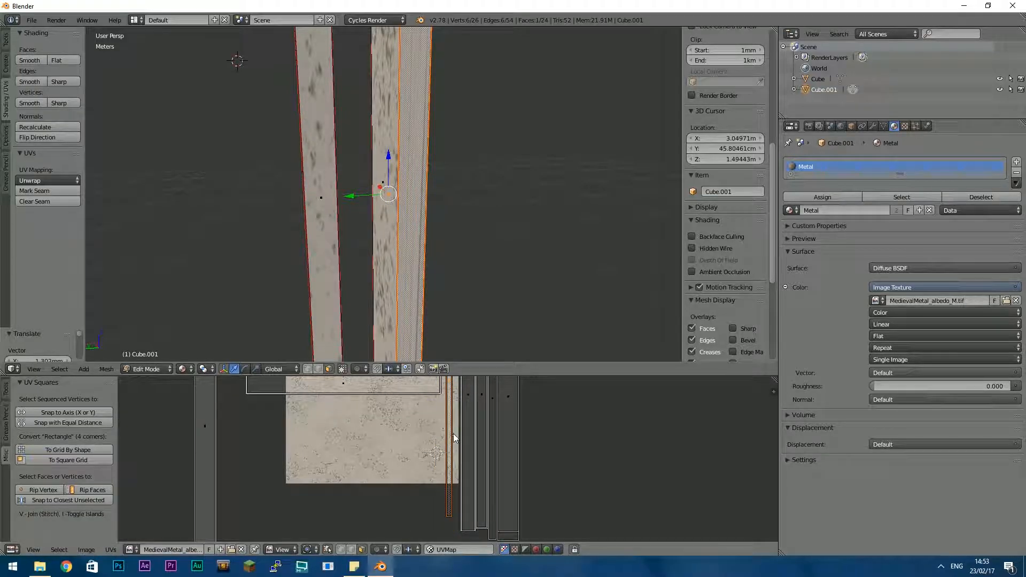
Shorten the inner-face island along Y by about 0.107, then by about 0.184
key(s)
key(y)
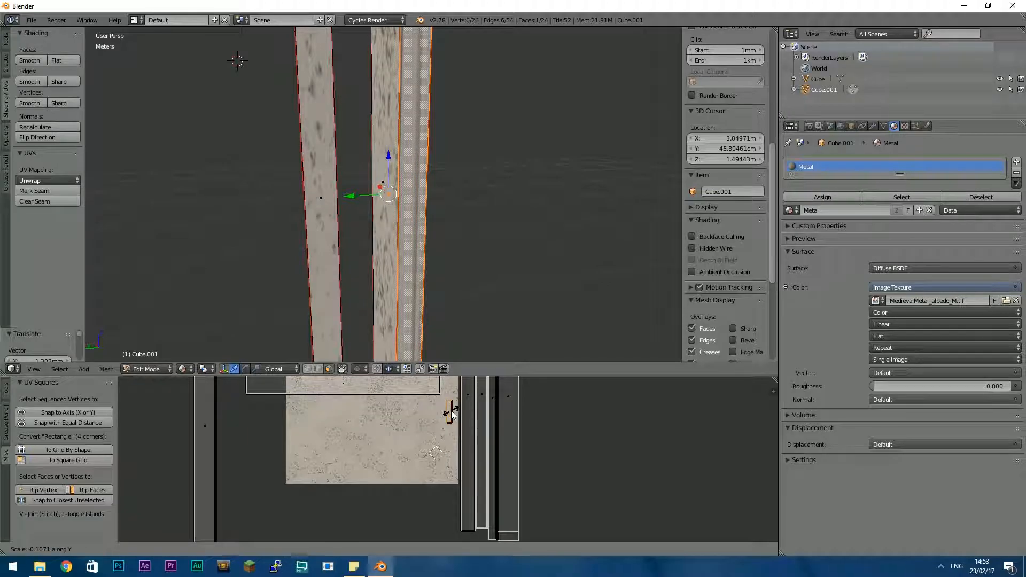
click(451, 410)
scroll(453, 413, up, 5)
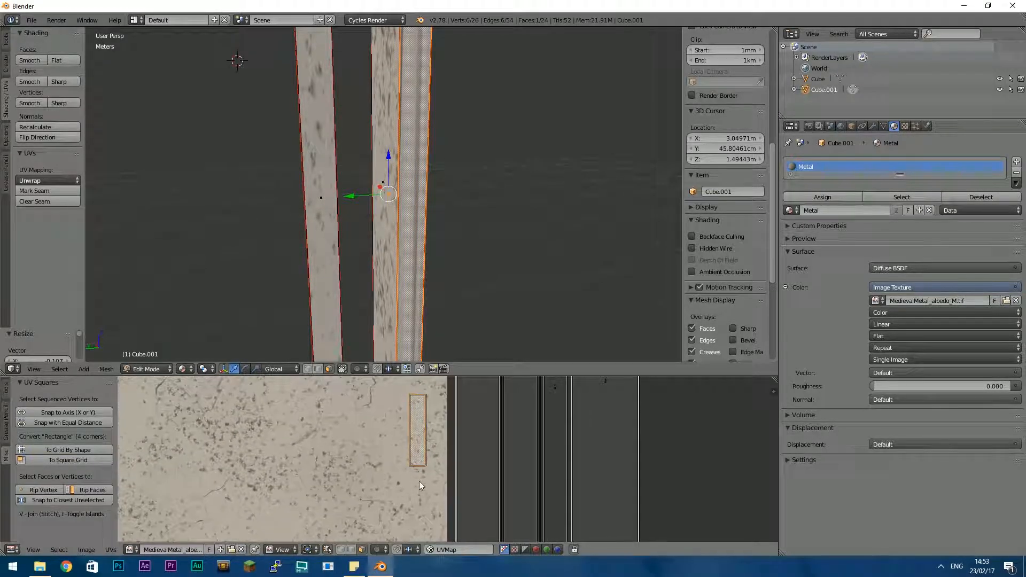
key(s)
key(y)
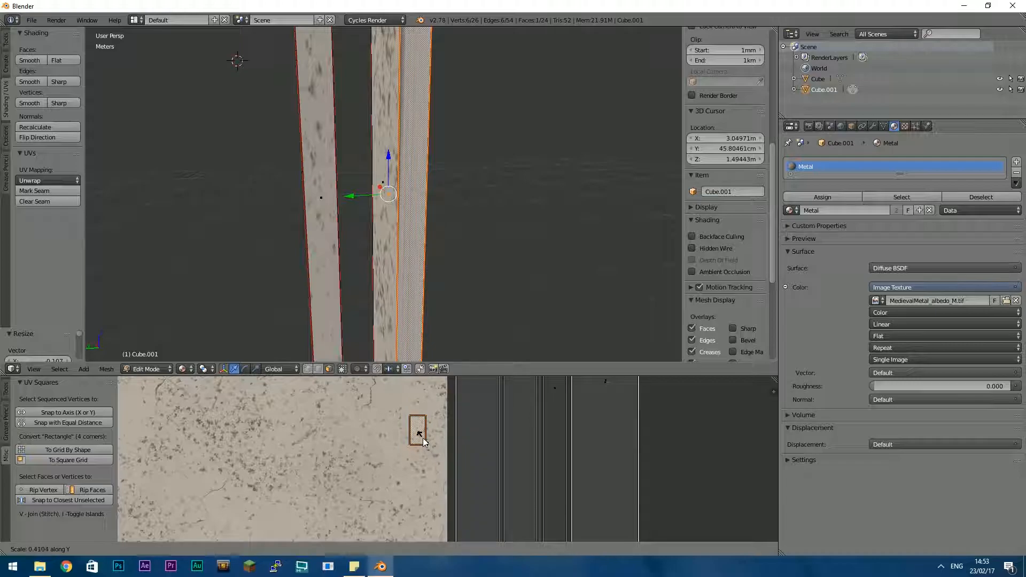
click(422, 437)
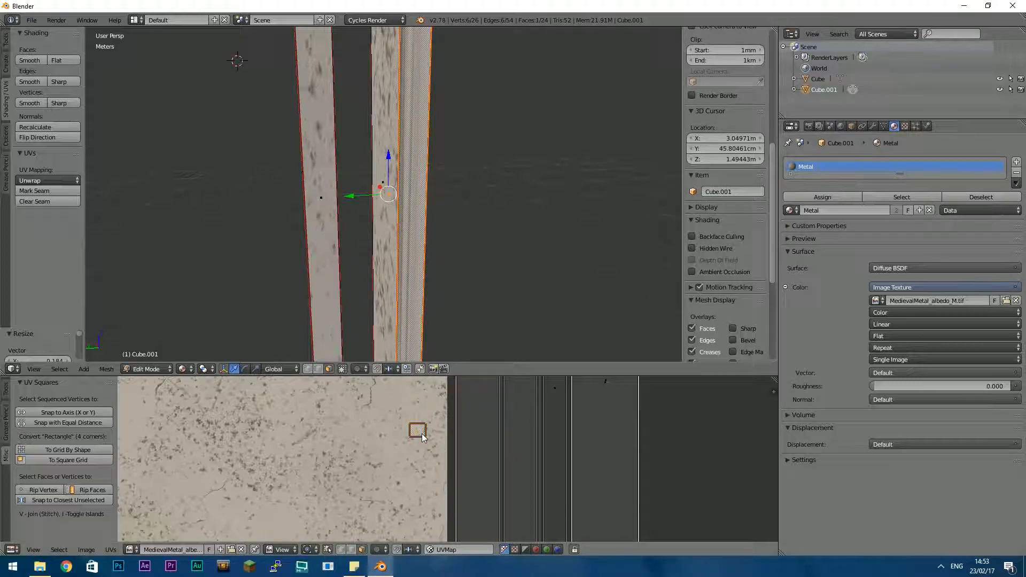
Stretch the inner-face island by about 2.8 along X and enlarge its height about 2.96 times along Y
key(s)
key(x)
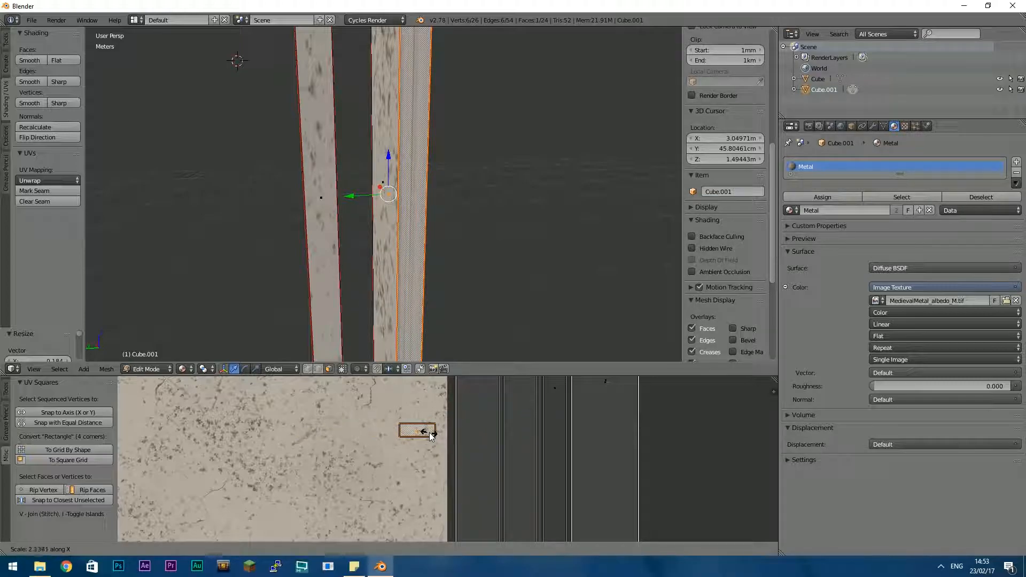
click(430, 432)
key(s)
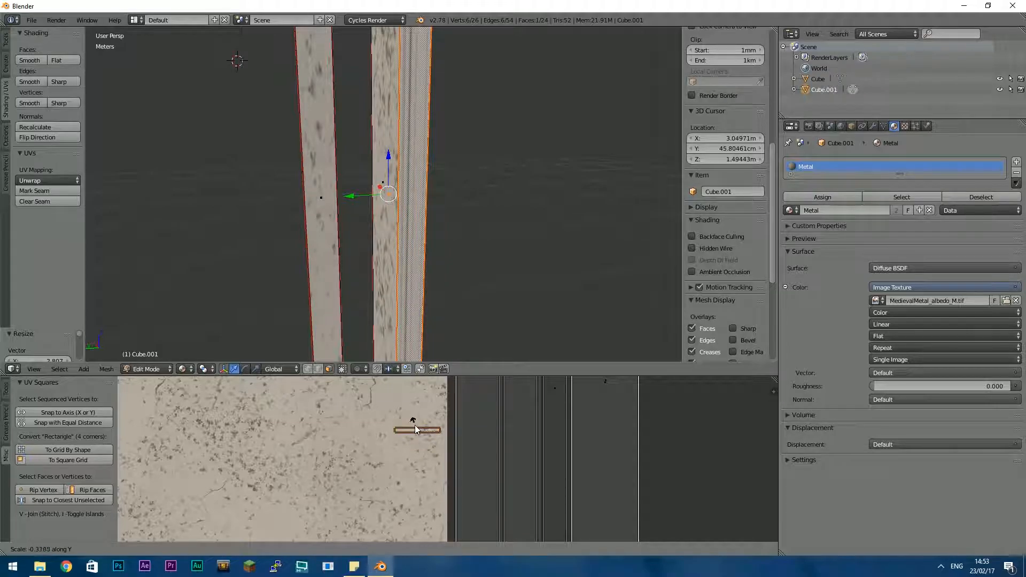
click(399, 390)
Leave Edit Mode on the frame and select the door panel object
middle_drag(442, 294, 384, 310)
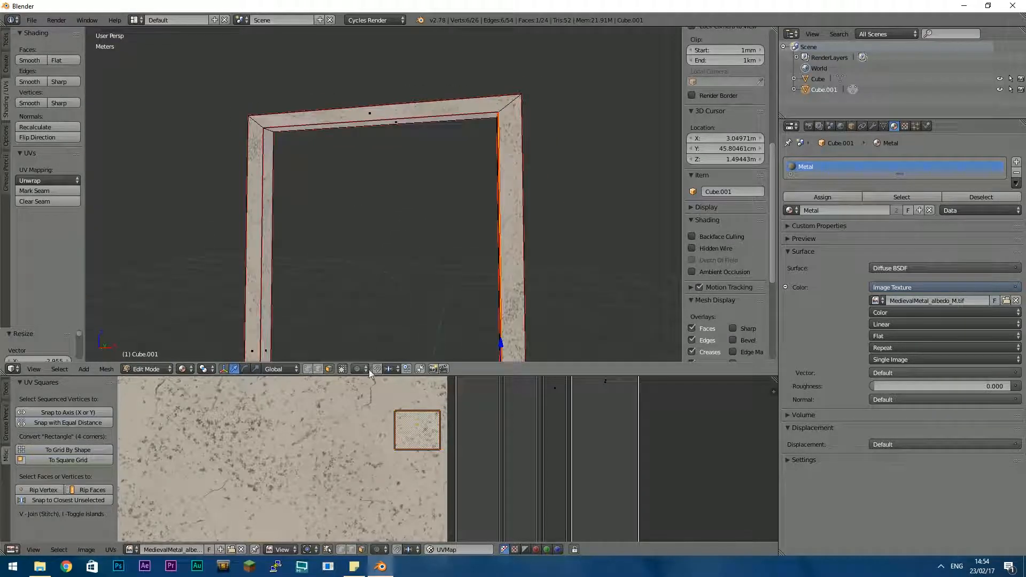
scroll(369, 427, down, 7)
scroll(354, 263, up, 3)
scroll(374, 251, down, 8)
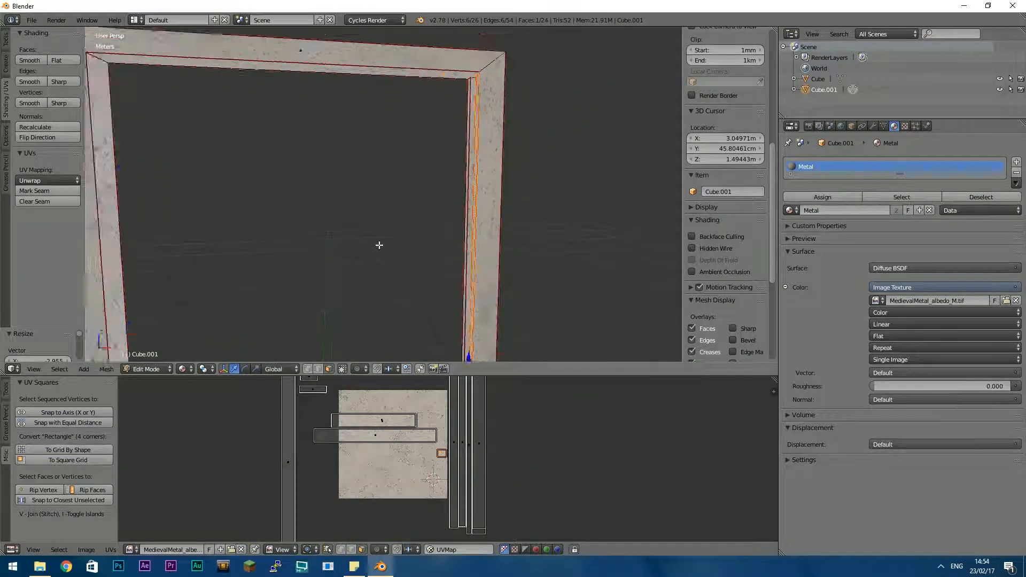
shift+middle_drag(374, 253, 433, 255)
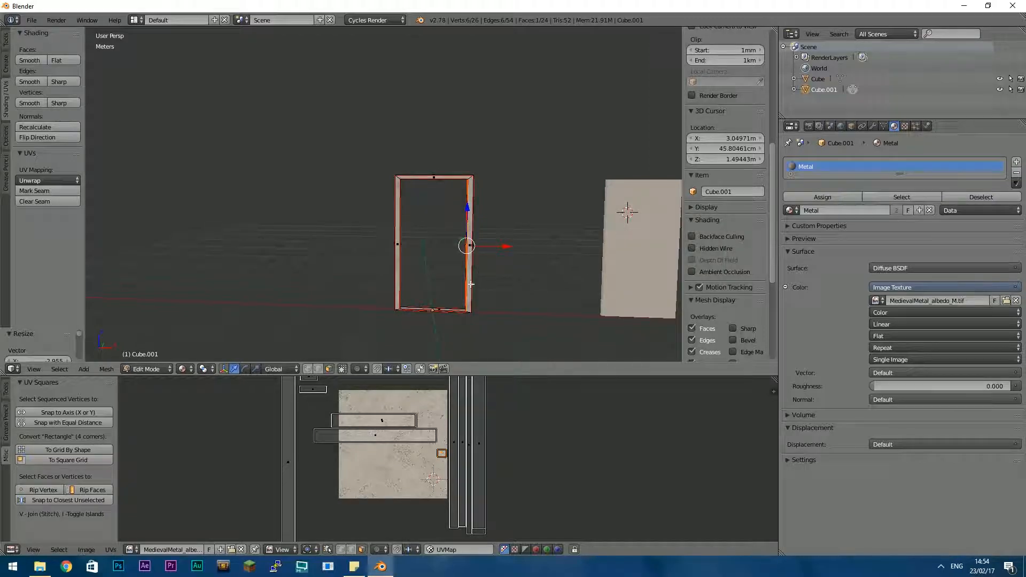
key(Tab)
right_click(619, 254)
shift+middle_drag(619, 255, 450, 241)
scroll(473, 268, up, 3)
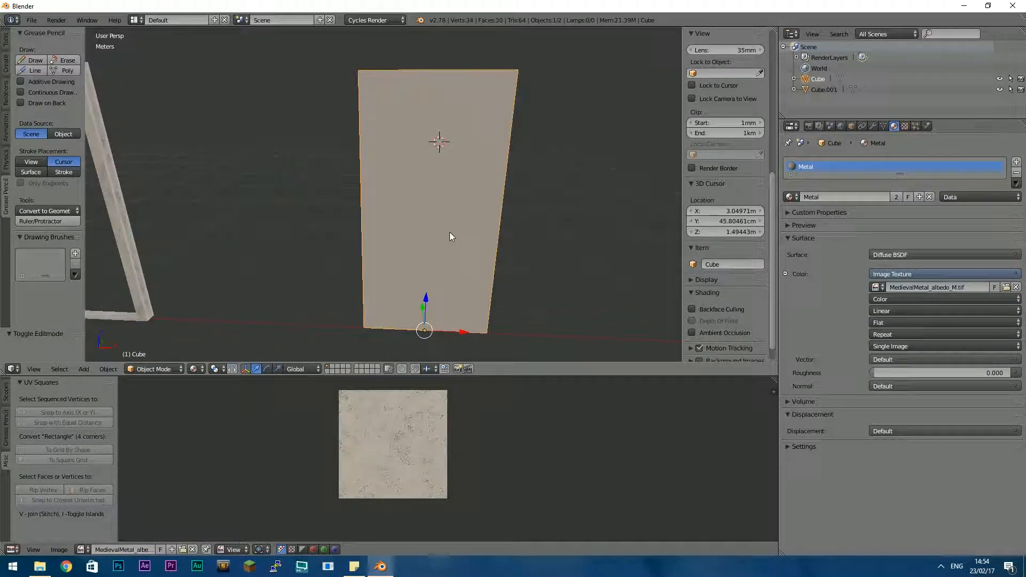
Enter Edit Mode on the door panel, select all of its faces, and unwrap them
key(Tab)
key(a)
key(a)
key(u)
click(450, 232)
Move the door panel's selected square UV island to the right, off the metal texture
middle_drag(403, 440, 406, 402)
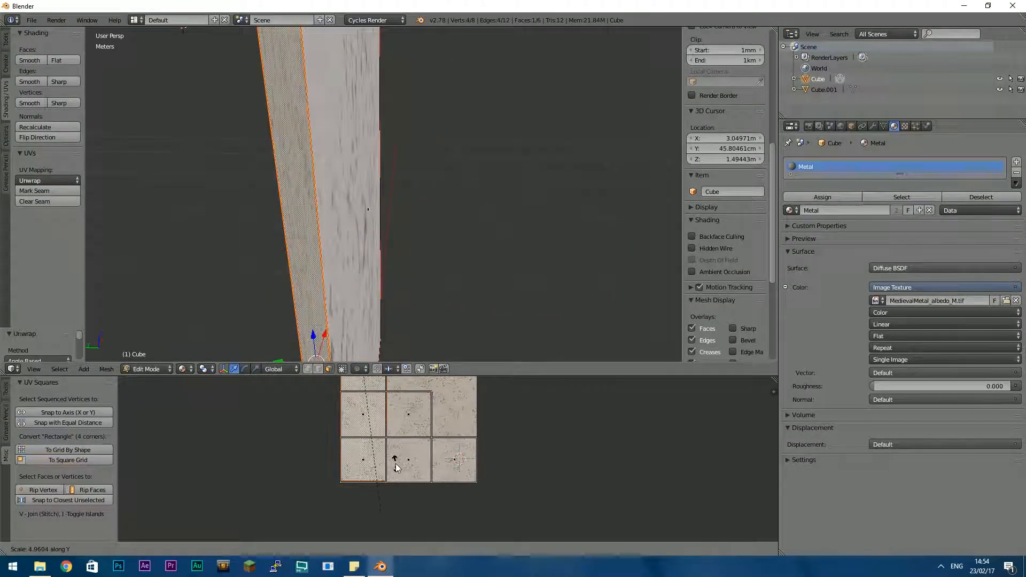
scroll(396, 462, down, 2)
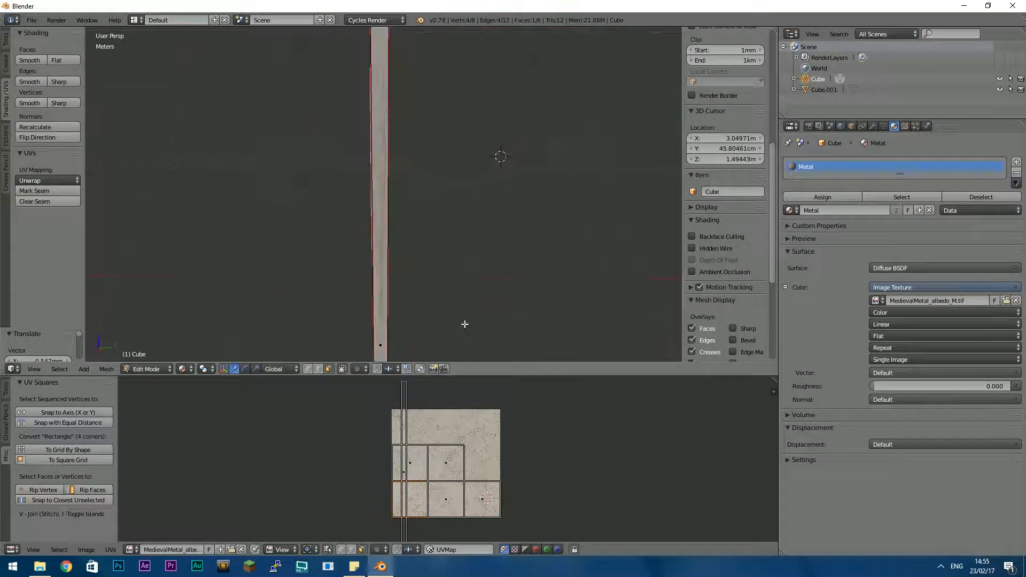
key(g)
click(522, 469)
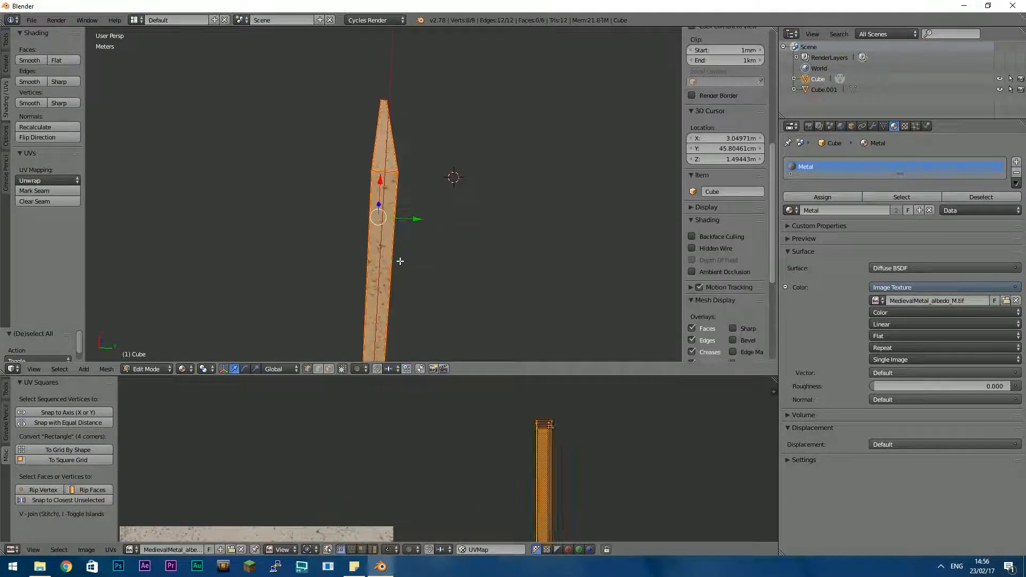
Stretch the door panel's front and back UV islands into tall rectangles in the door's proportions and position them on the metal texture
scroll(536, 503, down, 2)
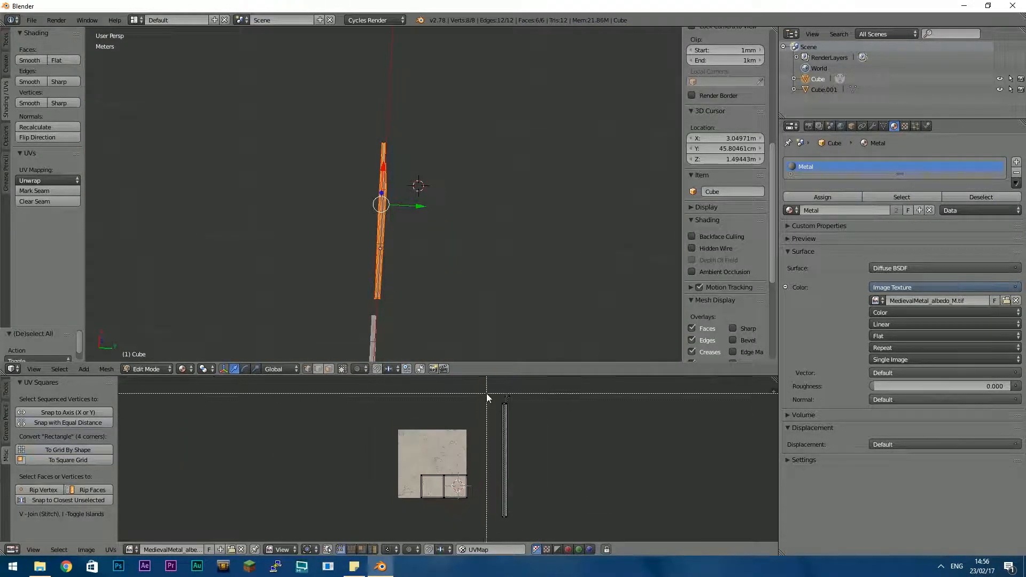
scroll(515, 447, up, 4)
scroll(502, 529, down, 3)
key(s)
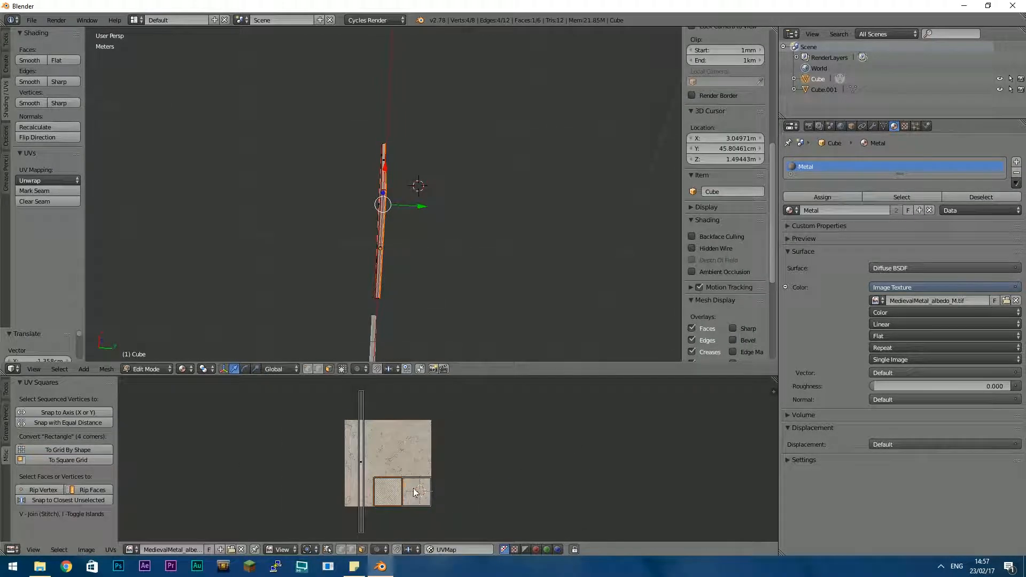
click(406, 479)
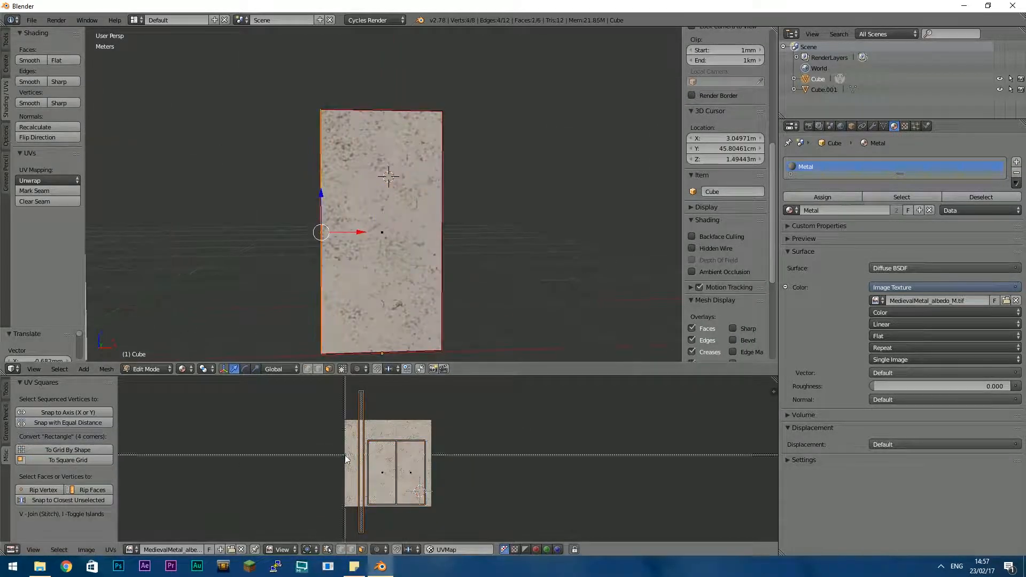
scroll(359, 465, up, 3)
scroll(419, 481, down, 3)
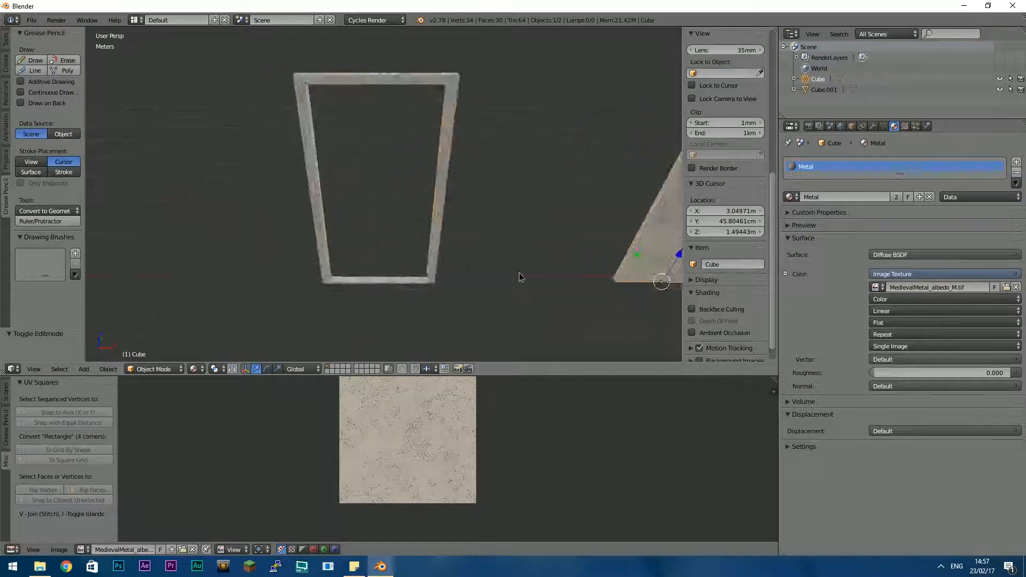
Leave Edit Mode on the door panel, select the door frame object, and check its transform values
middle_drag(518, 279, 320, 161)
right_click(271, 125)
middle_drag(362, 237, 451, 215)
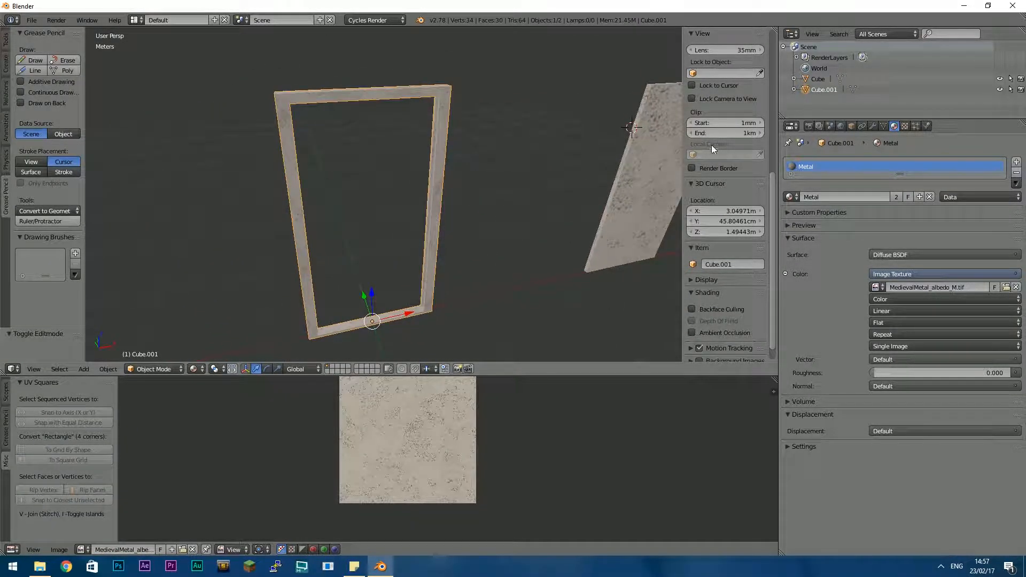
scroll(711, 146, up, 8)
middle_drag(535, 224, 485, 255)
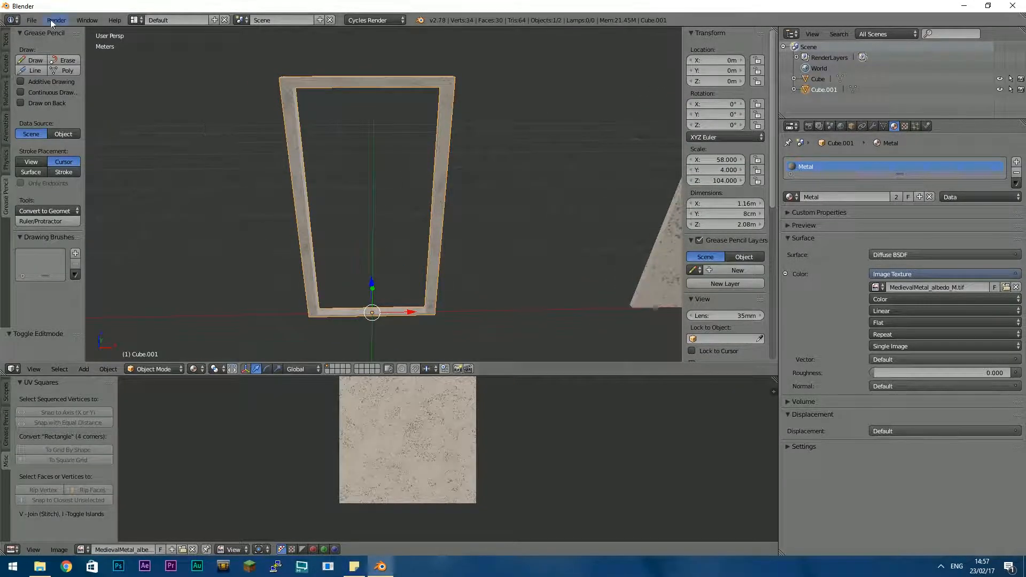
Export only the selected door frame as DoorFrame.fbx into the T:\UE4\onendone\door\Objects folder
click(31, 21)
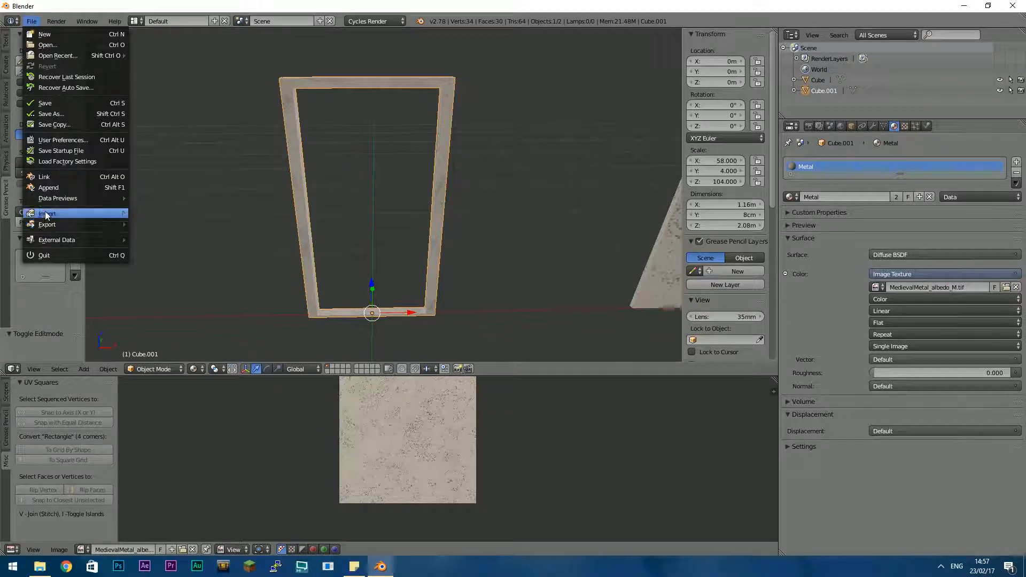
mouse_move(52, 225)
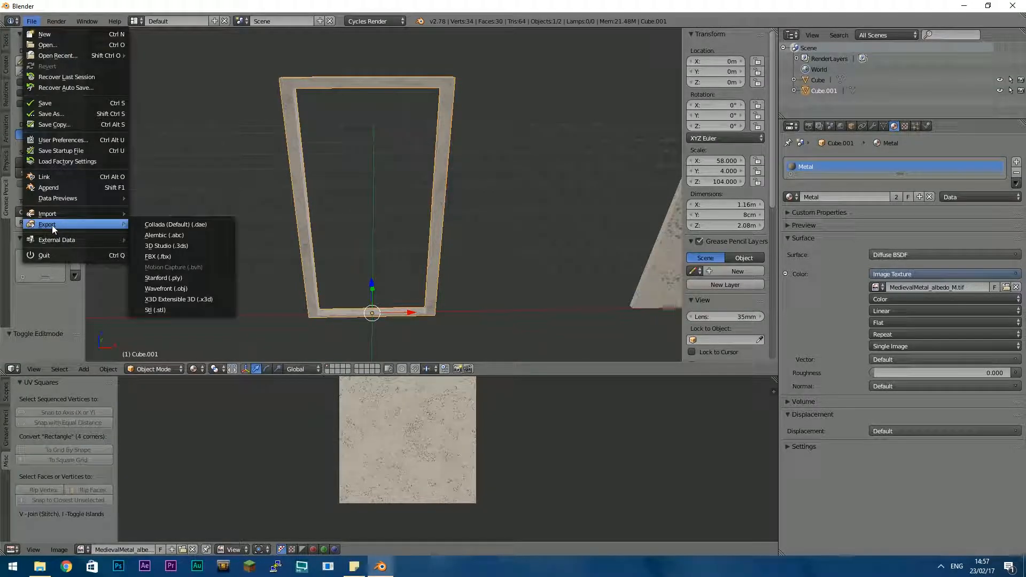
click(158, 257)
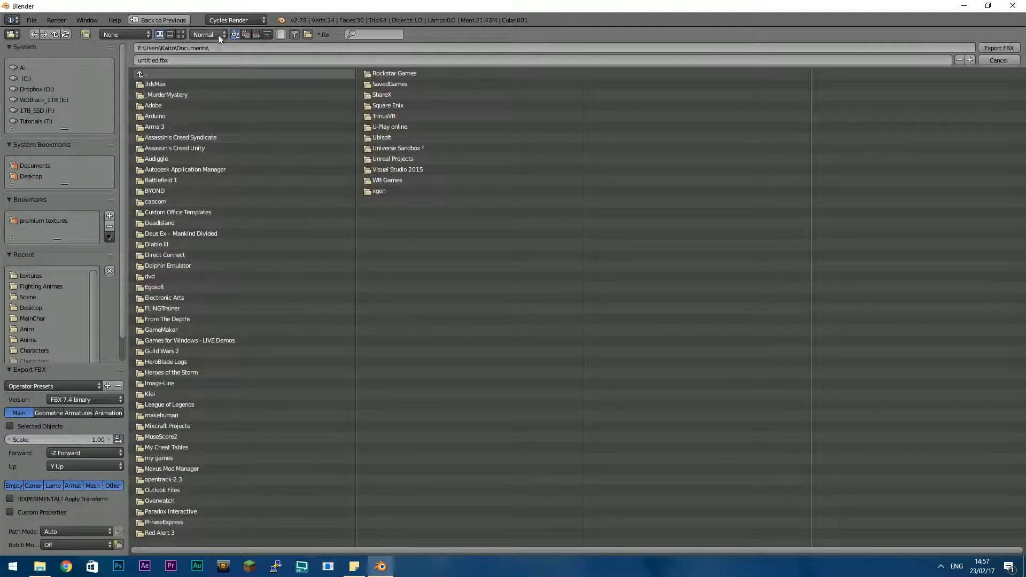
scroll(28, 346, down, 1)
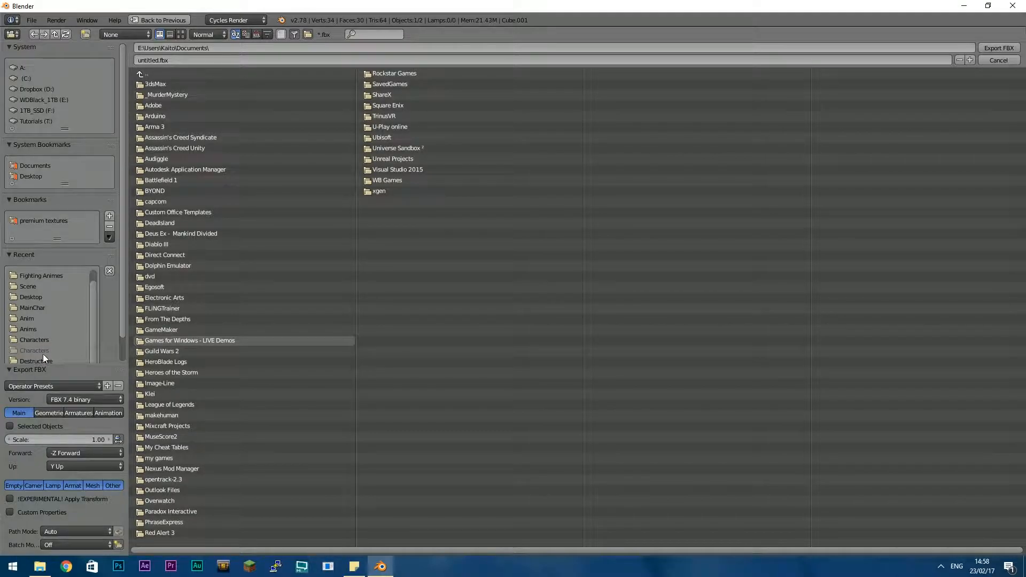
click(43, 355)
click(179, 59)
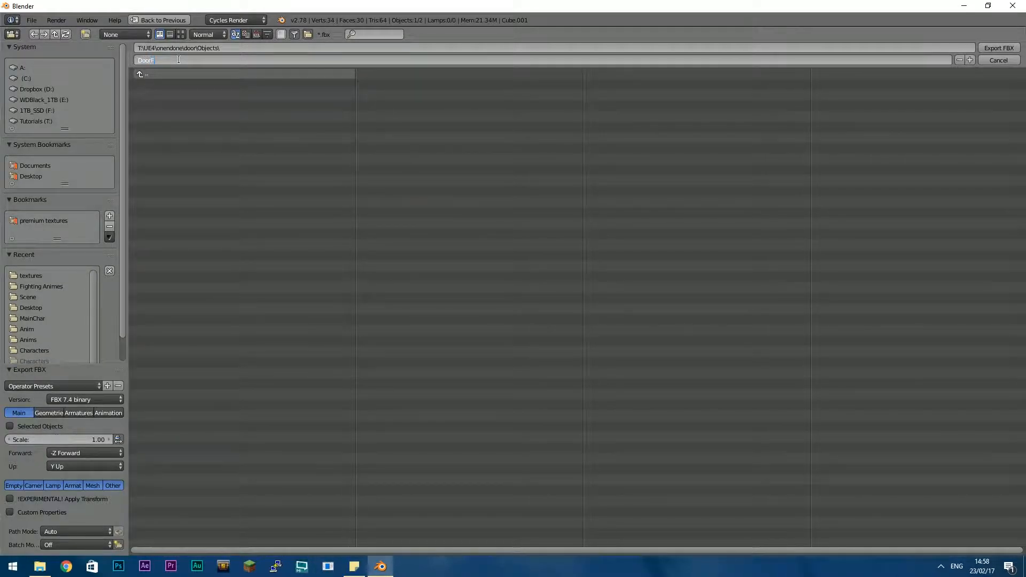
text(DoorFrame)
key(Return)
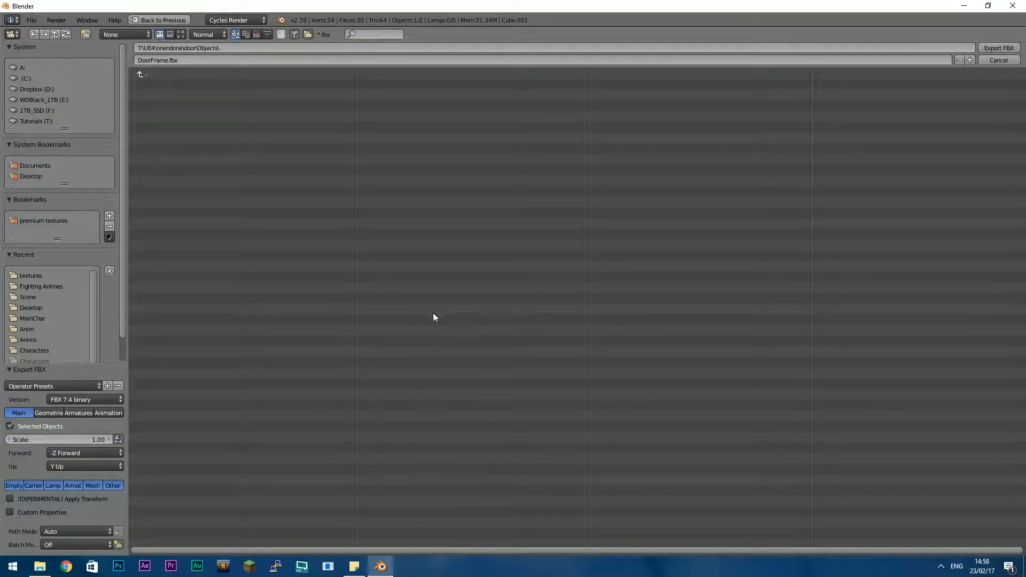
click(997, 46)
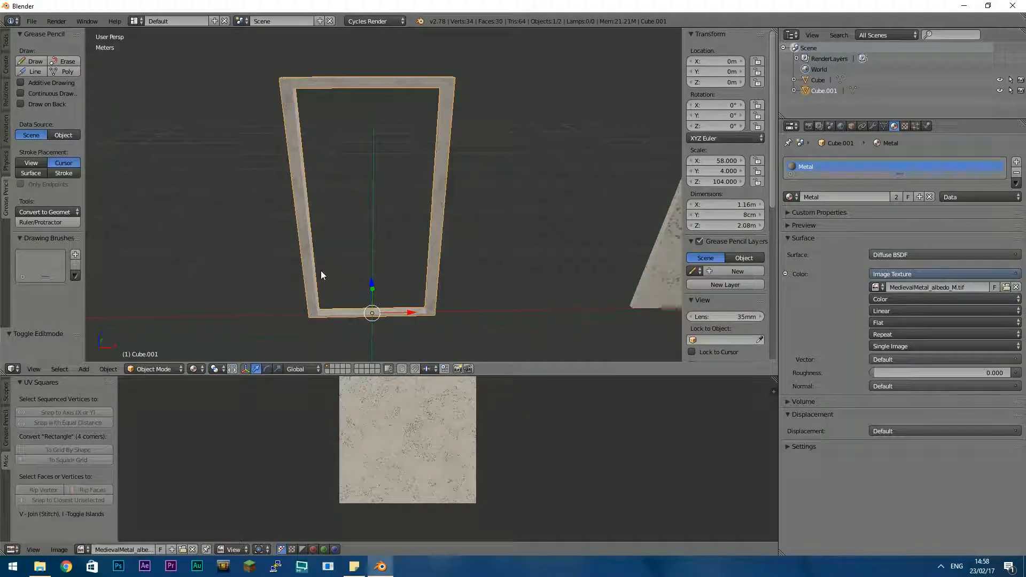
Select the door panel and set its X location to 0 m
right_click(651, 275)
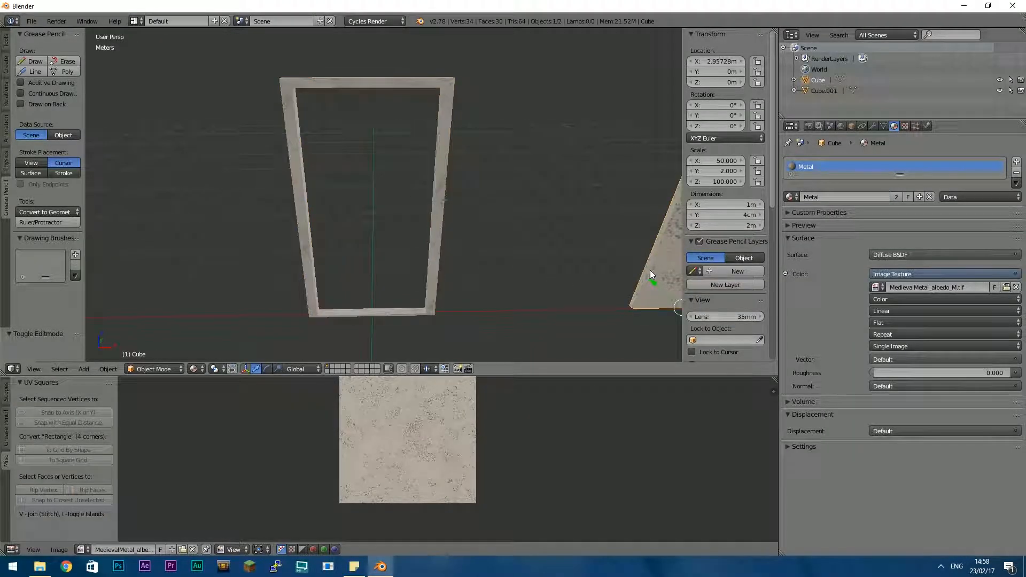
click(717, 60)
text(0)
key(Return)
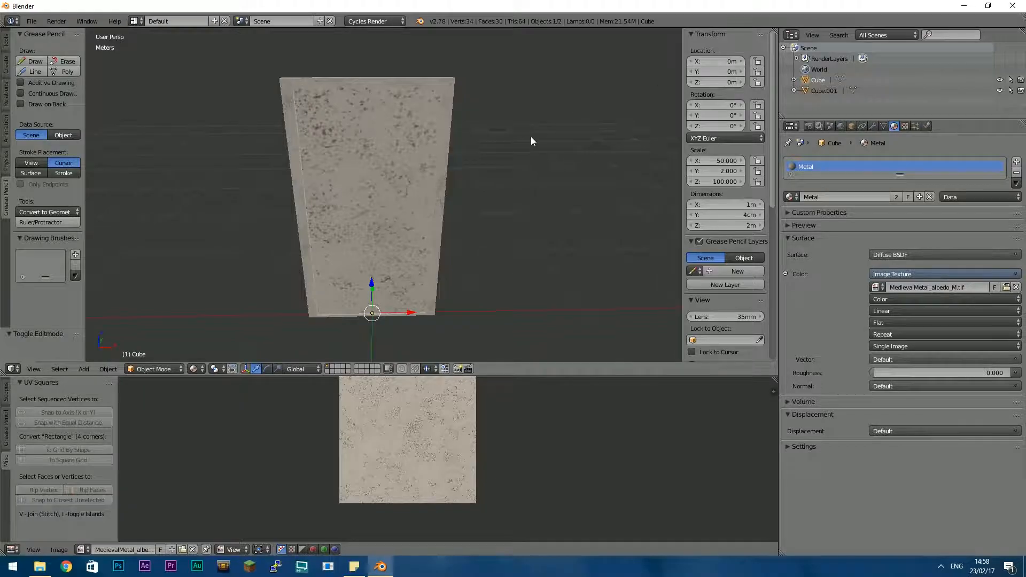
Export only the selected door panel as Door.fbx into the Objects folder, and save the Blender file
click(32, 21)
click(32, 21)
mouse_move(50, 224)
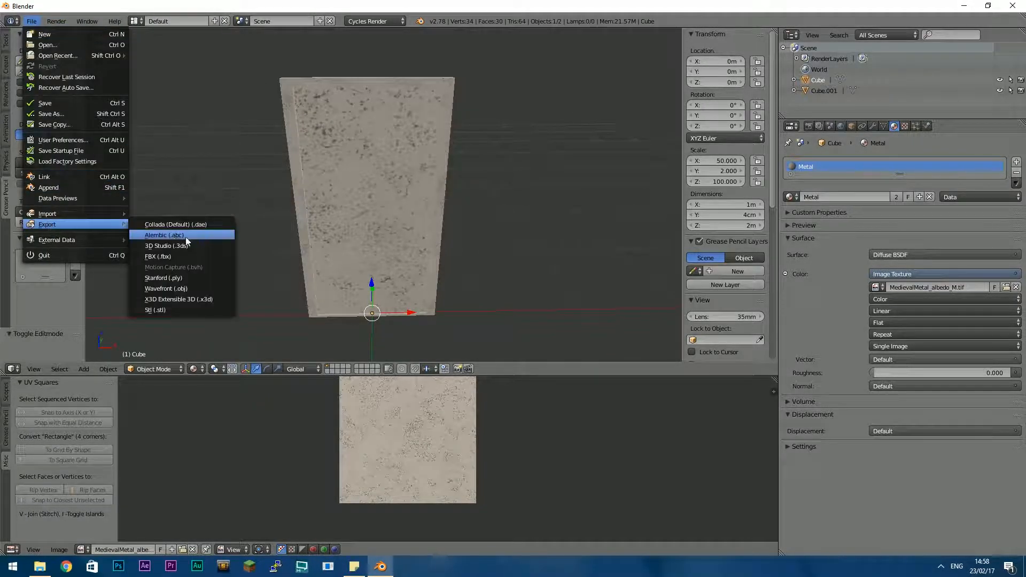
click(180, 257)
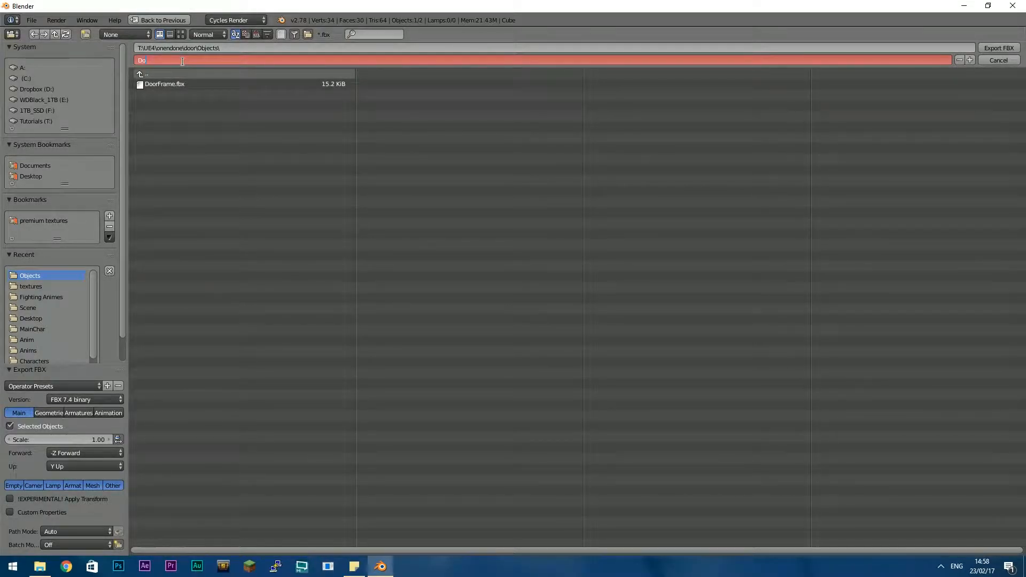
key(Return)
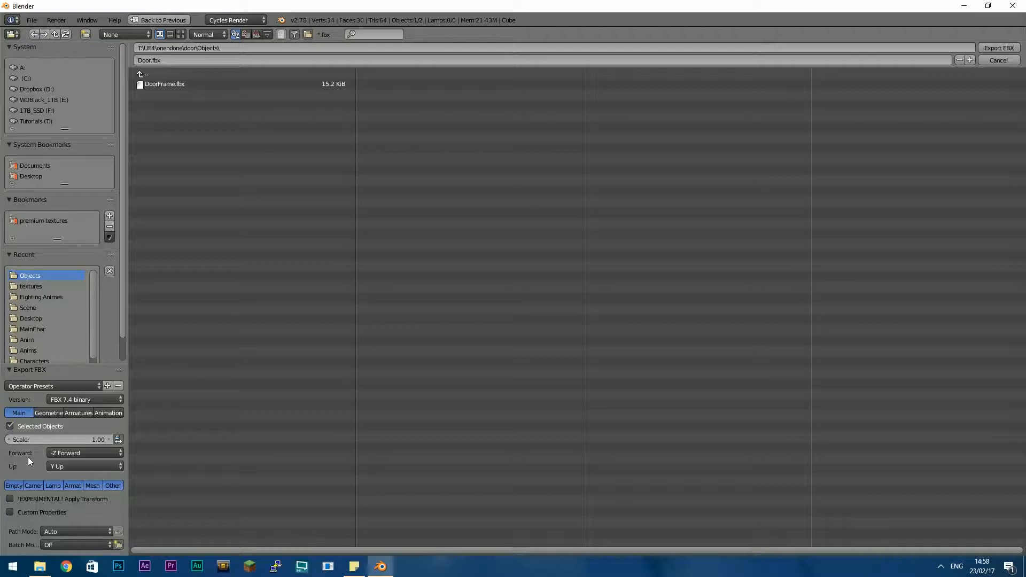
click(989, 47)
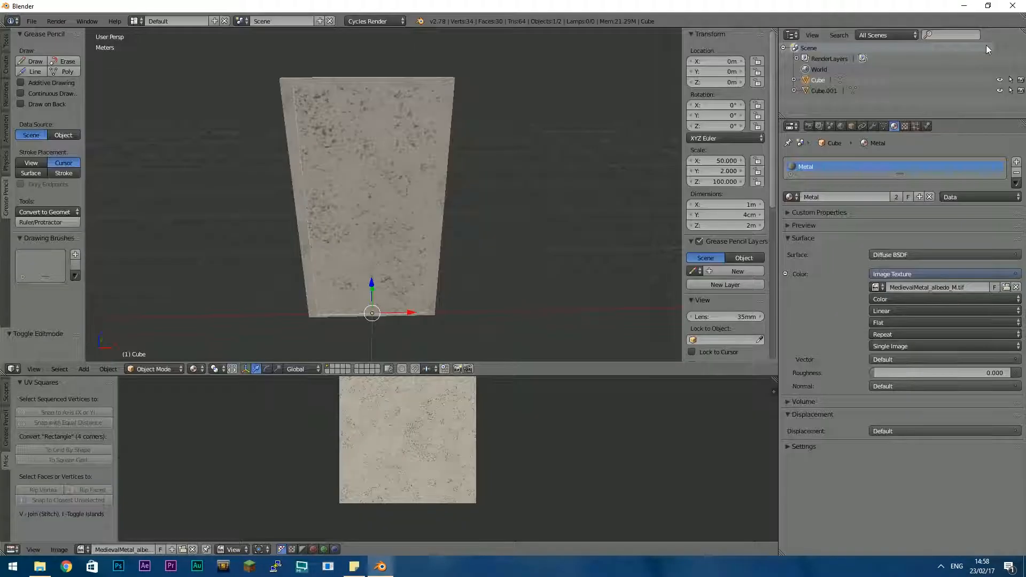
click(34, 24)
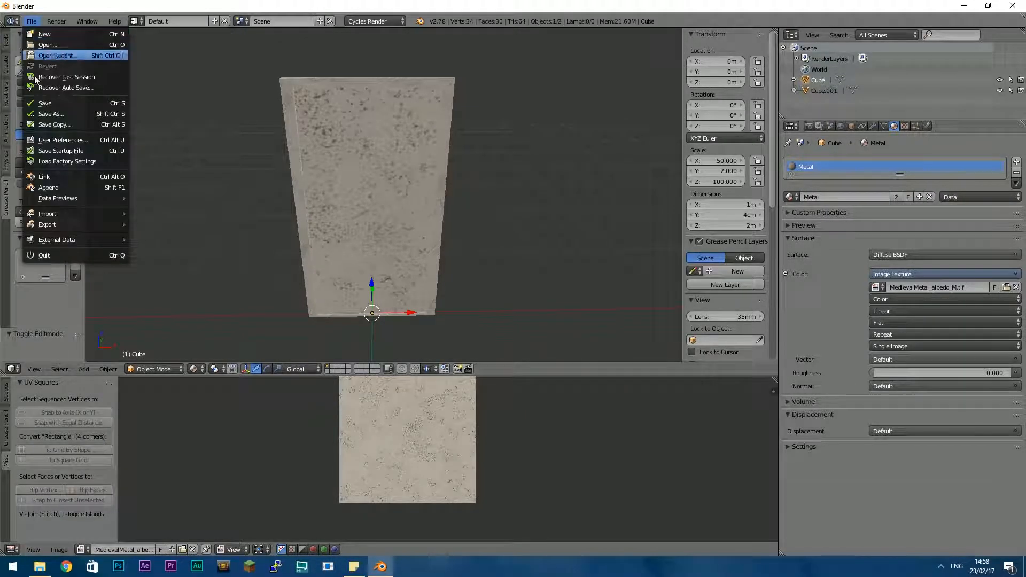
click(51, 102)
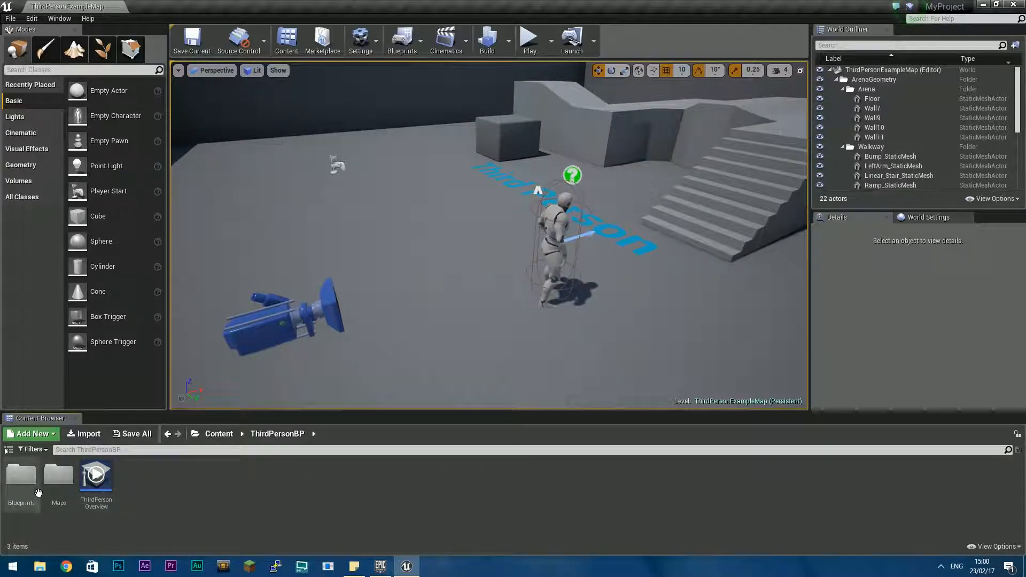
Switch to Unreal Editor and create a folder named Meshes inside the ThirdPersonBP content folder
double_click(21, 476)
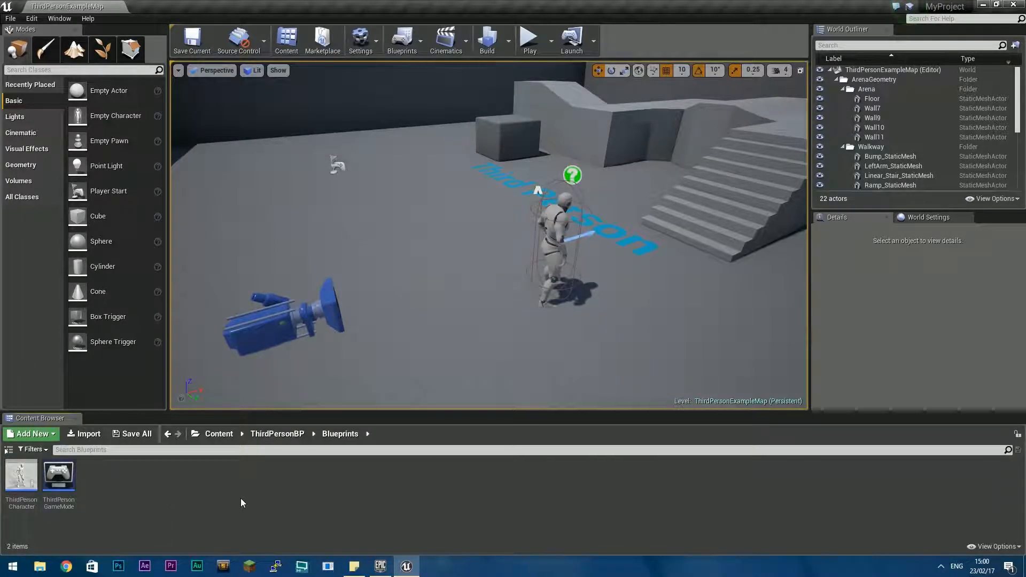
click(219, 433)
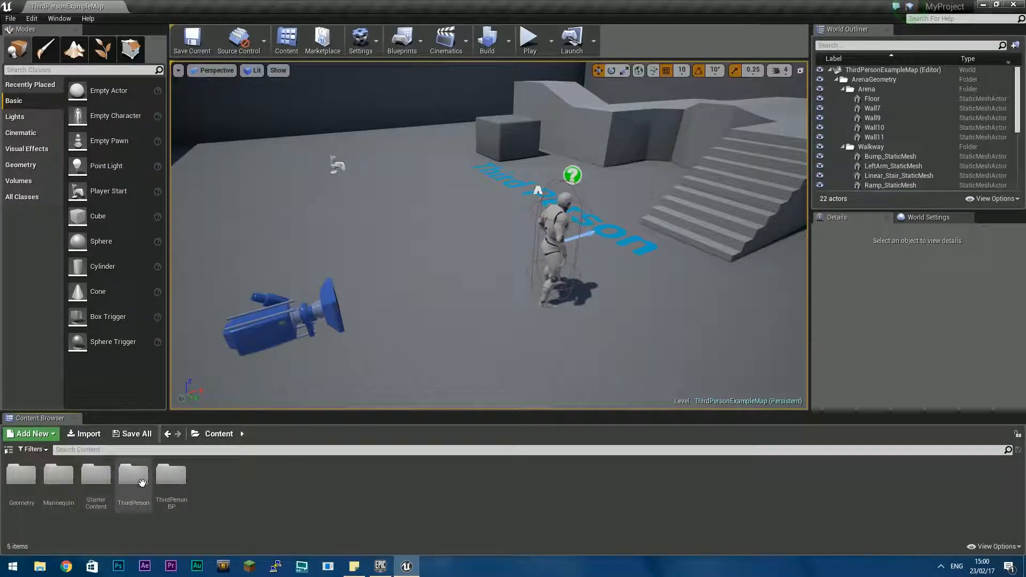
double_click(171, 490)
right_click(173, 497)
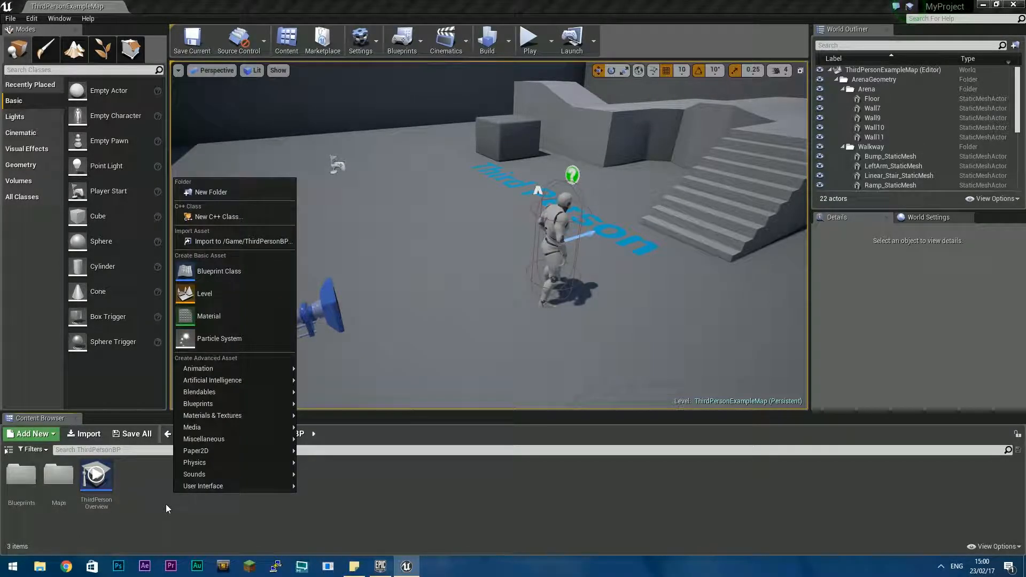
click(209, 196)
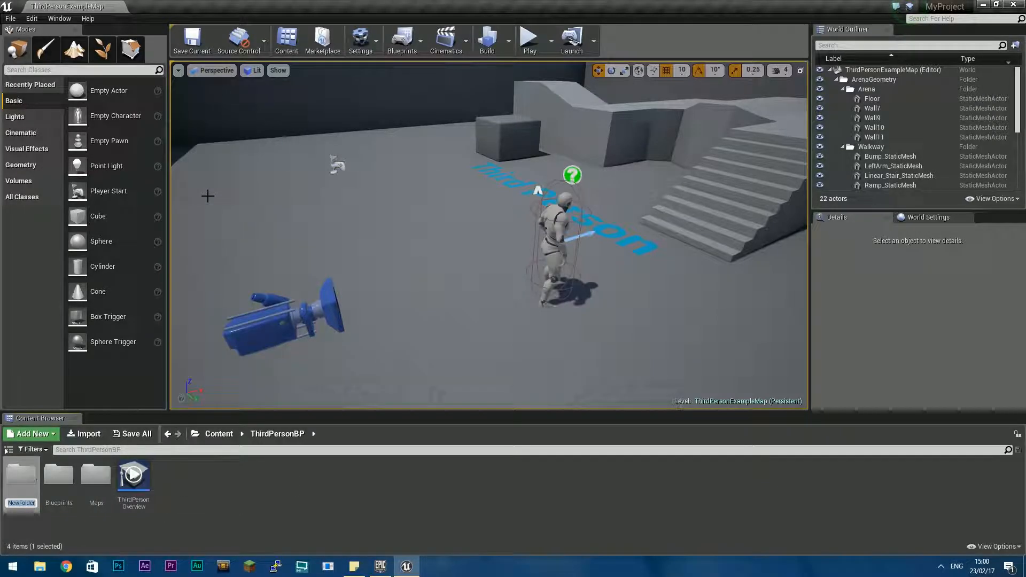
text(MEshe)
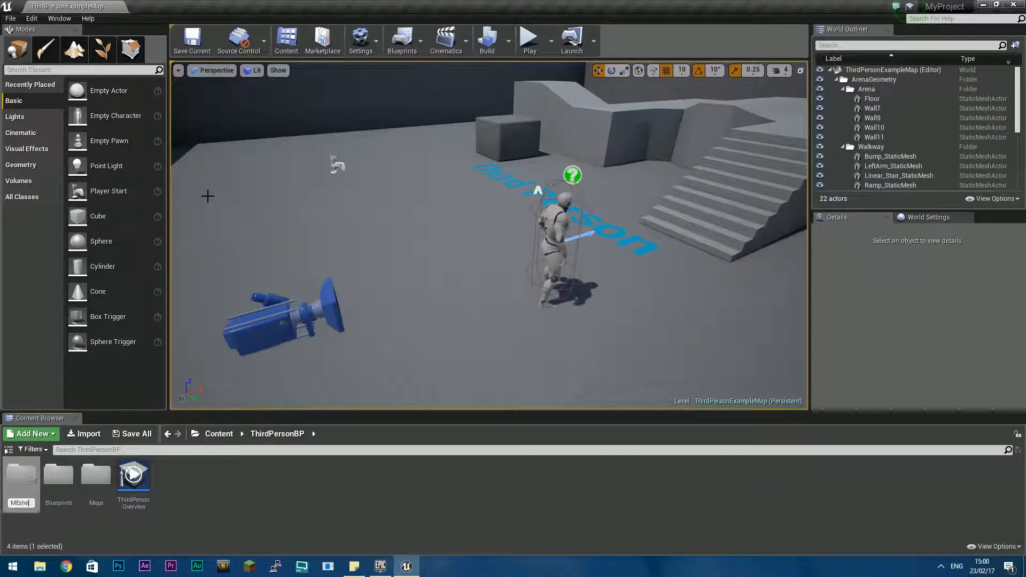
text(s)
key(Return)
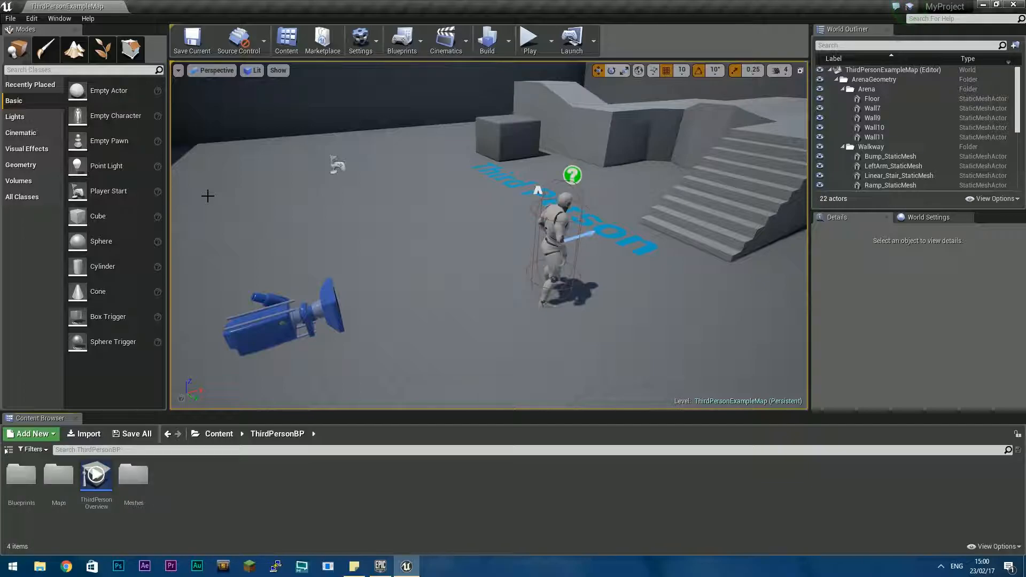
Open the Meshes folder and choose DoorFrame.fbx from the door project's Objects folder for import
double_click(133, 475)
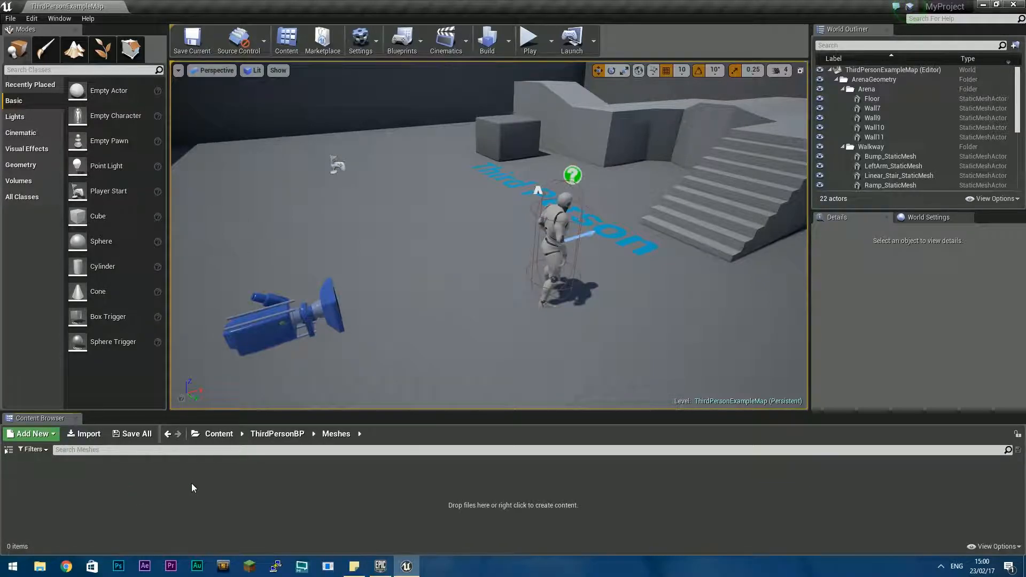
right_click(188, 497)
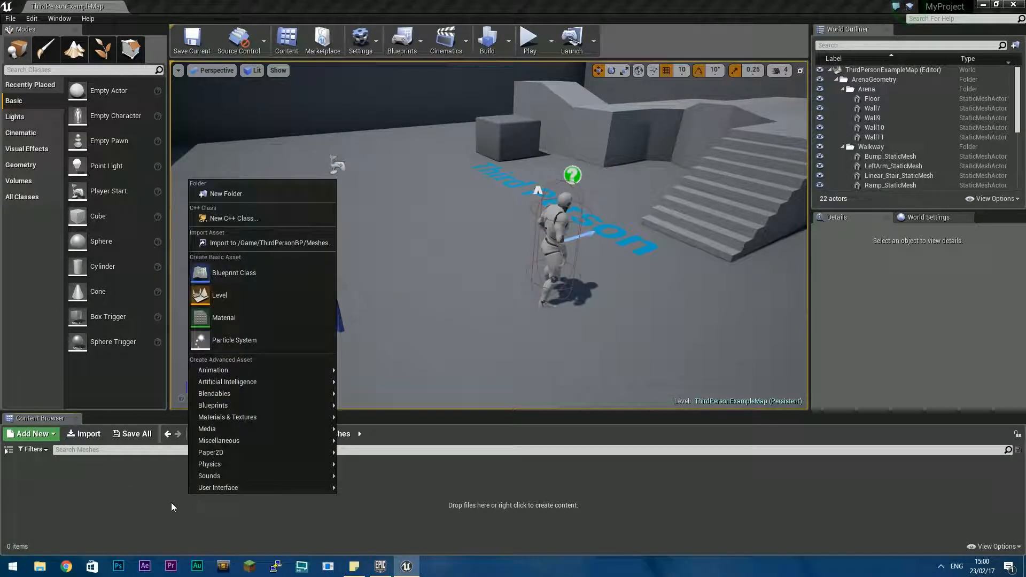
click(98, 437)
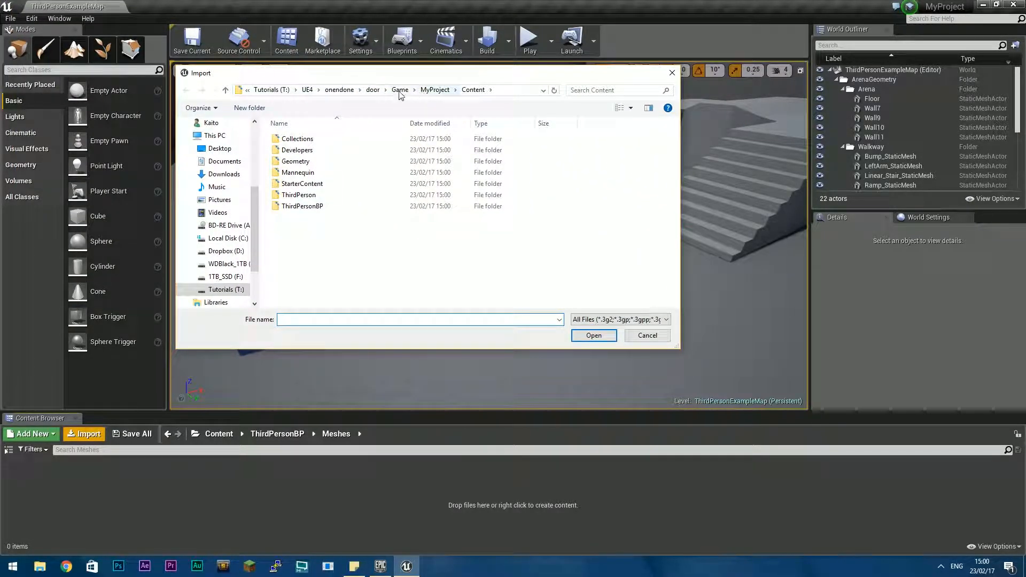
click(373, 91)
double_click(297, 152)
double_click(299, 151)
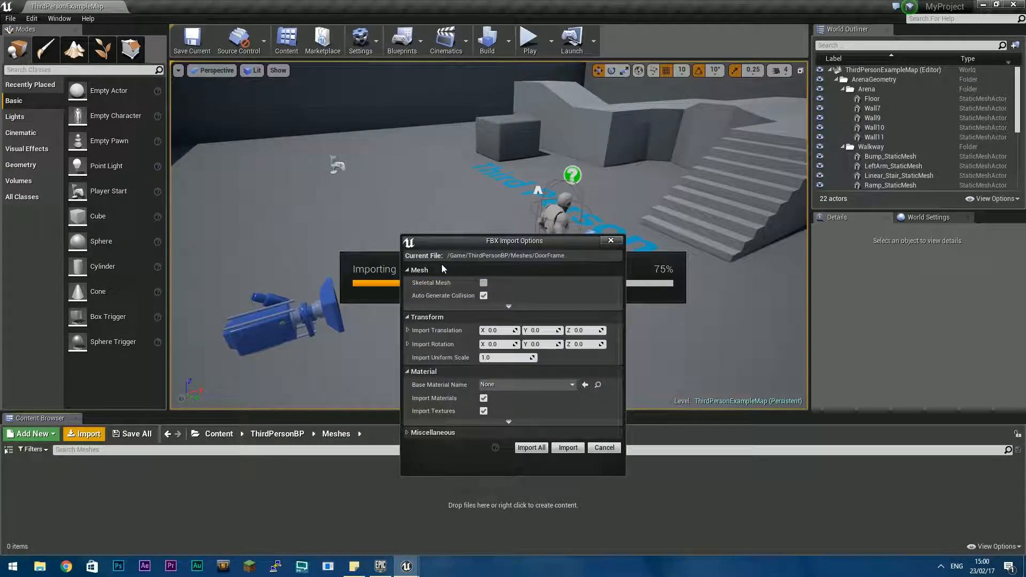
Expand the advanced mesh import options, import the door frame with the default settings, and close the message log
click(509, 306)
scroll(553, 412, down, 2)
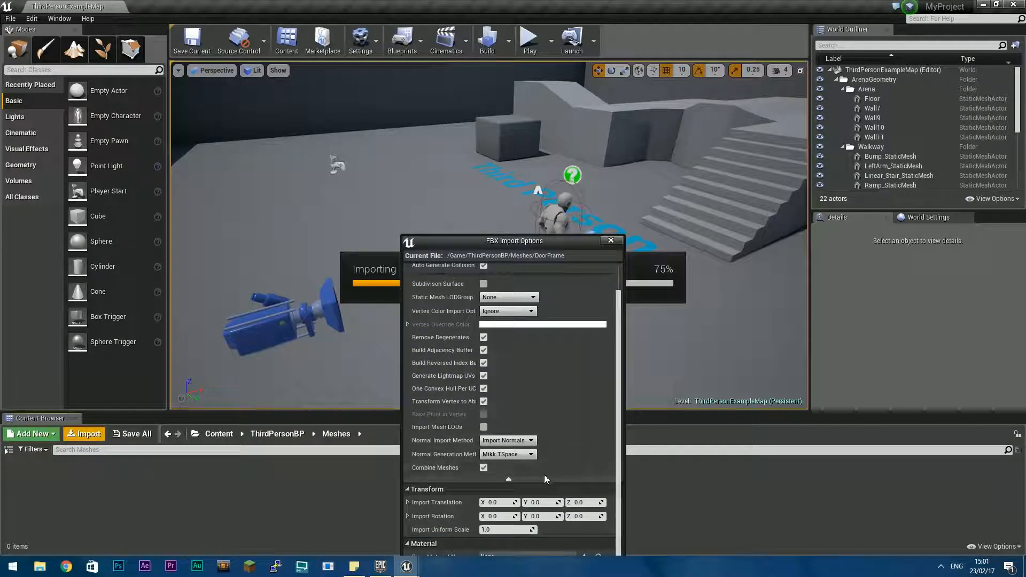
drag(528, 245, 559, 172)
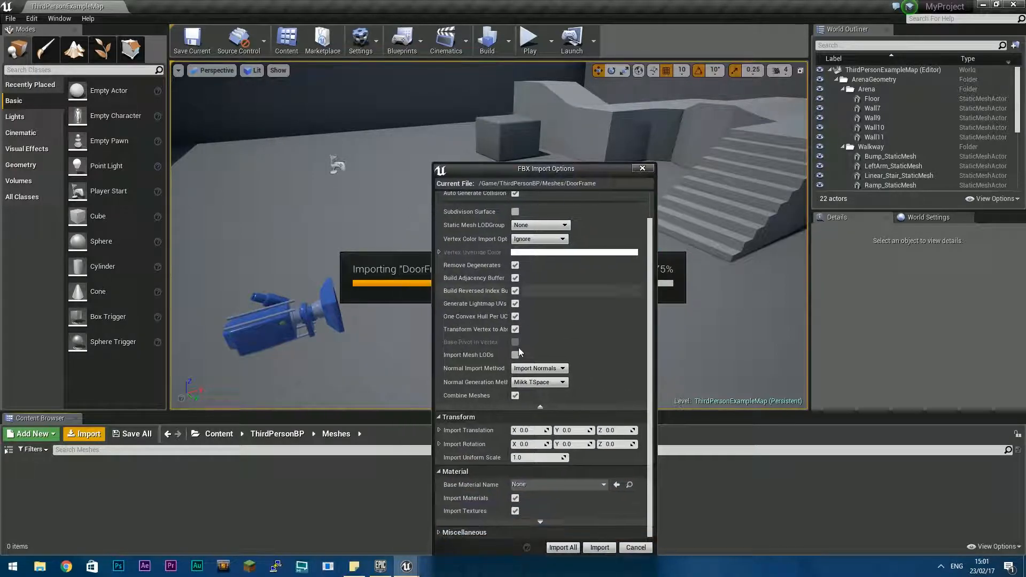
click(565, 550)
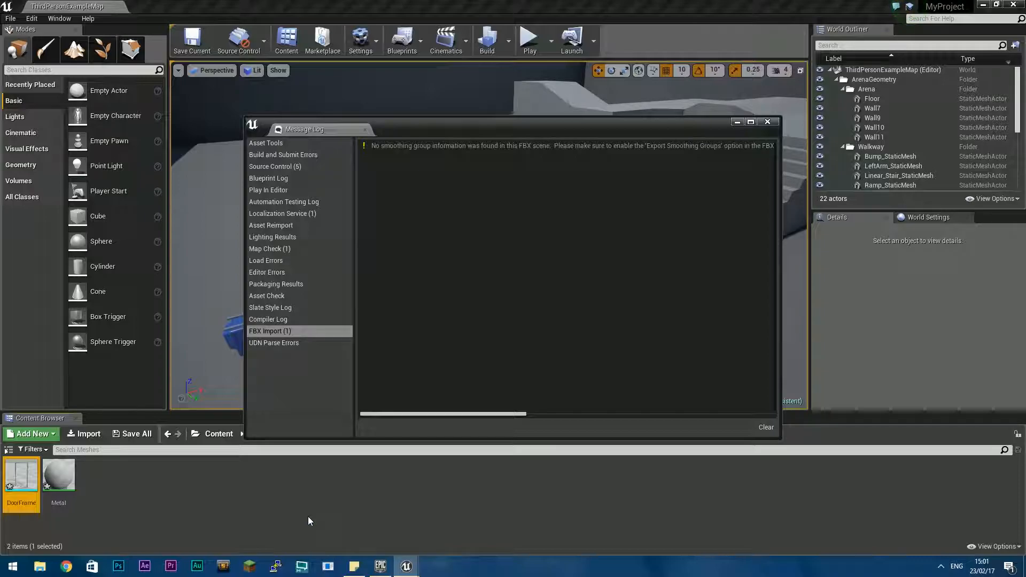
click(767, 123)
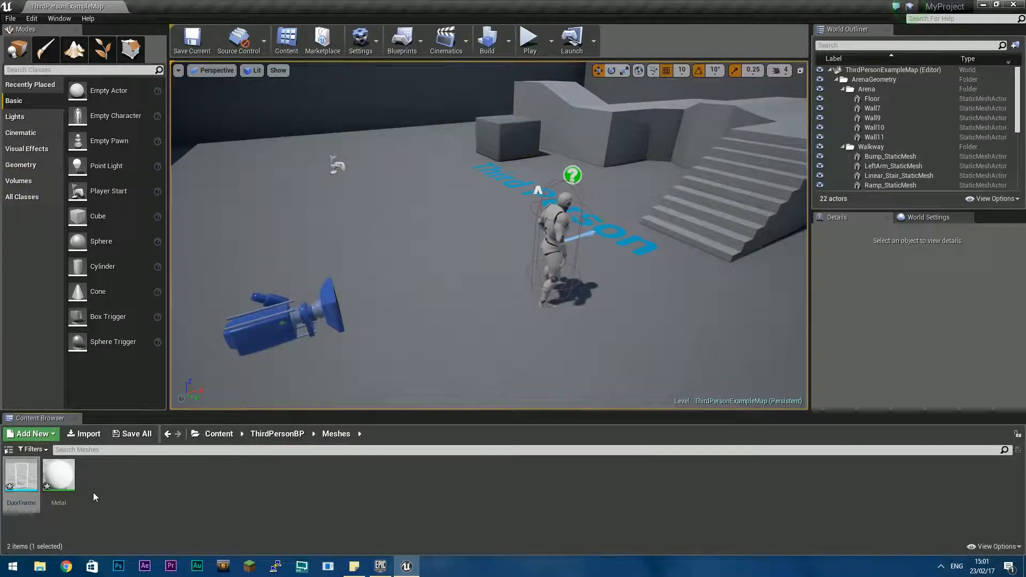
Open the imported DoorFrame mesh, examine its collision and bounds from several angles, and save the mesh
double_click(20, 479)
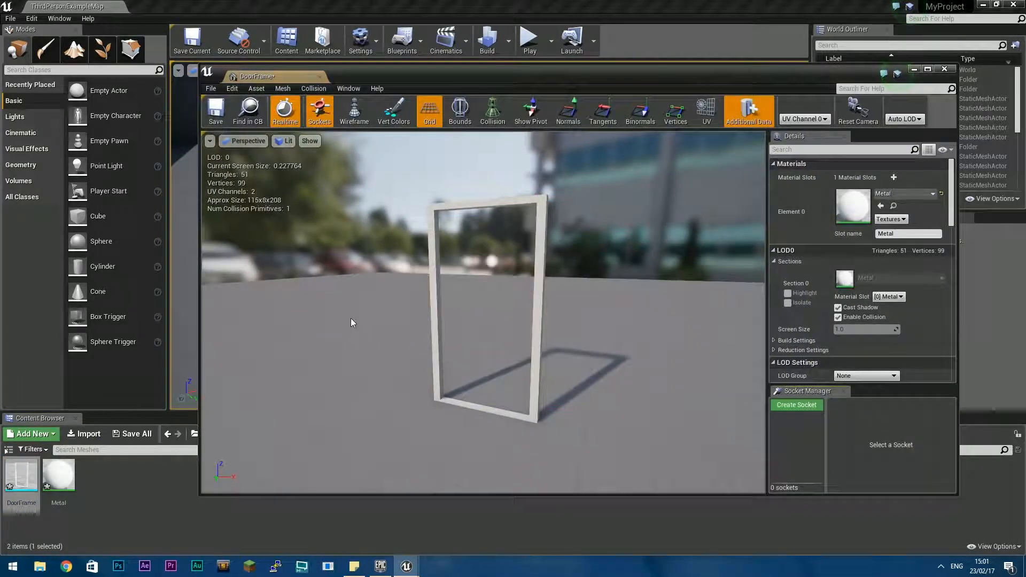
drag(458, 282, 471, 280)
mouse_move(470, 280)
right_down()
mouse_move(458, 278)
mouse_move(501, 268)
mouse_move(476, 271)
right_up()
click(493, 111)
right_drag(492, 171, 478, 154)
right_drag(525, 238, 517, 235)
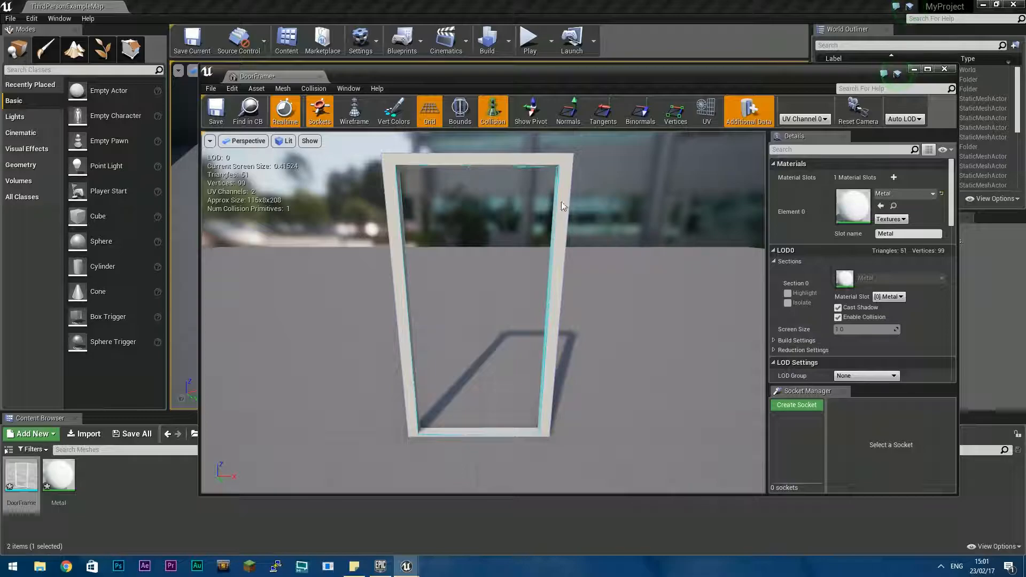
right_drag(516, 263, 516, 263)
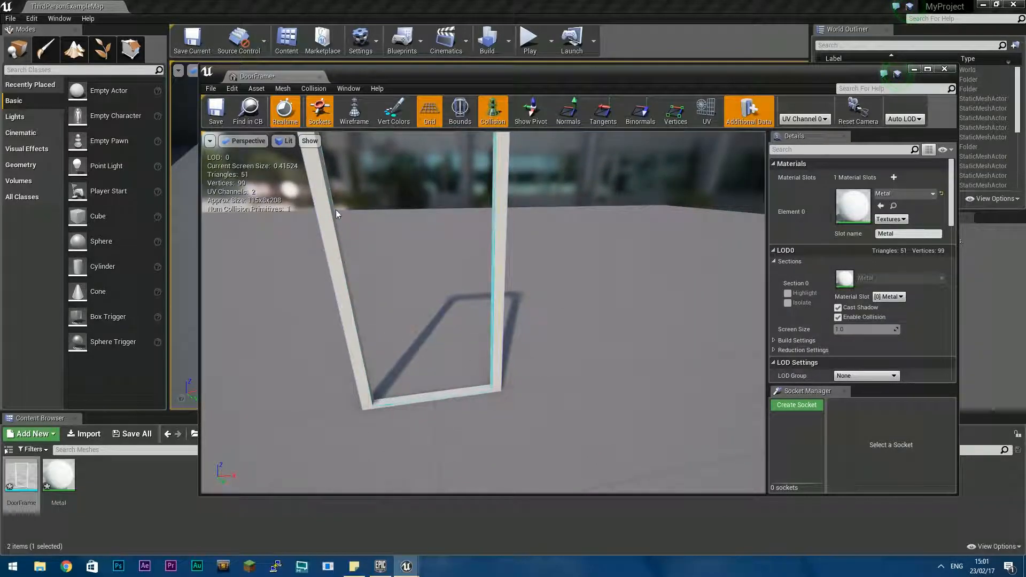
click(459, 111)
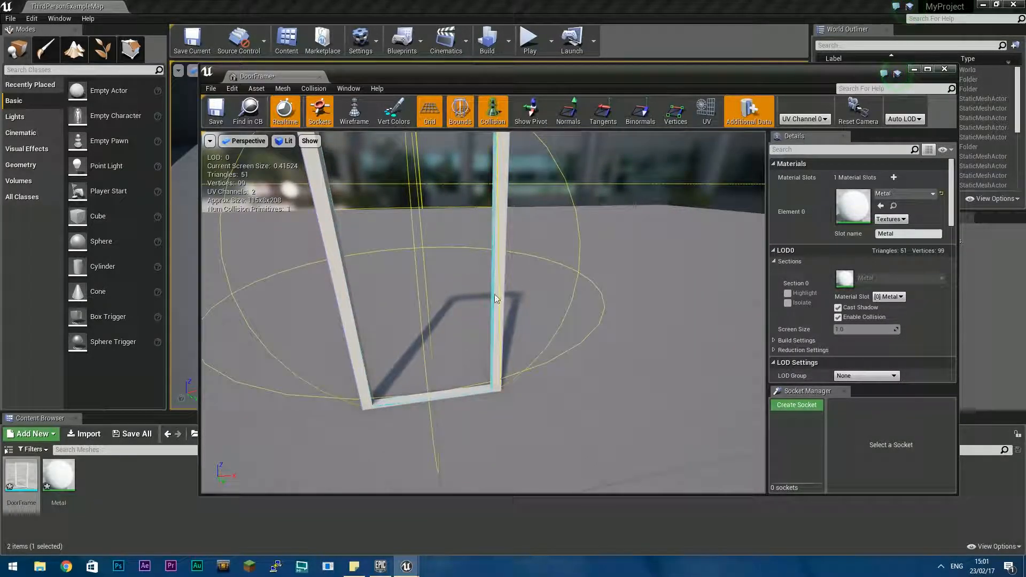
click(458, 119)
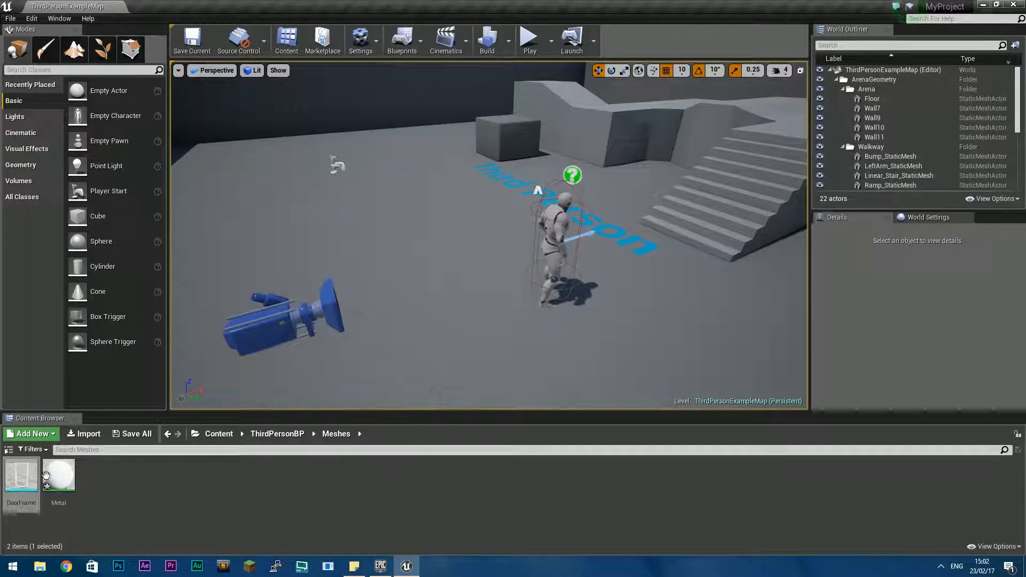
Import Door.fbx into the Meshes folder with the default FBX options and close the message log
click(84, 434)
click(290, 139)
double_click(290, 139)
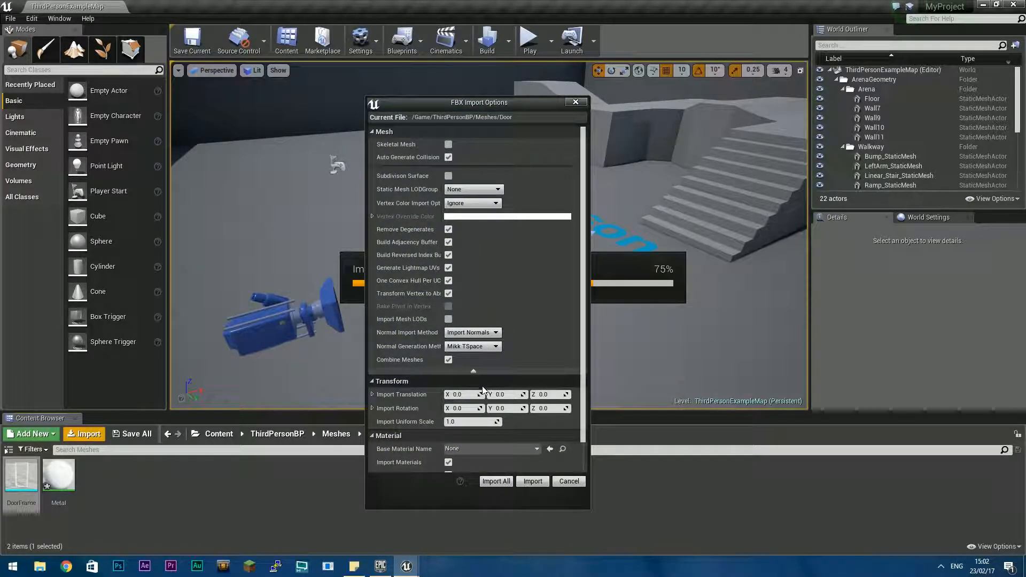
scroll(439, 432, down, 2)
click(395, 466)
scroll(453, 429, down, 3)
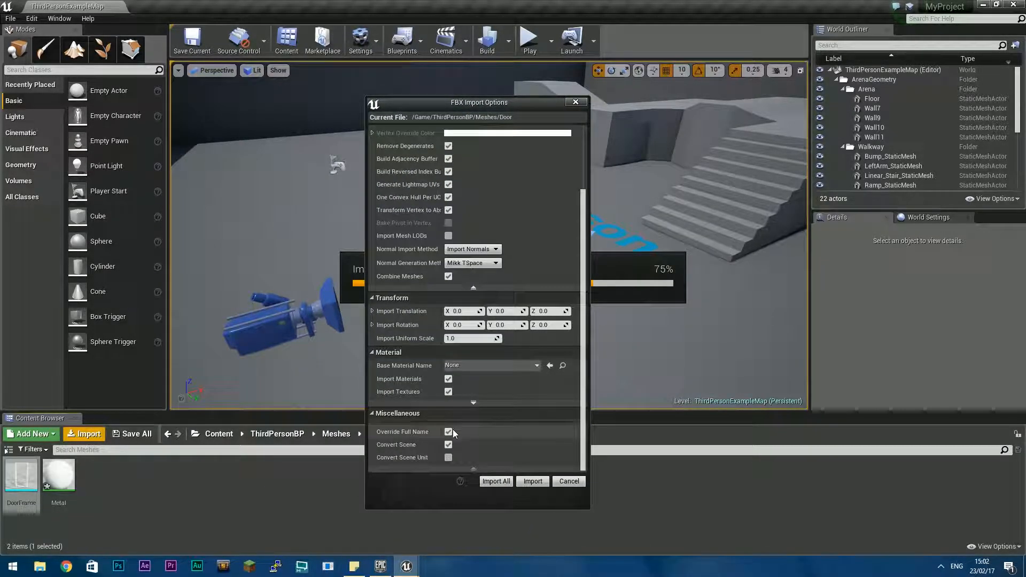
click(502, 484)
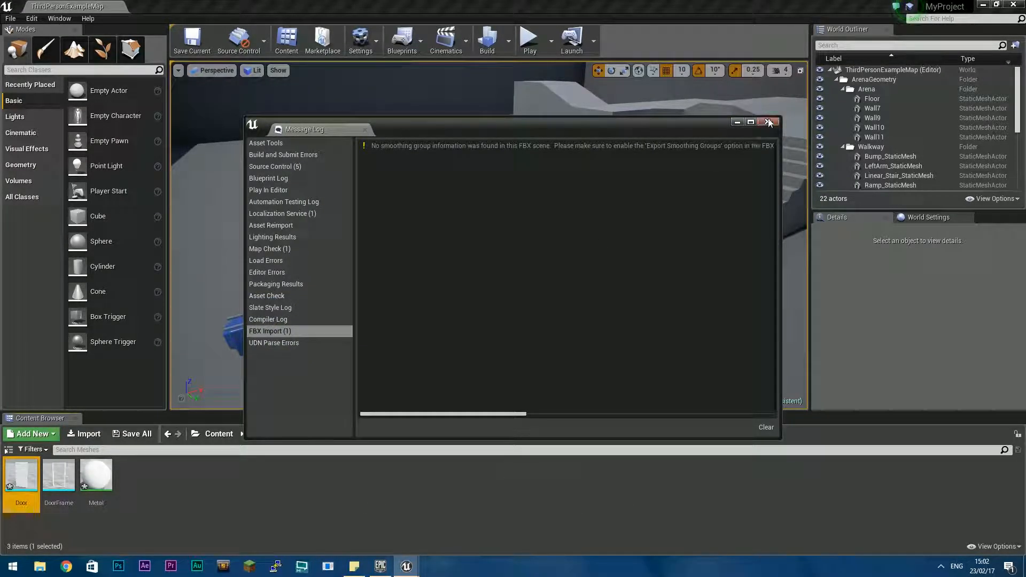
Open the imported Door mesh, check its simplified collision, save the mesh and close its editor
double_click(21, 476)
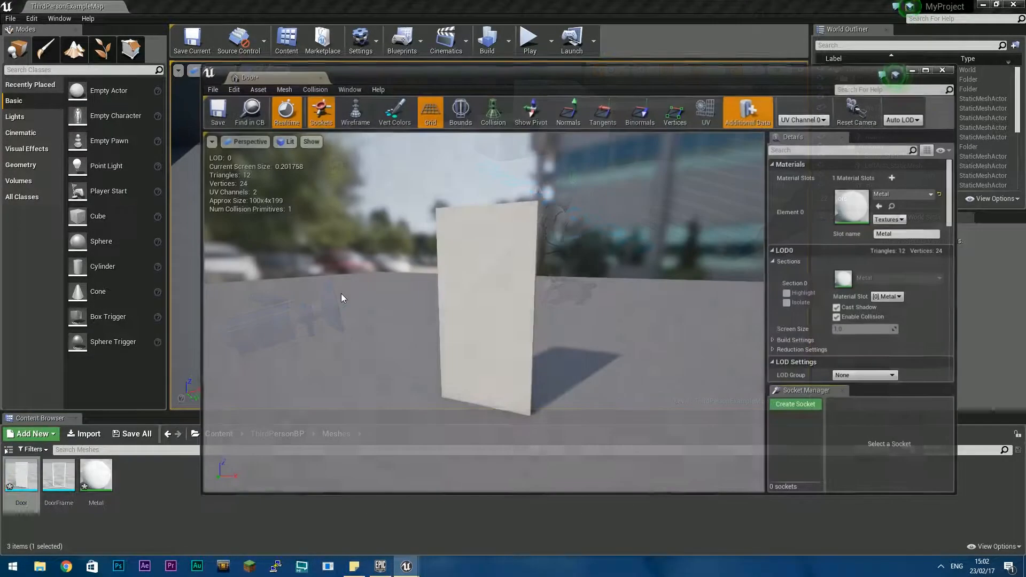
middle_drag(479, 236, 473, 132)
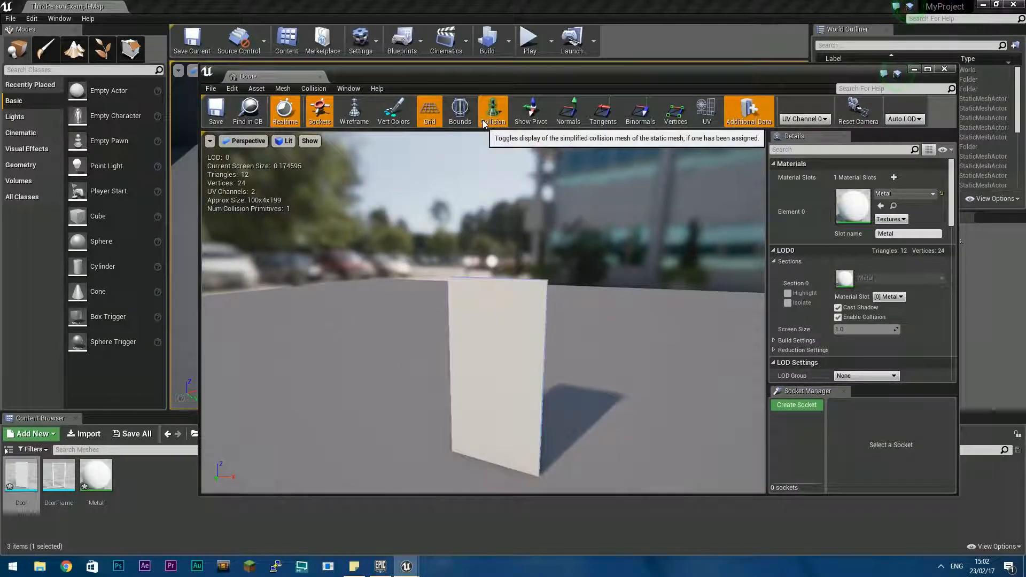
click(216, 122)
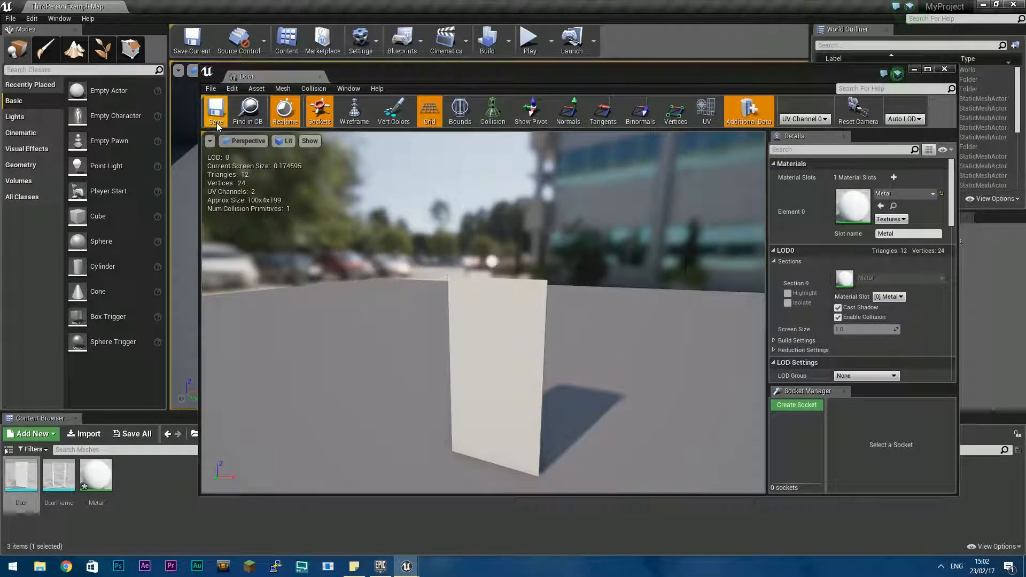
click(946, 70)
right_drag(535, 235, 481, 187)
right_drag(408, 351, 425, 381)
click(65, 489)
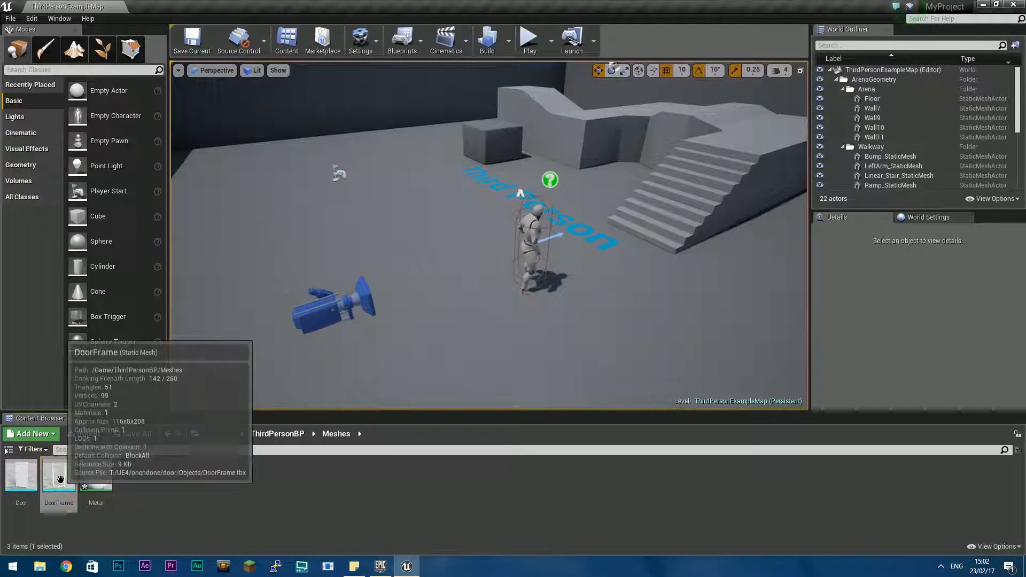
right_click(68, 490)
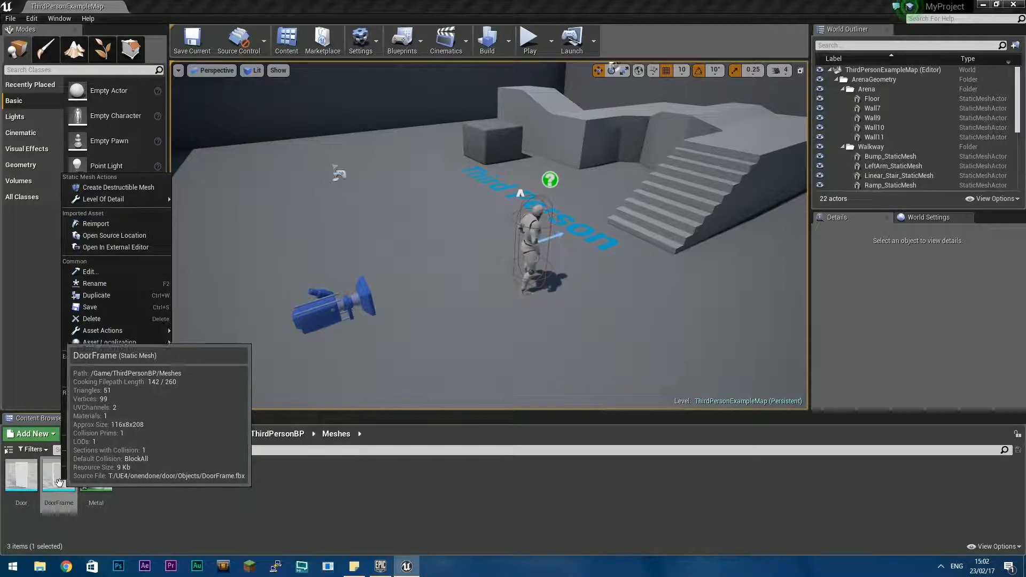
click(200, 494)
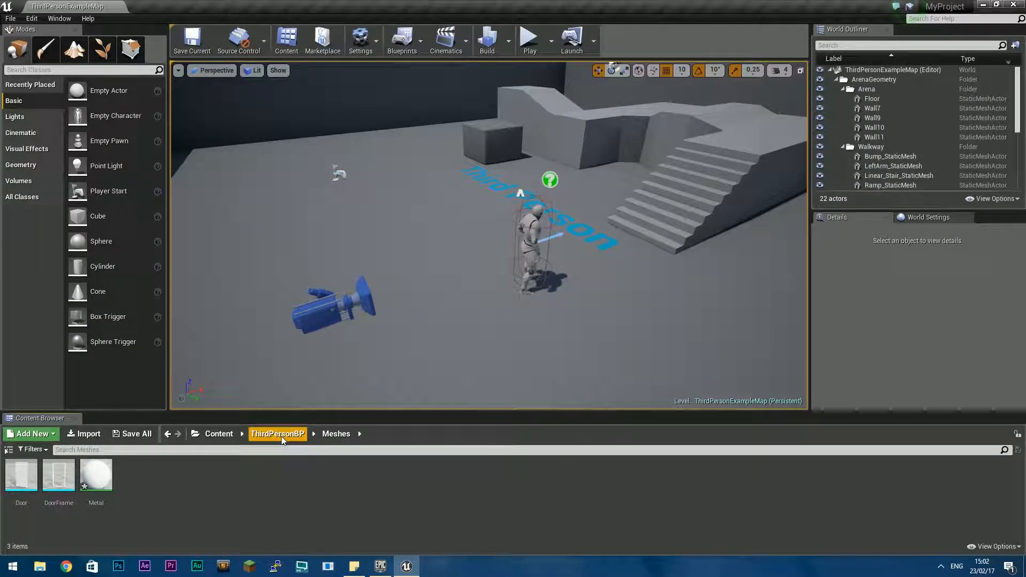
Create an Actor blueprint class named Door in the ThirdPersonBP Blueprints folder
click(281, 434)
double_click(21, 475)
right_click(171, 517)
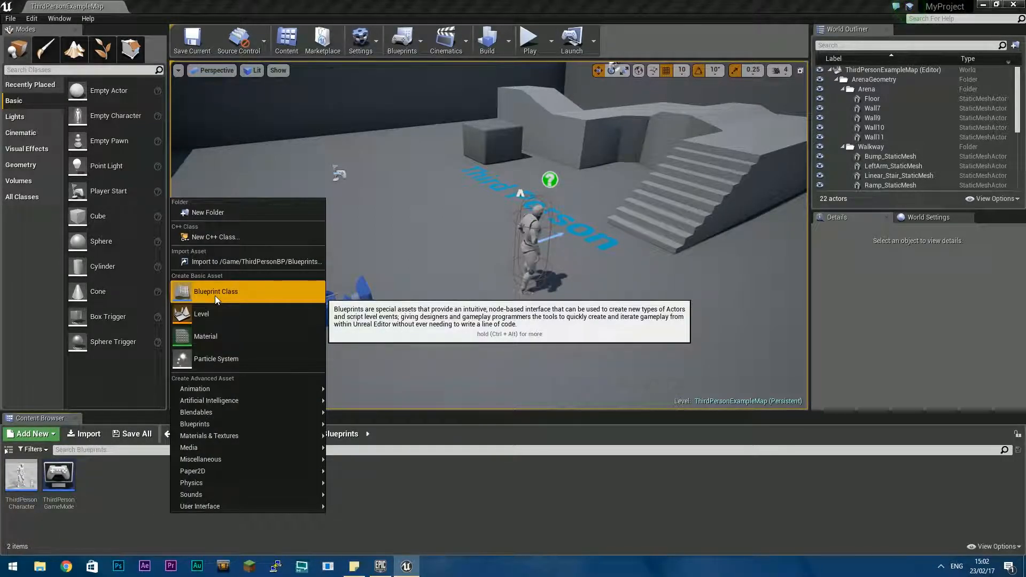
mouse_move(208, 426)
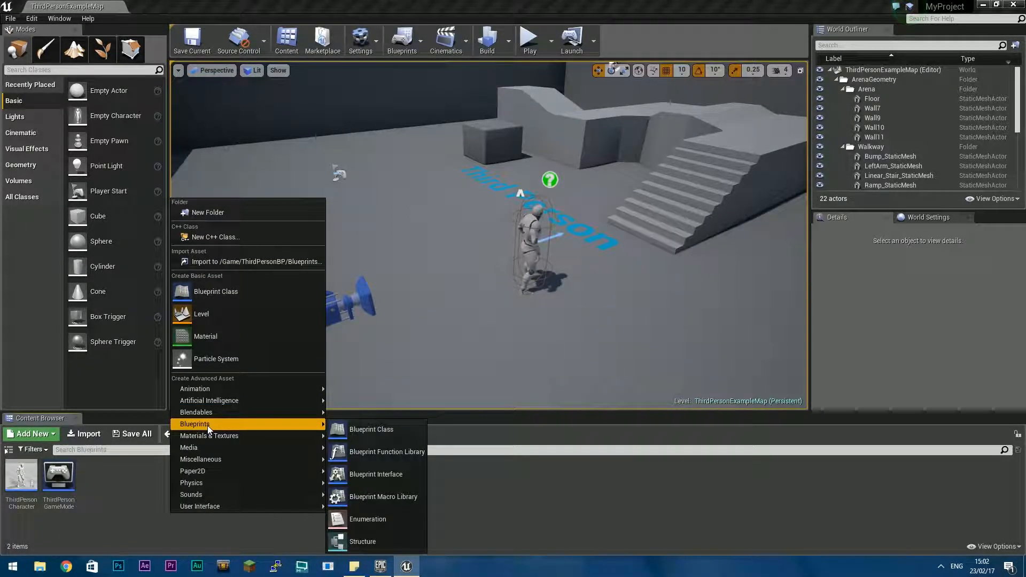
click(359, 434)
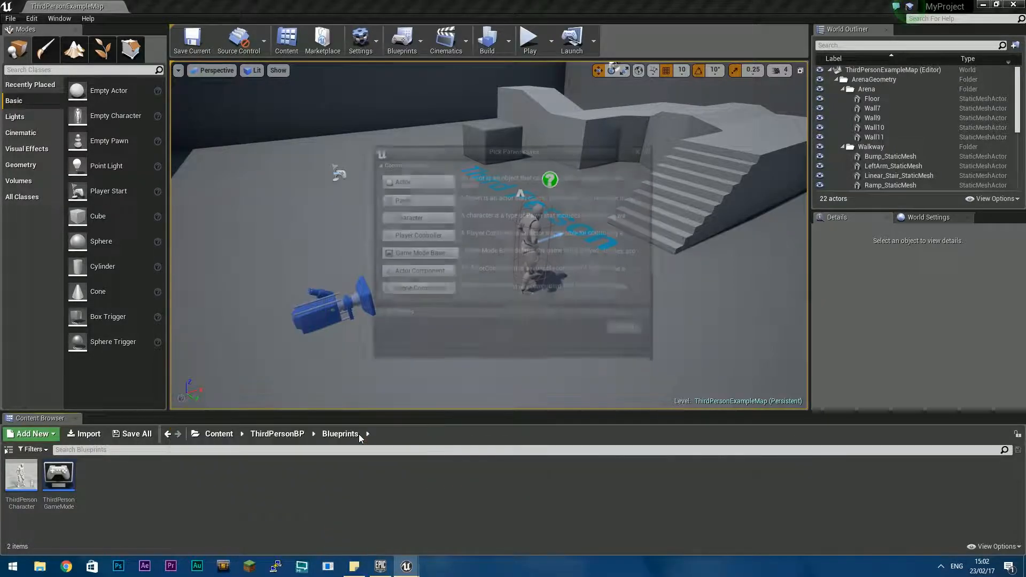
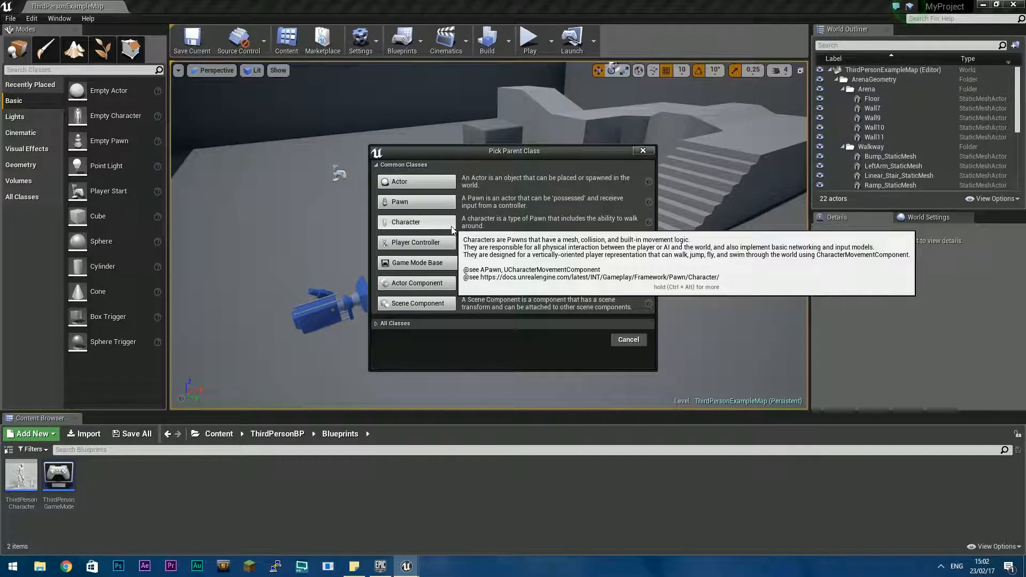
click(421, 187)
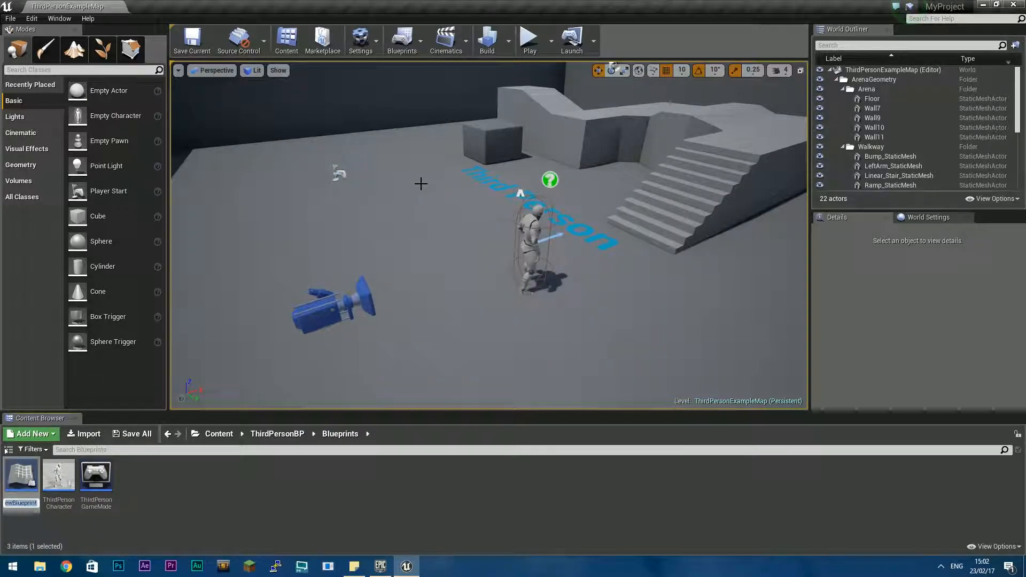
text(Door)
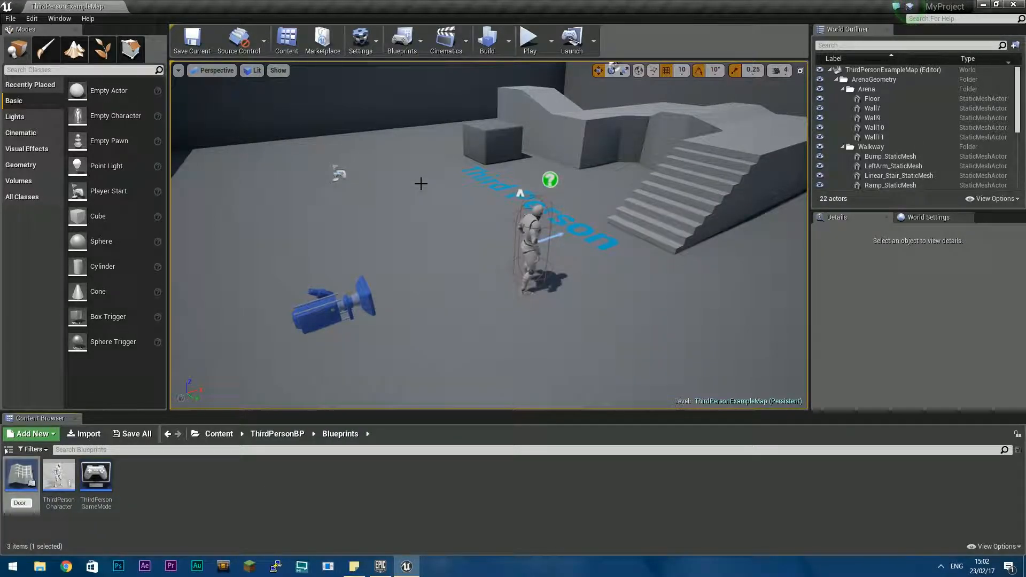
key(Return)
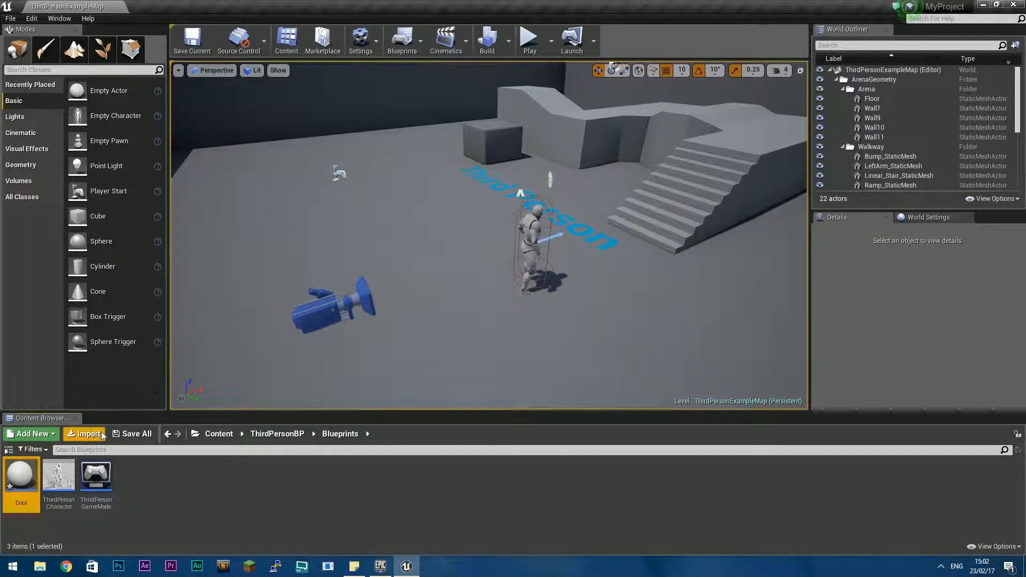
Open the Door blueprint docked beside the level editor and select its DefaultSceneRoot component
double_click(21, 478)
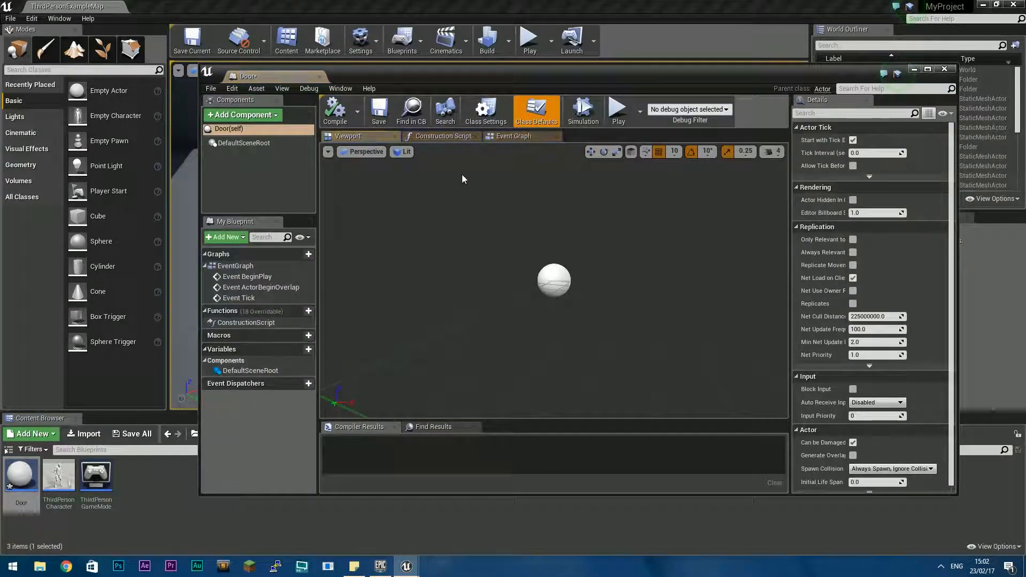
drag(280, 78, 285, 7)
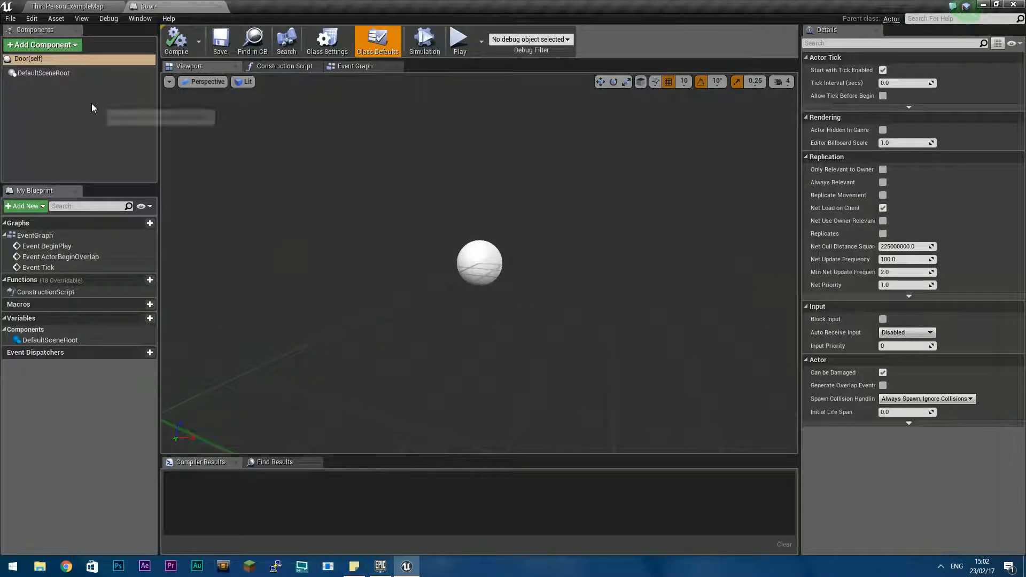
click(31, 72)
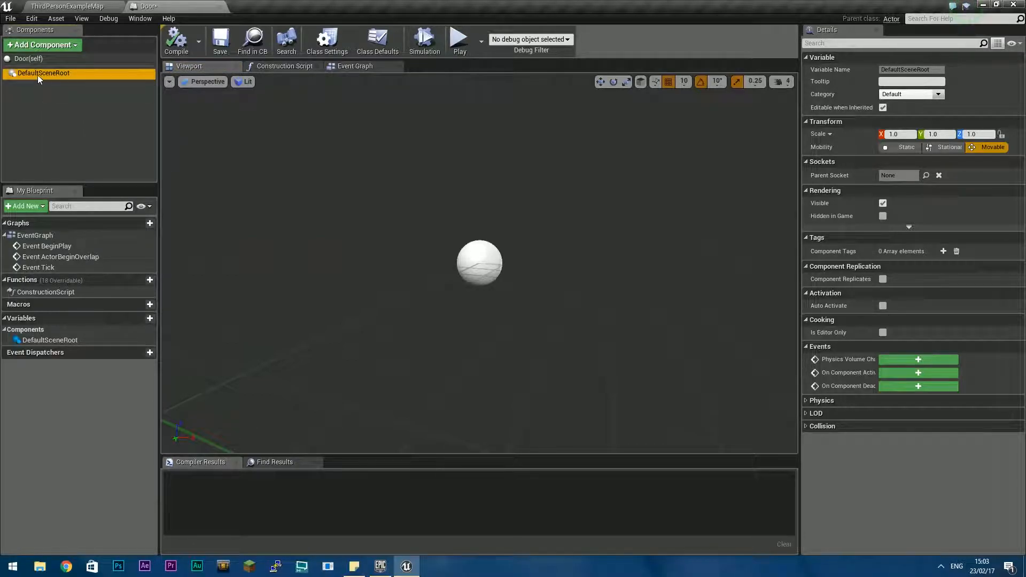
right_click(38, 73)
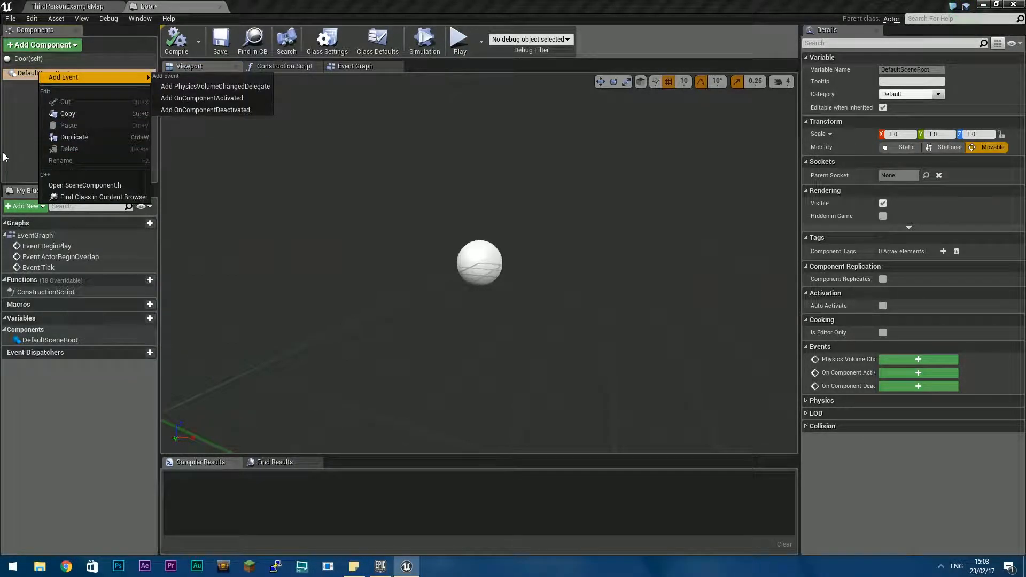
Search the addable components for mesh and add a Custom Mesh component under DefaultSceneRoot
click(43, 46)
text(mesh)
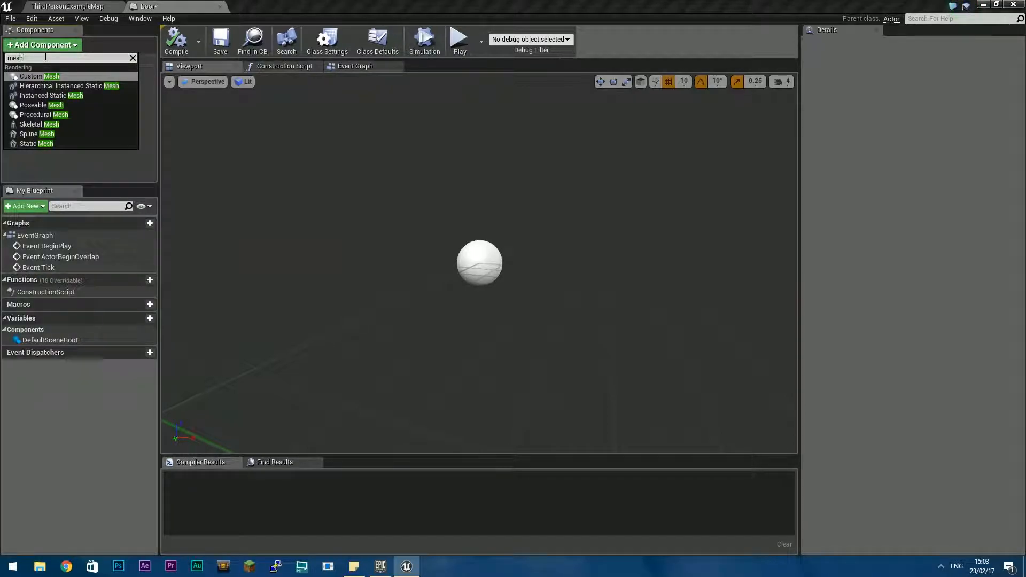
key(Down)
key(Down)
key(Down)
key(Down)
key(Down)
key(Up)
key(Up)
key(Up)
key(Up)
key(Up)
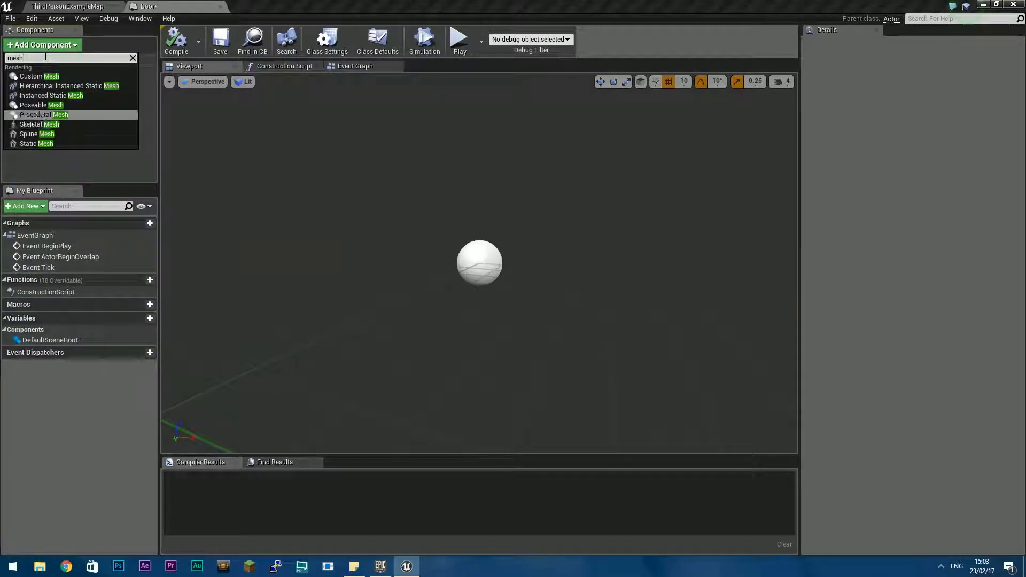
key(Return)
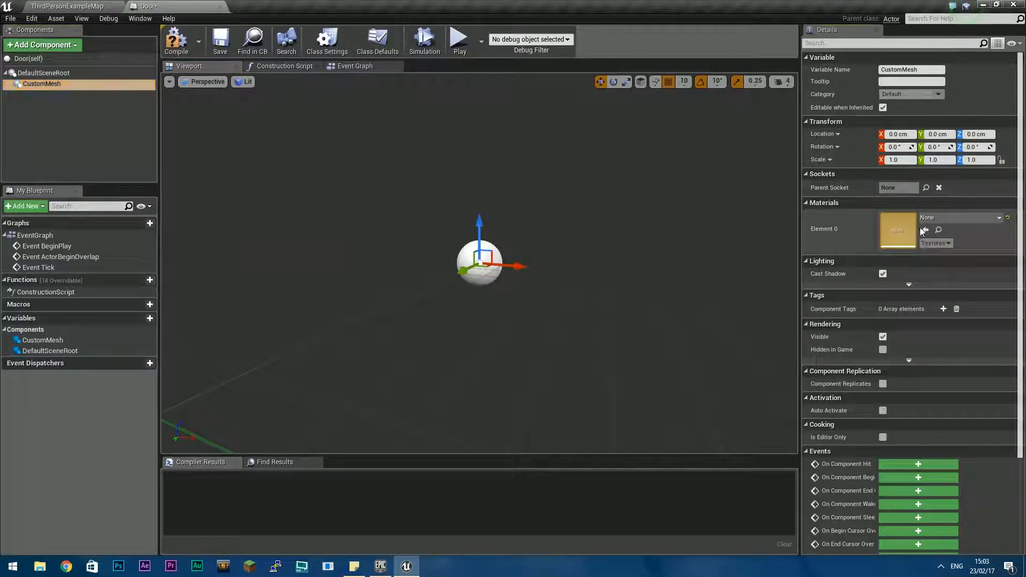
Review the CustomMesh component's material and other settings, then delete the component and reselect DefaultSceneRoot
click(936, 218)
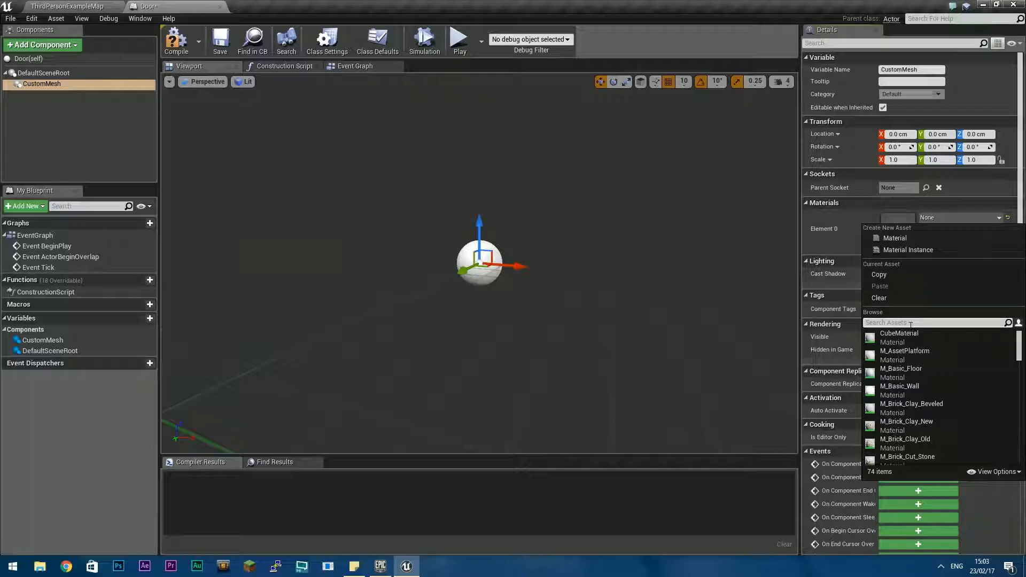
click(837, 227)
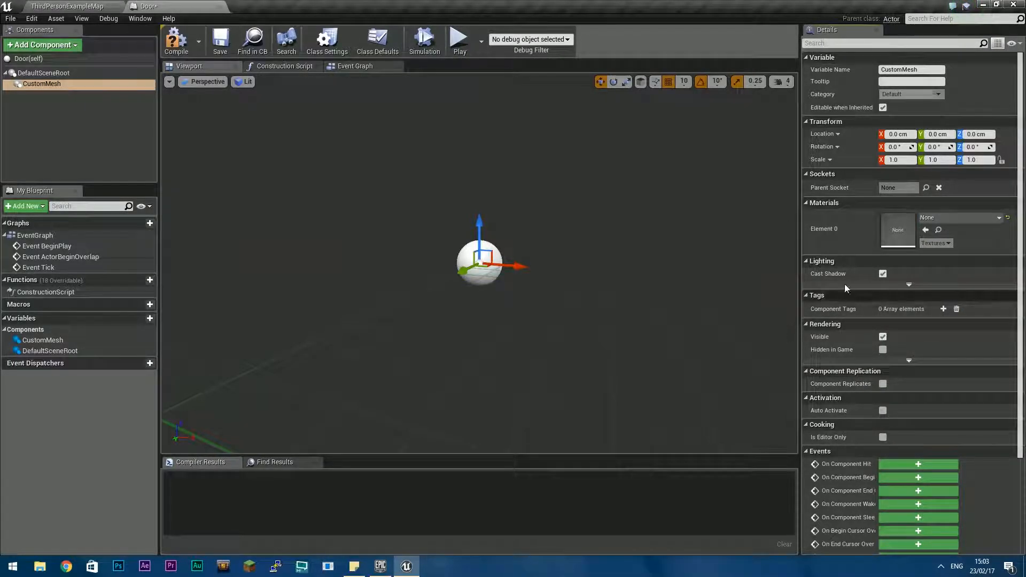
scroll(907, 299, down, 4)
scroll(910, 306, up, 4)
click(23, 97)
click(30, 87)
key(Delete)
click(22, 75)
click(44, 102)
click(35, 74)
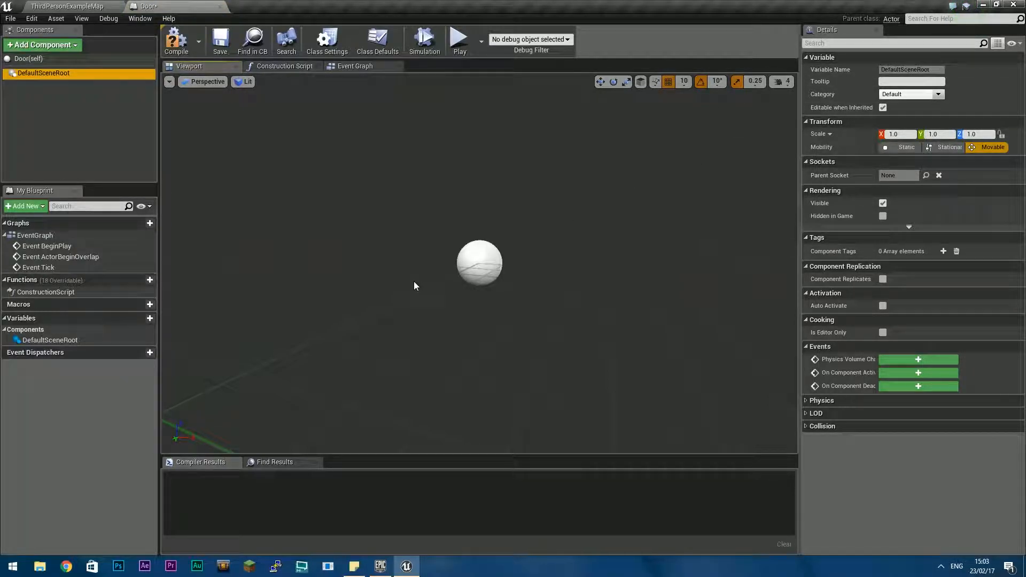
Add a Static Mesh component to the Door blueprint
click(31, 63)
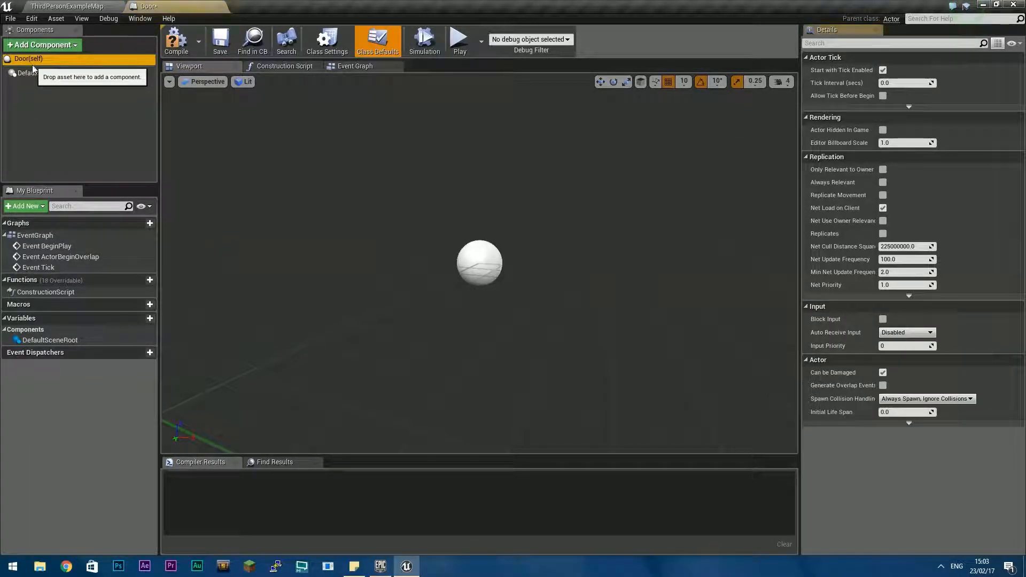
click(33, 72)
click(37, 124)
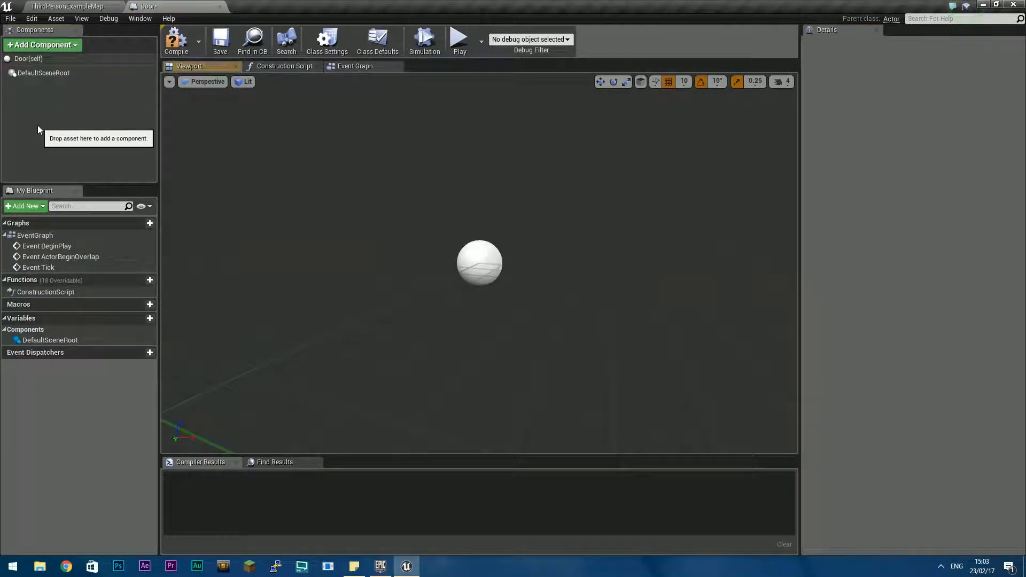
click(39, 45)
text(mesh)
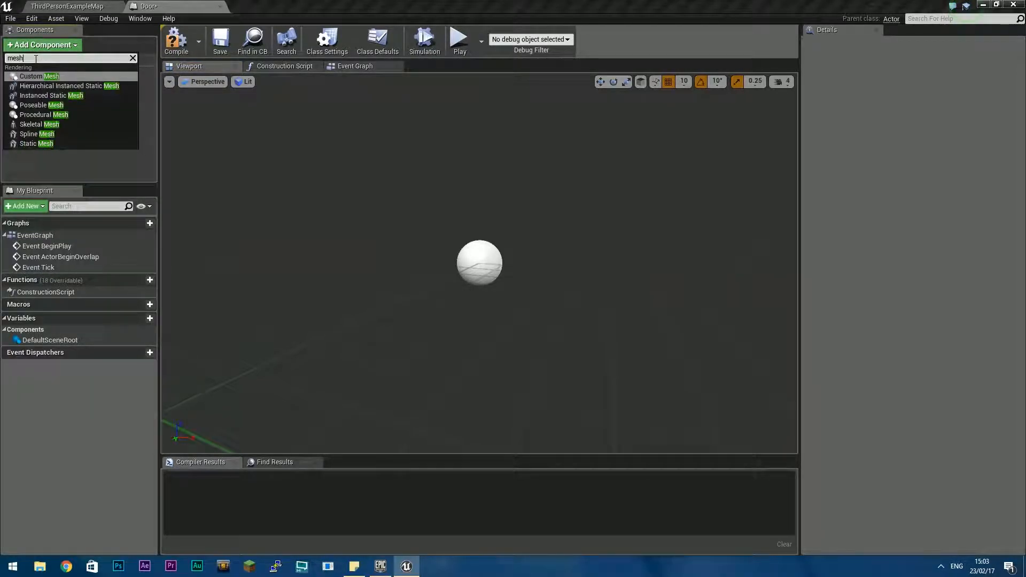
key(Down)
key(Down)
key(Down)
key(Down)
key(Down)
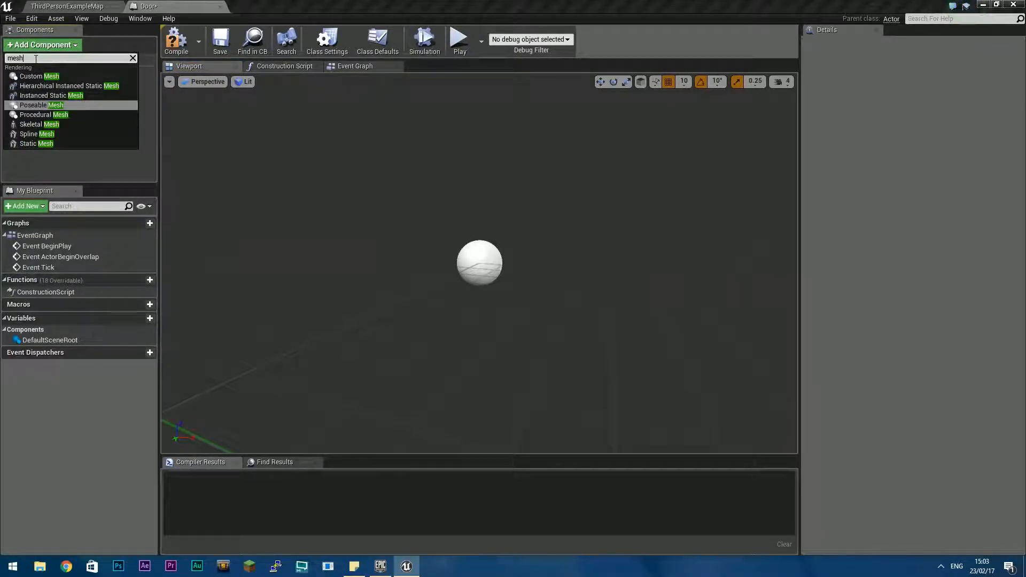
key(Down)
key(Down)
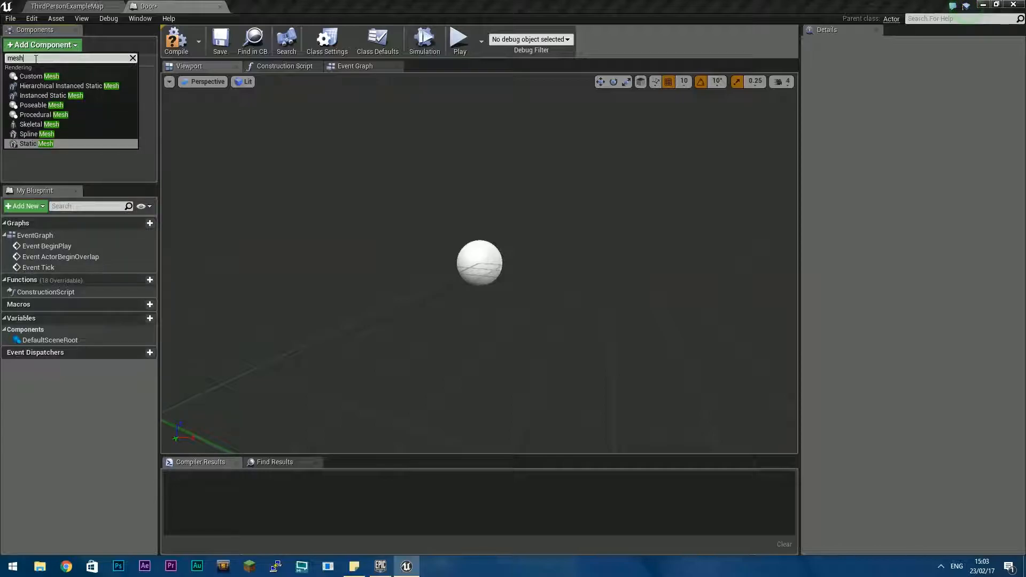
key(Return)
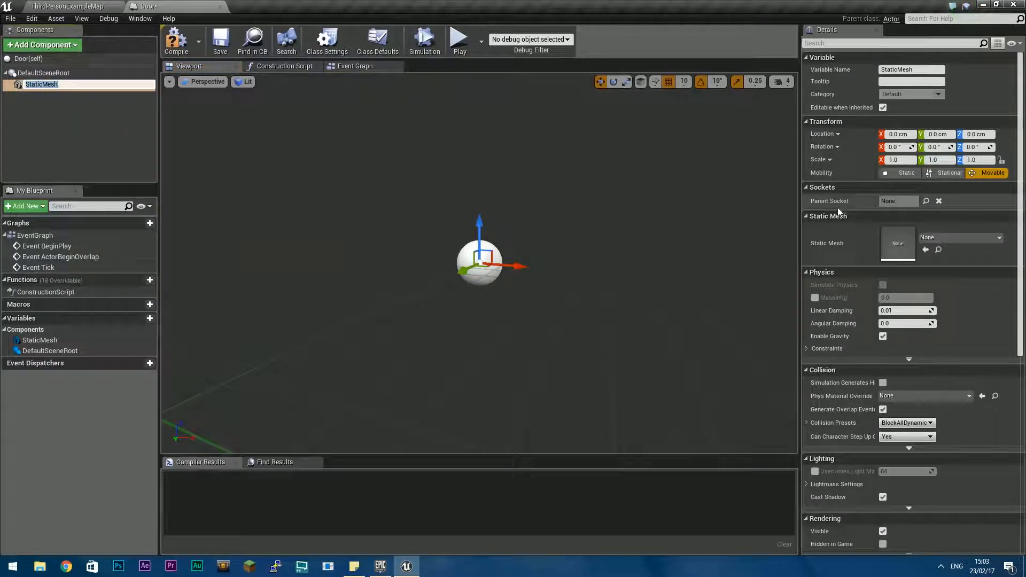
Assign the DoorFrame mesh to the new Static Mesh component
click(957, 237)
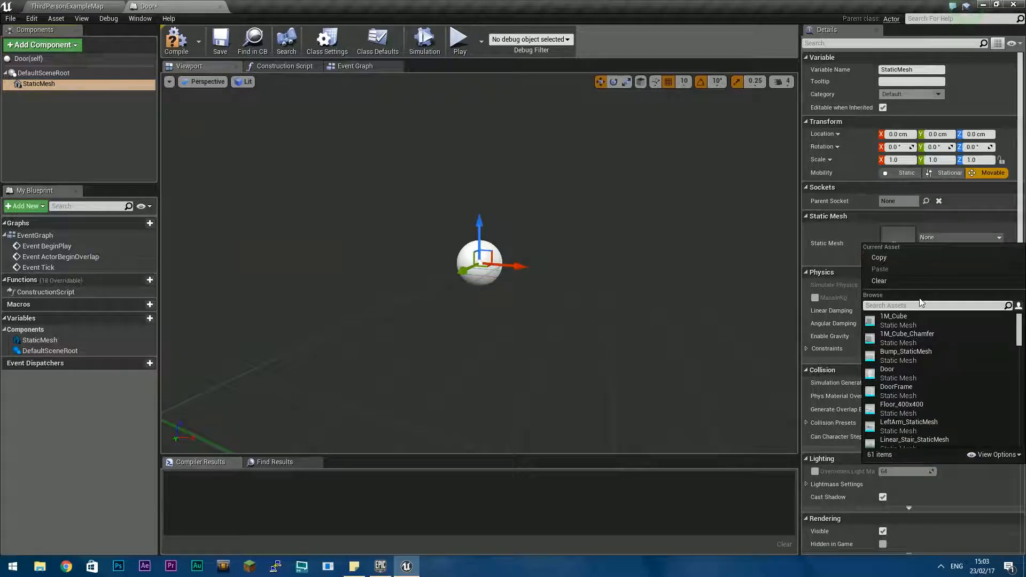
text(door)
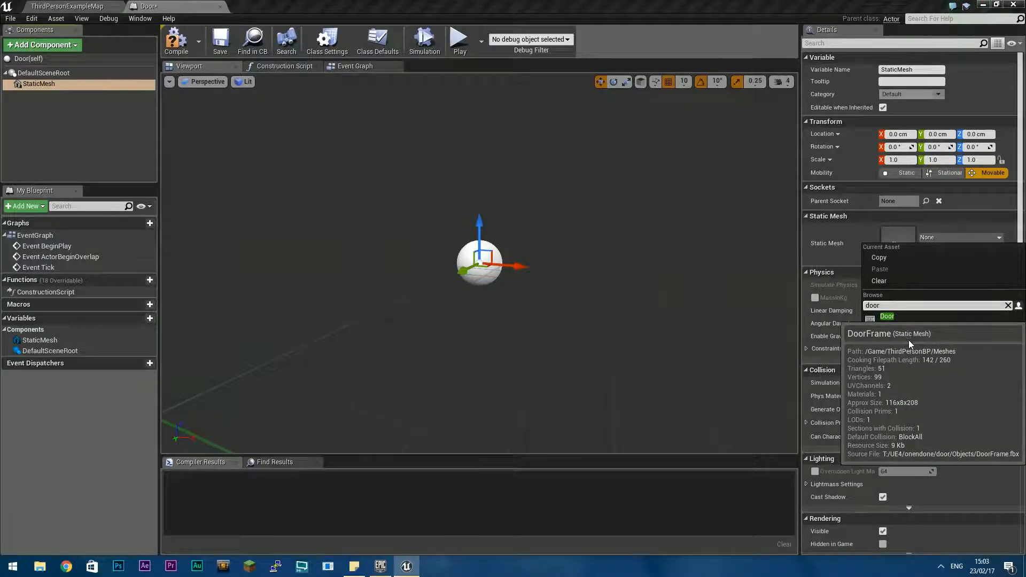
click(896, 334)
Replace DefaultSceneRoot with the StaticMesh component so that it is the blueprint's root
scroll(573, 318, down, 6)
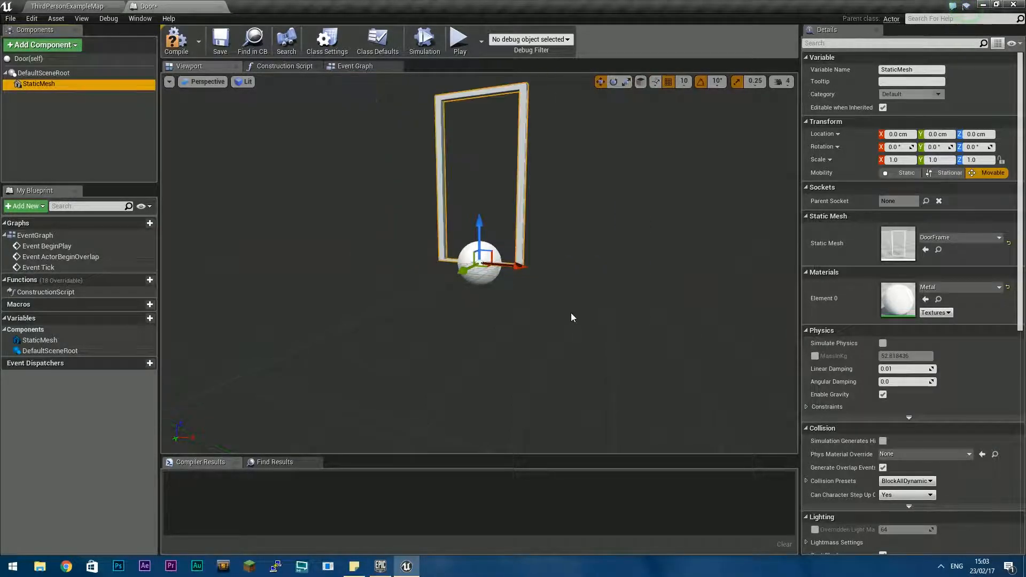
mouse_move(499, 294)
right_down()
mouse_move(529, 299)
mouse_move(501, 277)
right_up()
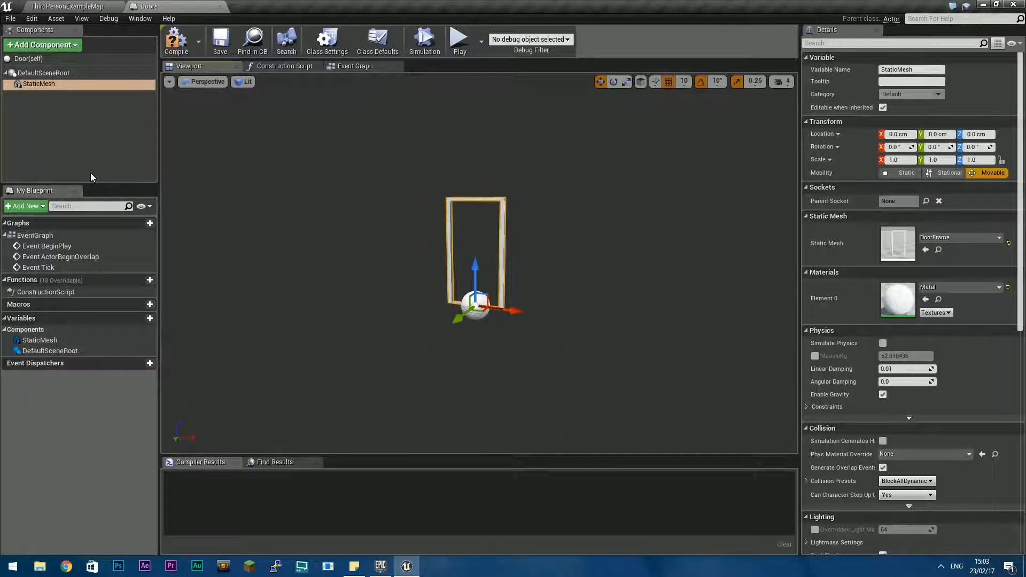
click(43, 73)
click(39, 84)
drag(40, 87, 42, 74)
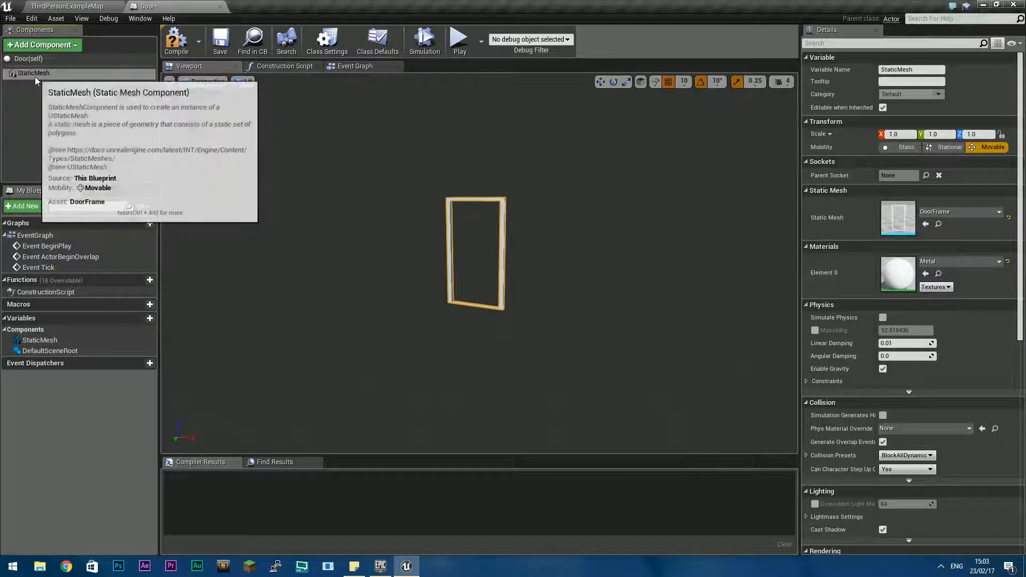
Rename the root static mesh component to DoorFrame and set its mobility to Movable
click(51, 74)
drag(52, 73, 2, 80)
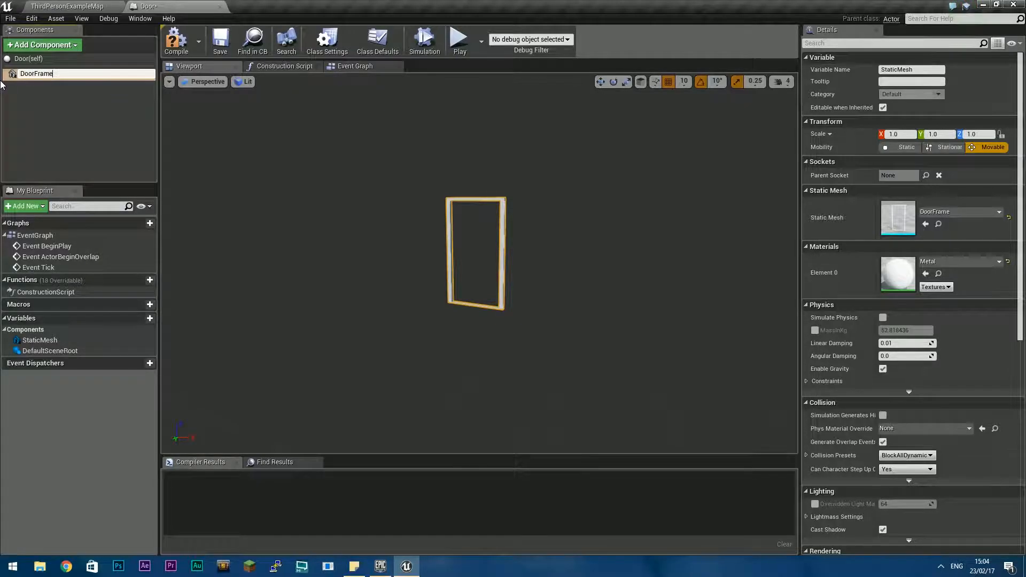
text(DoorFrame)
key(Return)
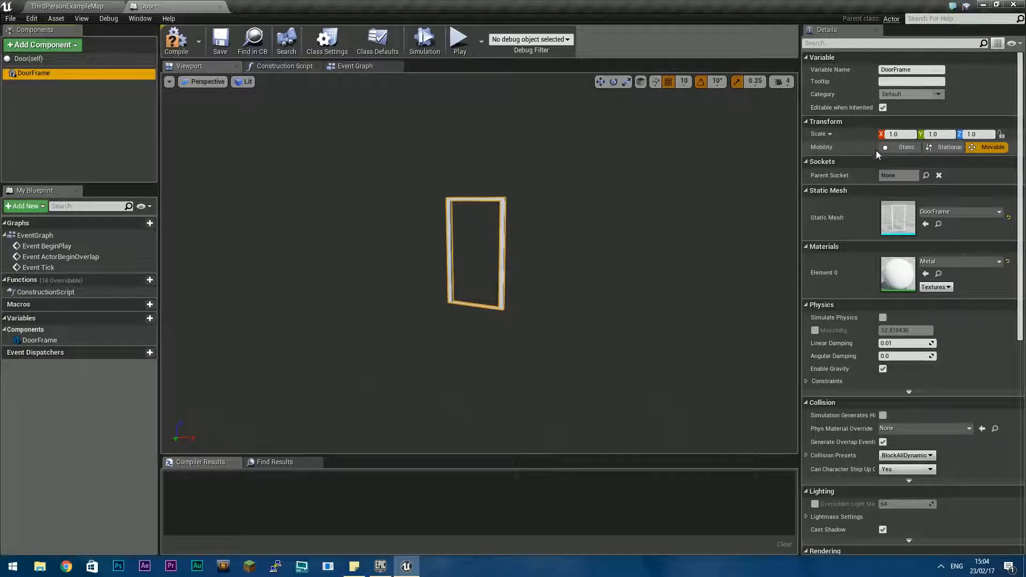
click(990, 150)
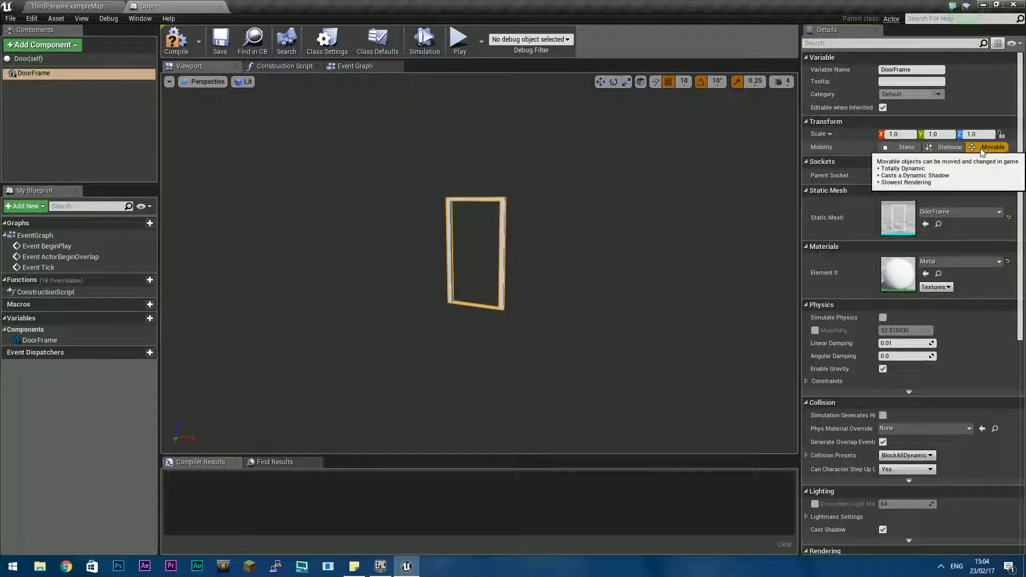
Add a second Static Mesh component under DoorFrame and name it Door
scroll(583, 251, up, 5)
right_drag(580, 266, 551, 277)
click(43, 45)
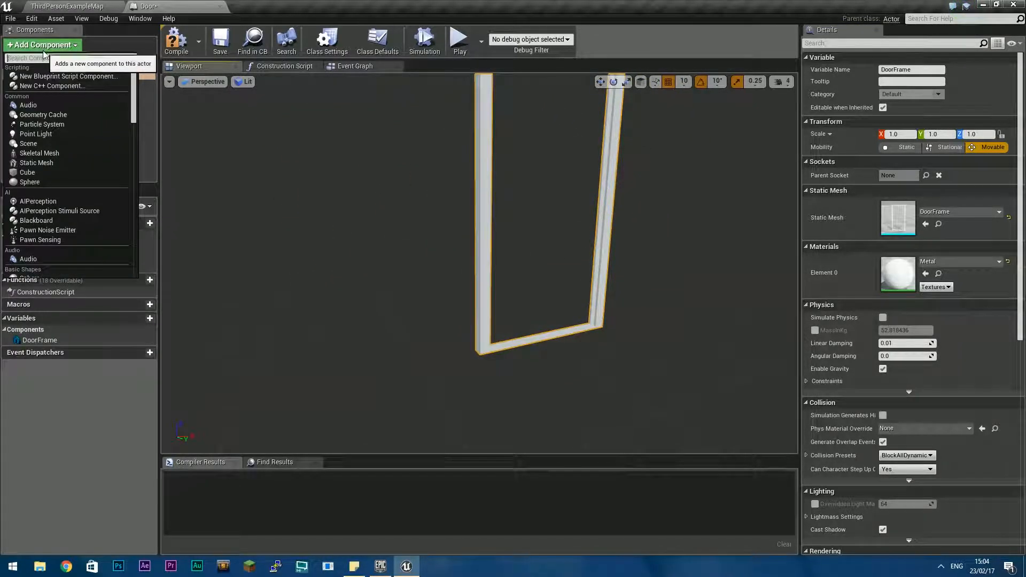
text(mesh)
key(Down)
key(Down)
key(Down)
key(Down)
key(Down)
key(Down)
key(Down)
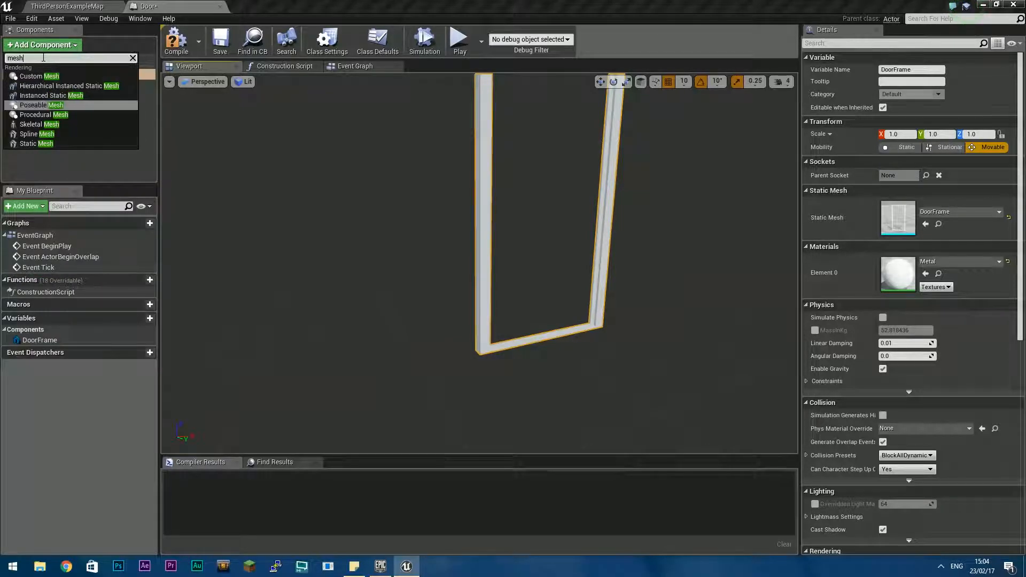
key(Return)
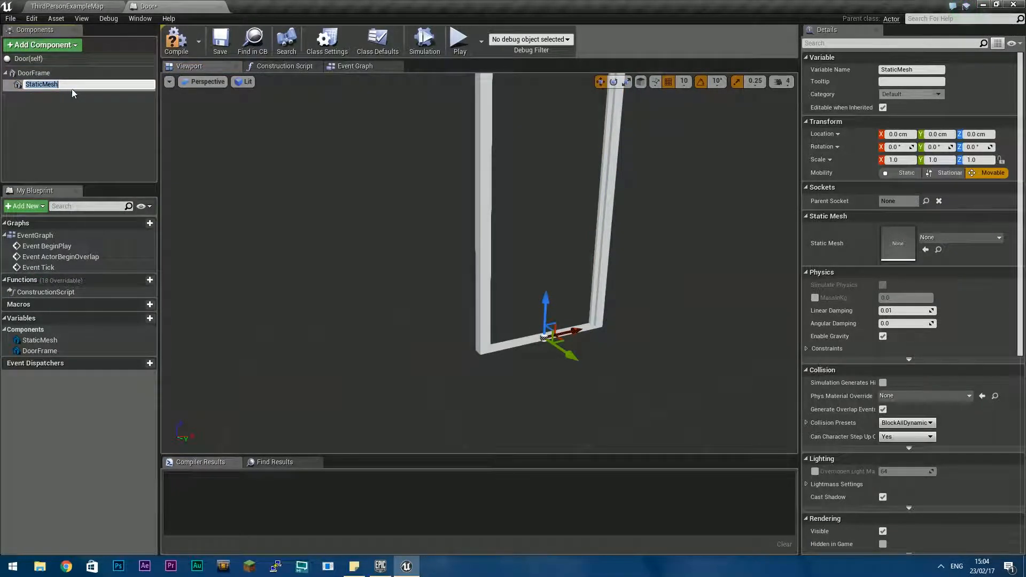
text(Door)
key(Return)
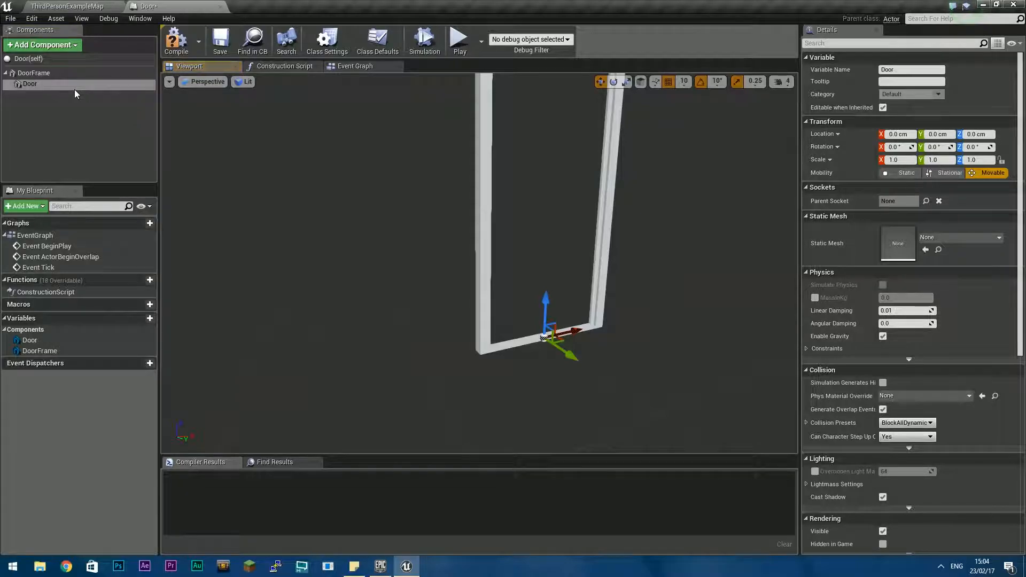
Assign the Door mesh to the Door component
click(37, 74)
click(35, 84)
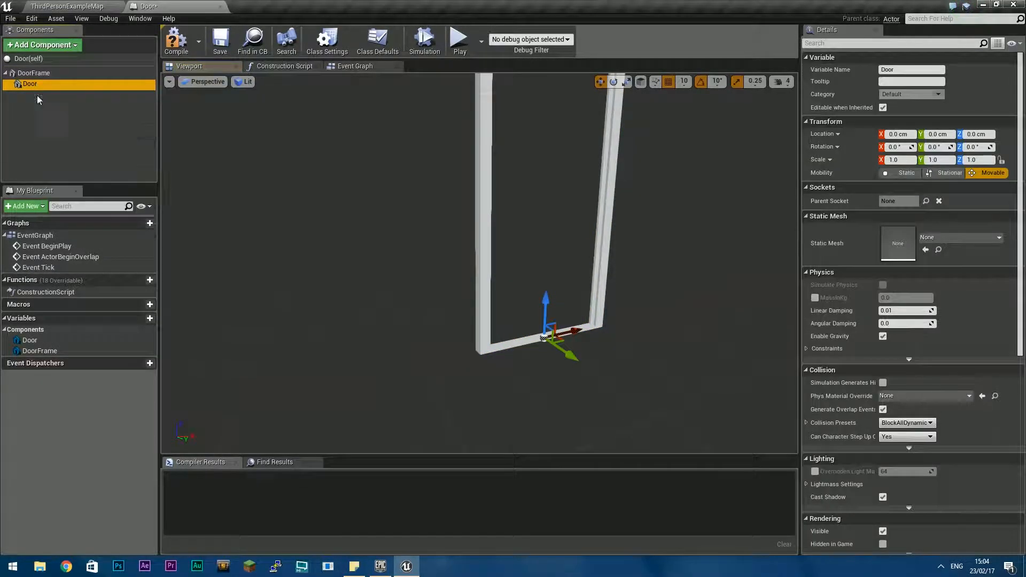
click(941, 237)
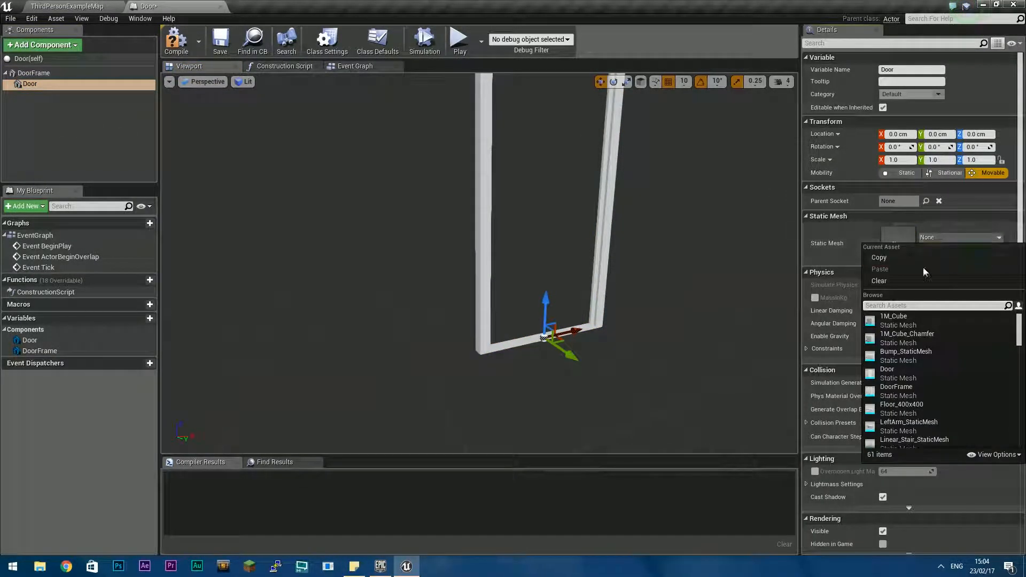
text(door)
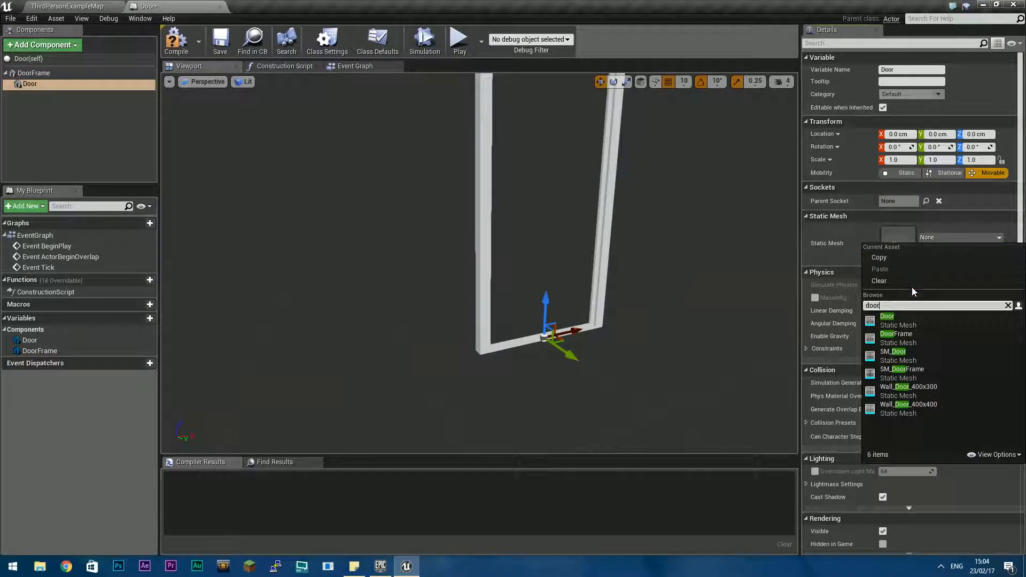
click(915, 328)
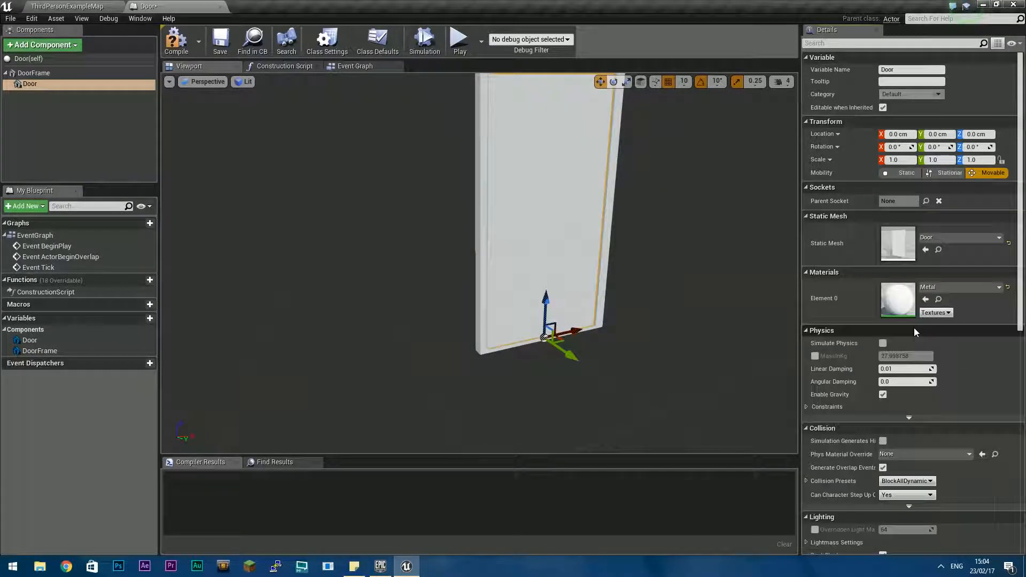
Check the door's fit inside its frame from the front and compile the Door blueprint
right_drag(701, 335, 572, 313)
key(a)
right_drag(479, 263, 641, 267)
right_drag(415, 225, 415, 217)
key(s)
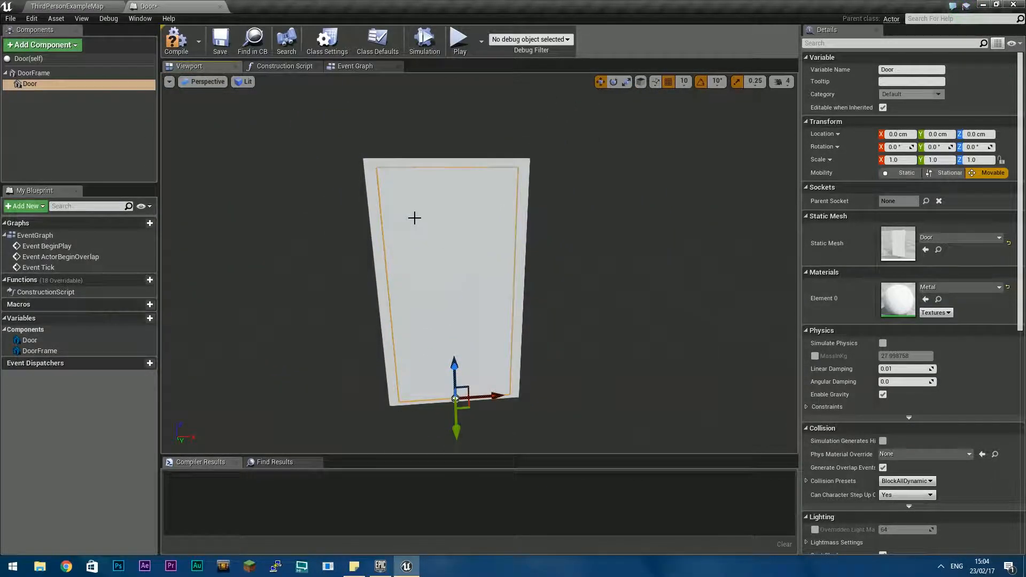
click(184, 49)
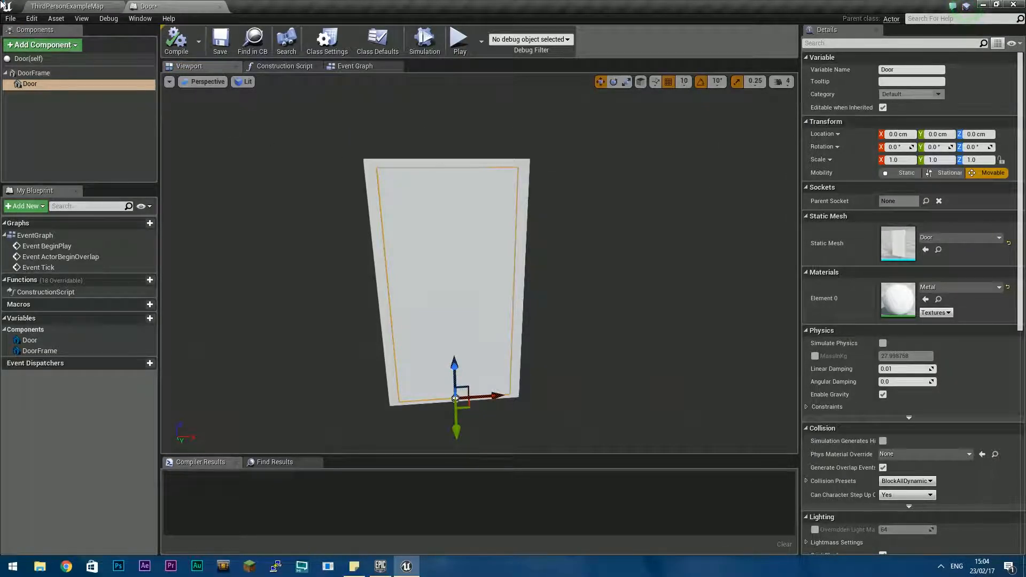
click(42, 45)
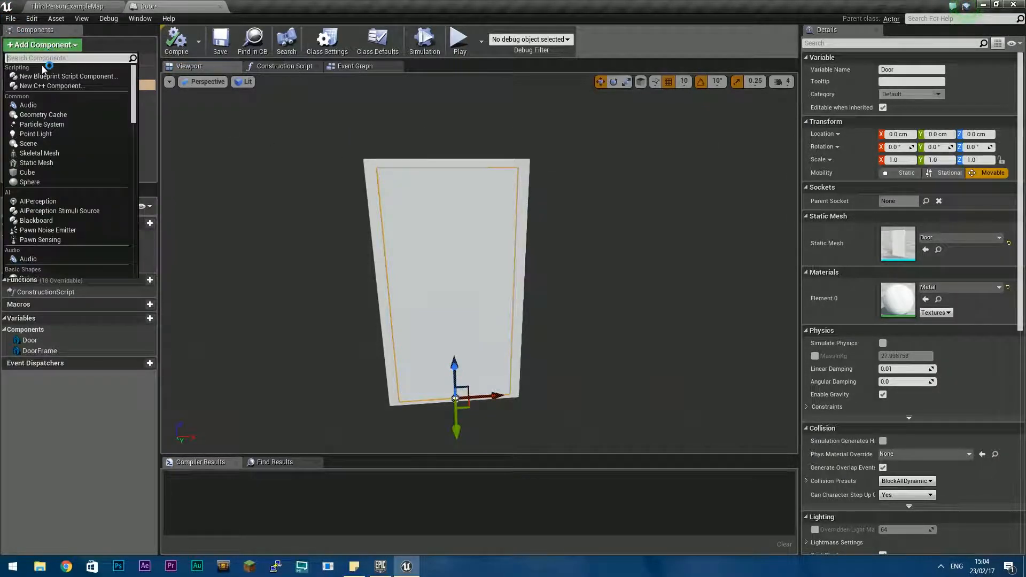
text(trigg)
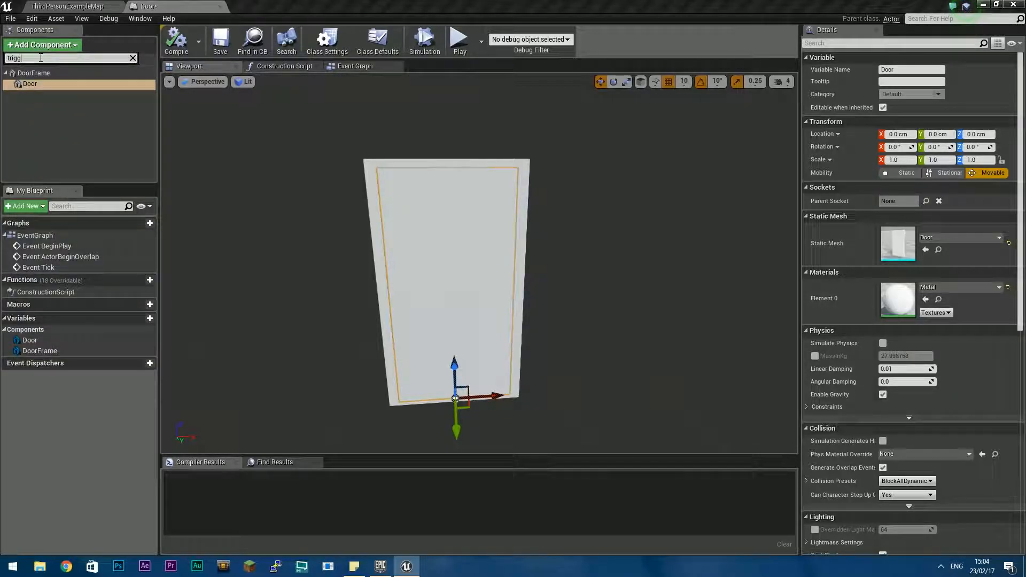
key(BackSpace)
key(BackSpace)
key(BackSpace)
key(BackSpace)
key(BackSpace)
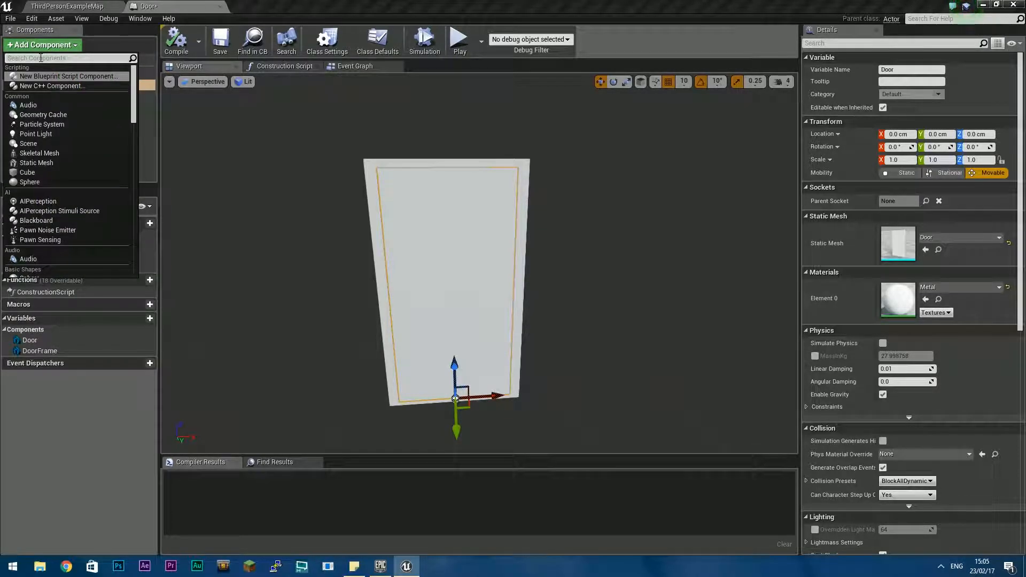
Add a Box Collision component under DoorFrame and name it Triggervolume
text(co)
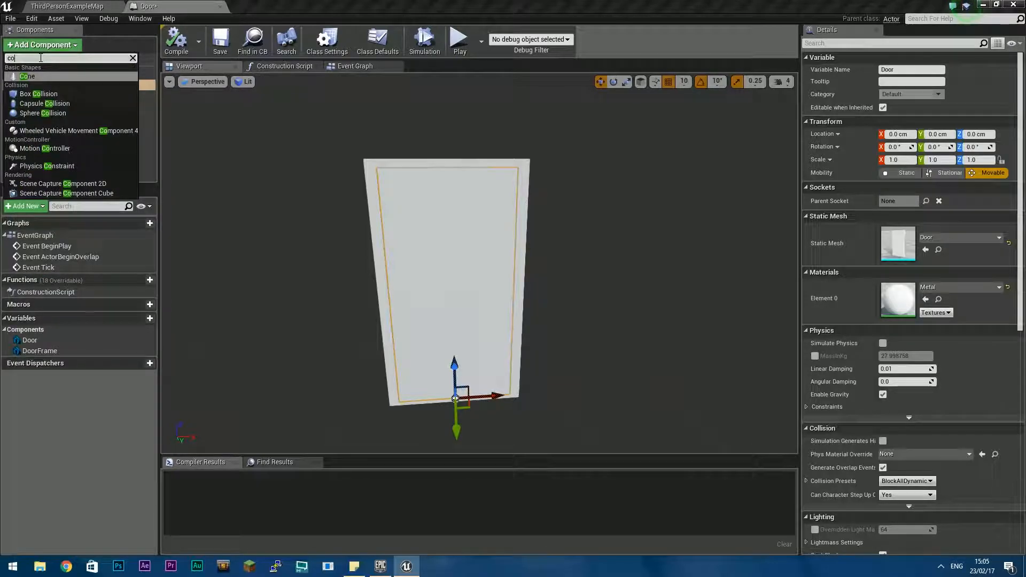
click(34, 95)
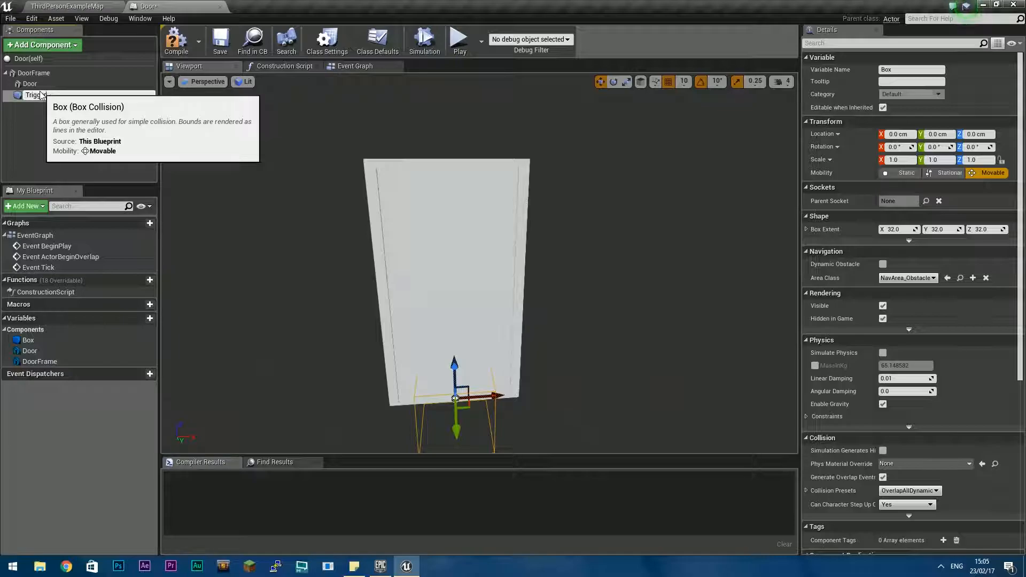
text(me)
key(Return)
mouse_move(38, 95)
mouse_down()
mouse_move(7, 102)
mouse_move(12, 75)
mouse_move(28, 89)
mouse_move(47, 84)
mouse_move(33, 75)
mouse_move(35, 94)
mouse_move(18, 80)
mouse_move(33, 75)
mouse_up()
click(15, 75)
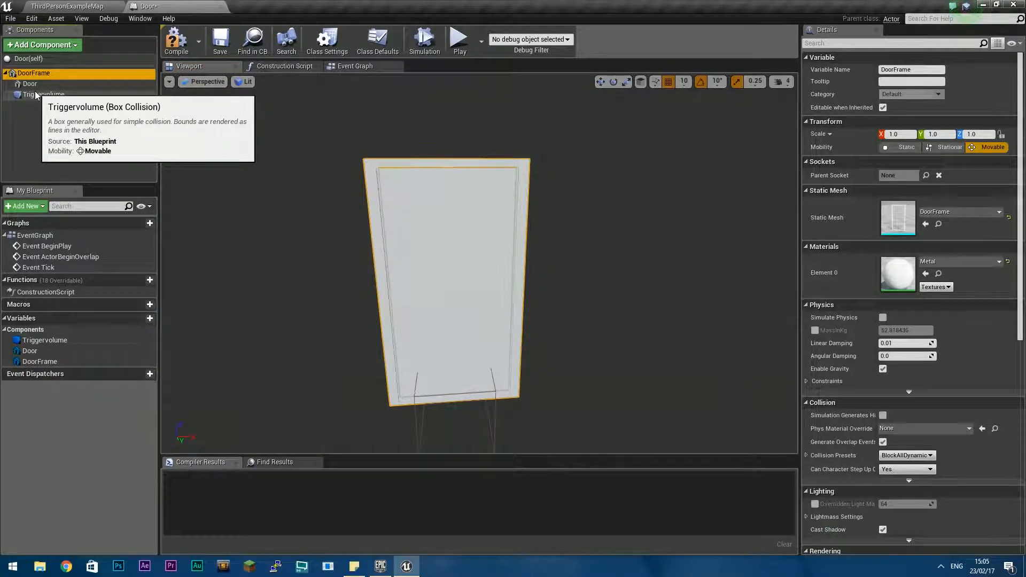
Raise the Triggervolume box to a Z location of 100 cm and stretch its Z scale to about 3.14
click(38, 95)
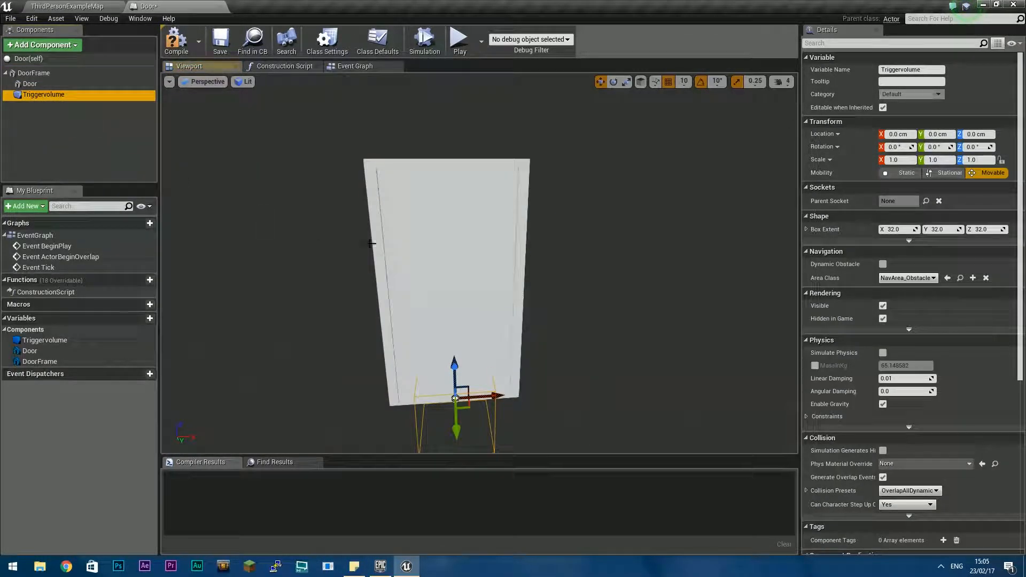
right_drag(375, 409, 386, 443)
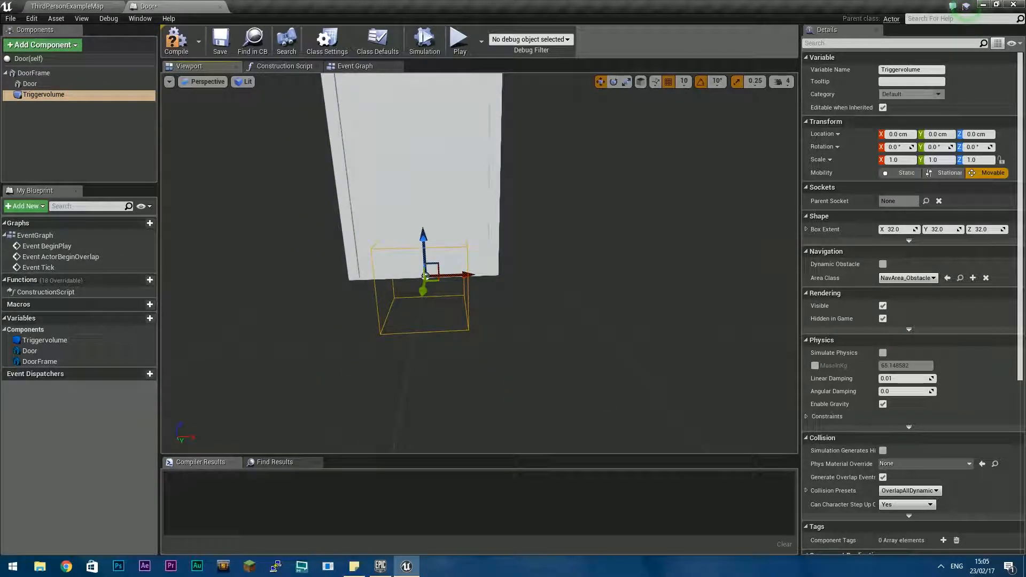
right_drag(635, 380, 788, 372)
key(a)
scroll(580, 370, down, 5)
mouse_move(579, 371)
right_down()
mouse_move(568, 389)
mouse_move(571, 354)
right_up()
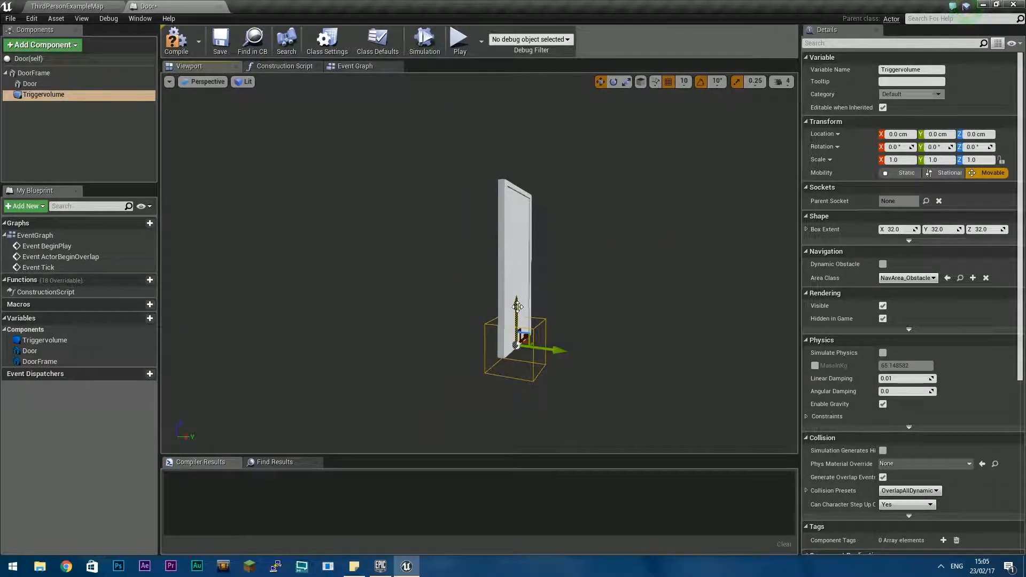
drag(517, 306, 517, 250)
right_drag(593, 358, 446, 368)
key(d)
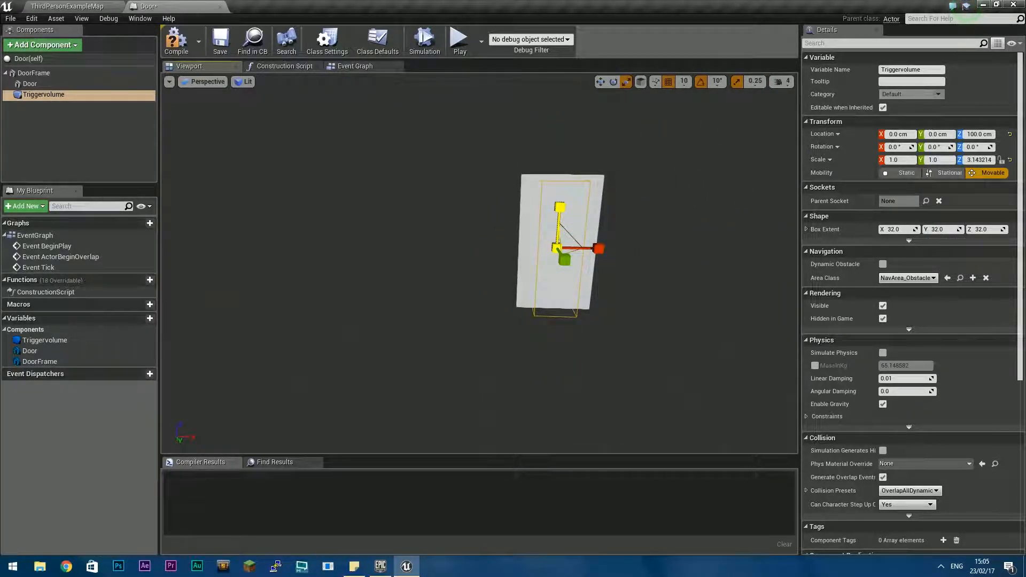
Raise the Triggervolume box to a Z location of 110 cm
key(w)
right_drag(573, 217, 636, 240)
key(a)
key(w)
key(s)
right_drag(556, 283, 555, 224)
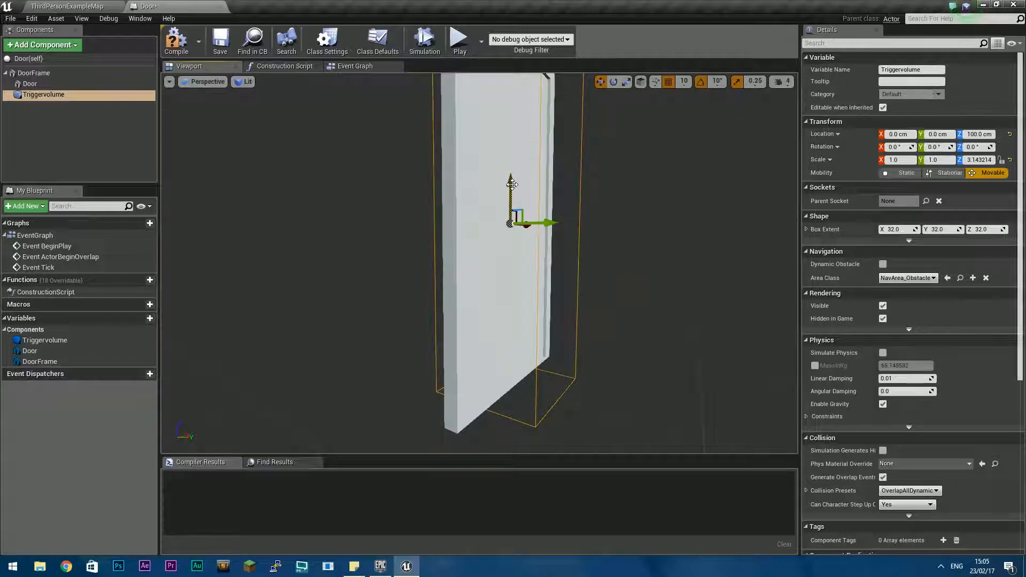
key(s)
key(d)
right_drag(510, 171, 364, 160)
key(w)
Stretch the Triggervolume along X to a scale of about 1.95 so it spans the door's width
right_drag(505, 255, 533, 279)
key(d)
key(a)
key(r)
drag(420, 274, 436, 274)
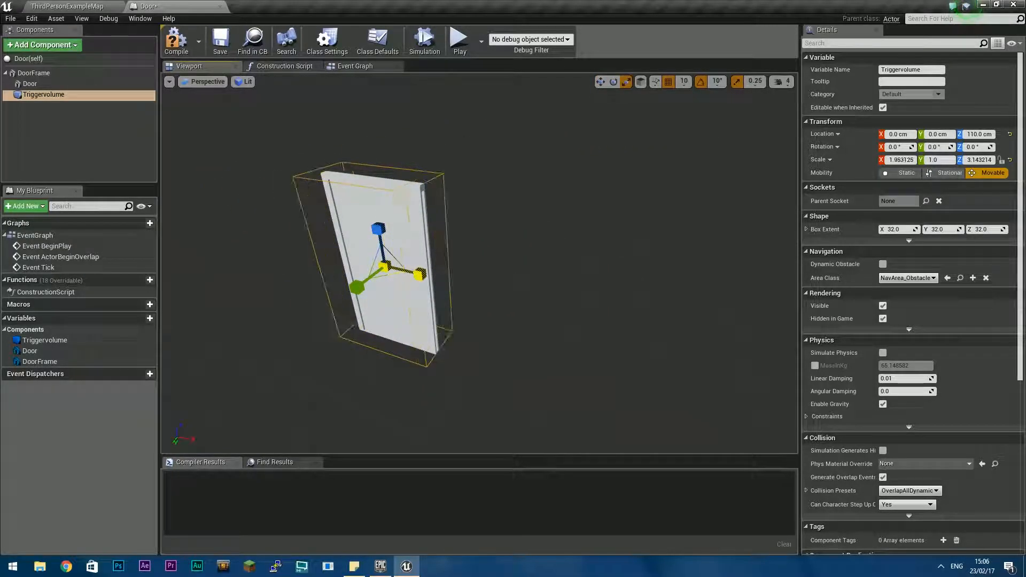
Stretch the Triggervolume in front of and behind the door to a Y scale of about 4.19 and widen its X scale to about 3.81
key(a)
right_drag(426, 281, 540, 282)
drag(432, 258, 481, 260)
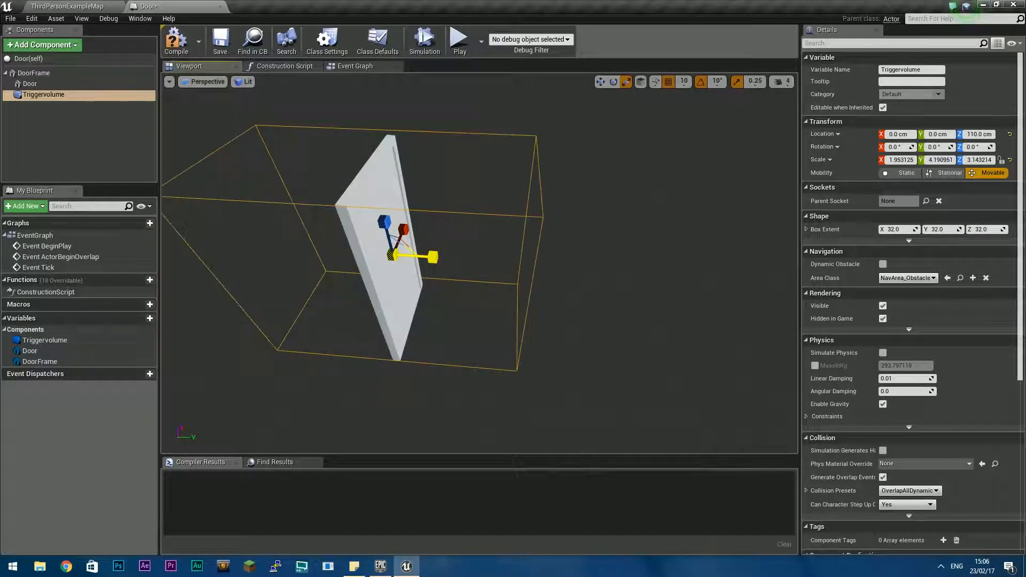
right_drag(439, 273, 447, 235)
key(d)
drag(466, 224, 503, 219)
Inspect the trigger volume's coverage around the door from several angles and save the Door blueprint
right_drag(467, 225, 441, 245)
key(a)
key(w)
key(s)
key(d)
key(w)
key(a)
key(s)
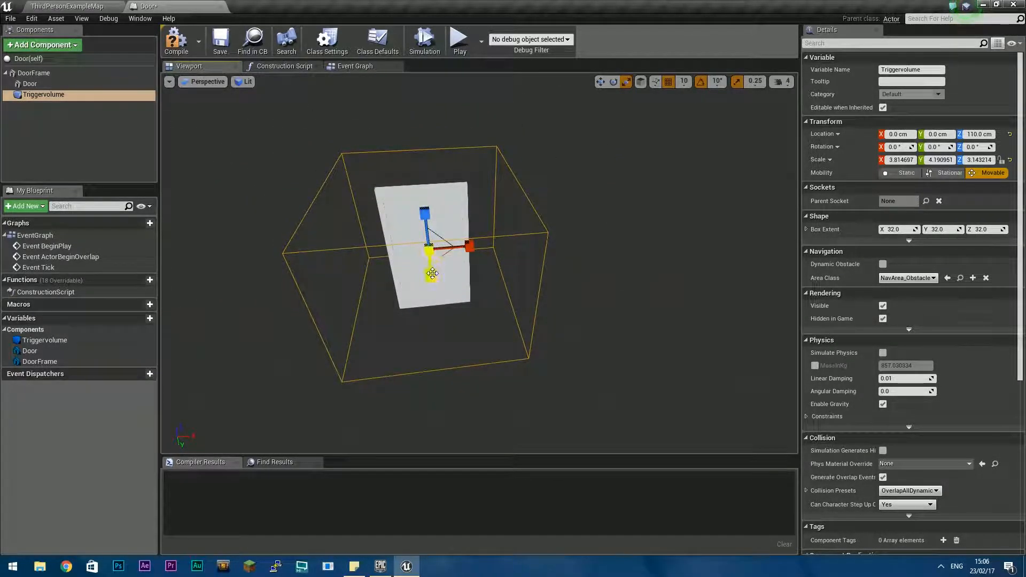
key(s)
right_drag(459, 292, 433, 280)
key(a)
key(d)
key(a)
key(w)
key(d)
key(s)
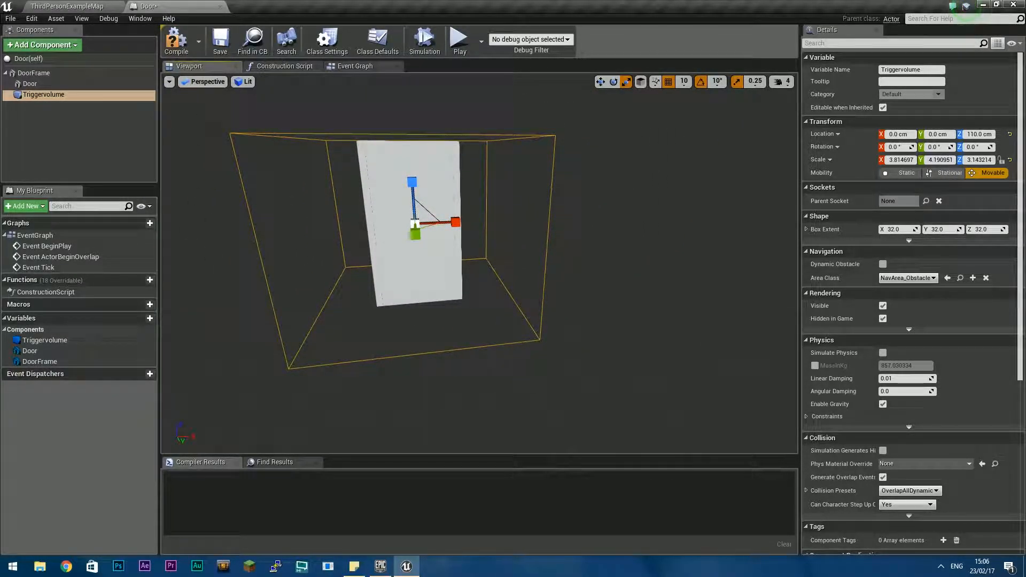
click(213, 44)
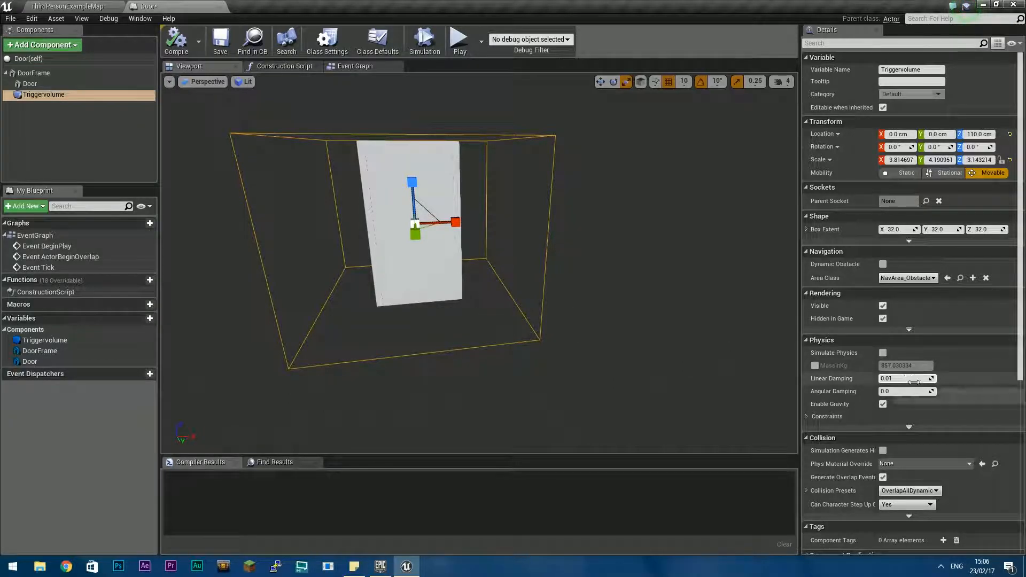
Switch the Triggervolume's collision preset to Custom, ignore all responses and set only Pawn to Overlap
scroll(896, 396, down, 4)
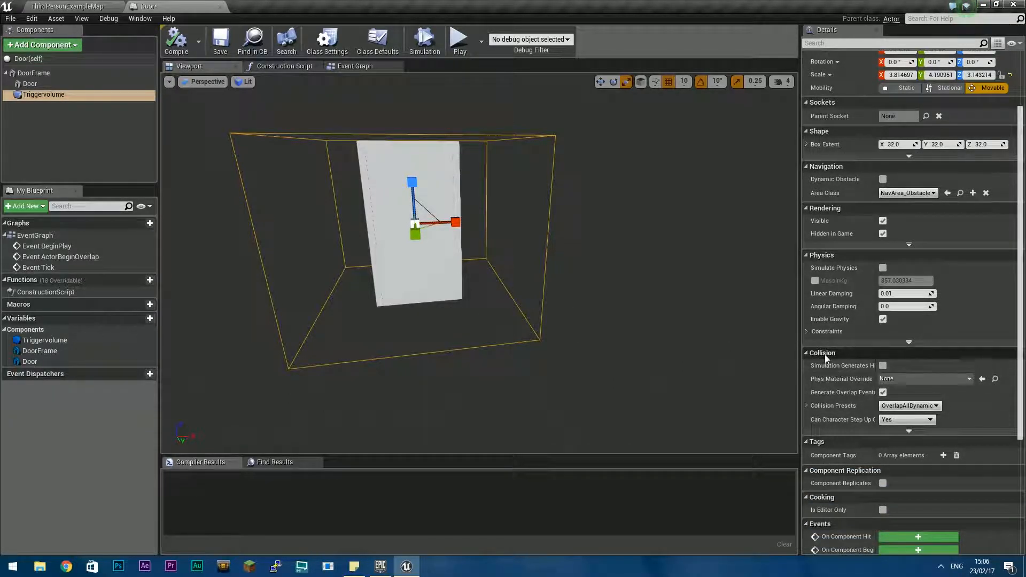
click(806, 405)
click(908, 406)
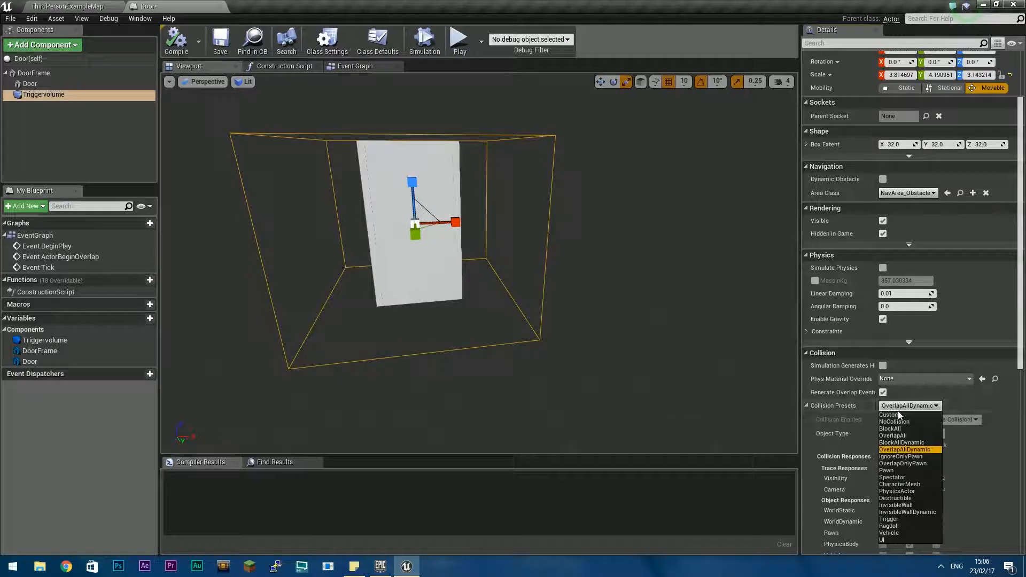
click(903, 414)
scroll(894, 437, down, 5)
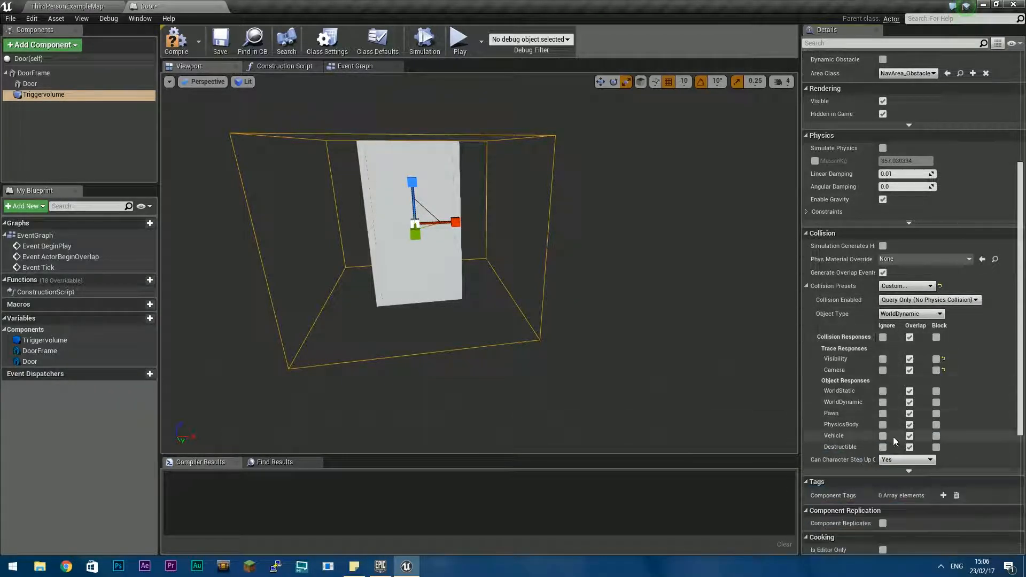
click(883, 337)
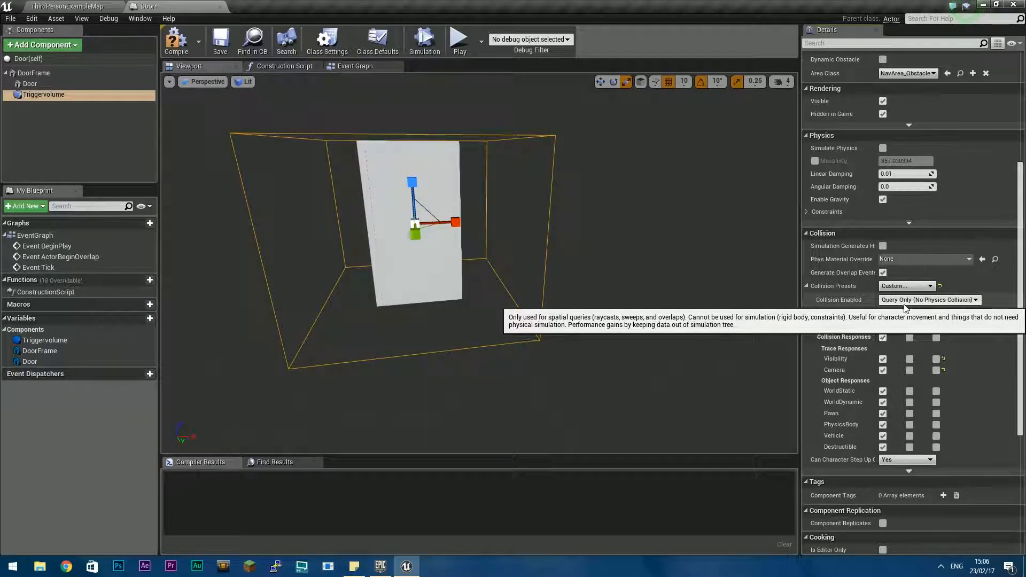
click(909, 414)
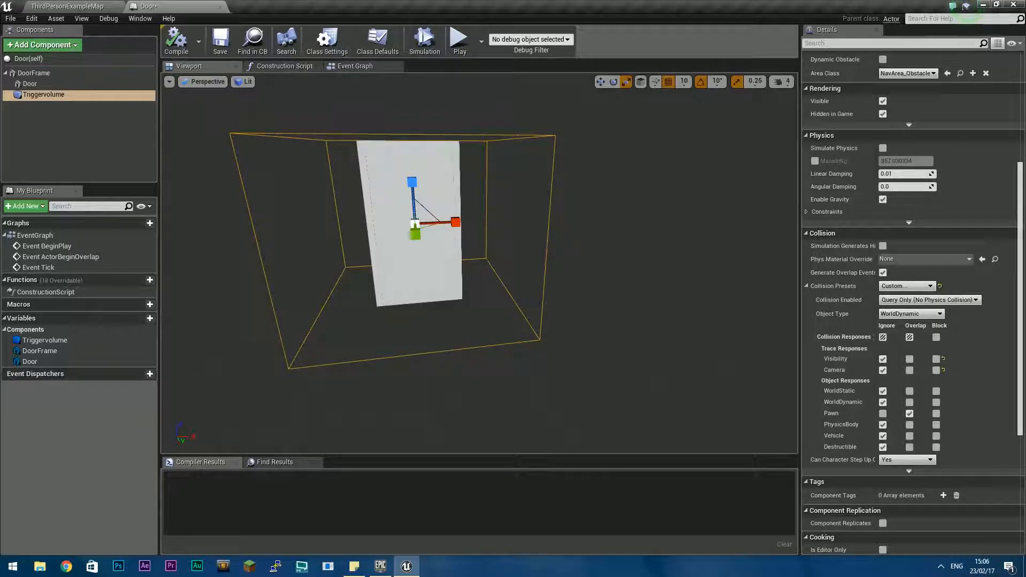
Save the Door blueprint and return to the ThirdPersonExampleMap level
click(129, 20)
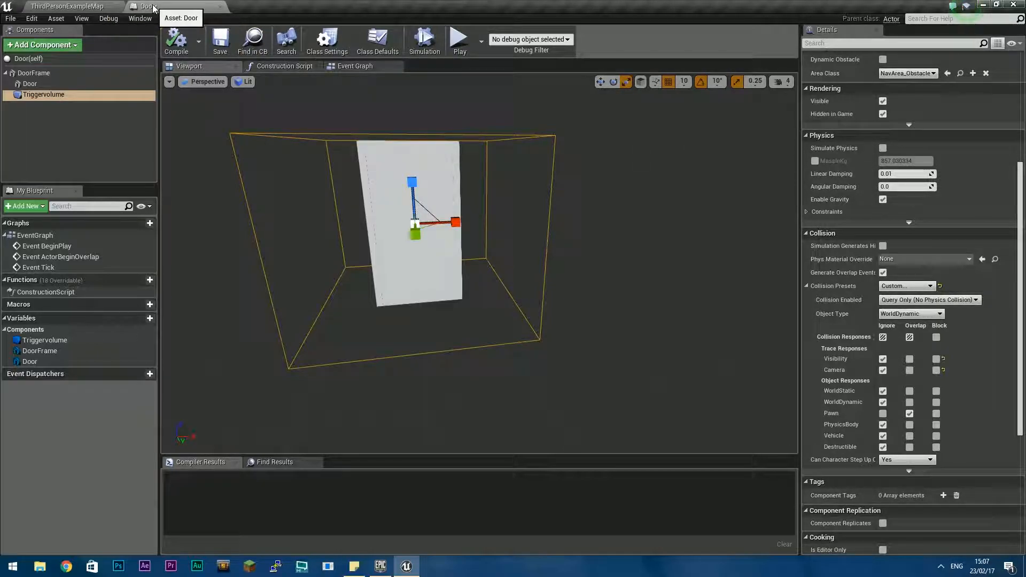
click(219, 42)
click(67, 6)
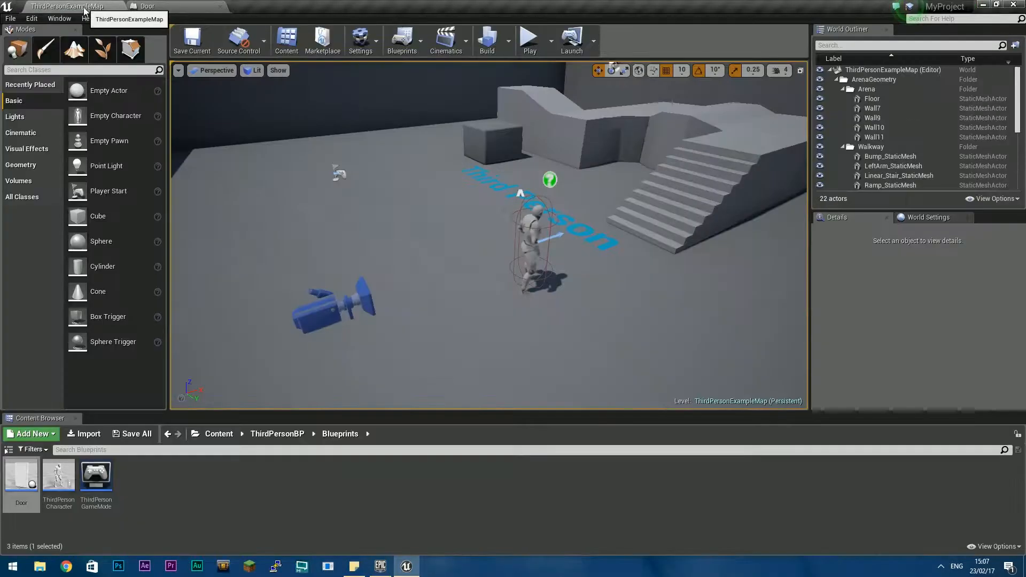
Place the Door blueprint in the level behind the character, at about X -790, Y 290, Z 130 cm
drag(39, 490, 487, 267)
scroll(488, 267, up, 6)
scroll(487, 268, down, 3)
right_drag(487, 267, 441, 216)
right_drag(604, 299, 587, 323)
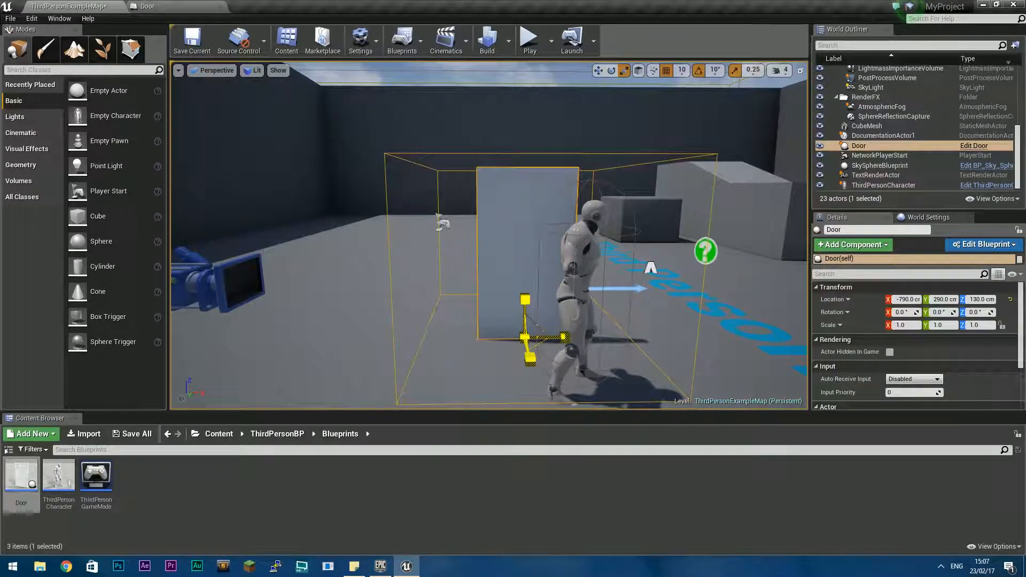
Set the scale snap to 0.125 and scale the placed Door uniformly to 1.125
mouse_move(525, 337)
mouse_down()
mouse_move(536, 328)
mouse_move(525, 337)
mouse_up()
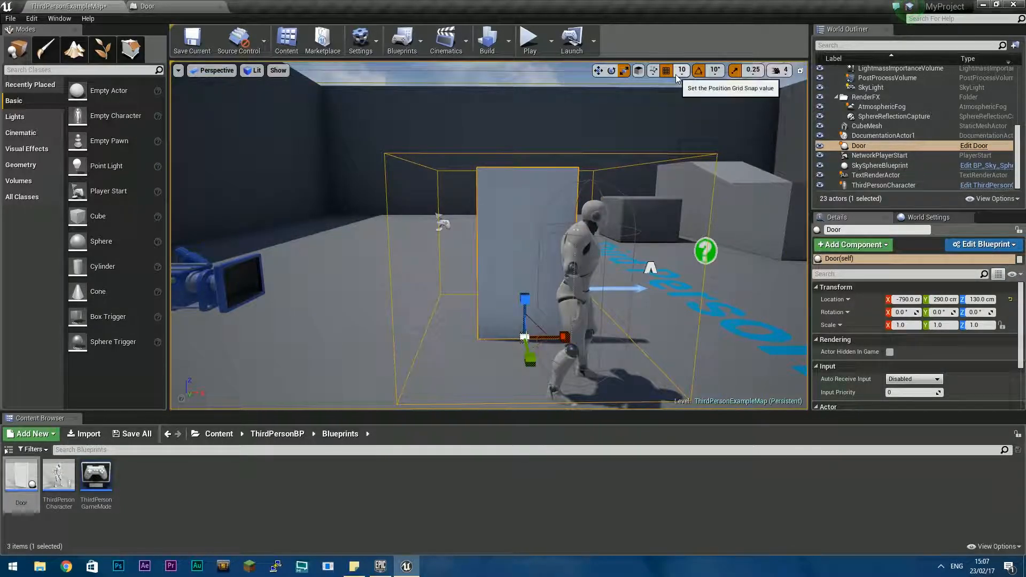
click(753, 71)
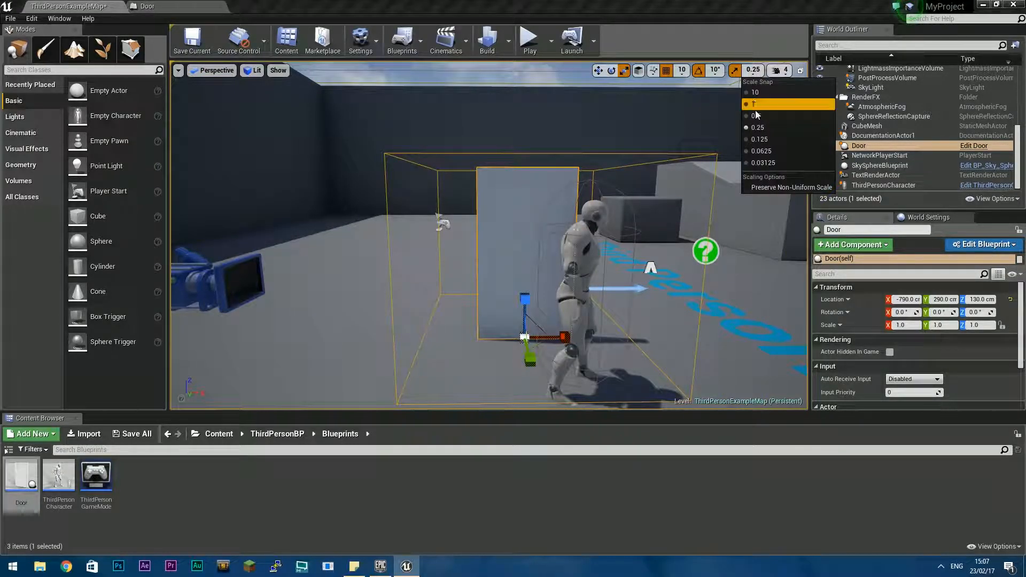
click(759, 139)
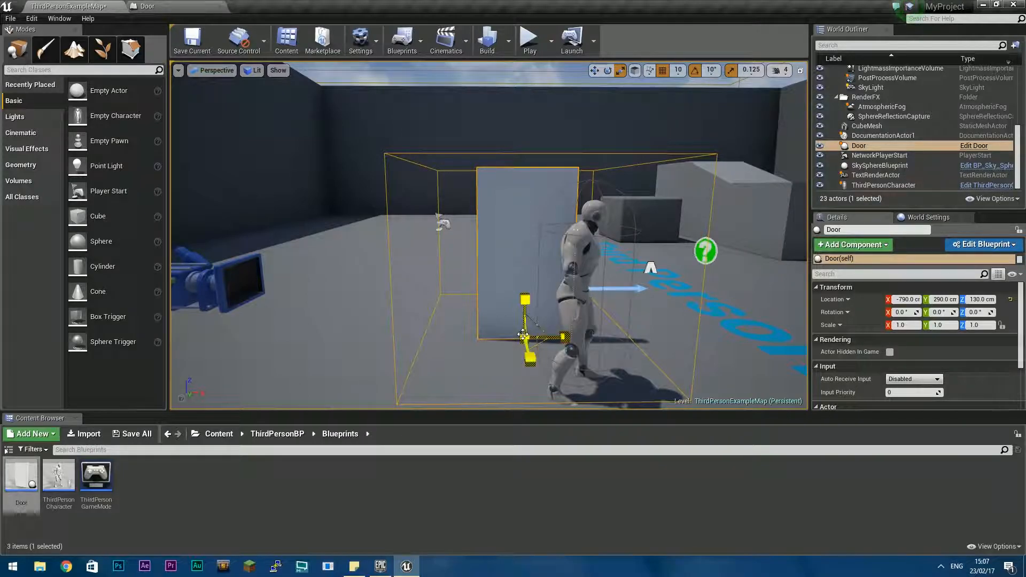
drag(524, 339, 531, 333)
Move the placed Door away from the character to a Y location of -80 cm
right_drag(530, 333, 620, 328)
key(w)
drag(617, 305, 399, 279)
right_drag(398, 279, 500, 290)
Open the Metal material from the ThirdPersonBP Meshes folder for editing, and return to that folder in the level editor
click(140, 504)
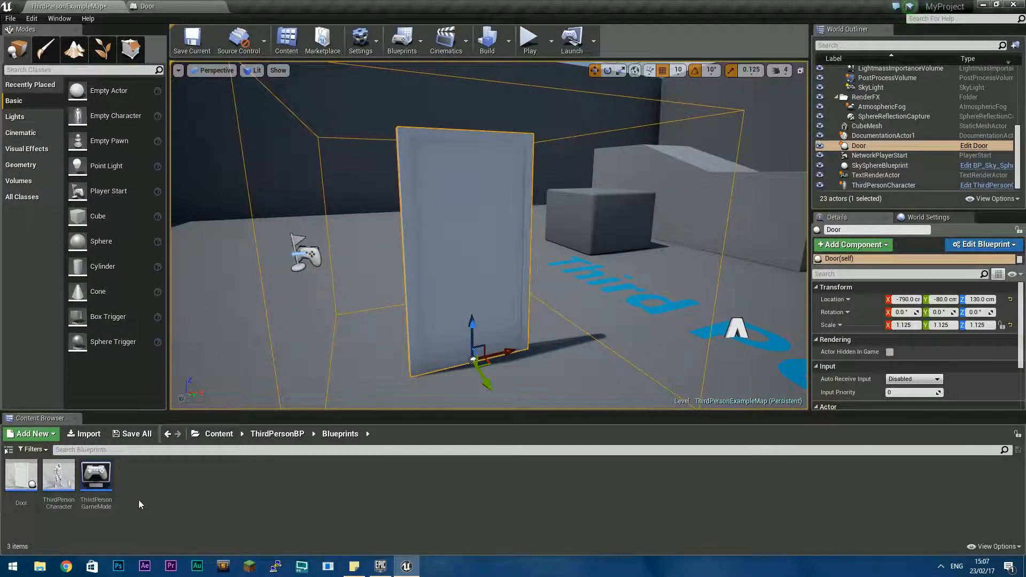
click(258, 438)
double_click(96, 476)
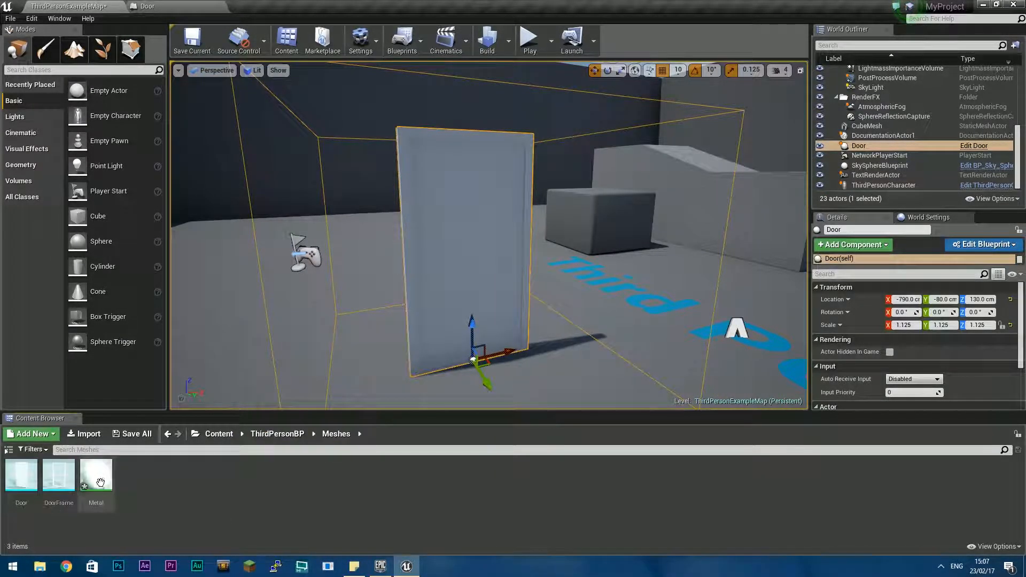
click(97, 484)
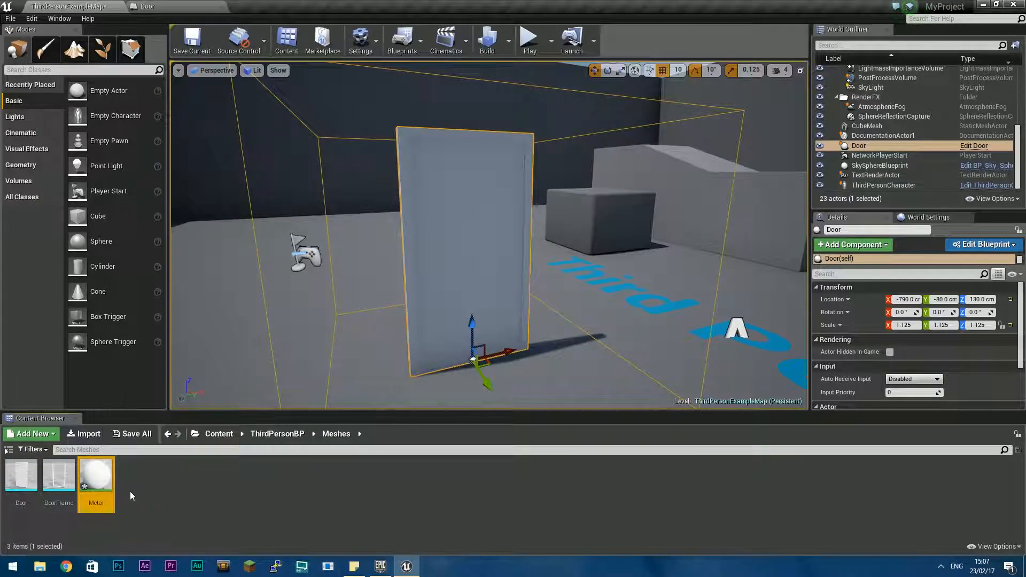
double_click(103, 476)
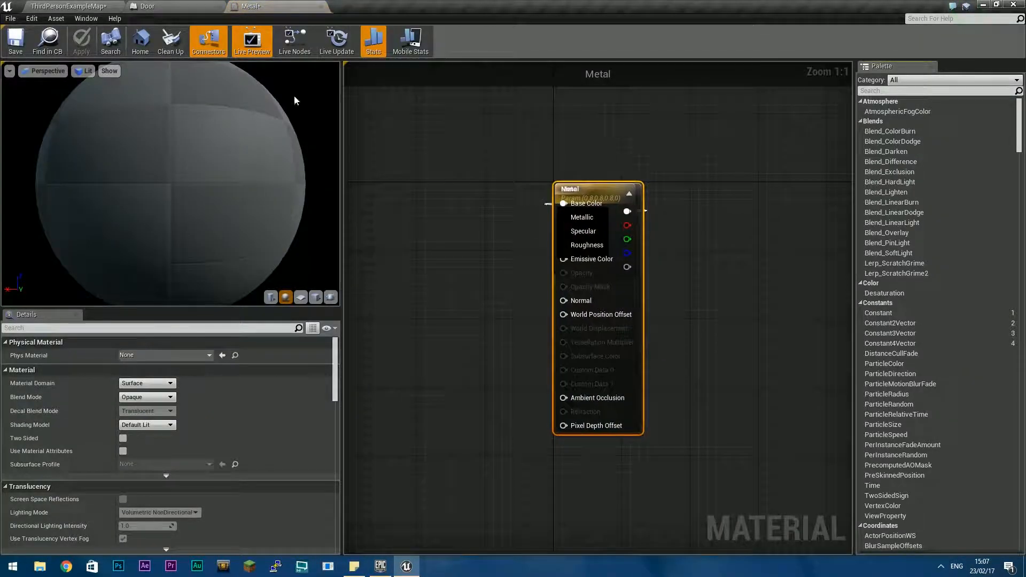
click(86, 7)
click(159, 508)
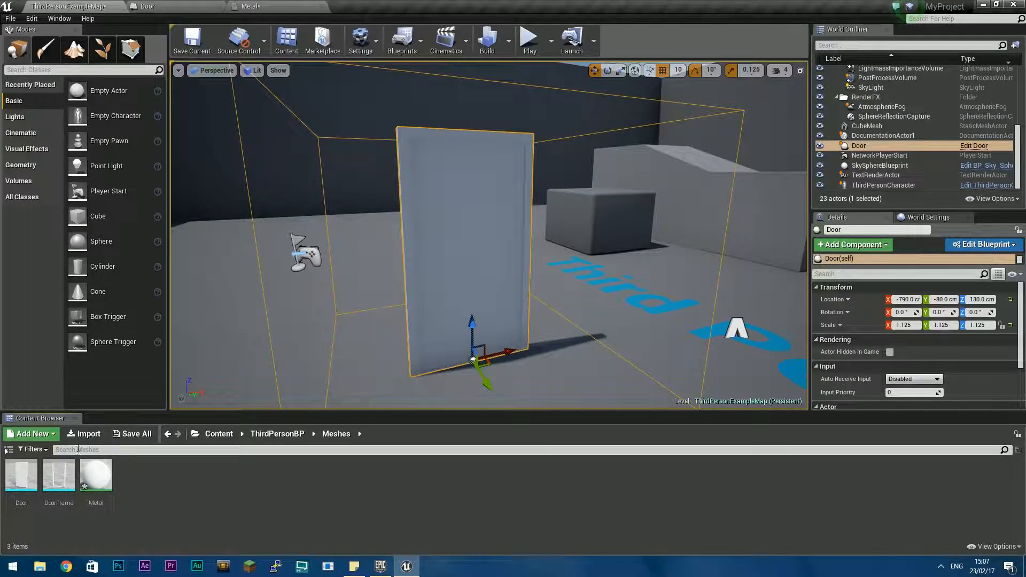
click(83, 435)
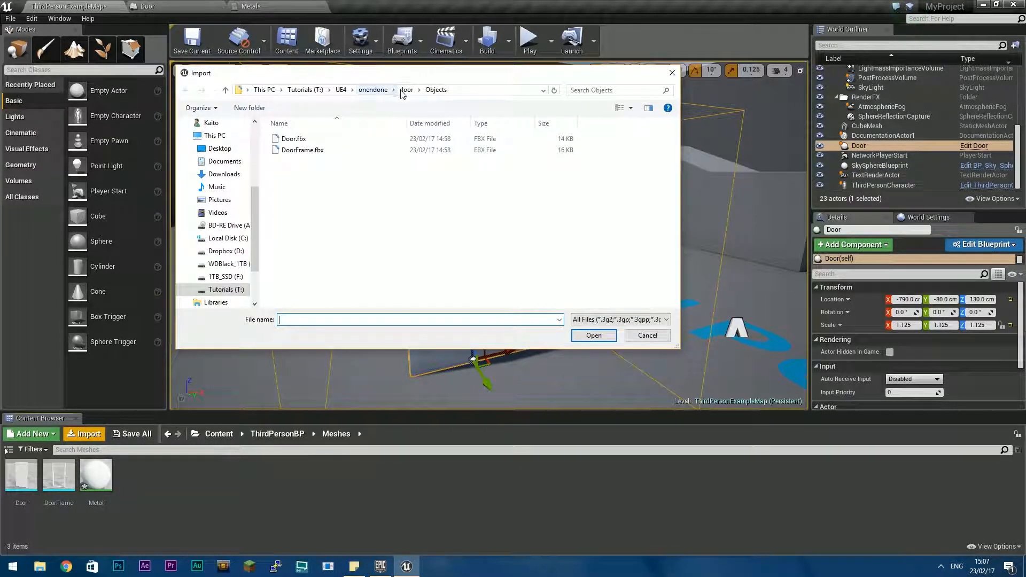
click(398, 94)
double_click(300, 149)
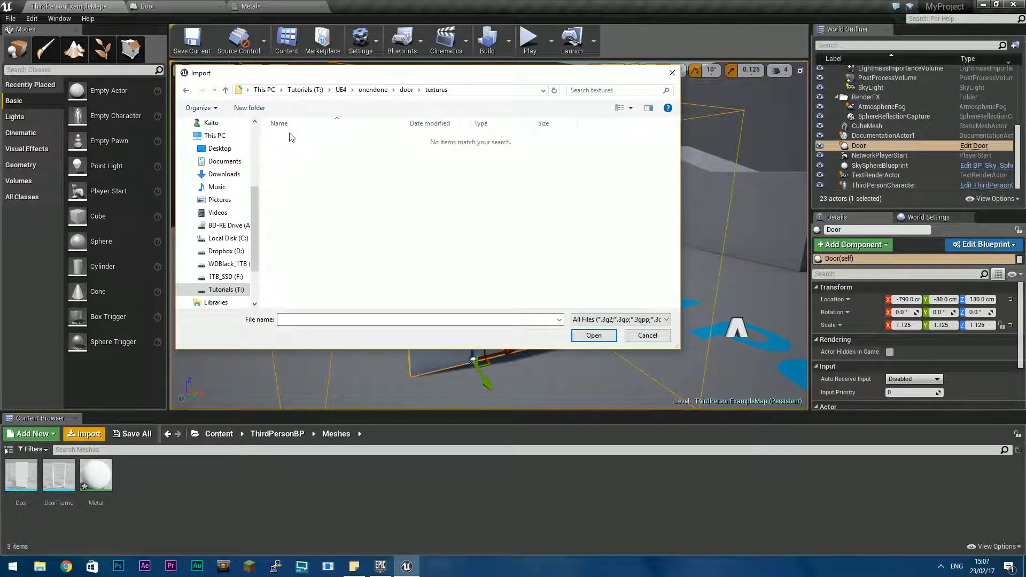
click(614, 322)
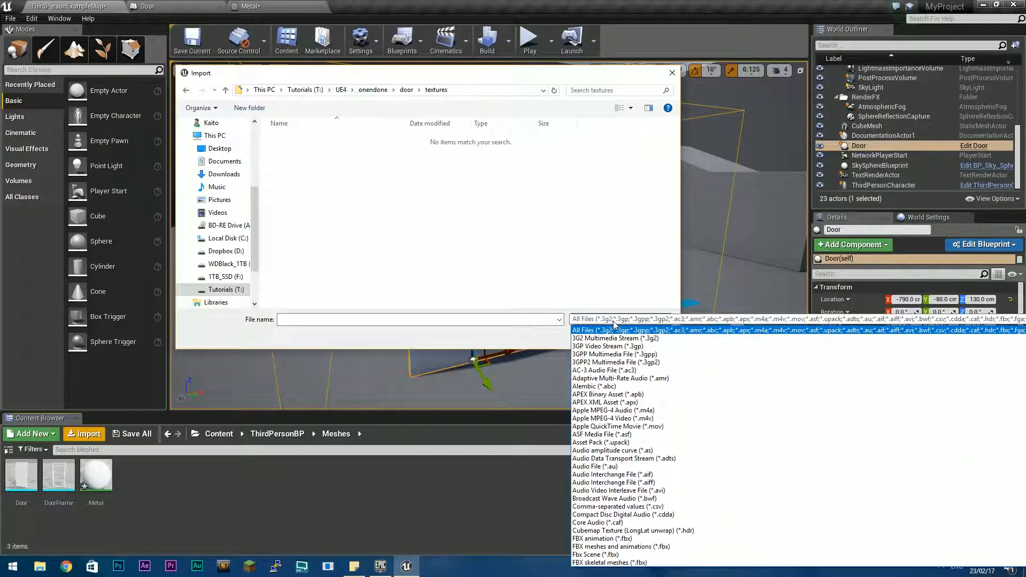
click(614, 322)
click(41, 567)
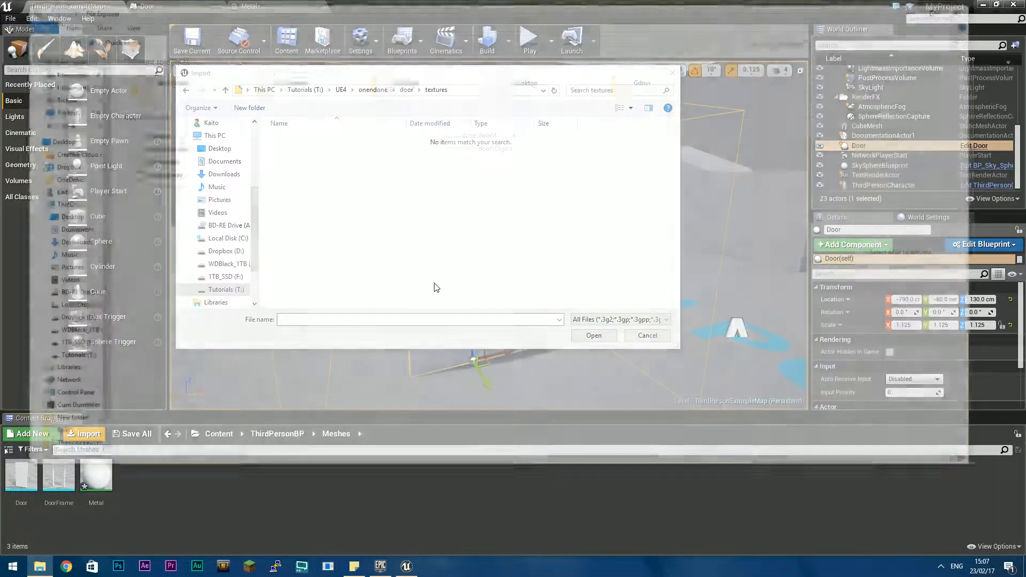
double_click(529, 16)
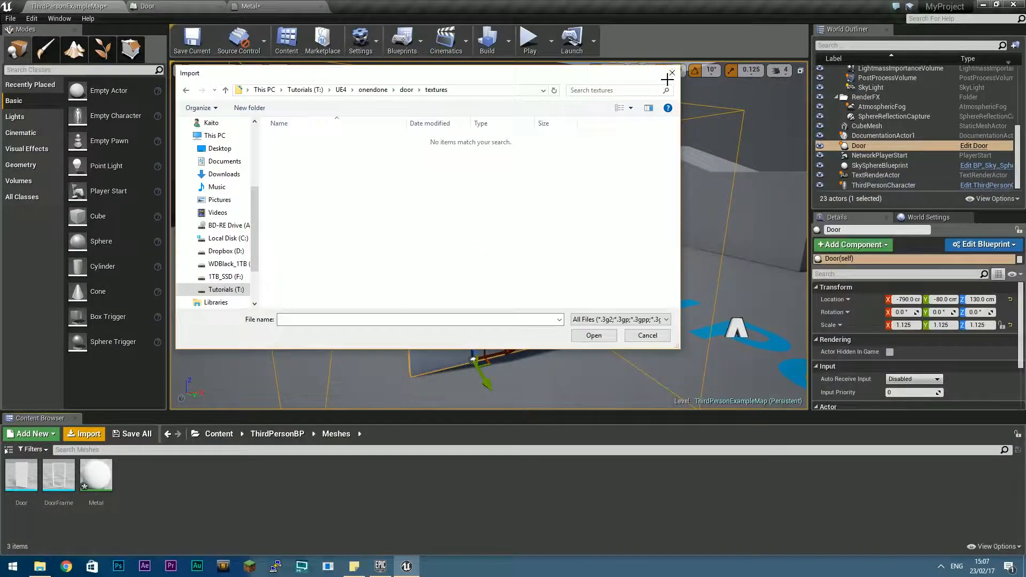
key(Escape)
Import the four MedievalMetal albedo, metallic, normal map and roughness textures from the door's textures folder into Meshes
click(67, 437)
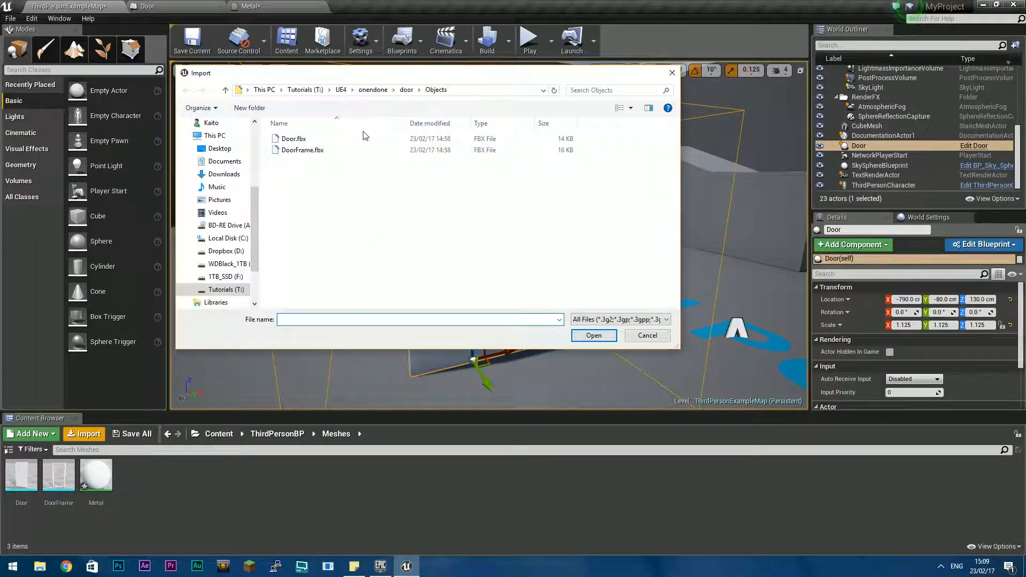
click(399, 89)
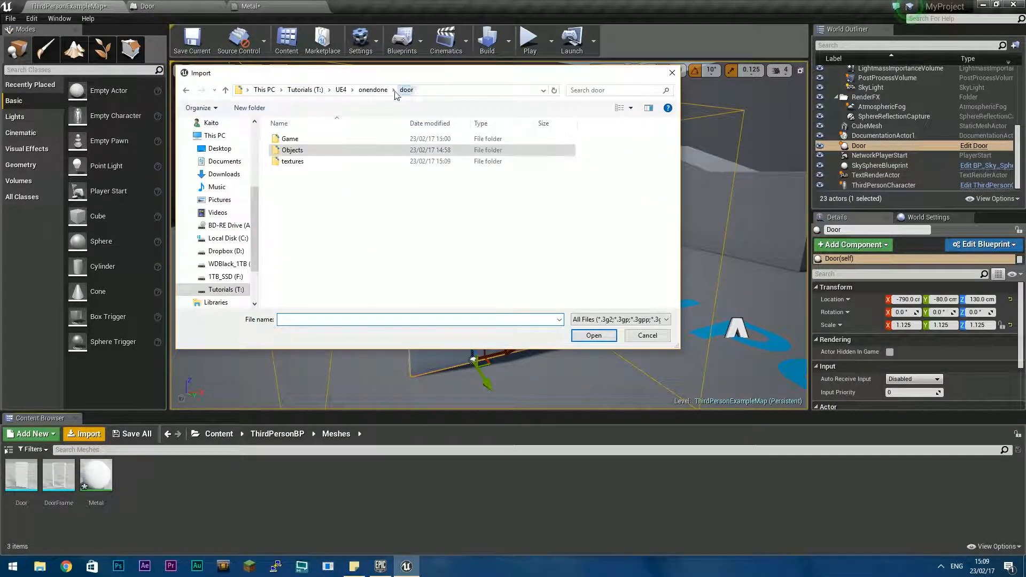
double_click(294, 161)
click(294, 163)
shift+click(462, 152)
click(592, 335)
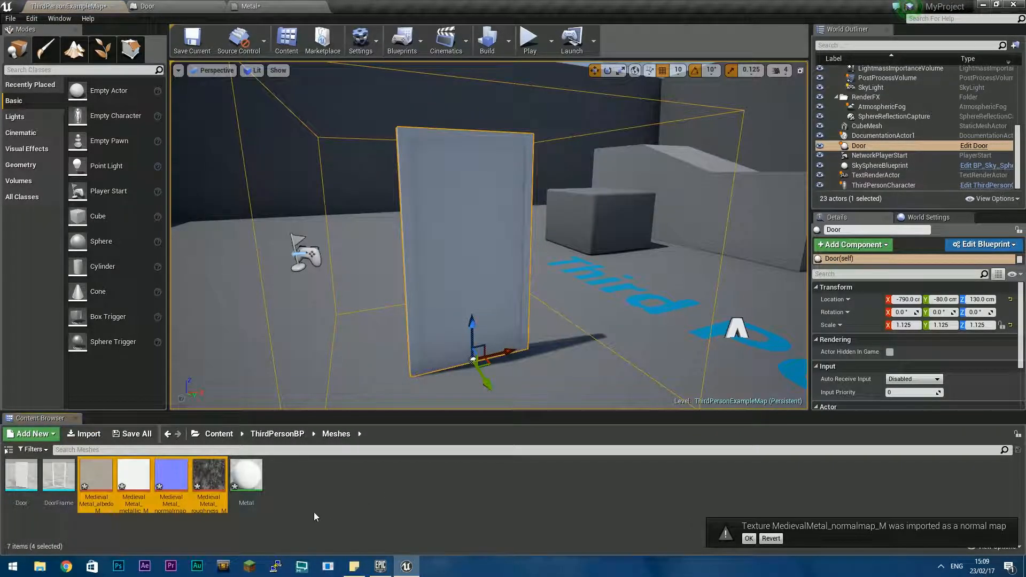
Add the four MedievalMetal textures to the Metal material graph as texture samples, undocking its editor for the transfer and docking it again
drag(261, 7, 605, 178)
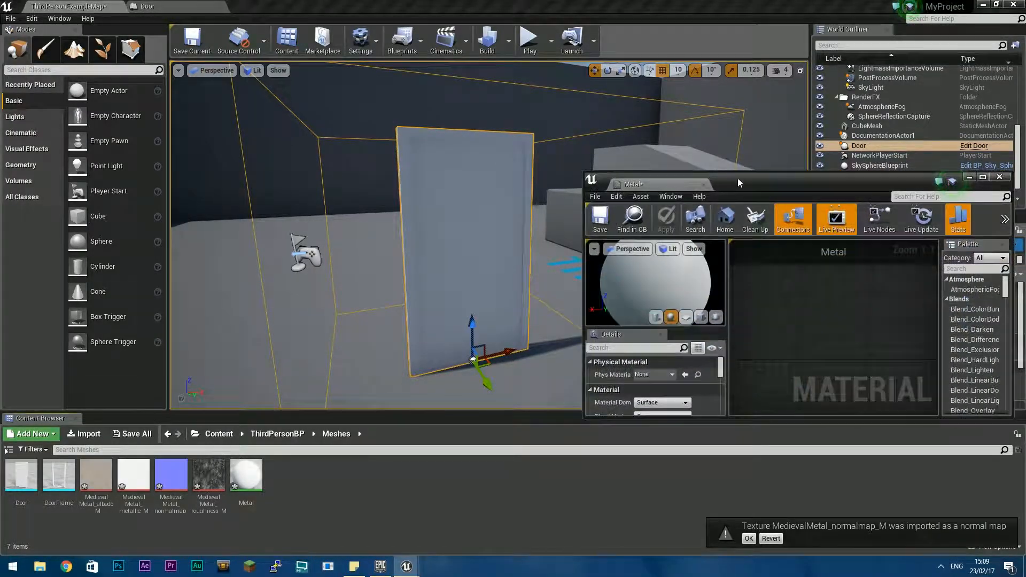
drag(736, 178, 755, 139)
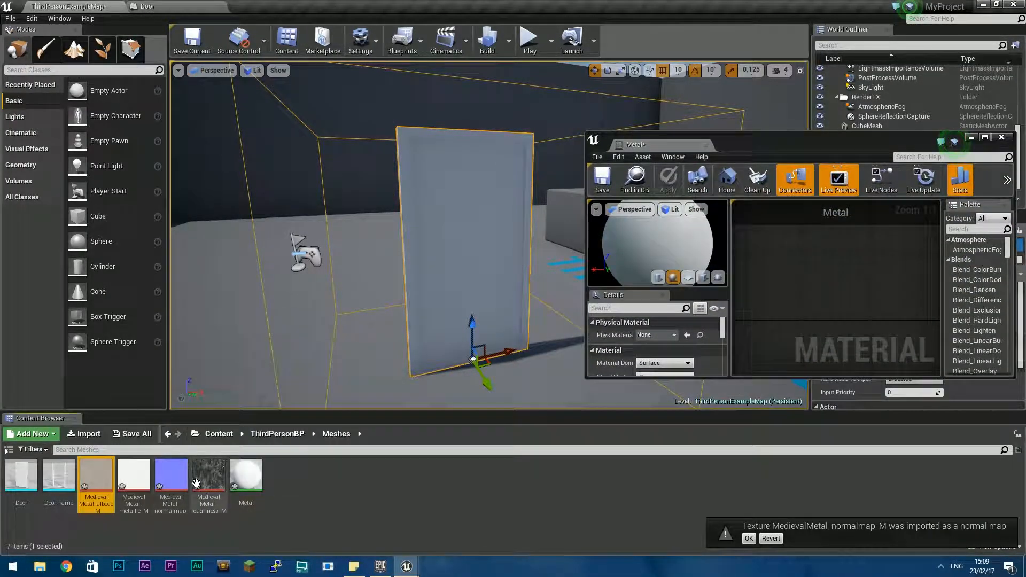
shift+click(208, 476)
drag(209, 476, 755, 274)
drag(813, 144, 805, 145)
drag(633, 145, 240, 14)
Connect the metallic texture sample to the Metal material's Metallic input and spread out the material and normal map nodes
drag(610, 221, 717, 197)
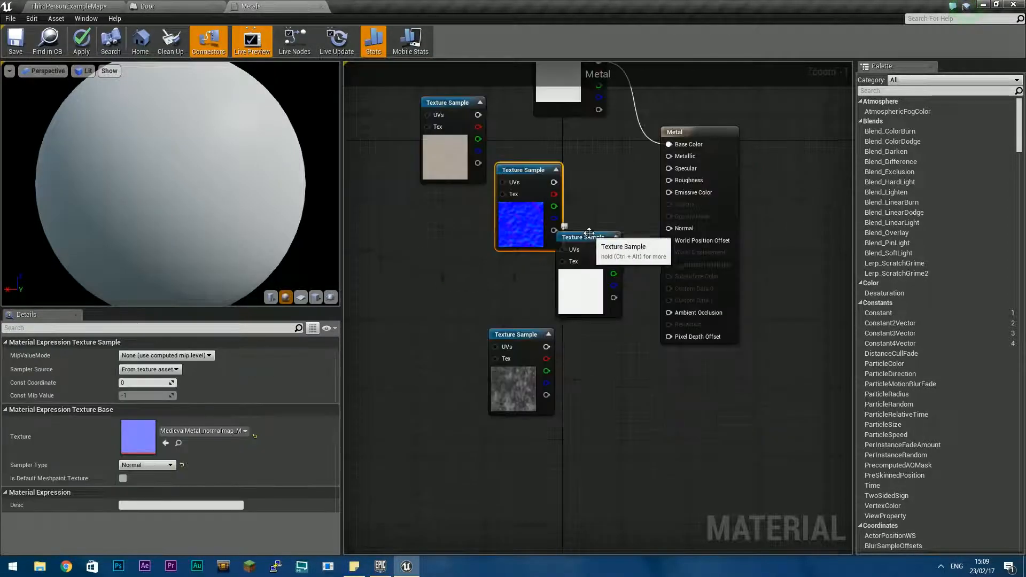
click(603, 256)
drag(603, 257, 669, 156)
click(617, 341)
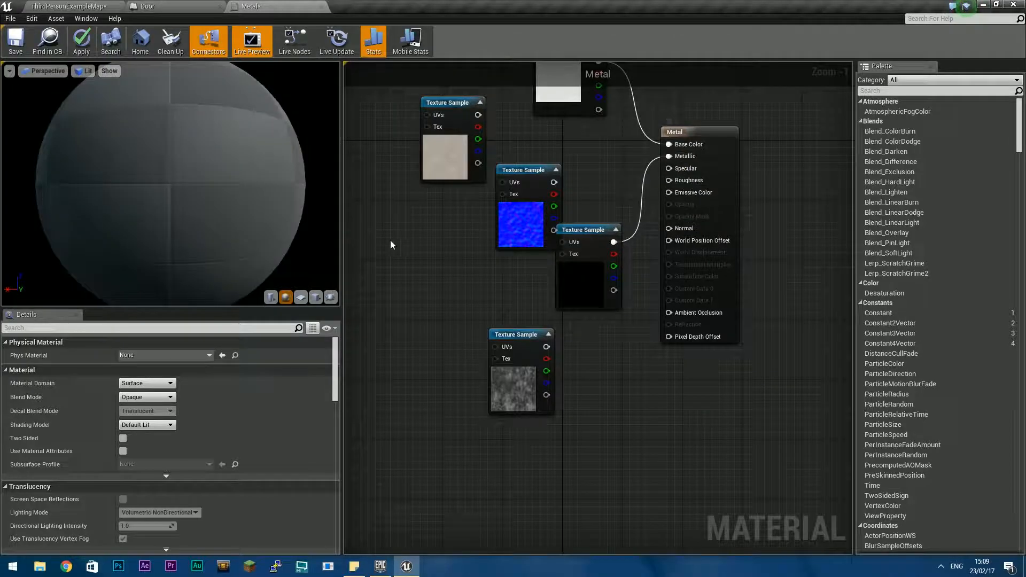
drag(518, 170, 518, 140)
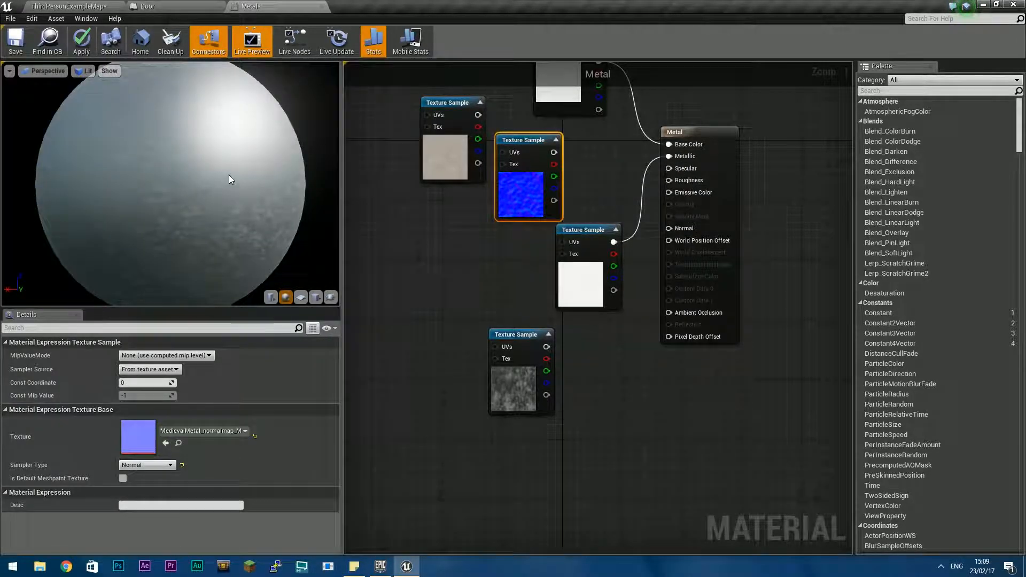
Connect the roughness texture sample to the Metal material's Roughness input and the normal map sample to Normal
mouse_move(210, 181)
mouse_down()
mouse_move(252, 183)
mouse_move(210, 181)
mouse_up()
scroll(207, 191, down, 5)
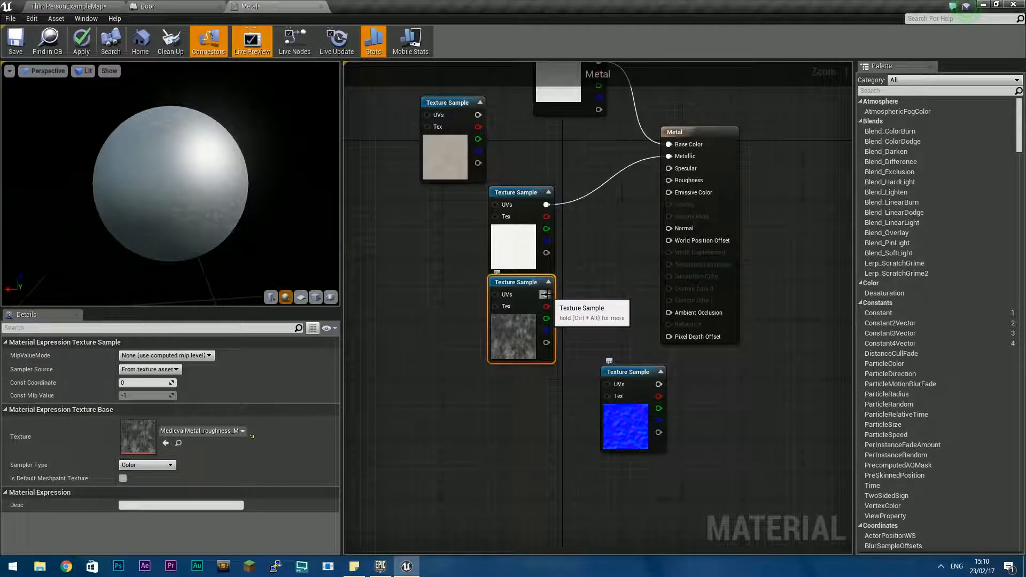
drag(592, 288, 669, 180)
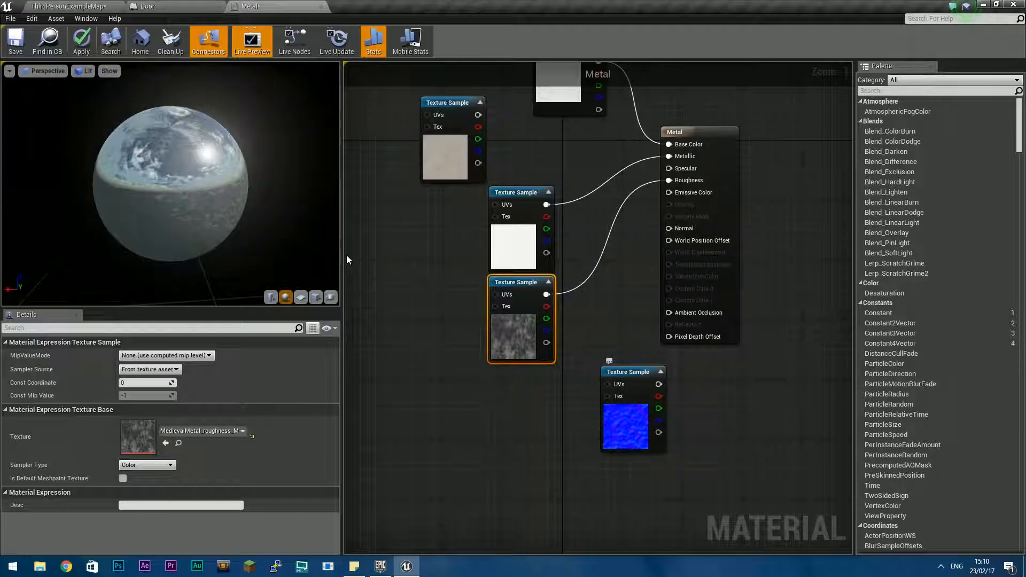
mouse_move(213, 218)
mouse_down()
mouse_move(229, 216)
mouse_move(197, 219)
mouse_move(219, 214)
mouse_up()
drag(634, 376, 669, 228)
drag(253, 244, 254, 244)
drag(335, 173, 335, 172)
Connect the albedo texture sample to Specular and line up the albedo sample and vector parameter above the other samples
drag(478, 114, 671, 170)
drag(234, 198, 234, 198)
drag(465, 108, 531, 109)
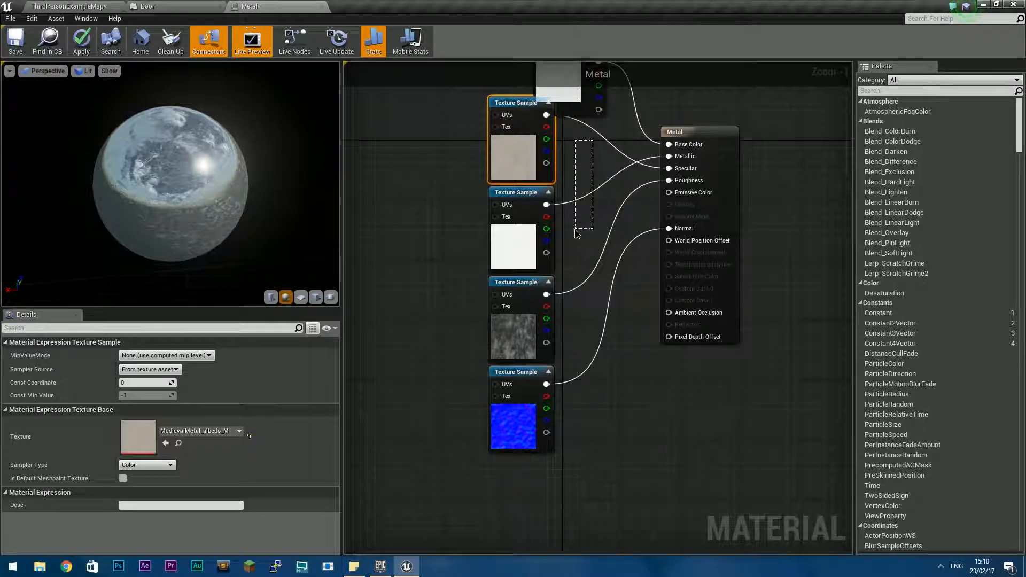
right_drag(573, 174, 555, 295)
drag(557, 179, 512, 144)
right_drag(555, 273, 511, 205)
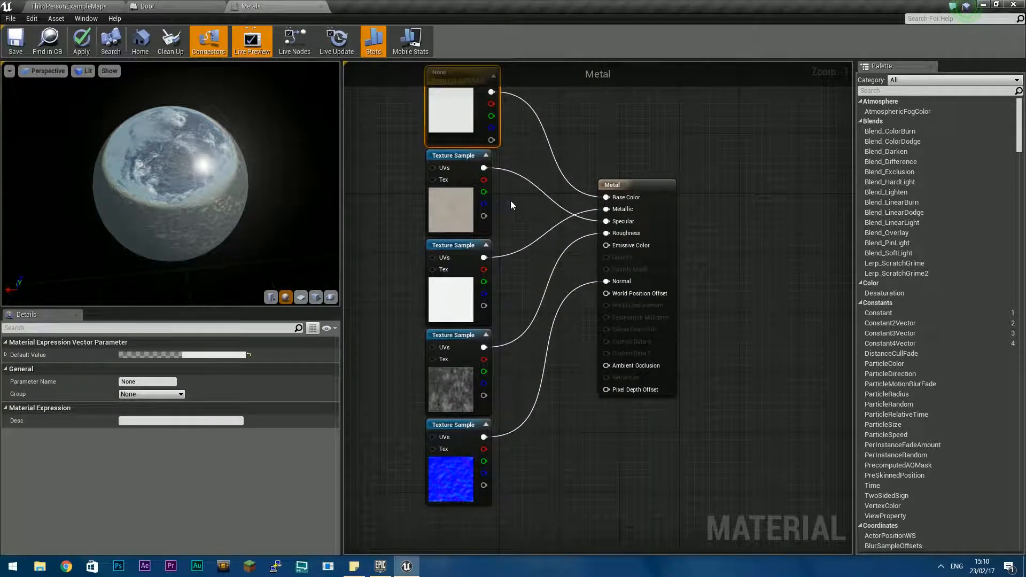
Connect the albedo texture sample to the Ambient Occlusion input and check the preview sphere
drag(588, 374, 607, 366)
drag(193, 225, 214, 200)
scroll(215, 199, up, 5)
scroll(212, 202, down, 4)
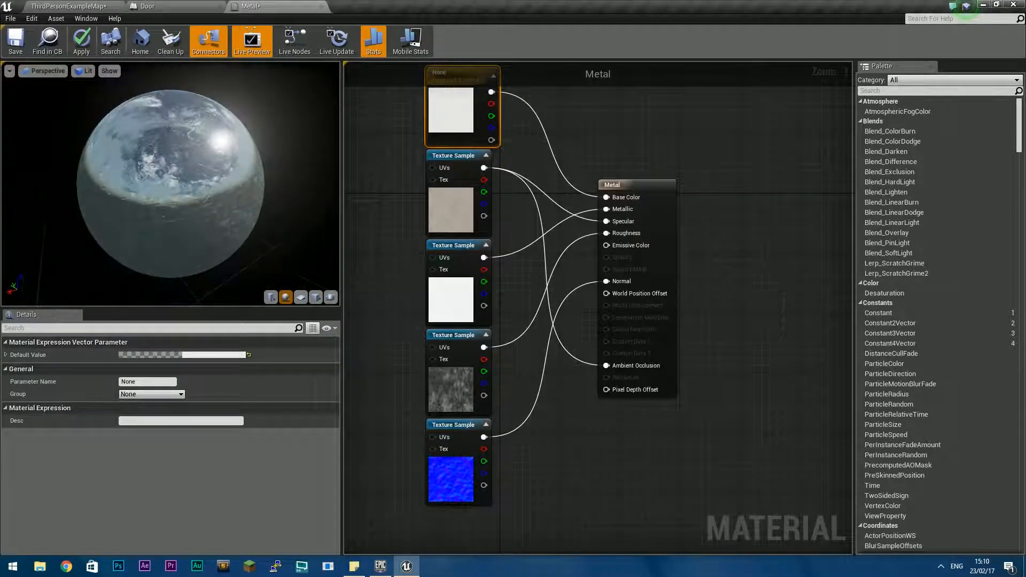
Darken the base color vector parameter to a grey with a value of about 0.3
double_click(464, 106)
drag(629, 184, 630, 211)
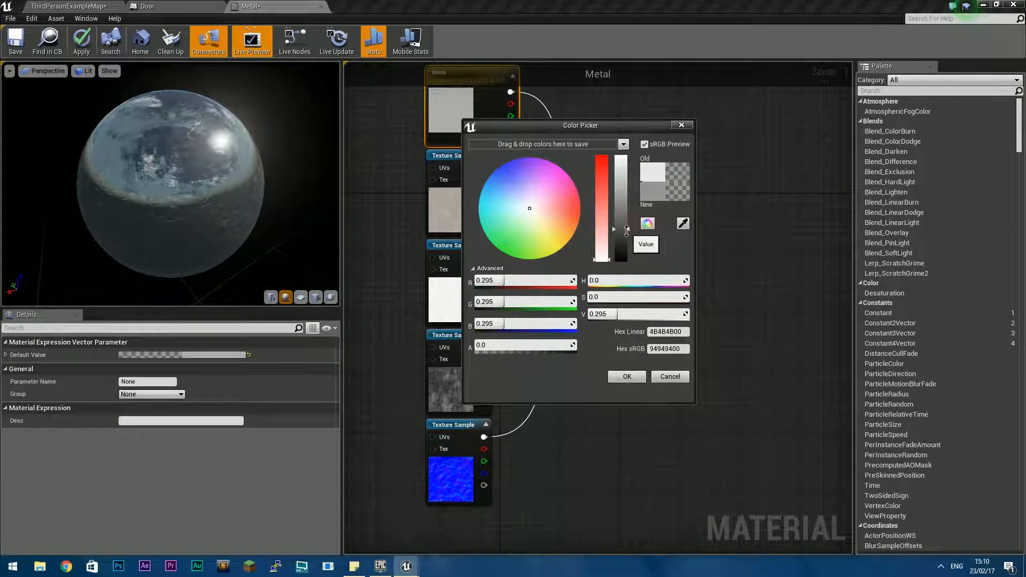
click(643, 375)
mouse_move(171, 184)
mouse_down()
mouse_move(115, 163)
mouse_move(182, 171)
mouse_up()
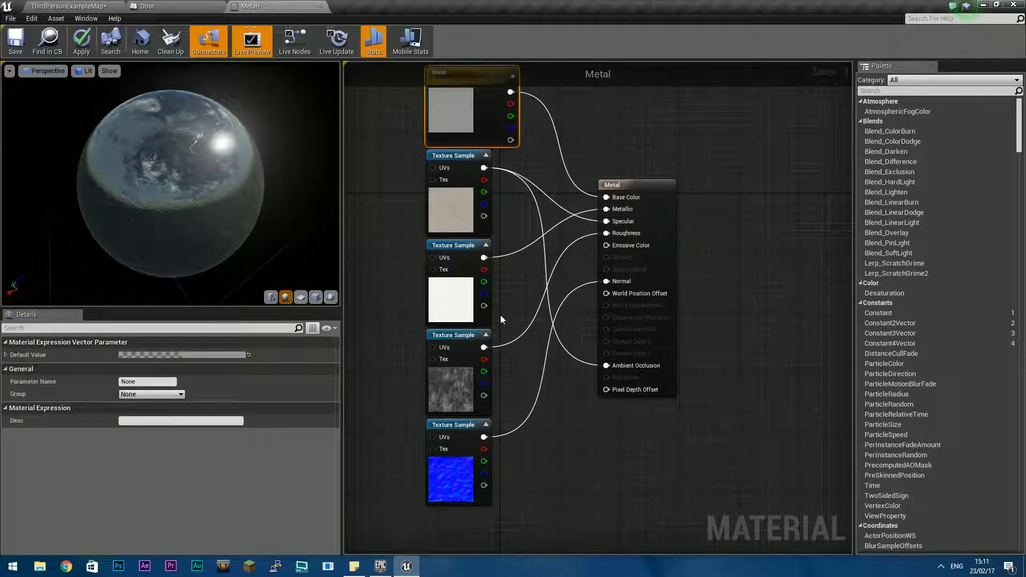
Move the metallic texture sample away from the material node and paste a copy of the base color vector parameter
right_click(512, 276)
click(506, 353)
right_drag(543, 432, 624, 399)
drag(543, 216, 431, 216)
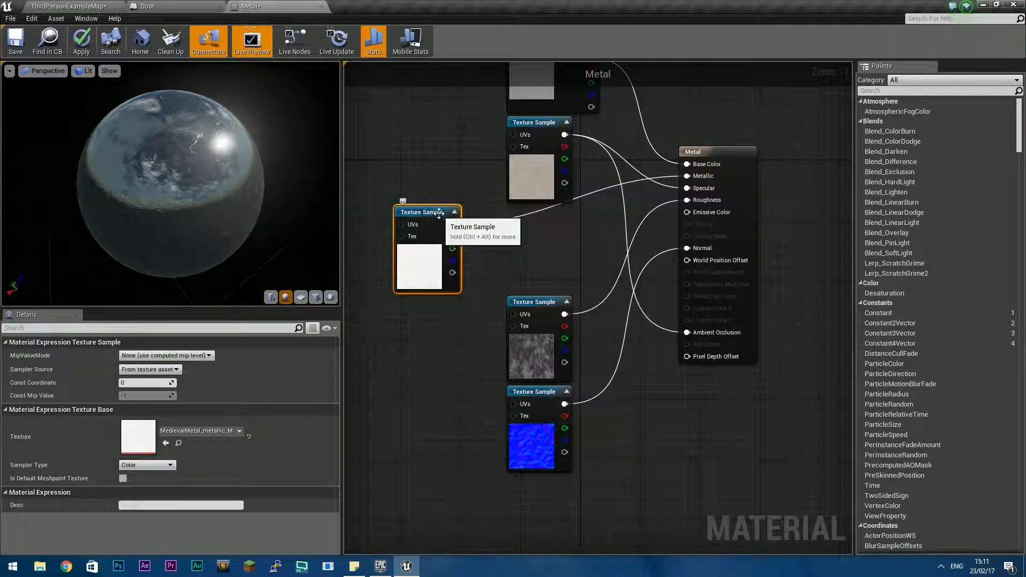
right_drag(454, 177, 527, 218)
click(615, 113)
key(ctrl+v)
Add a Multiply node for the metallic texture sample and feed the Metallic input from it
drag(500, 250, 577, 296)
right_click(571, 278)
text(mult)
click(602, 325)
drag(522, 354, 760, 218)
click(774, 234)
Adjust the brightness of the copied vector parameter to nearly white and accept the color
double_click(489, 360)
click(639, 324)
click(638, 309)
drag(214, 203, 182, 206)
click(638, 326)
drag(638, 326, 638, 312)
click(644, 528)
Add a scalar parameter and connect it to the metallic Multiply node's B input in place of the copied vector parameter
drag(475, 342, 438, 440)
right_click(453, 377)
text(scla)
key(BackSpace)
key(BackSpace)
text(alar)
key(Return)
drag(500, 404, 575, 313)
drag(473, 386, 462, 364)
Set the scalar parameter's default value to 0.75 and move the unused vector parameter aside
click(129, 355)
text(0.75)
drag(165, 230, 184, 209)
drag(439, 437, 379, 423)
Duplicate the scalar parameter and reposition the normal map, roughness and unused vector parameter nodes to make room for it
click(468, 365)
key(ctrl+c)
key(ctrl+v)
scroll(534, 481, down, 2)
right_drag(535, 481, 572, 326)
drag(631, 293, 562, 386)
drag(633, 230, 530, 283)
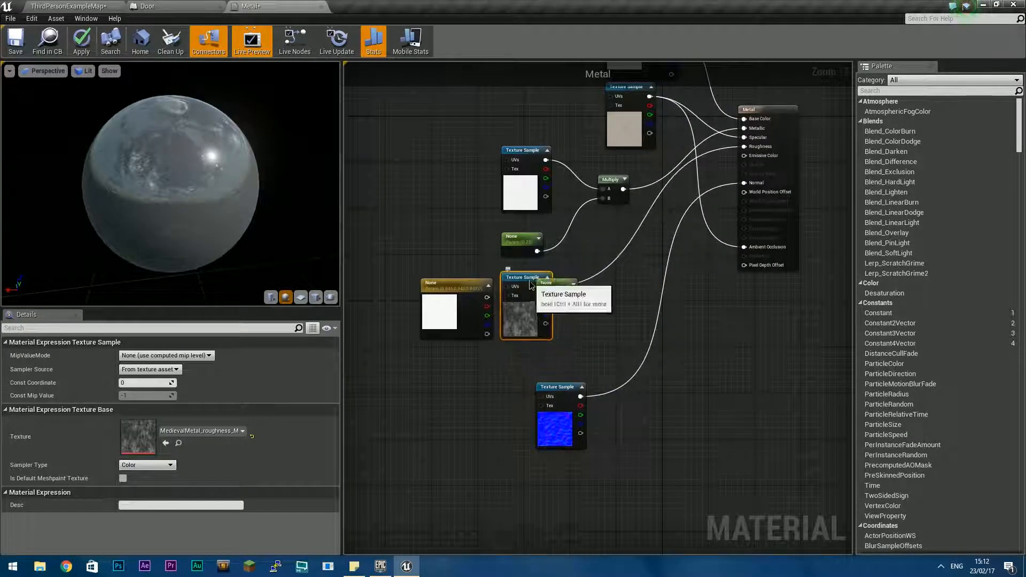
drag(455, 284, 396, 272)
Duplicate the Multiply node, use it to multiply the roughness sample by the copied scalar, and connect it to Roughness
click(613, 180)
key(ctrl+c)
key(ctrl+v)
drag(560, 284, 611, 293)
drag(537, 361, 744, 146)
drag(567, 393, 601, 387)
scroll(214, 214, up, 3)
scroll(214, 214, down, 3)
right_drag(663, 342, 657, 403)
drag(586, 442, 620, 425)
Try default values of 0 and 1 for the roughness scalar parameter
click(506, 408)
click(133, 355)
text(0)
click(133, 356)
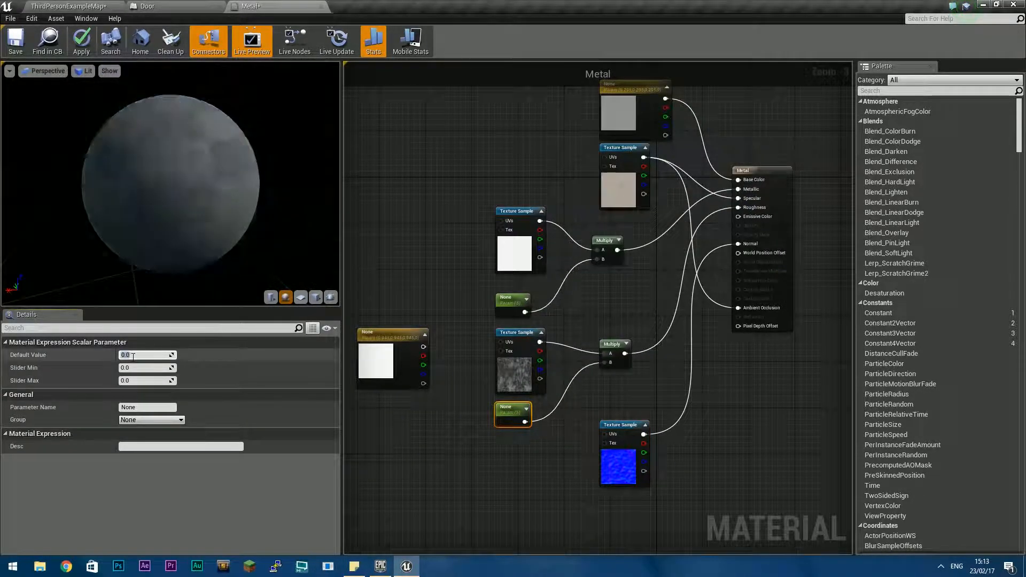
text(1)
key(Return)
Set the default value of the scalar parameter under the metallic texture sample to 0.9
click(512, 301)
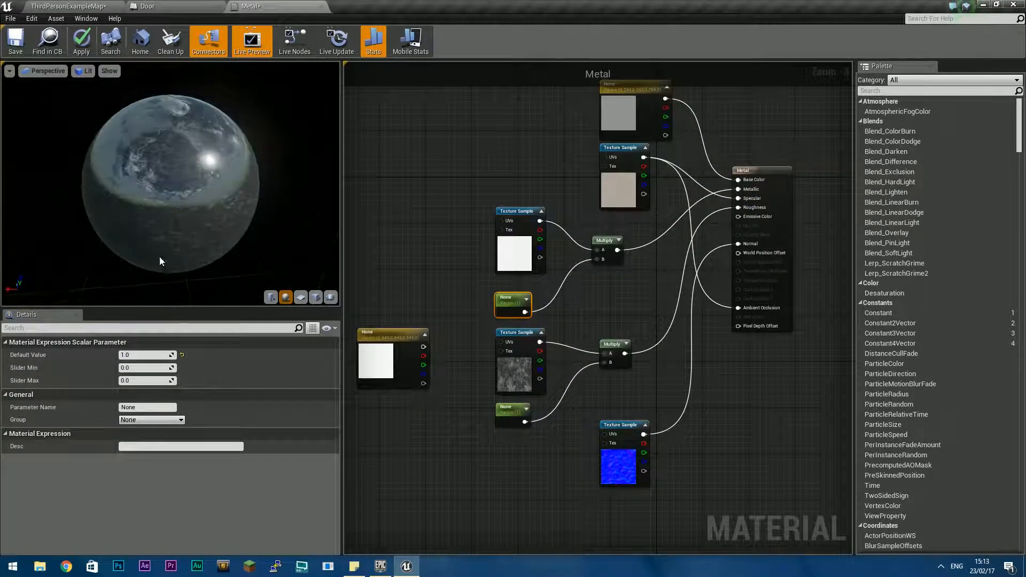
click(136, 355)
text(0.9)
key(Return)
mouse_move(213, 214)
mouse_down()
mouse_move(214, 176)
mouse_move(208, 211)
mouse_up()
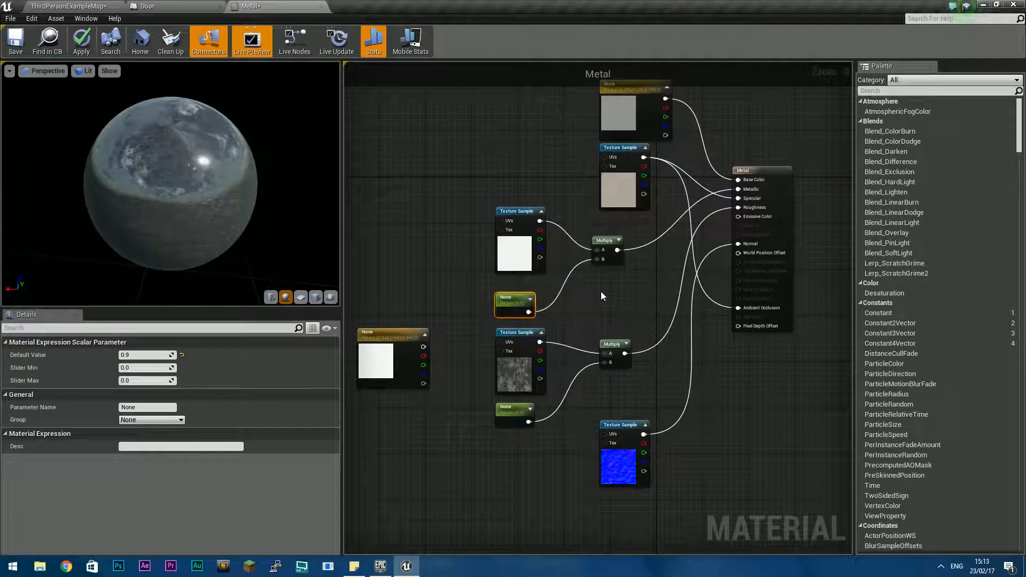
Break the links to the Metal material's Ambient Occlusion and Specular inputs
right_click(737, 309)
click(765, 337)
right_click(739, 199)
click(770, 227)
Connect the albedo texture sample directly to Base Color and check the preview sphere
scroll(171, 185, up, 3)
scroll(171, 185, down, 3)
drag(644, 157, 738, 180)
drag(141, 185, 156, 184)
Add a Multiply node combining the color vector parameter with the albedo sample, and connect its output to Base Color
drag(623, 148, 507, 131)
drag(552, 160, 591, 193)
key(m)
click(636, 164)
drag(650, 168, 567, 114)
drag(529, 140, 559, 121)
drag(649, 88, 554, 131)
drag(573, 122, 738, 179)
drag(508, 132, 451, 144)
Set the base color parameter to a pale warm tint of R 0.845, G 0.704, B 0.653
double_click(454, 111)
drag(617, 229, 618, 188)
drag(528, 209, 490, 171)
drag(617, 188, 617, 172)
drag(523, 203, 537, 211)
drag(206, 214, 225, 216)
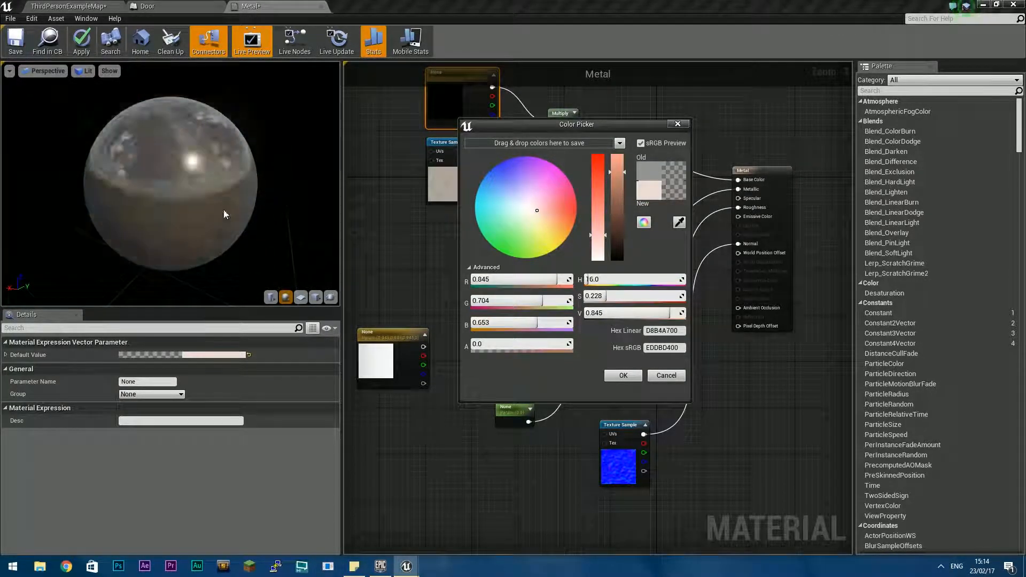
Save the Metal material, return to the level, close the color picker and frame the door in the viewport
click(16, 43)
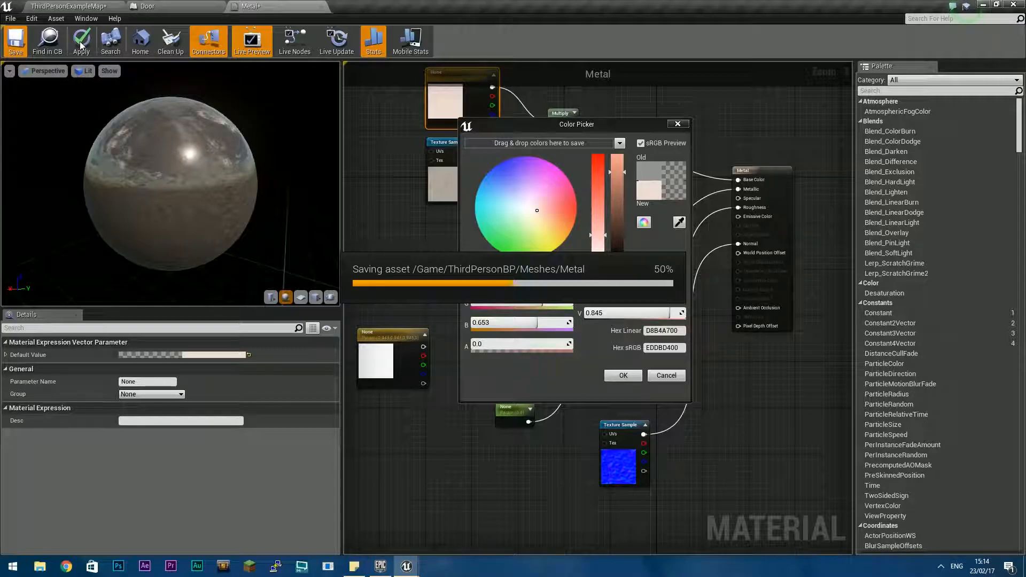
click(75, 8)
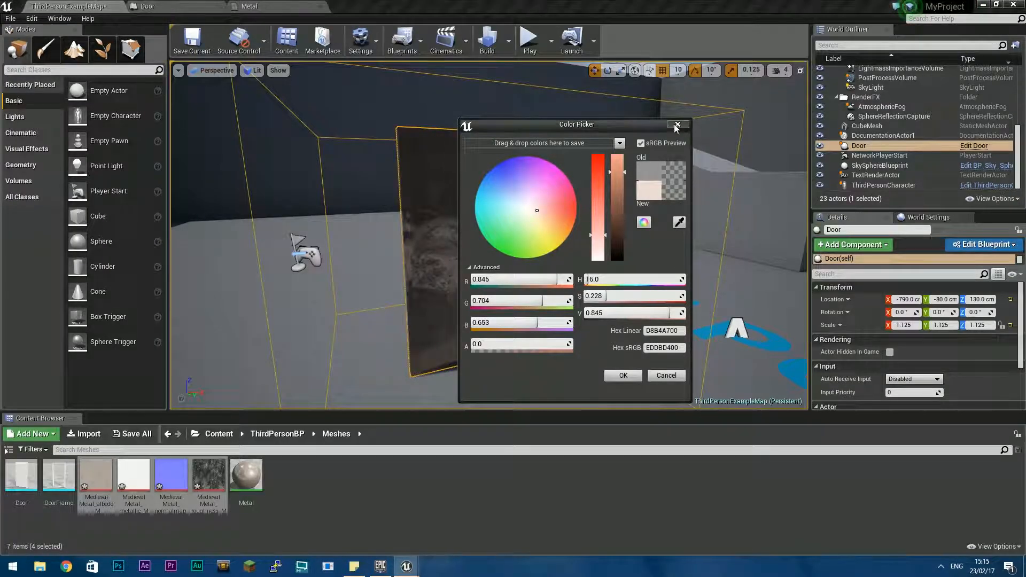
click(678, 123)
key(f)
mouse_move(489, 236)
right_down()
mouse_move(487, 262)
mouse_move(505, 300)
mouse_move(484, 252)
right_up()
Duplicate the Metal material as Metal_2 in the Meshes folder and open the copy for editing
drag(232, 498, 229, 495)
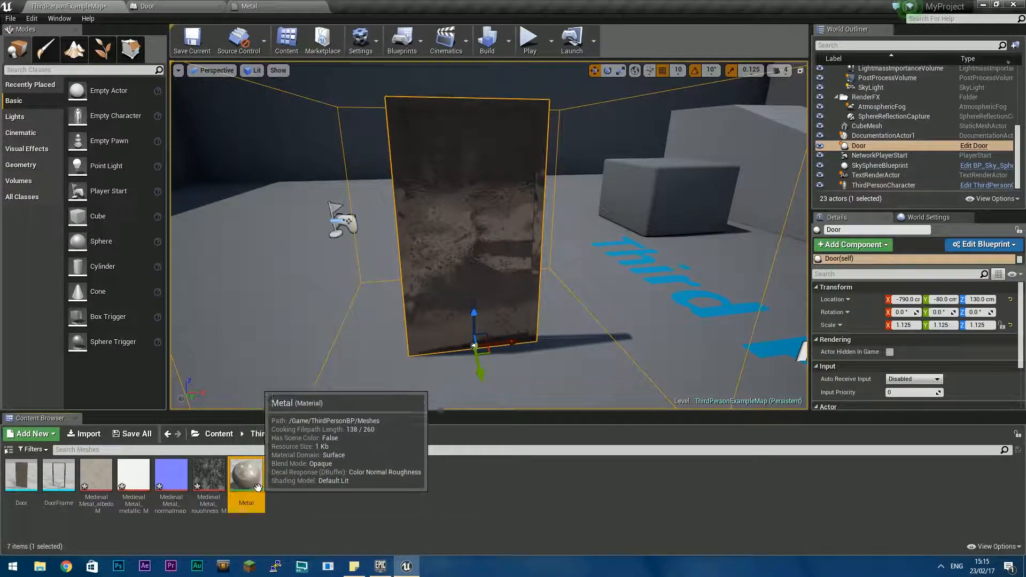
right_click(249, 476)
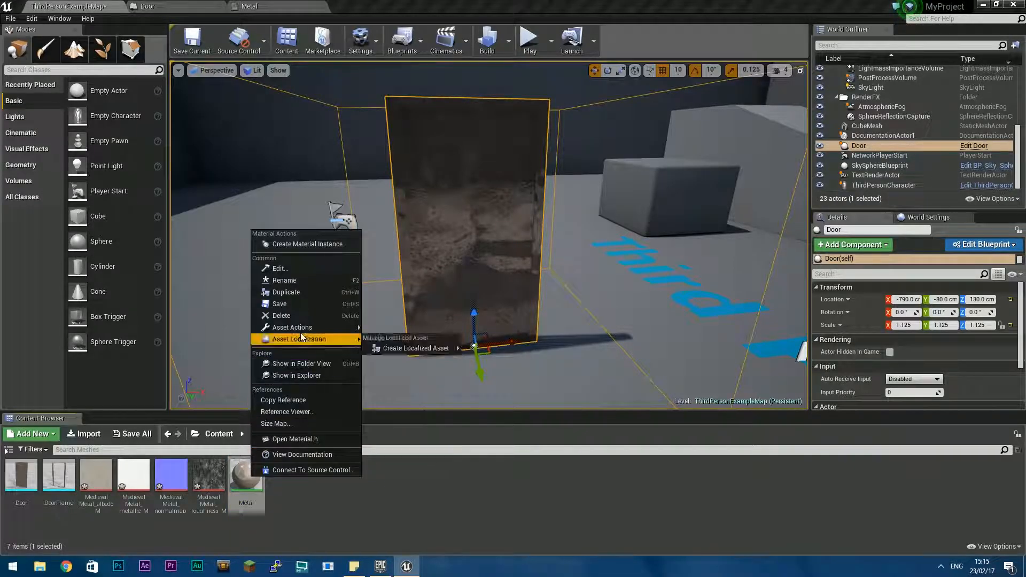
click(284, 293)
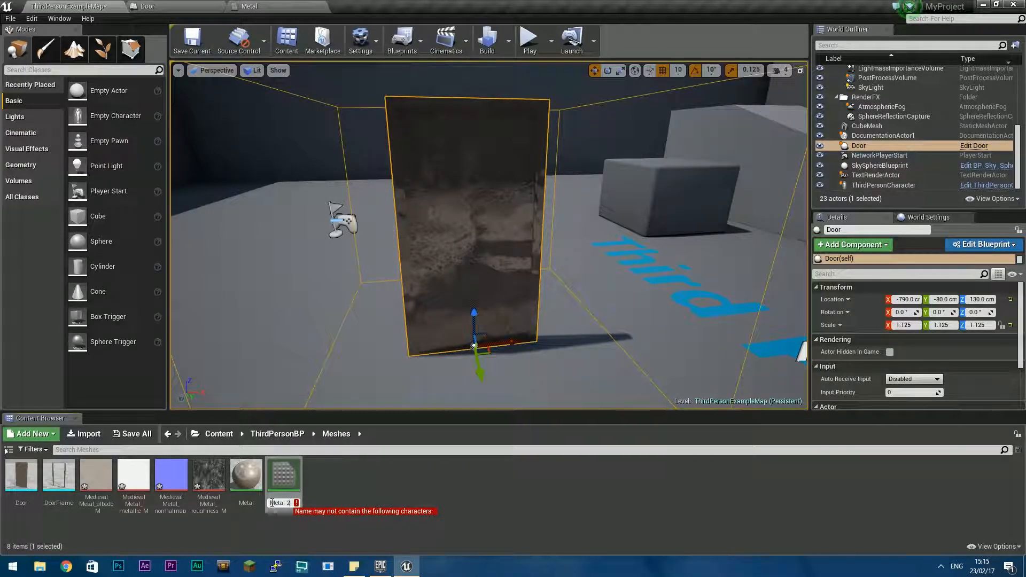
key(Return)
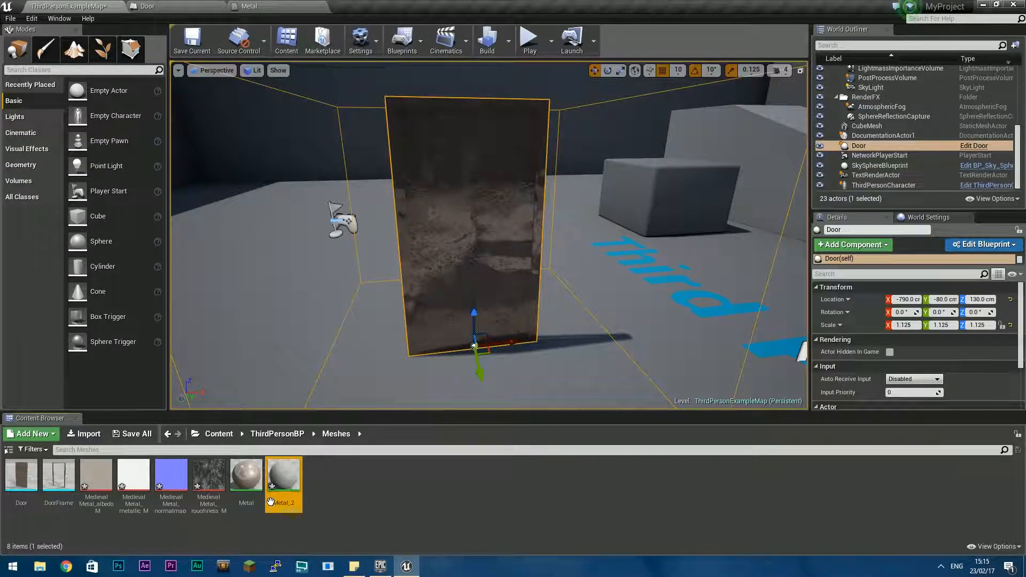
double_click(284, 477)
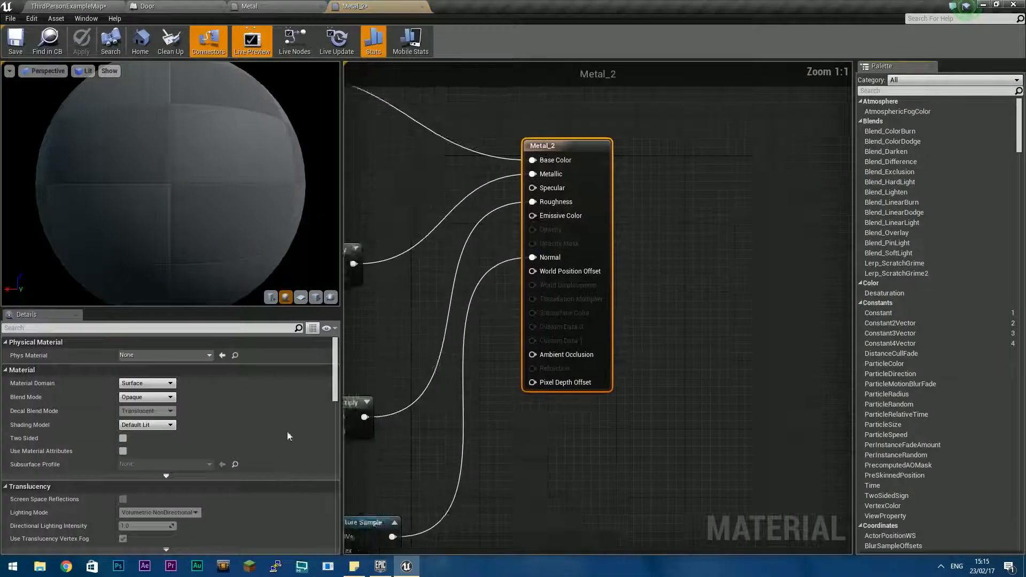
Set Metal_2's base color parameter to a pale blue of R 0.628, G 0.725, B 0.79
right_drag(437, 192, 661, 253)
double_click(372, 155)
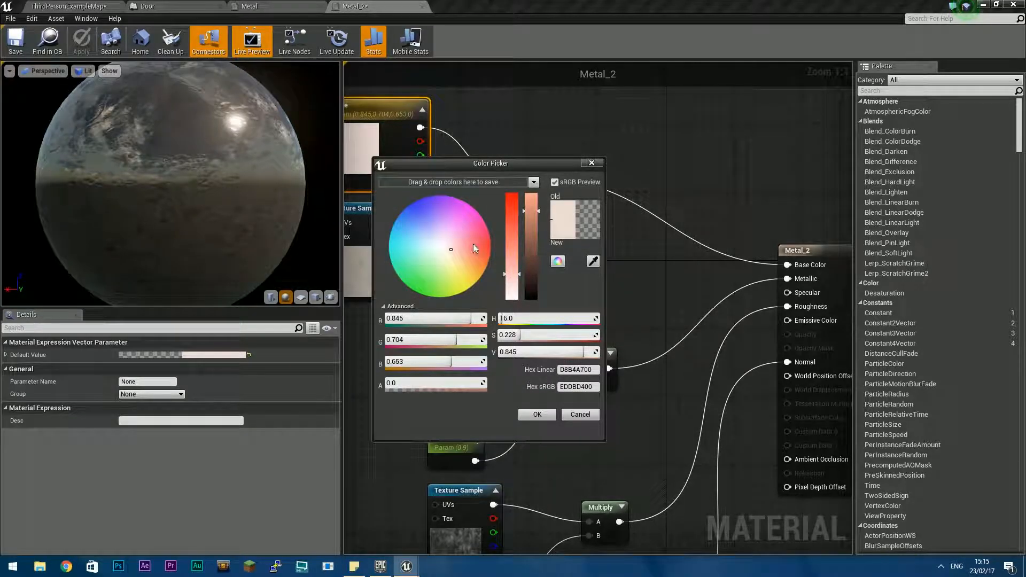
click(438, 240)
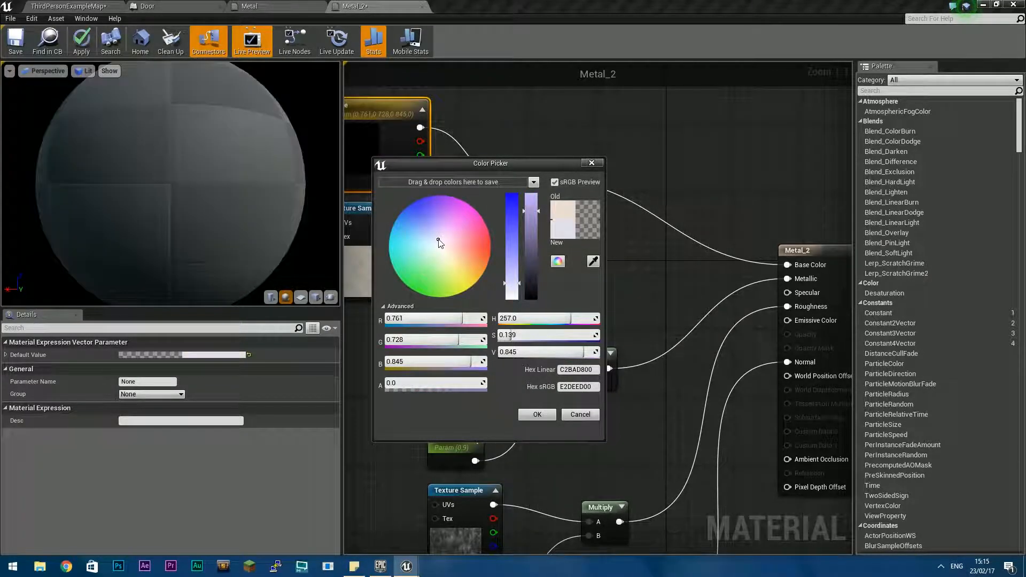
drag(439, 240, 431, 244)
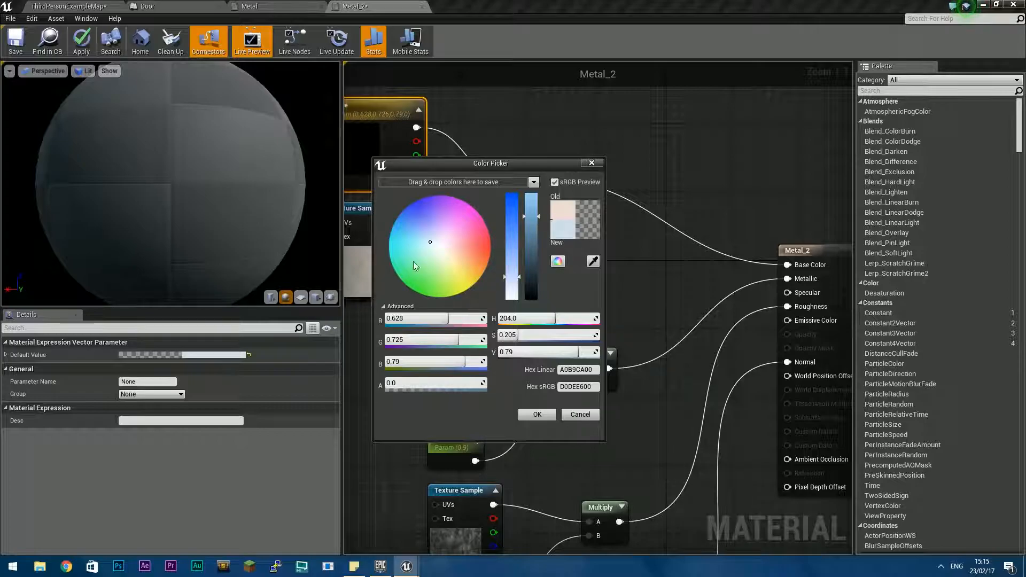
Apply and save Metal_2, then return to the level and accept the open color picker
click(81, 41)
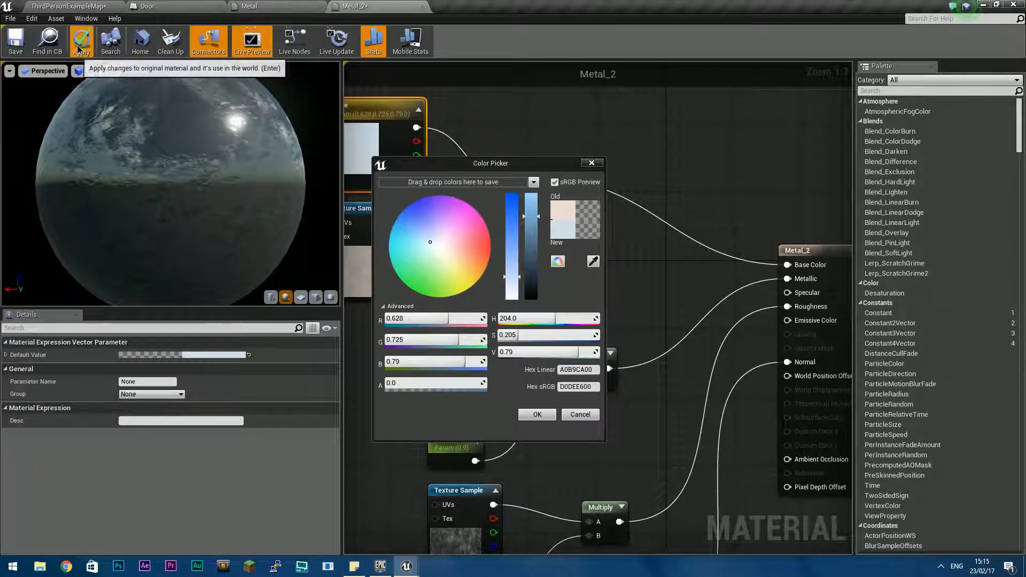
click(11, 50)
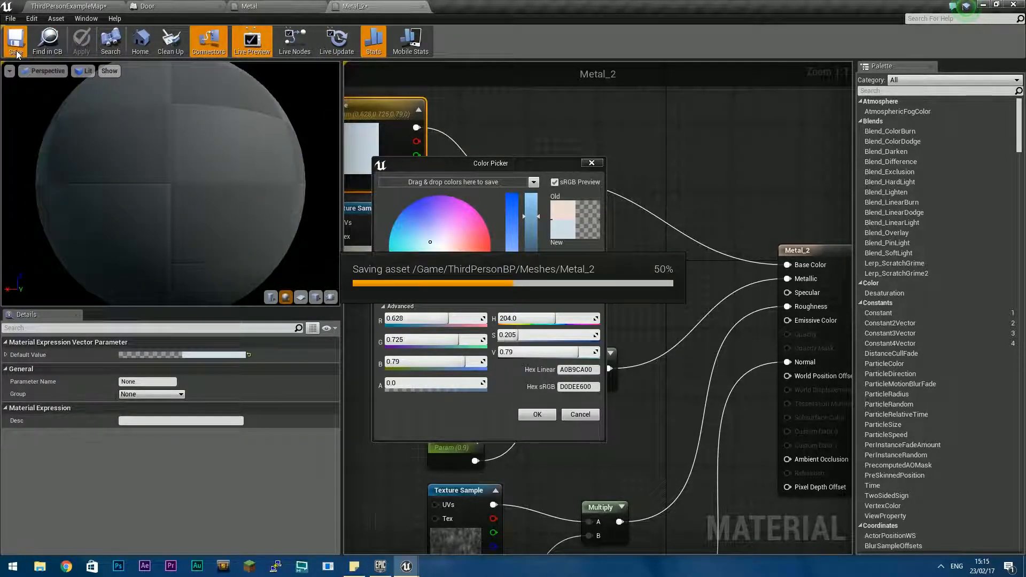
click(72, 7)
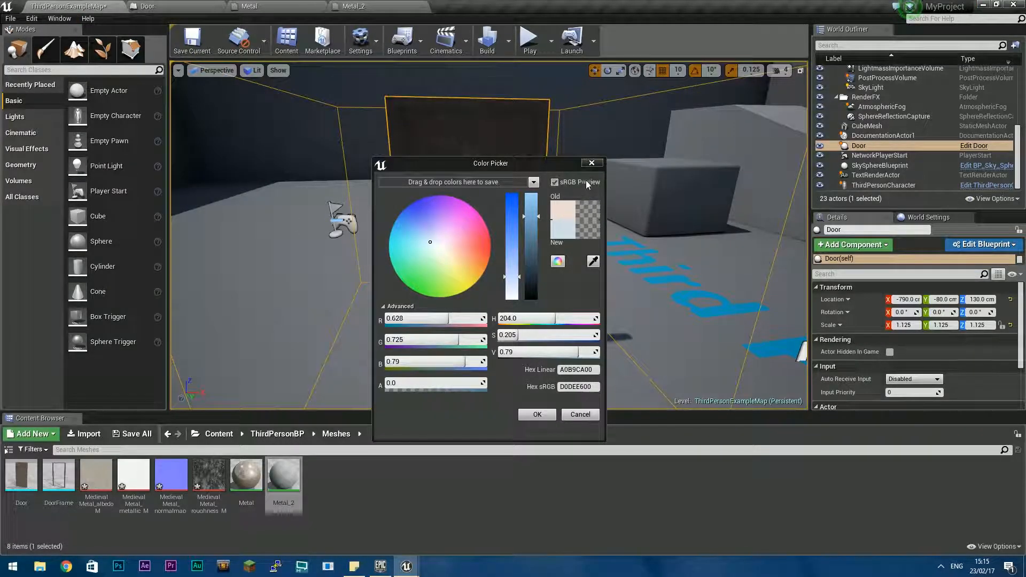
click(538, 415)
mouse_move(414, 244)
right_down()
mouse_move(467, 245)
mouse_move(385, 245)
mouse_move(422, 246)
right_up()
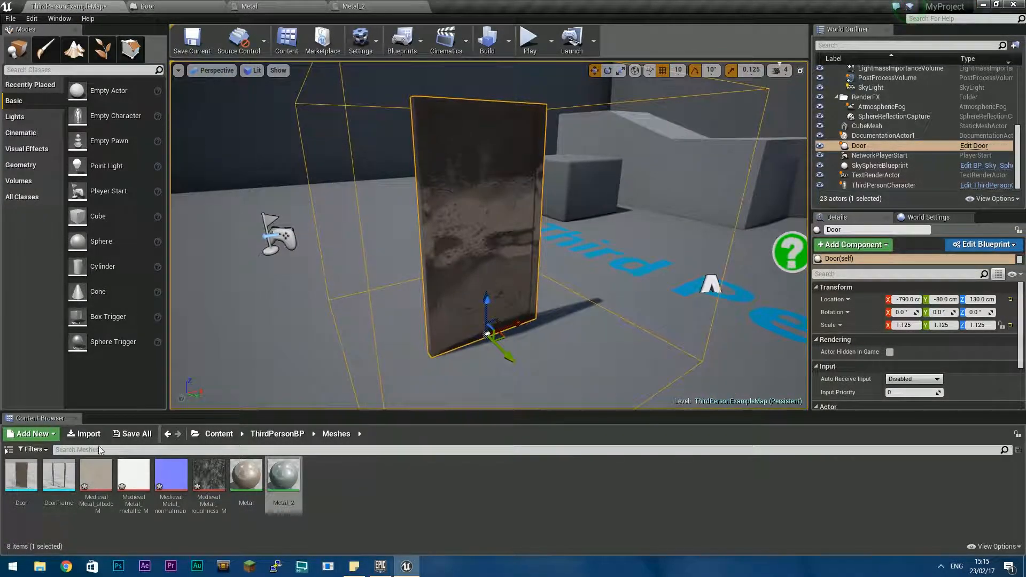
Open the Door static mesh, assign Metal_2 to its Element 0 material slot and view the mesh up close
click(20, 475)
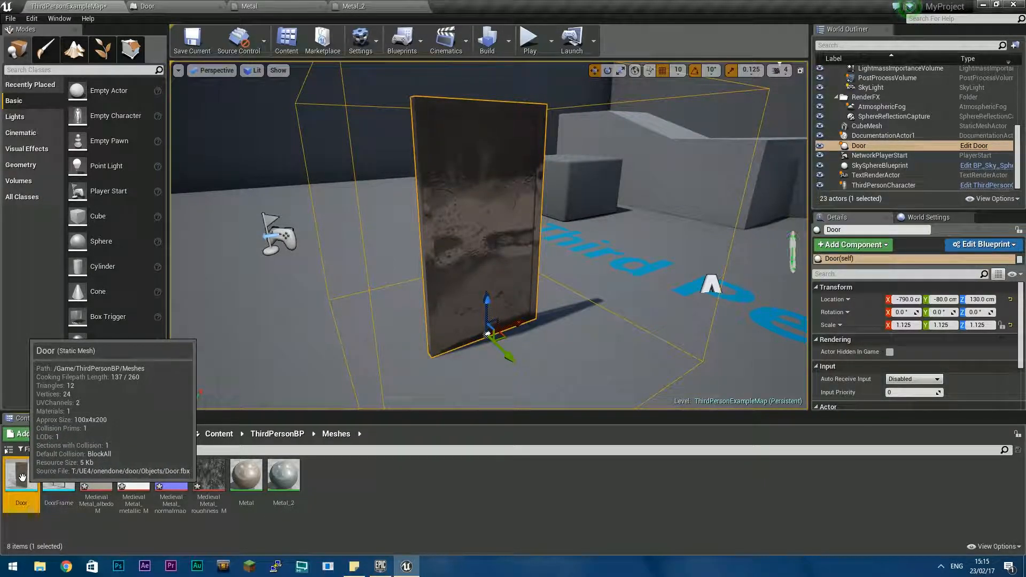
double_click(20, 477)
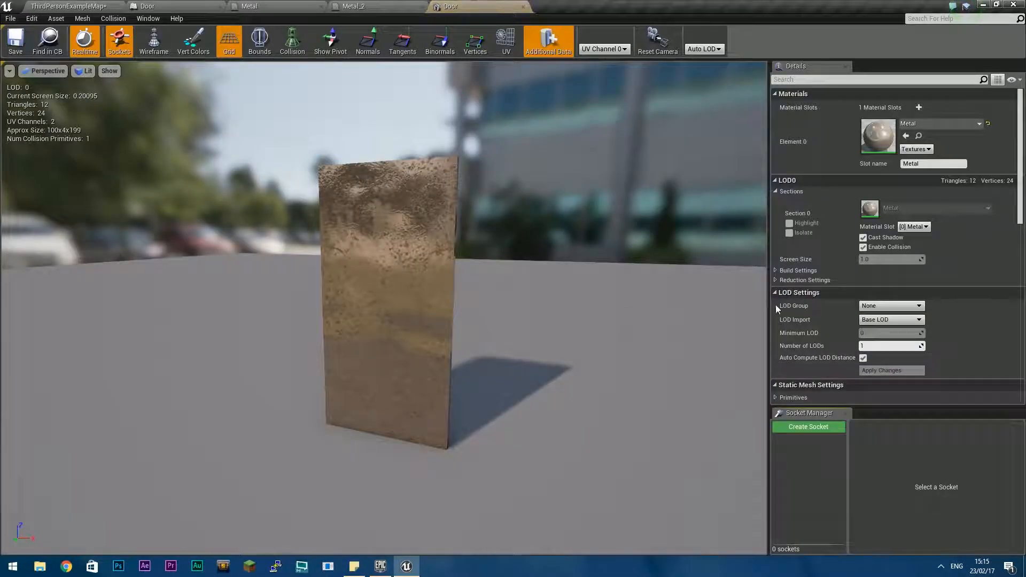
click(927, 125)
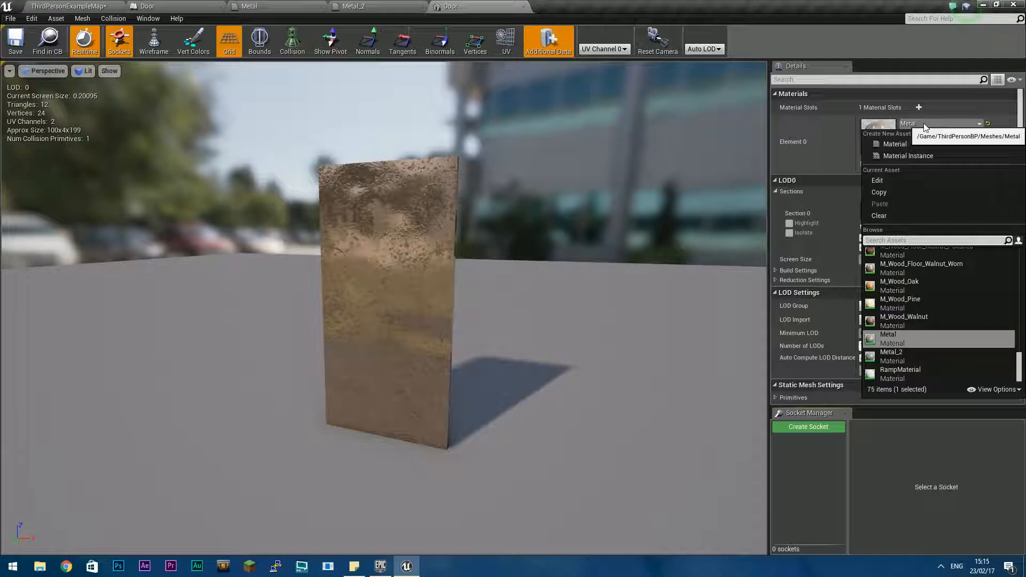
key(Down)
key(a)
right_drag(487, 299, 545, 298)
right_drag(389, 288, 400, 288)
key(w)
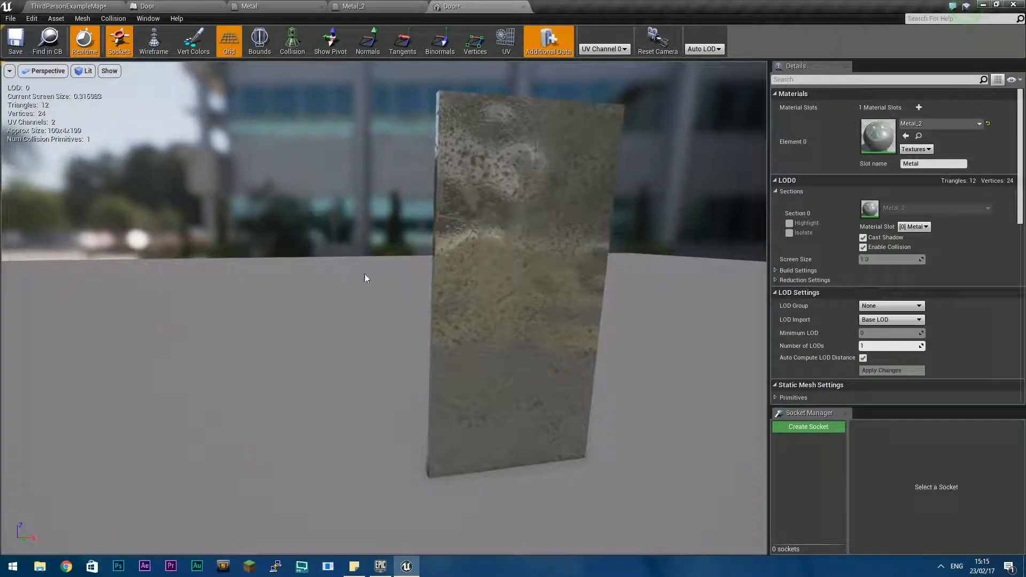
Return to the level and examine the door's new material from different distances and angles
click(69, 7)
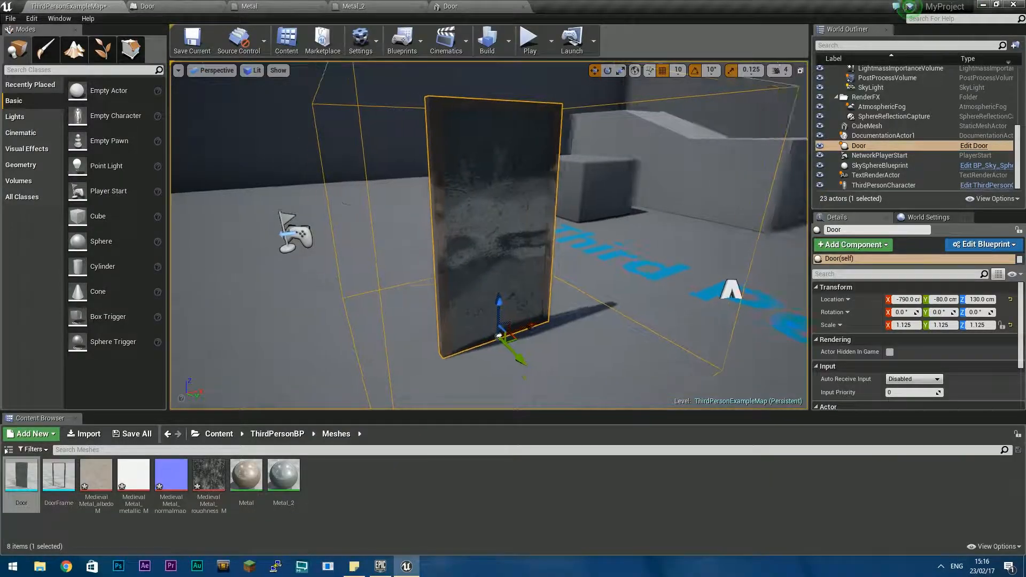
key(s)
mouse_move(489, 235)
right_down()
mouse_move(478, 235)
mouse_move(516, 240)
mouse_move(486, 238)
right_up()
key(w)
key(s)
right_drag(521, 291, 522, 291)
key(s)
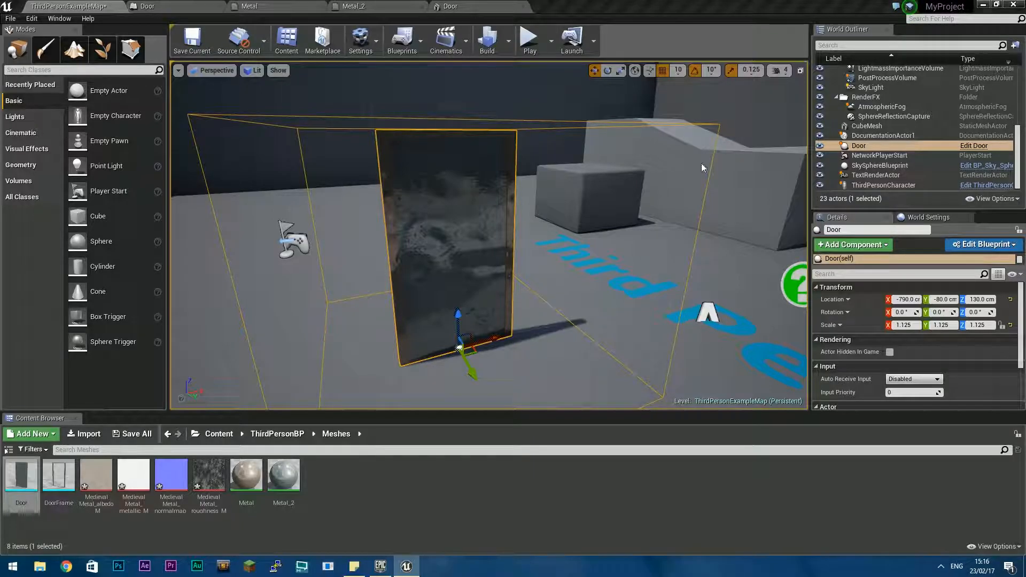
Close the Door static mesh editor and the Metal_2 material editor
click(459, 8)
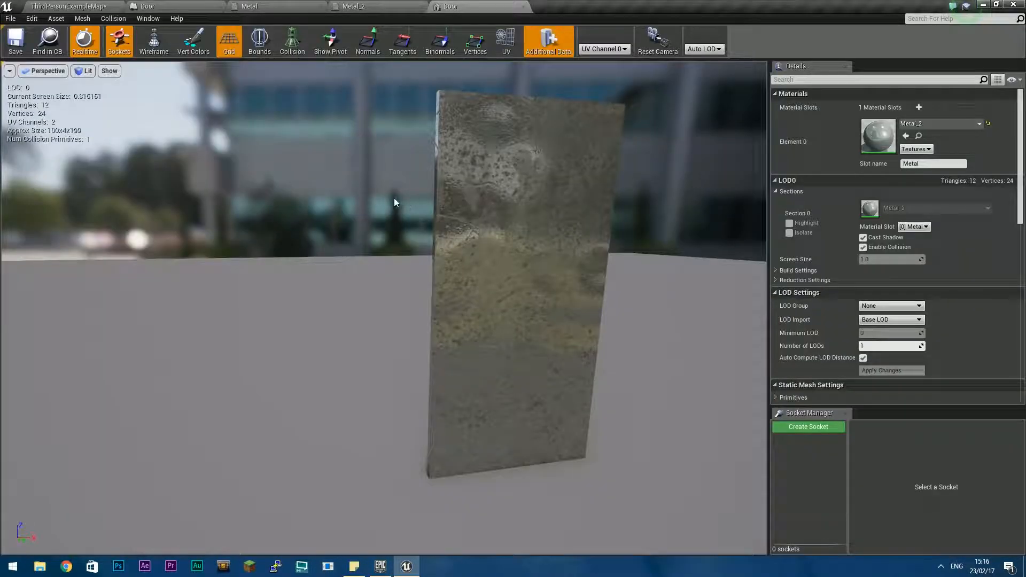
click(523, 7)
click(424, 7)
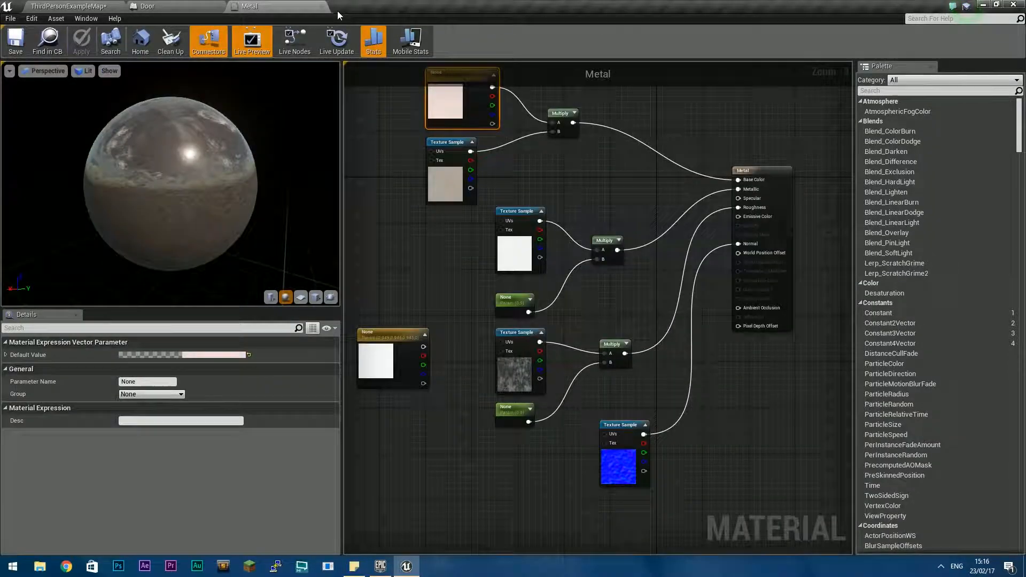
Close the Metal material editor and open the Door blueprint's event graph
click(321, 7)
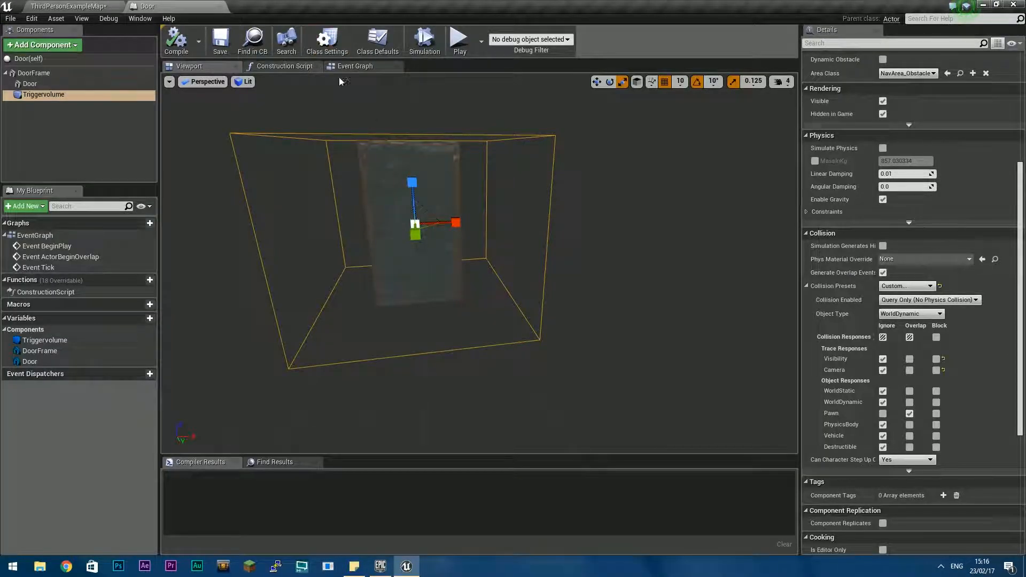
click(355, 66)
right_drag(543, 231, 497, 269)
scroll(603, 254, down, 2)
scroll(605, 271, up, 1)
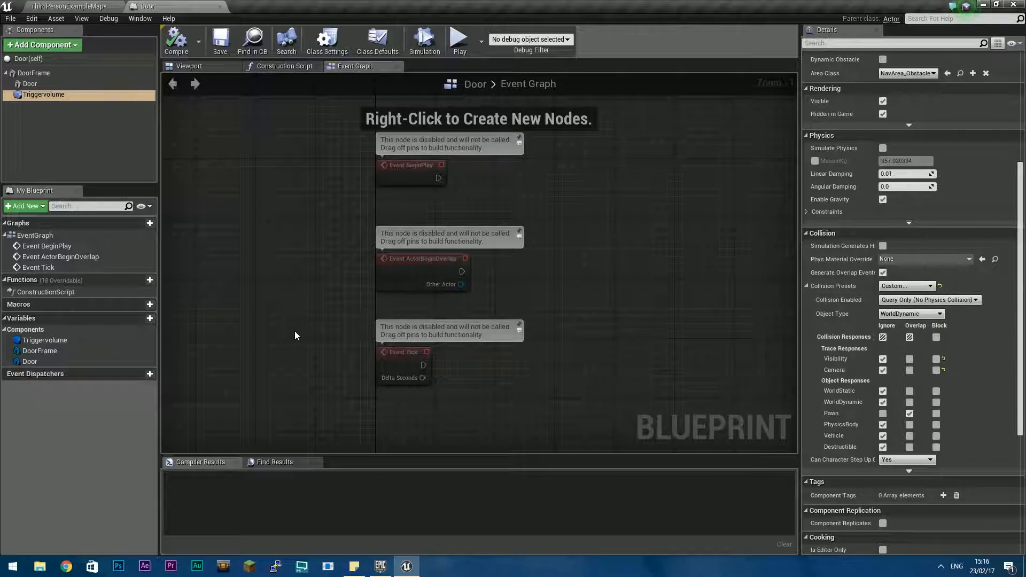
Add an On Component Begin Overlap event for Triggervolume and place it in an empty area of the graph
click(25, 344)
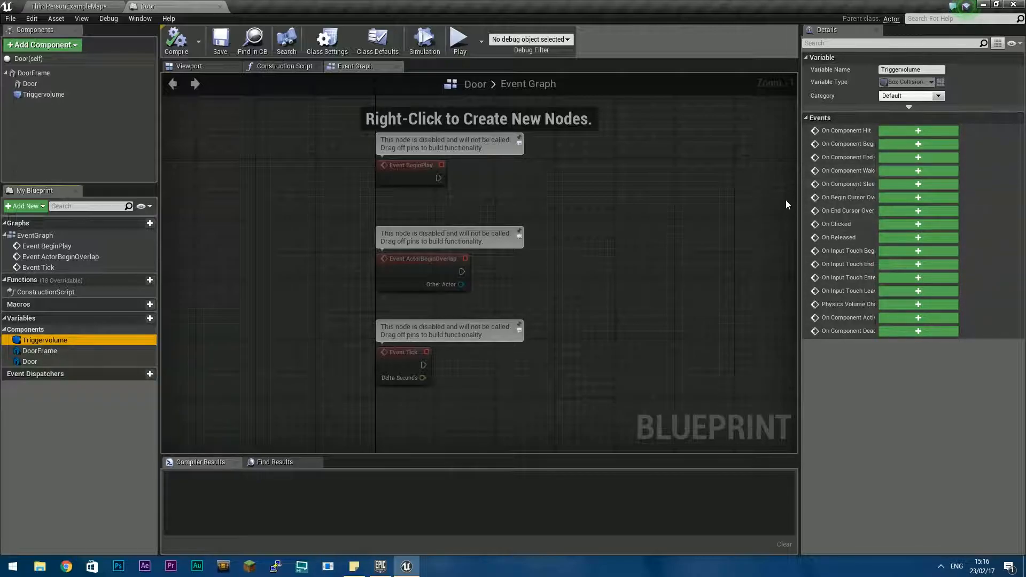
drag(801, 193, 743, 233)
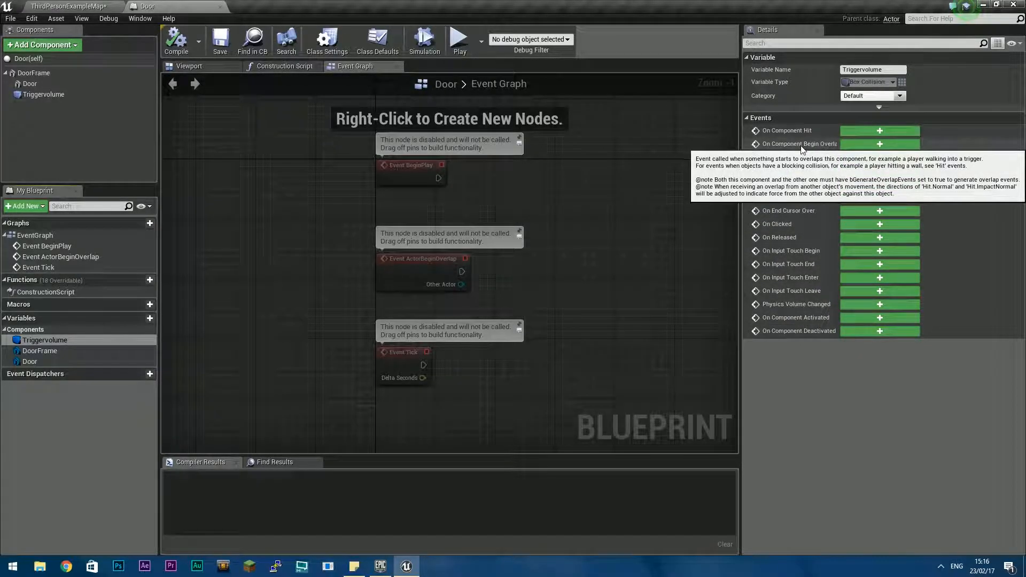
click(862, 146)
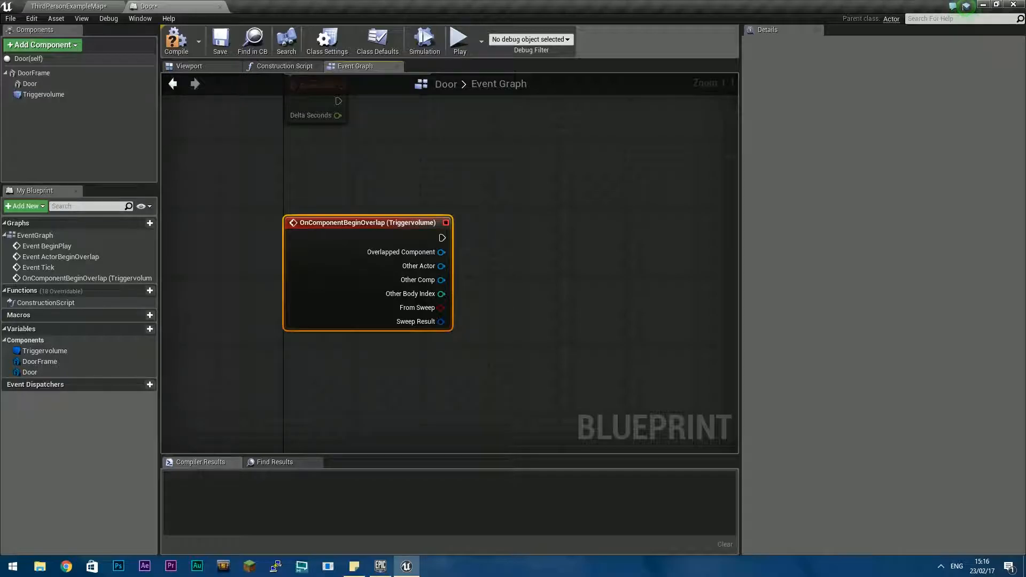
drag(404, 240, 318, 257)
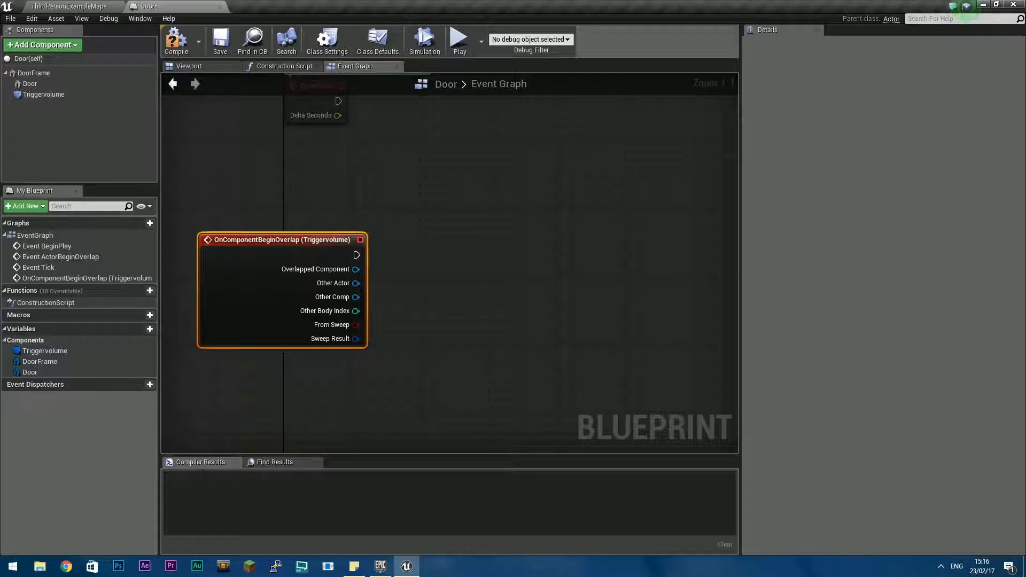
right_click(509, 309)
text(lerp)
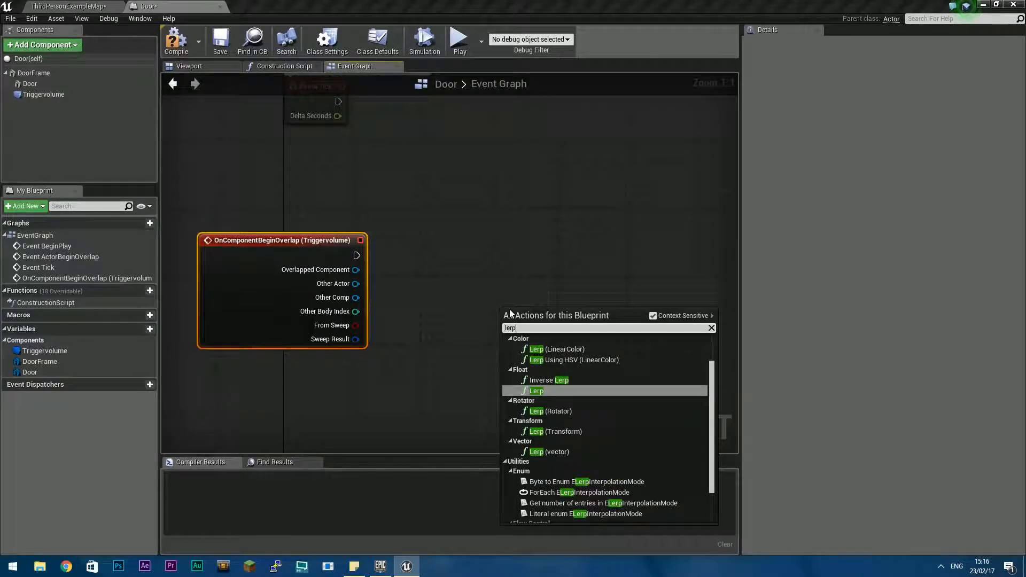
key(Return)
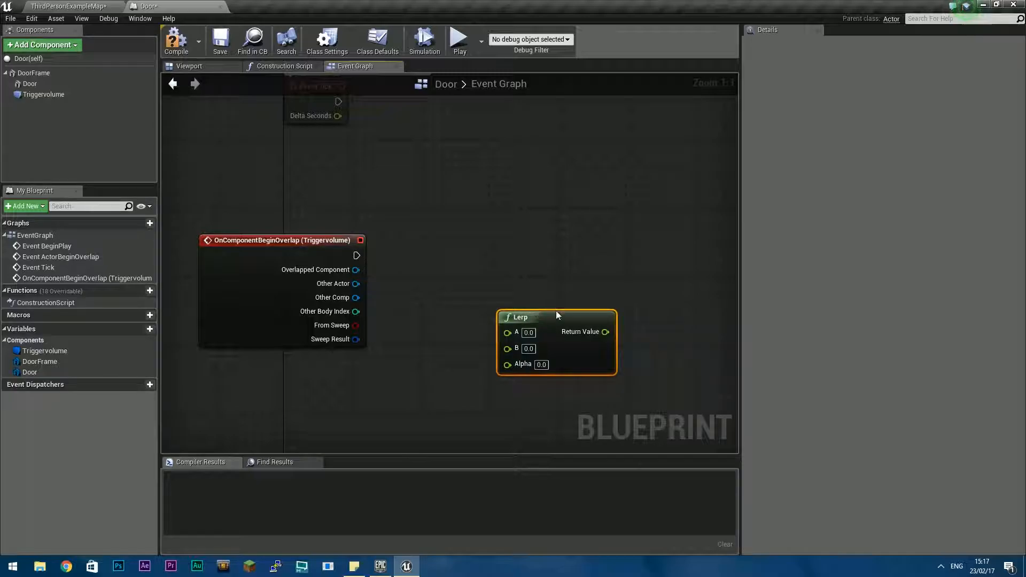
drag(567, 314, 576, 271)
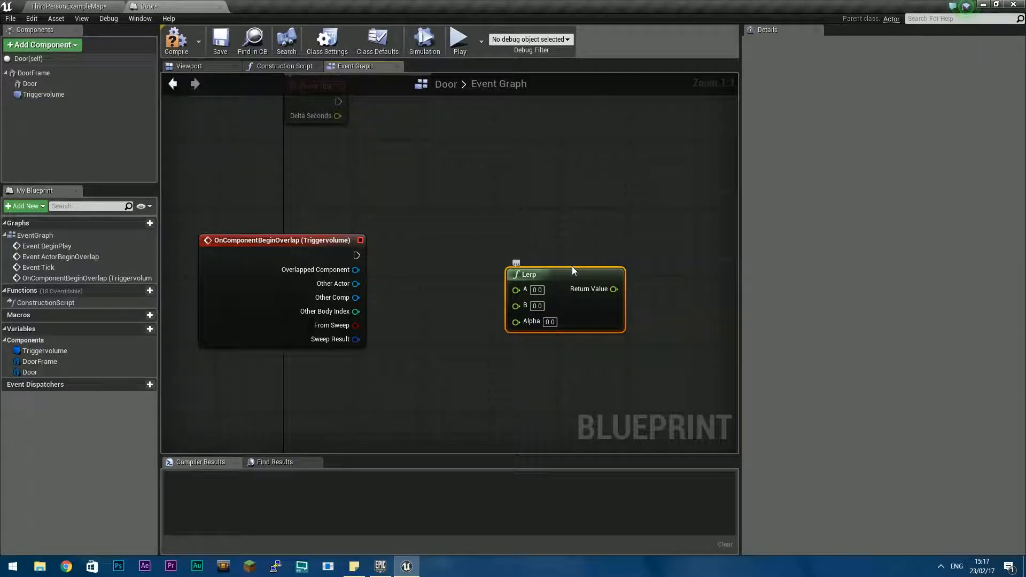
right_click(573, 266)
click(555, 277)
key(Delete)
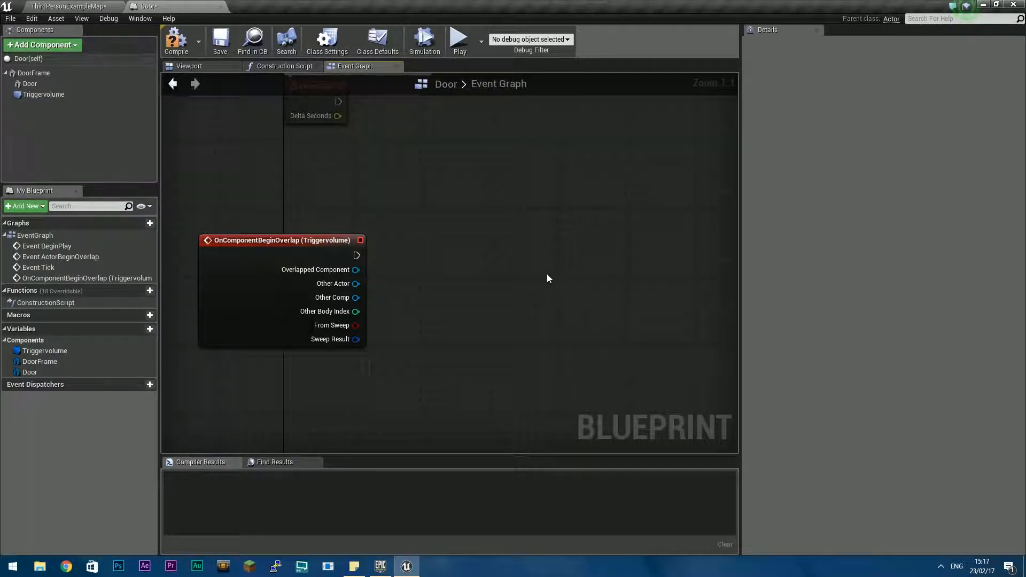
Add a Lerp (vector) node to the event graph, below and beside the overlap event
right_click(531, 267)
text(lerp)
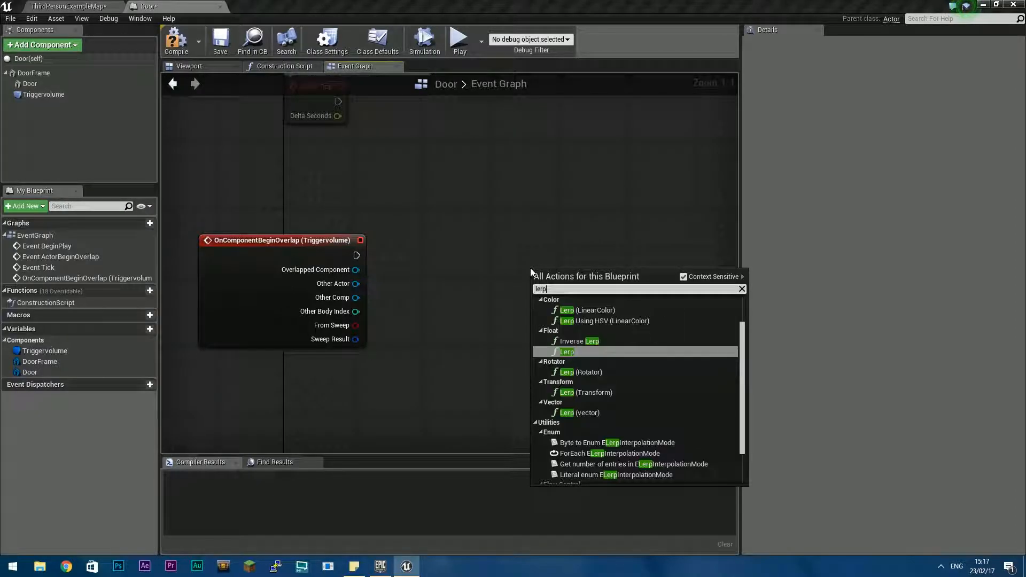
key(Down)
key(Down)
key(Down)
key(Down)
key(Up)
key(Return)
drag(532, 273, 454, 367)
right_drag(534, 277, 582, 204)
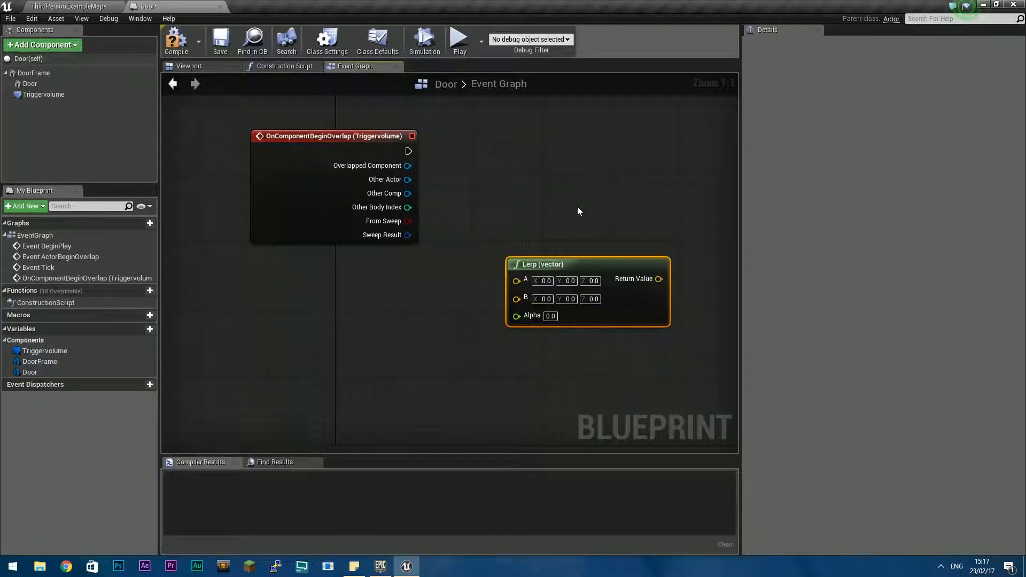
Promote input A of the vector Lerp to a variable named DoorStart
right_click(516, 280)
click(531, 297)
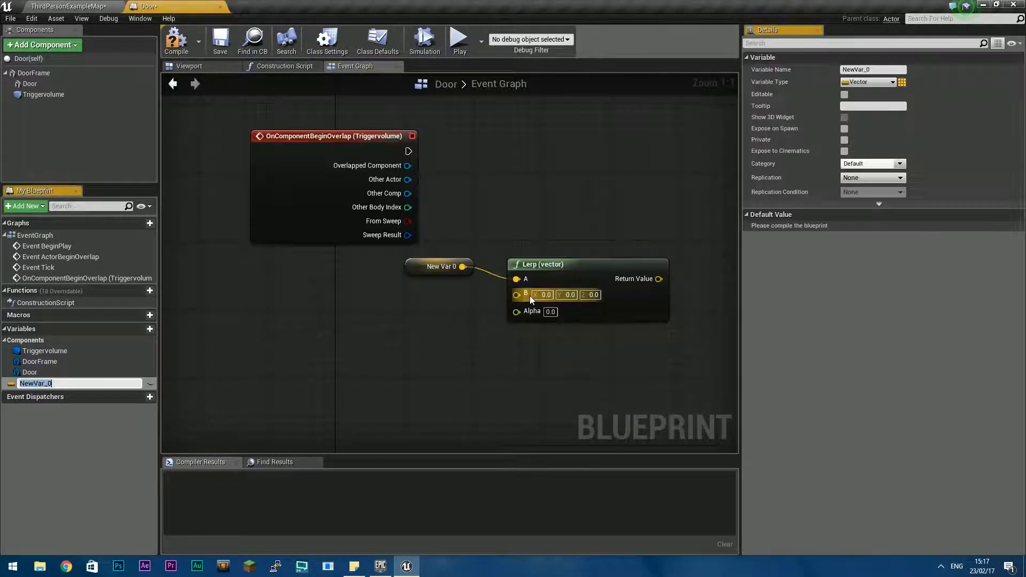
click(441, 269)
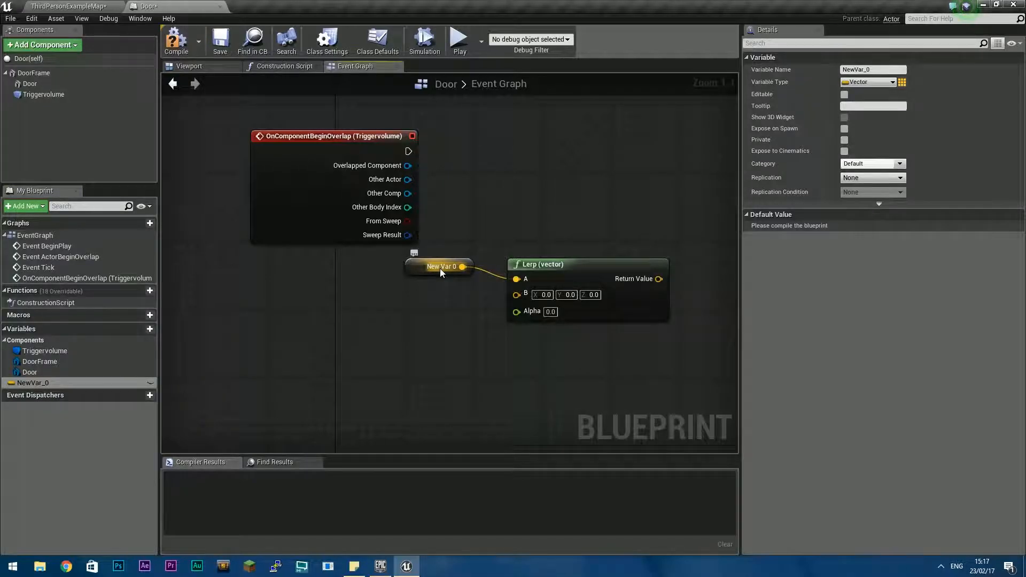
click(858, 70)
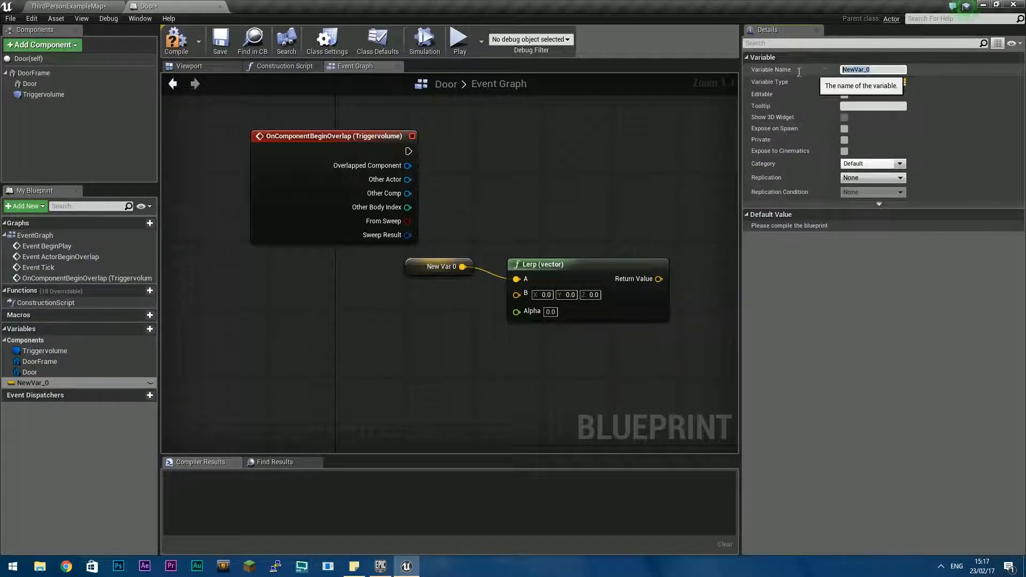
text(DoorStart)
key(Return)
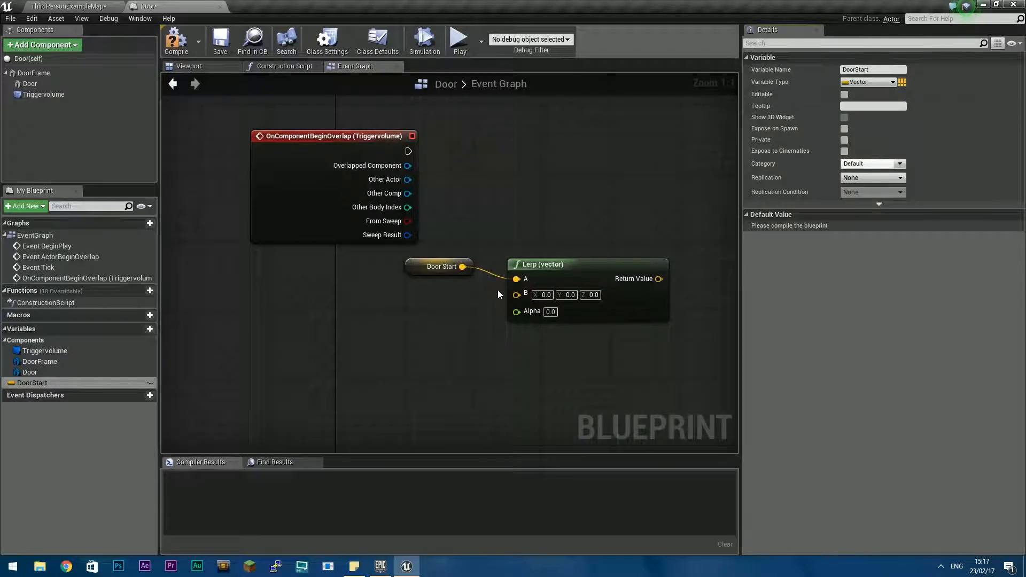
Promote input B of the vector Lerp to a variable named DoorEnd and place its node below Door Start
right_click(517, 296)
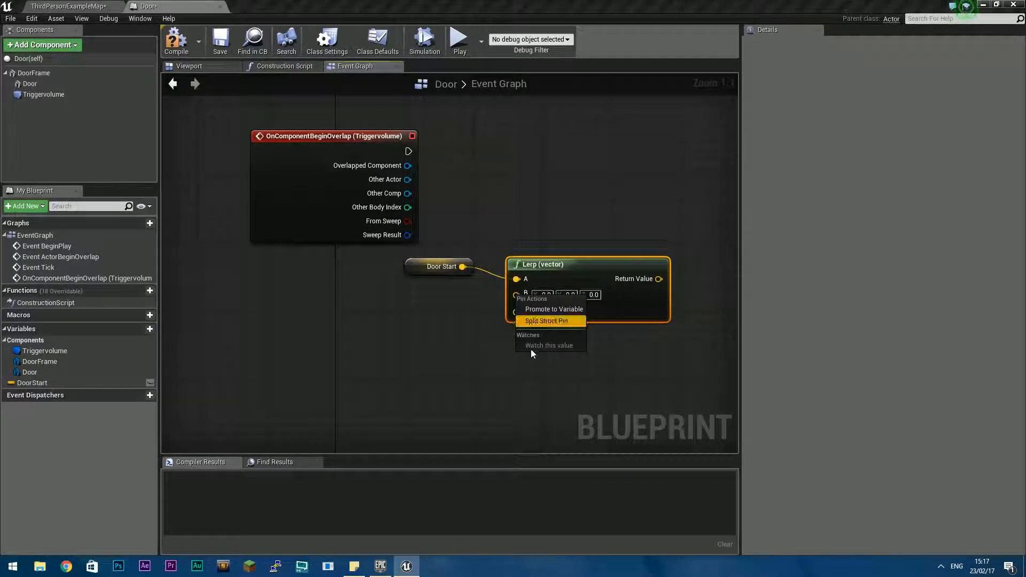
click(553, 309)
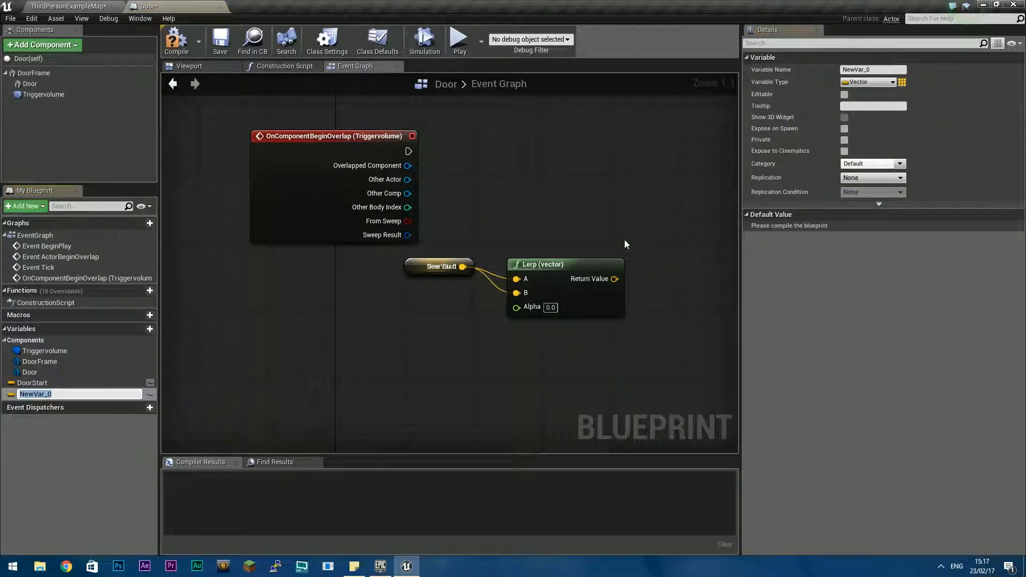
click(887, 70)
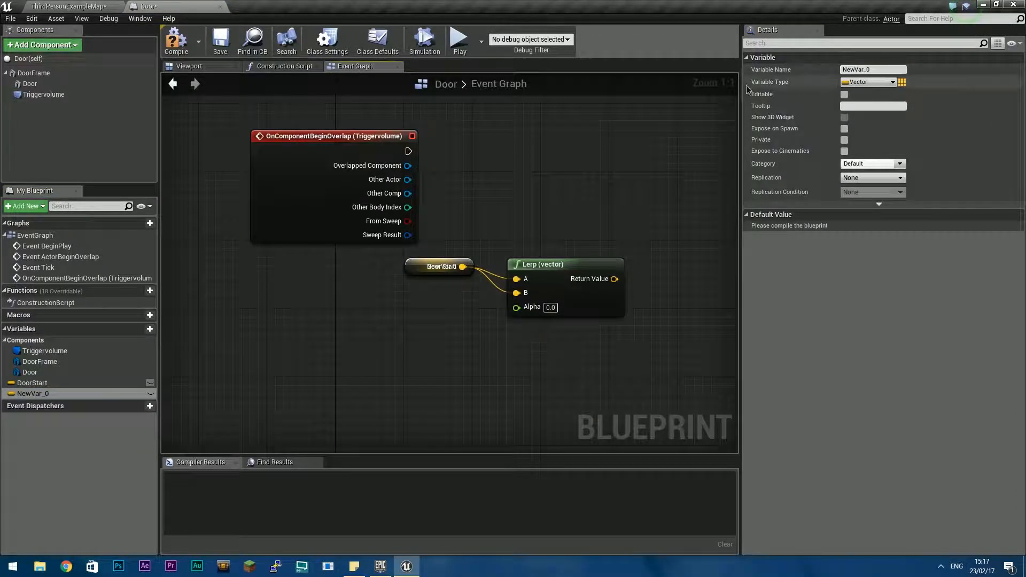
click(874, 70)
text(DoorEnd)
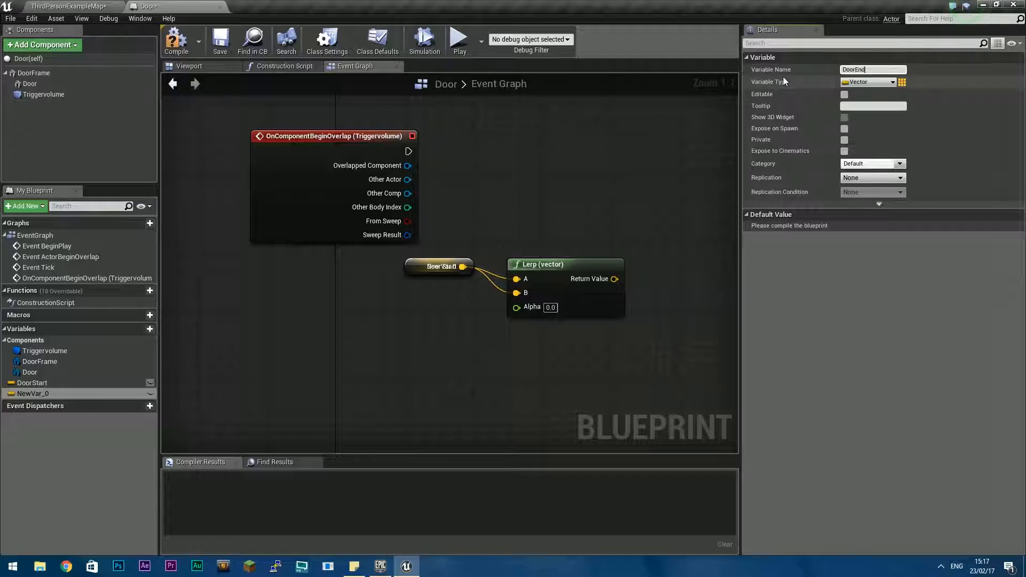
key(Return)
drag(432, 272, 432, 305)
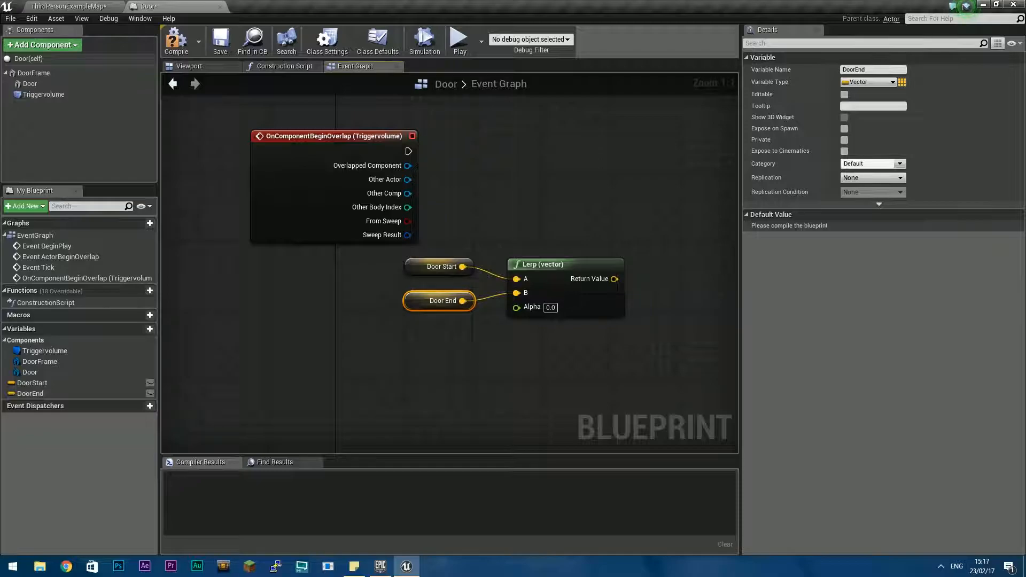
Put the DoorStart variable into a new category named DoorSetup
click(448, 270)
click(862, 164)
click(901, 164)
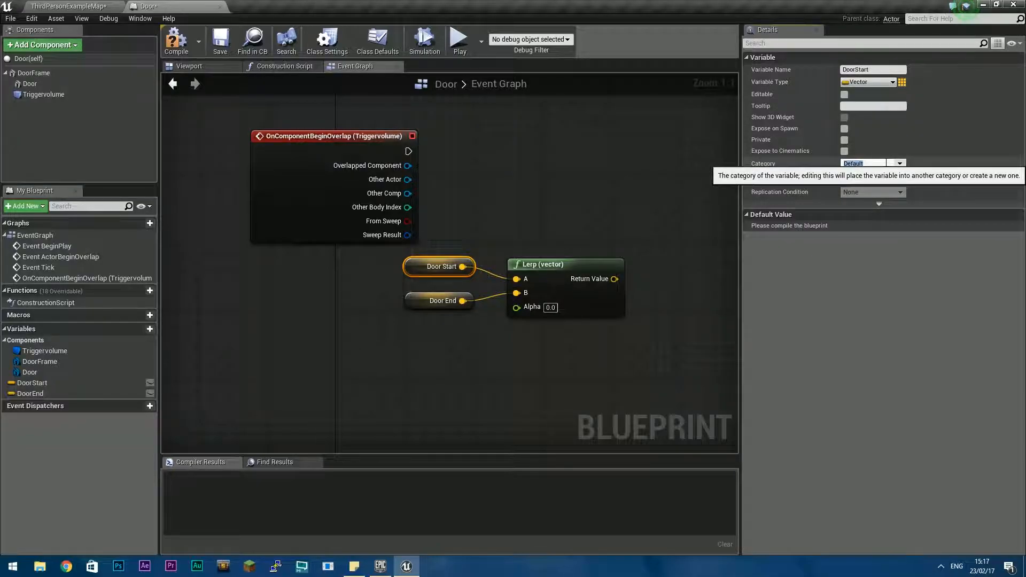
text(DoorSetup)
key(Return)
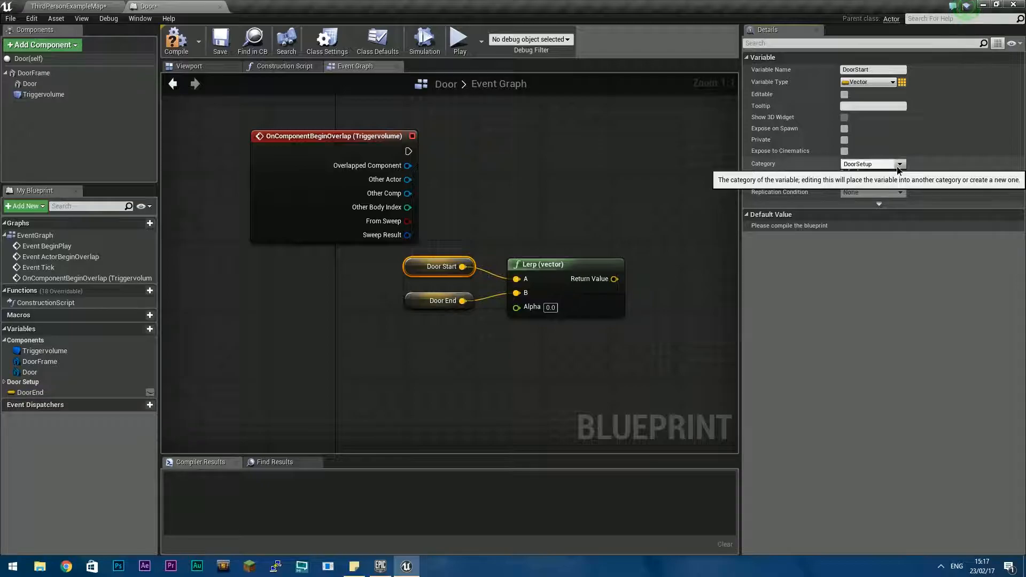
Assign the DoorEnd variable to the existing DoorSetup category
drag(463, 301, 517, 293)
click(443, 300)
click(900, 163)
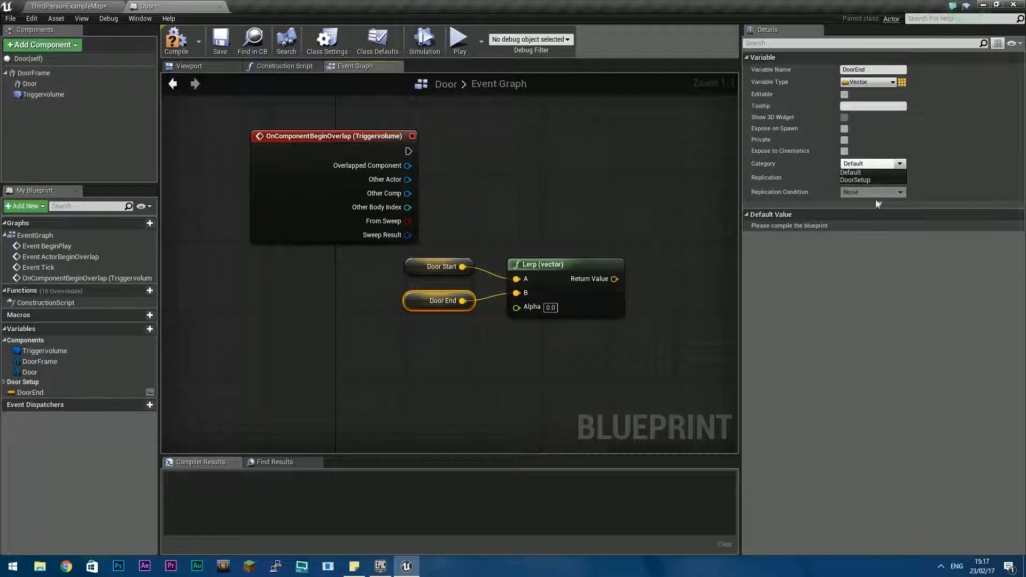
click(855, 180)
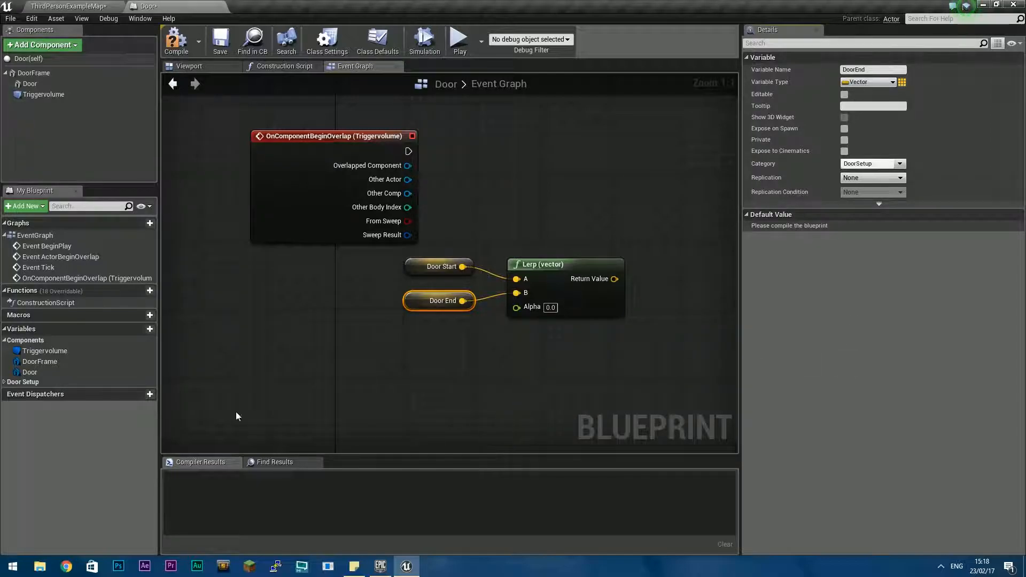
Expand the Door Setup variables, compile the Door blueprint and show its class defaults
click(4, 381)
click(26, 372)
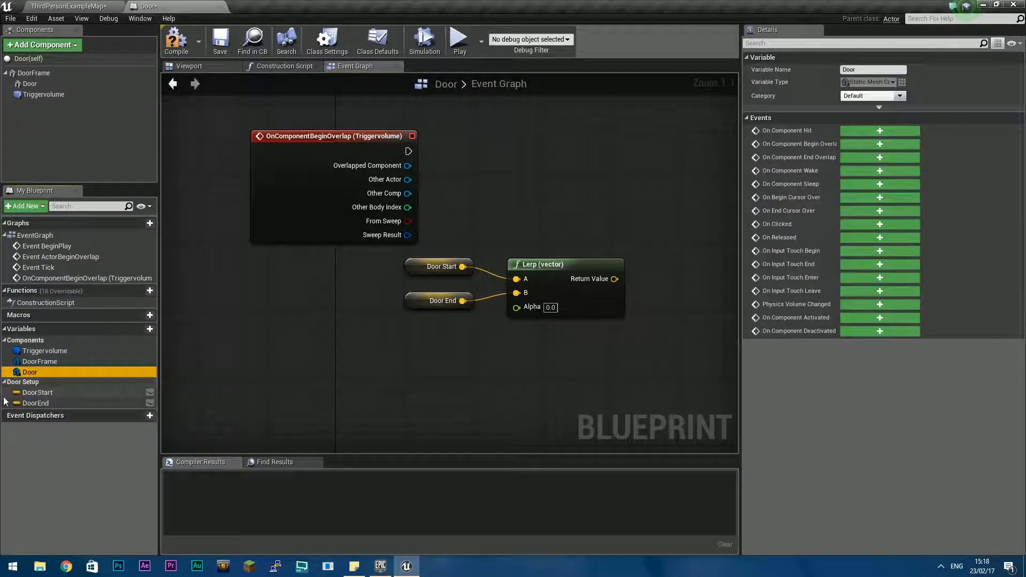
click(24, 381)
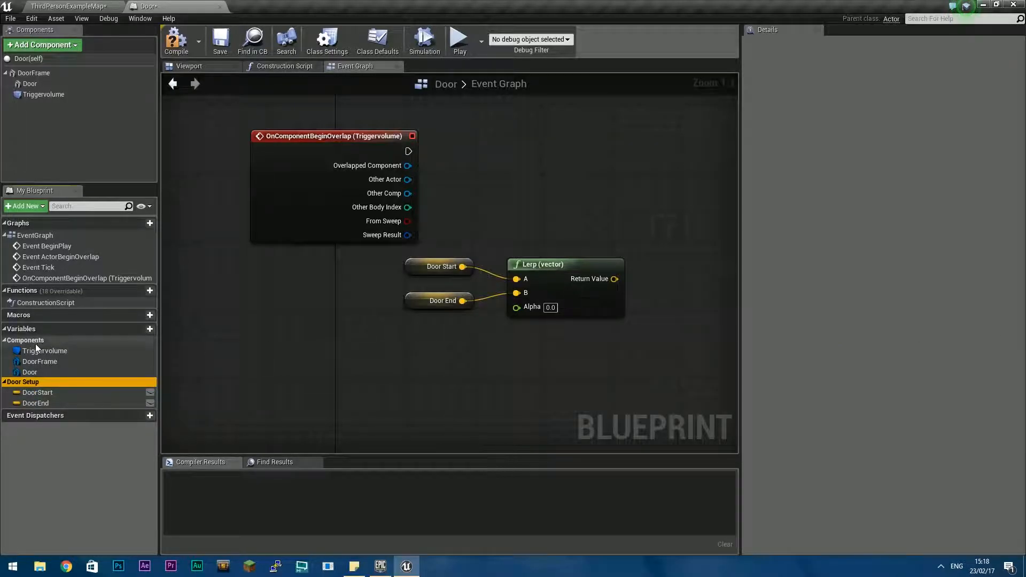
click(45, 395)
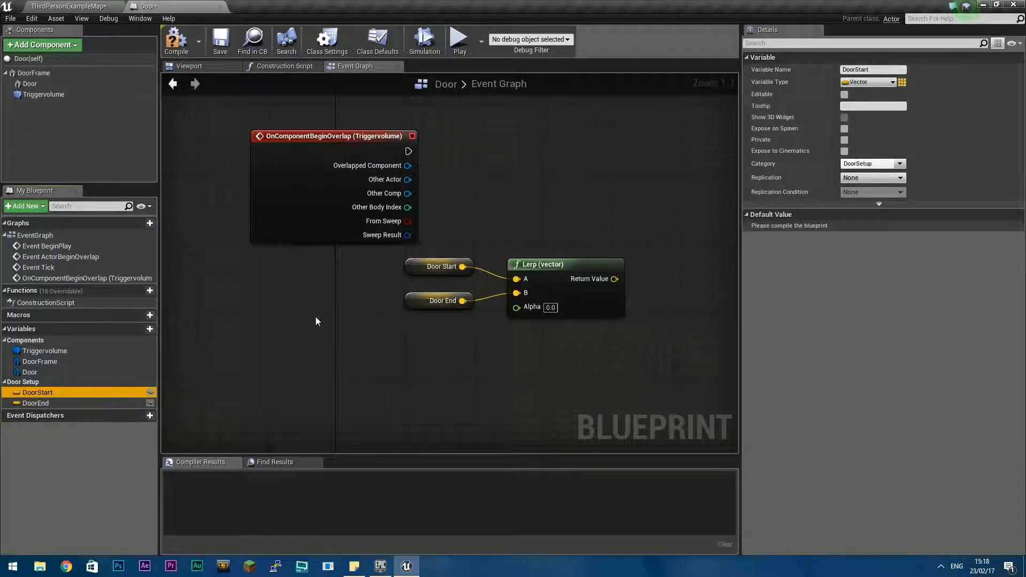
click(176, 40)
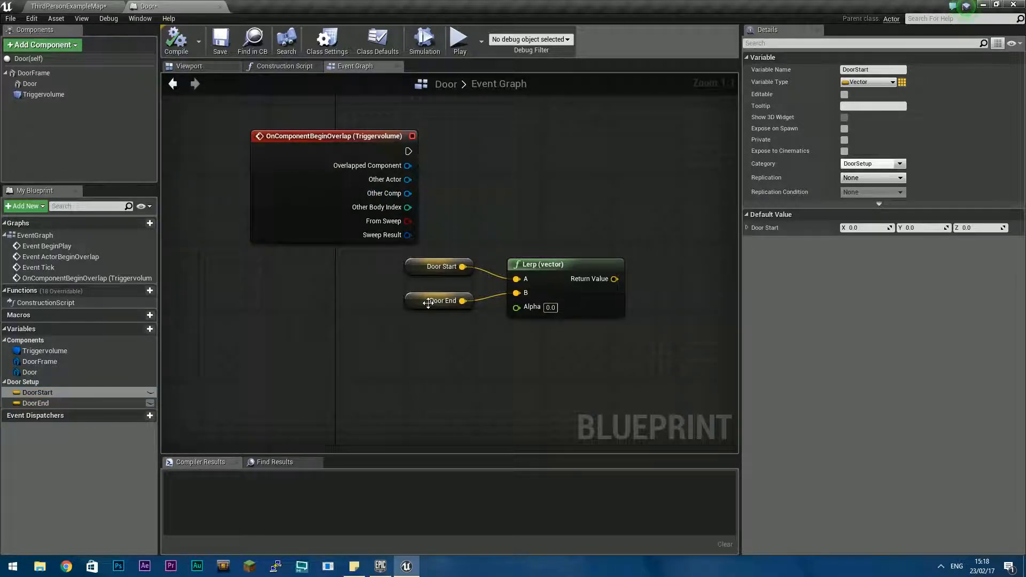
click(378, 41)
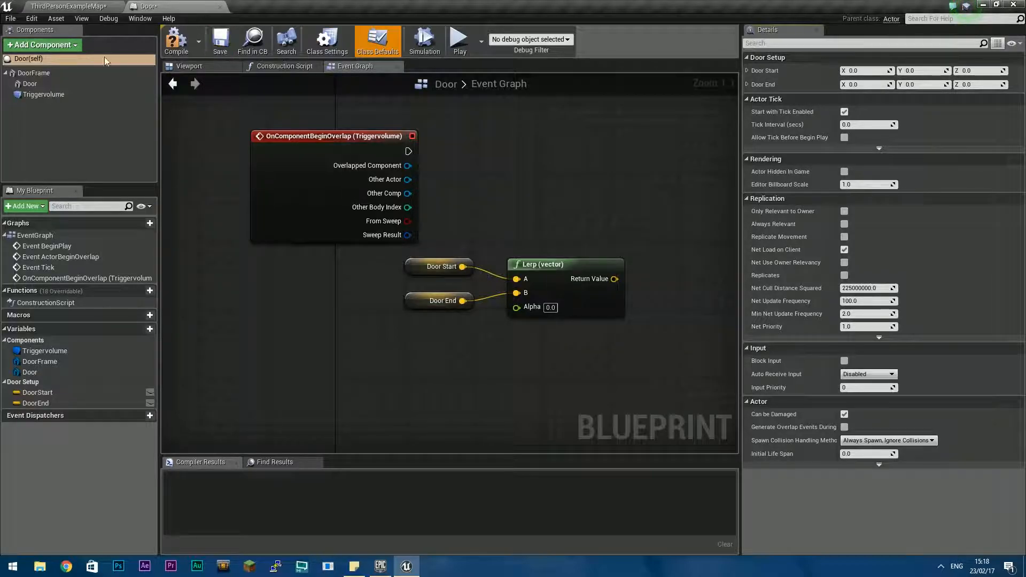
Return to the level and set the Door actor's location to 0, 0, 0
click(62, 7)
right_drag(559, 307, 522, 339)
key(s)
click(912, 301)
text(0)
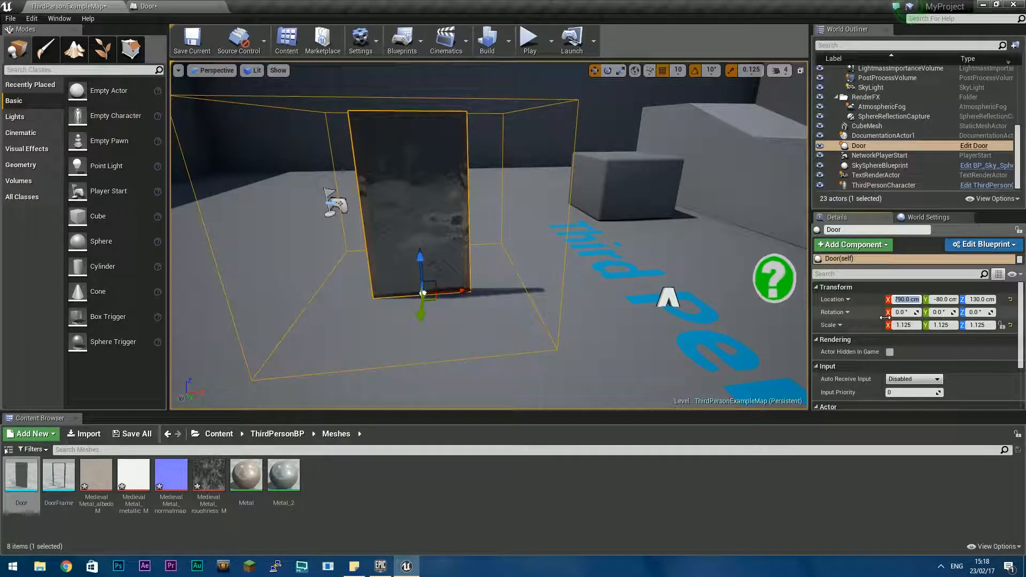
click(944, 299)
text(0)
click(980, 299)
text(0)
Select the Door actor and frame it in the level view at its new location
click(667, 297)
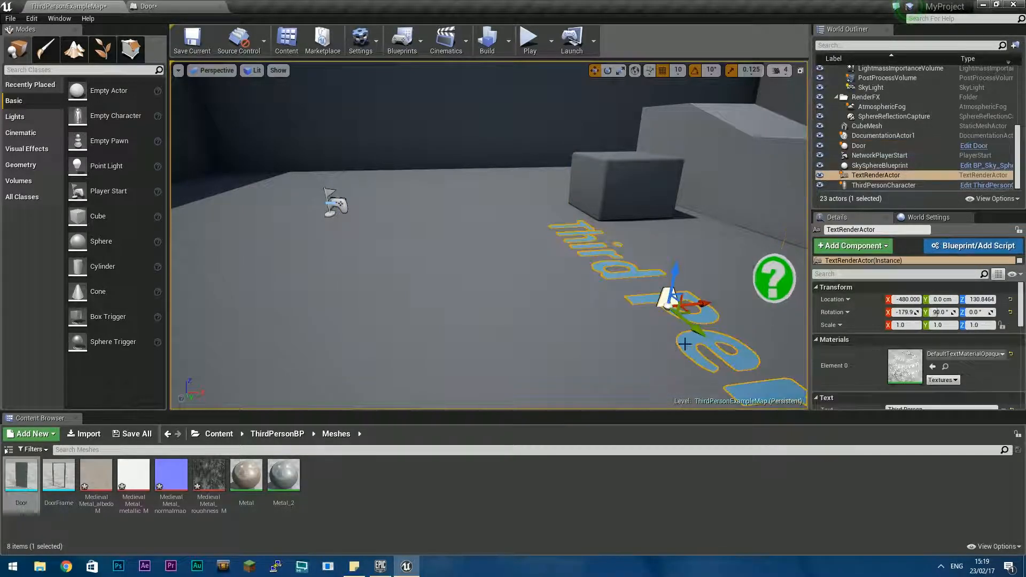
click(983, 300)
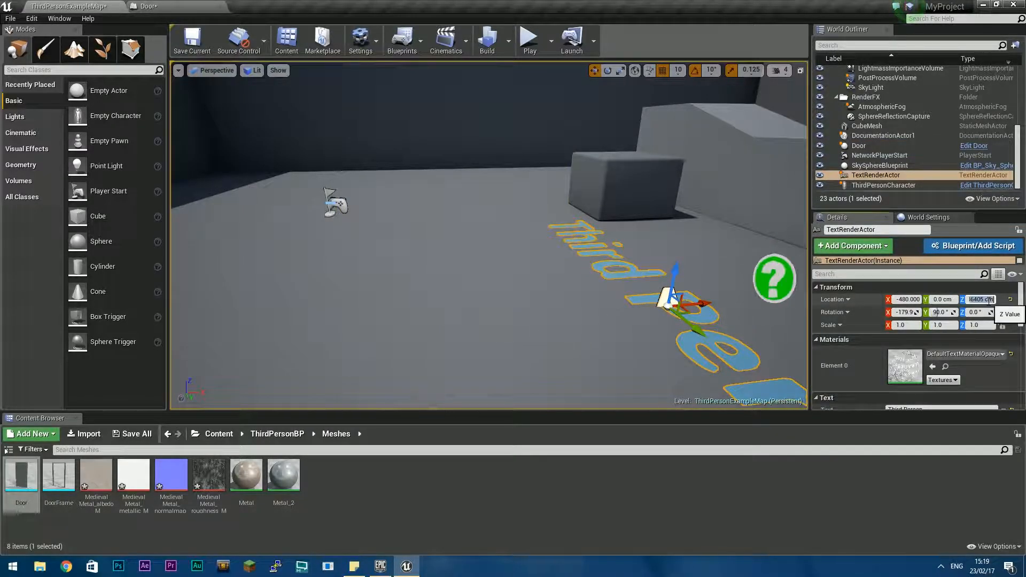
right_drag(754, 318, 840, 323)
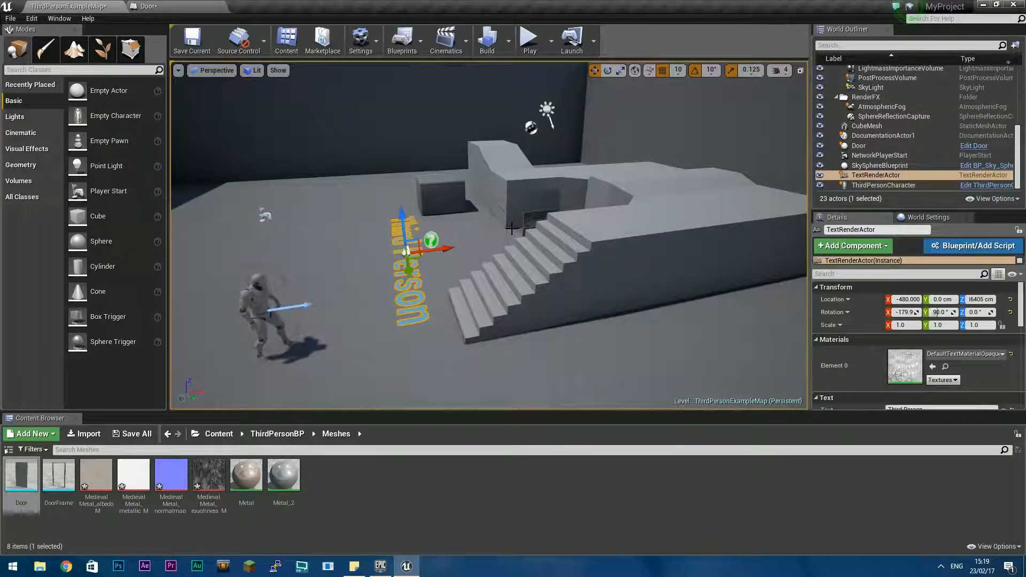
click(860, 146)
key(f)
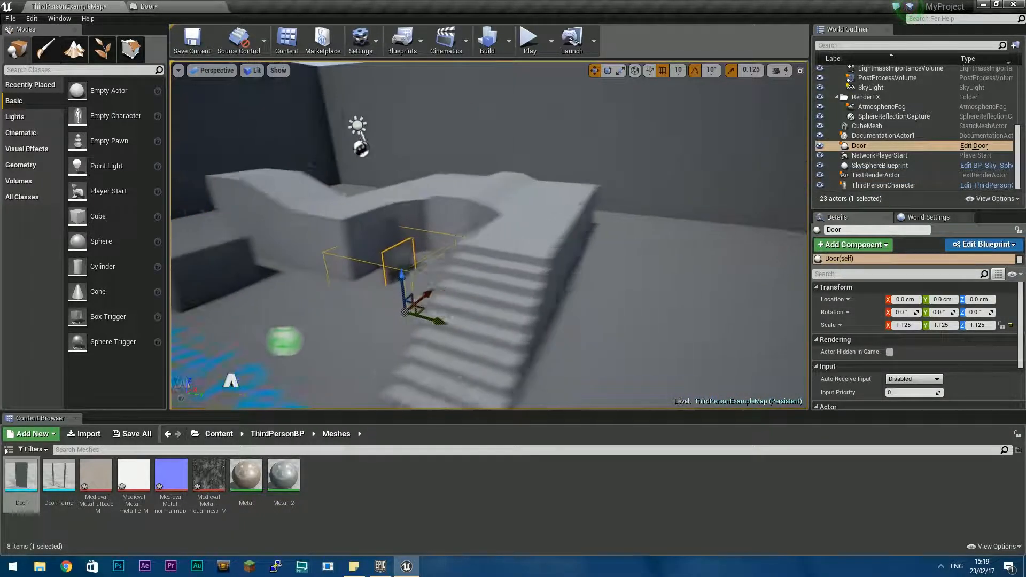
Raise the Door actor in the level to a Z location of 130 cm and frame it in the view
drag(461, 262, 464, 224)
key(f)
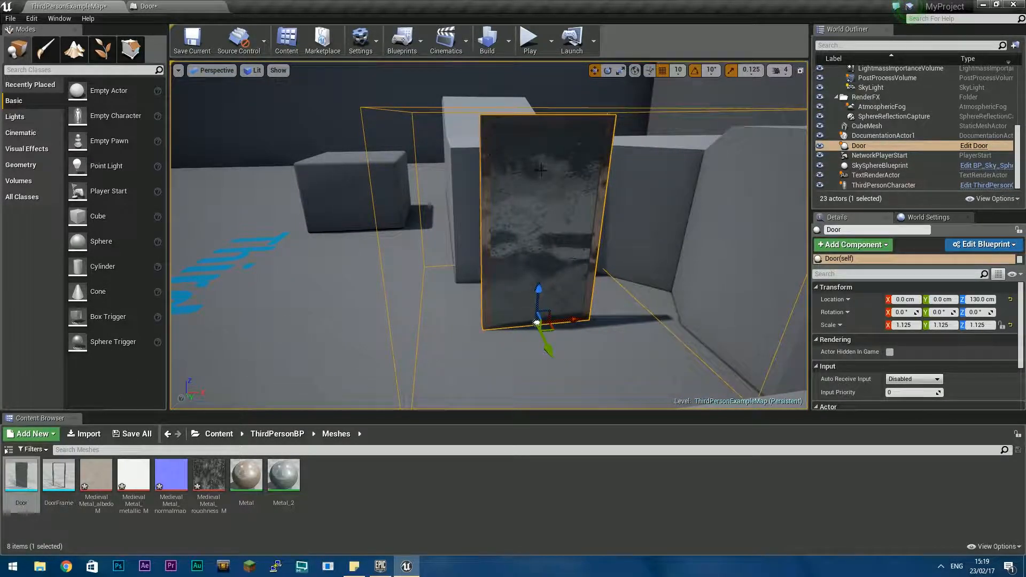
Show the Door blueprint's component view, select the Door component and face the door frame from the front
click(155, 6)
click(198, 66)
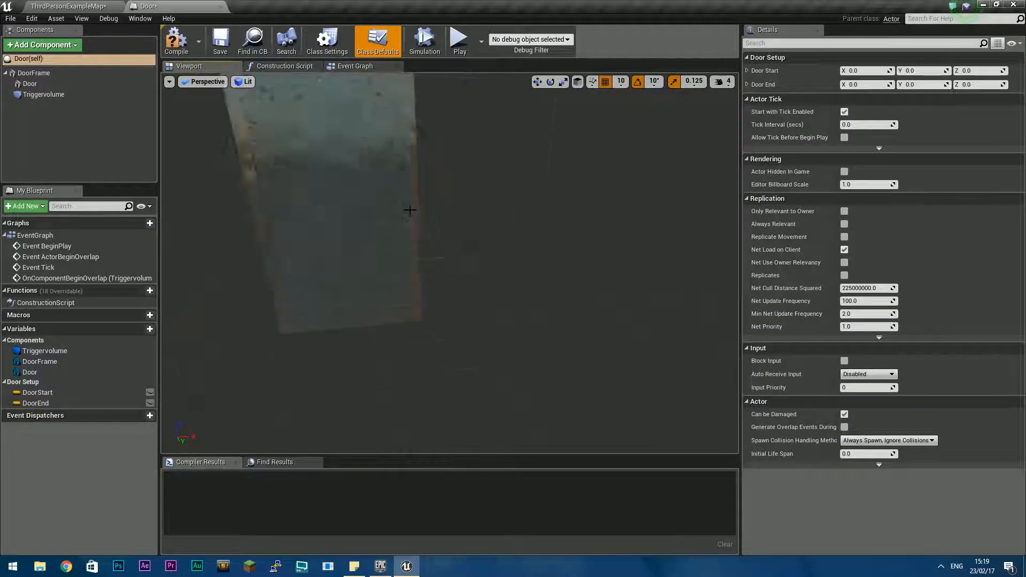
click(349, 211)
mouse_move(410, 206)
right_down()
mouse_move(362, 204)
mouse_move(373, 175)
mouse_move(422, 210)
right_up()
key(w)
key(d)
key(a)
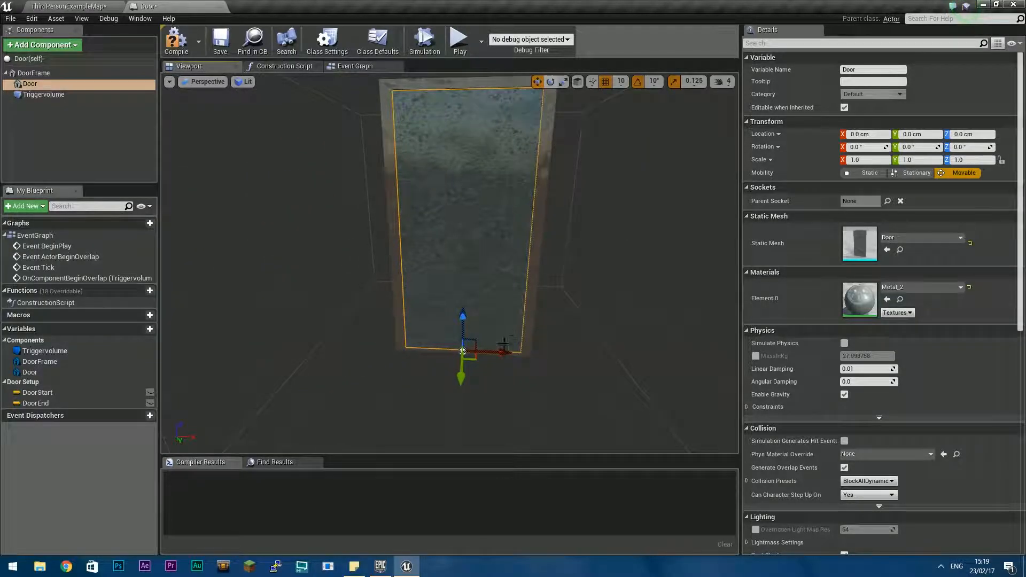
Slide the Door component along X out of its frame to 105 cm, using a grid snap size of 5
drag(505, 354, 626, 360)
click(620, 81)
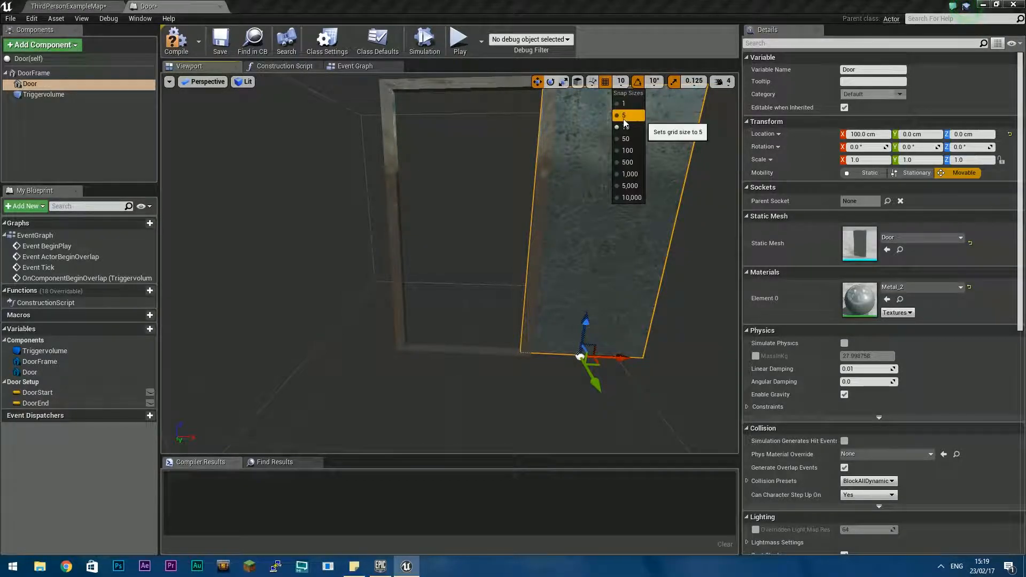
click(624, 116)
drag(621, 357, 624, 359)
right_drag(596, 351, 553, 335)
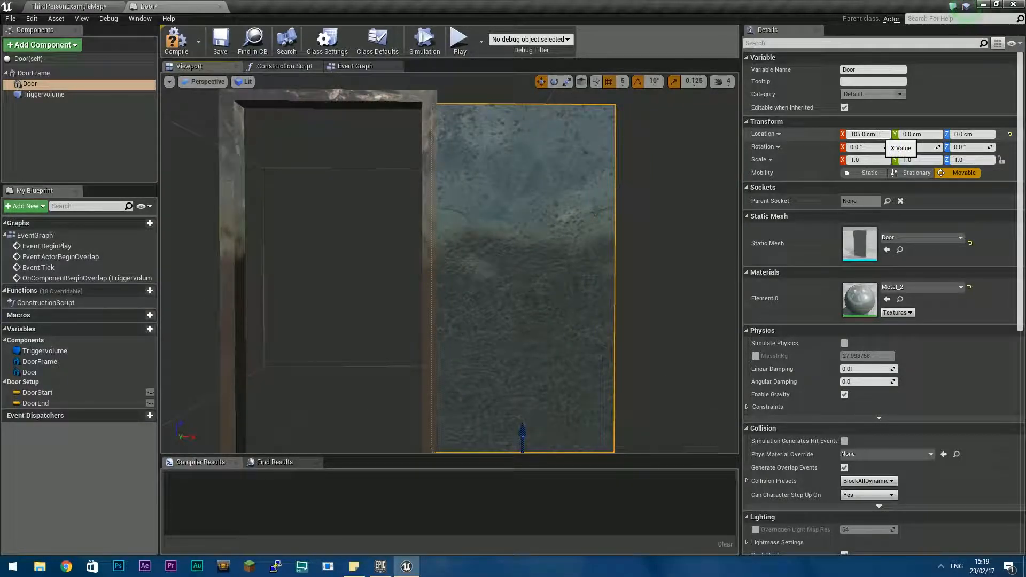
Set the Door component's X location back to 0 so it sits inside the frame
click(353, 67)
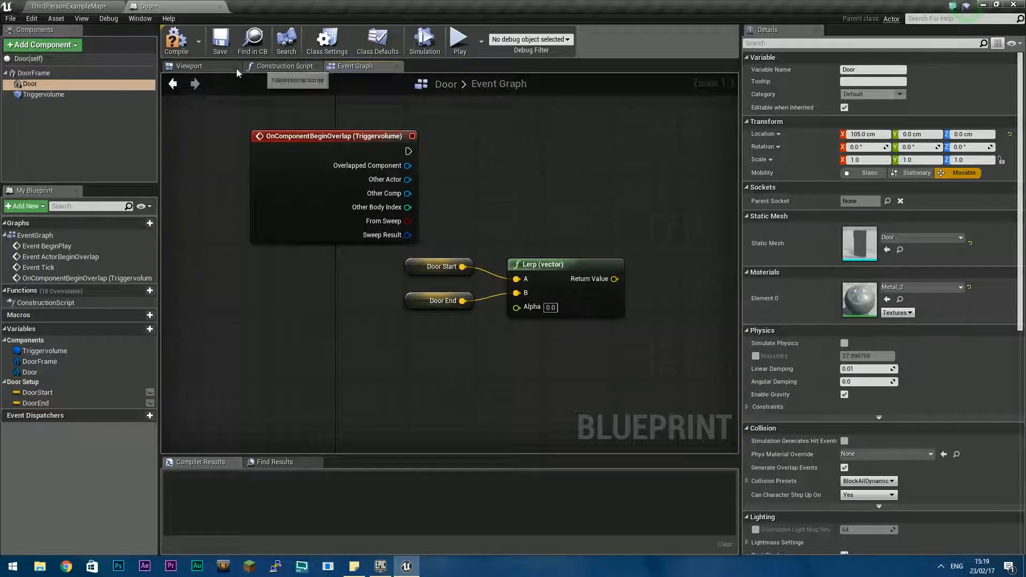
click(191, 66)
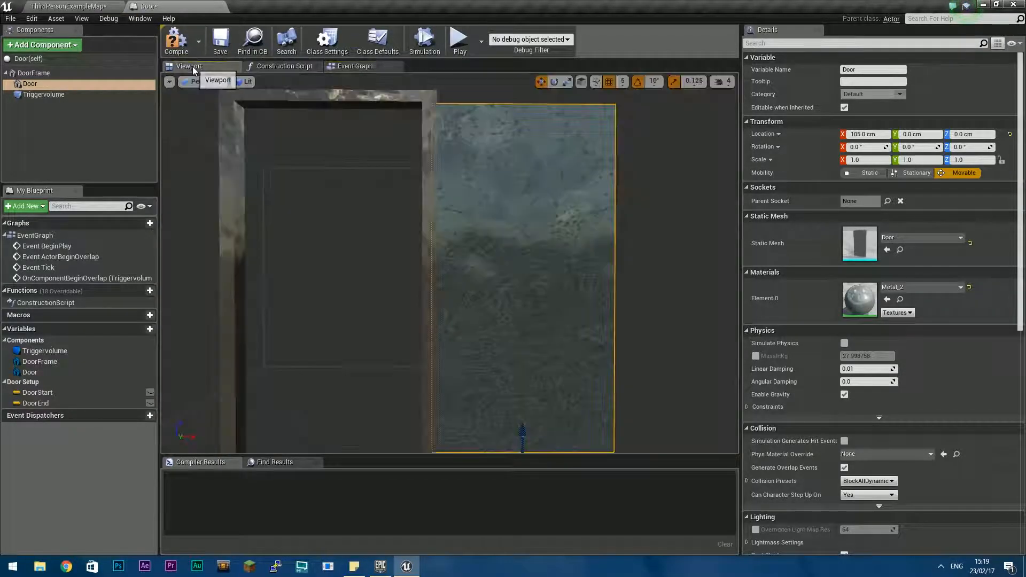
click(875, 134)
text(0)
key(Return)
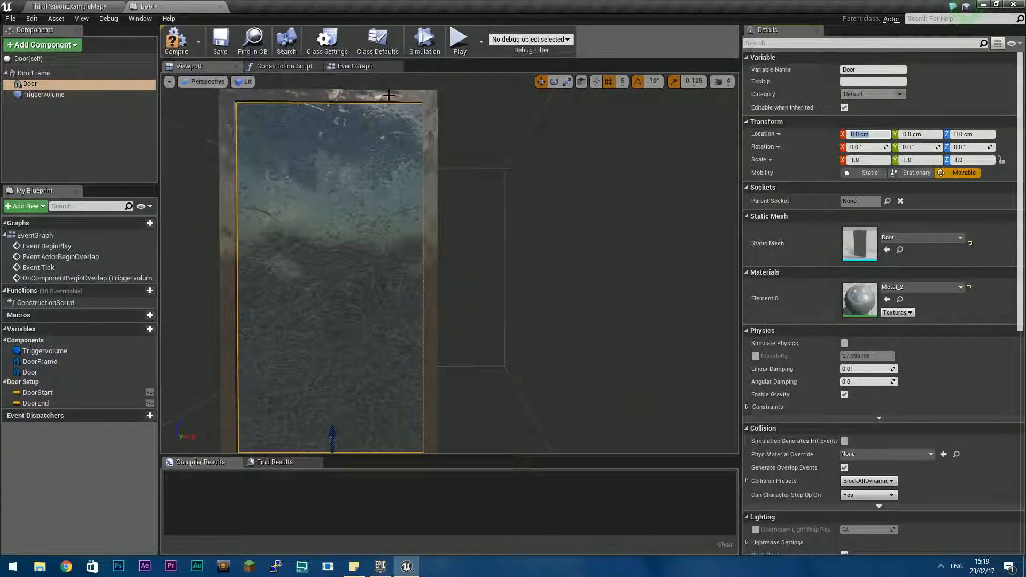
Return to the level and move the Door actor along X onto the open floor, away from the stairs
click(81, 8)
mouse_move(419, 260)
right_down()
mouse_move(419, 289)
mouse_move(374, 289)
mouse_move(419, 260)
right_up()
drag(658, 264, 263, 316)
mouse_move(291, 280)
right_down()
mouse_move(214, 289)
mouse_move(294, 289)
right_up()
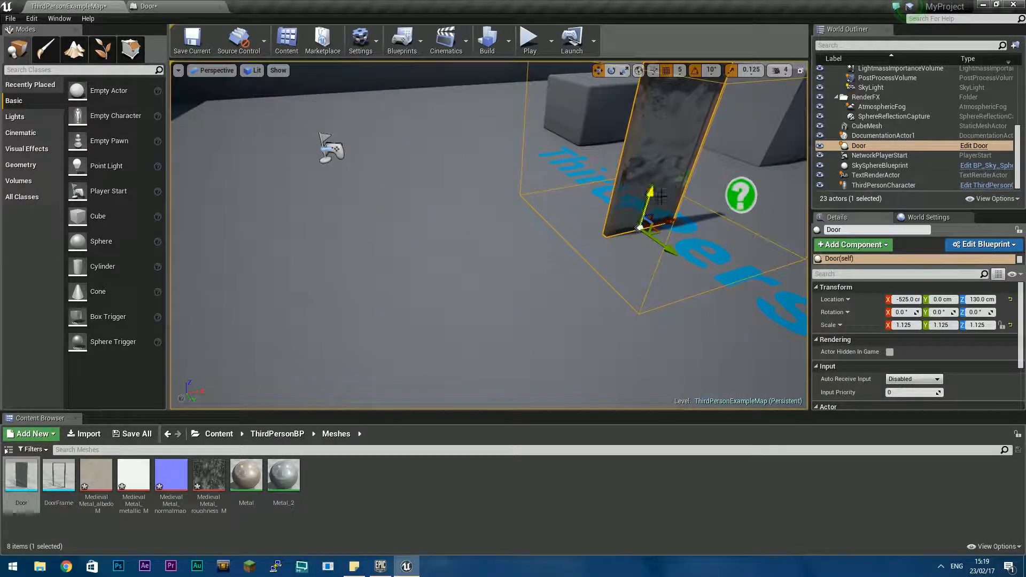
drag(674, 217, 471, 243)
Go back to the Door blueprint and compile it
click(161, 6)
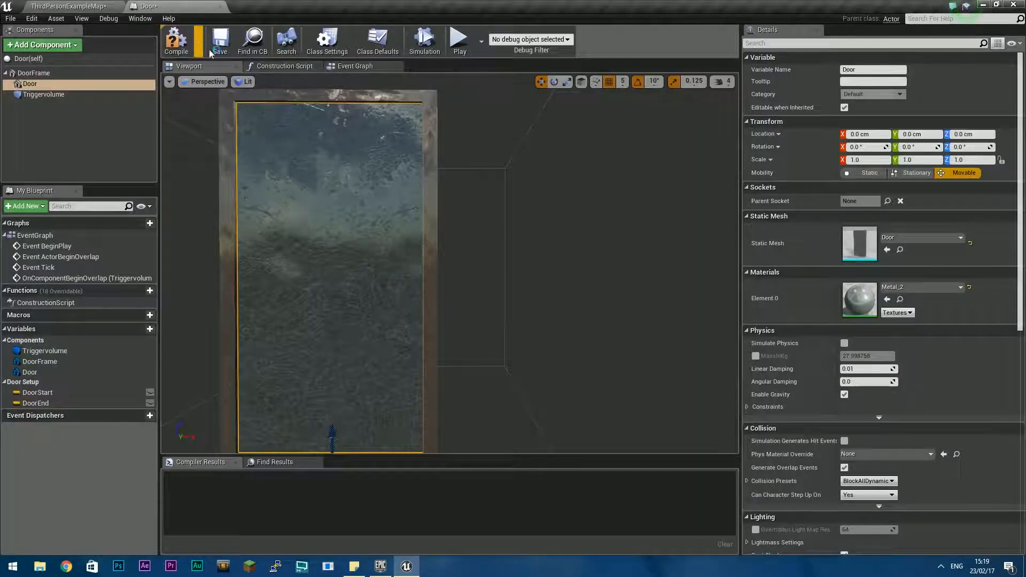
right_drag(495, 162, 491, 209)
click(175, 39)
Set the X value of Door End to 105 in the blueprint's class defaults and save the blueprint
click(377, 67)
right_drag(513, 163, 456, 147)
click(378, 42)
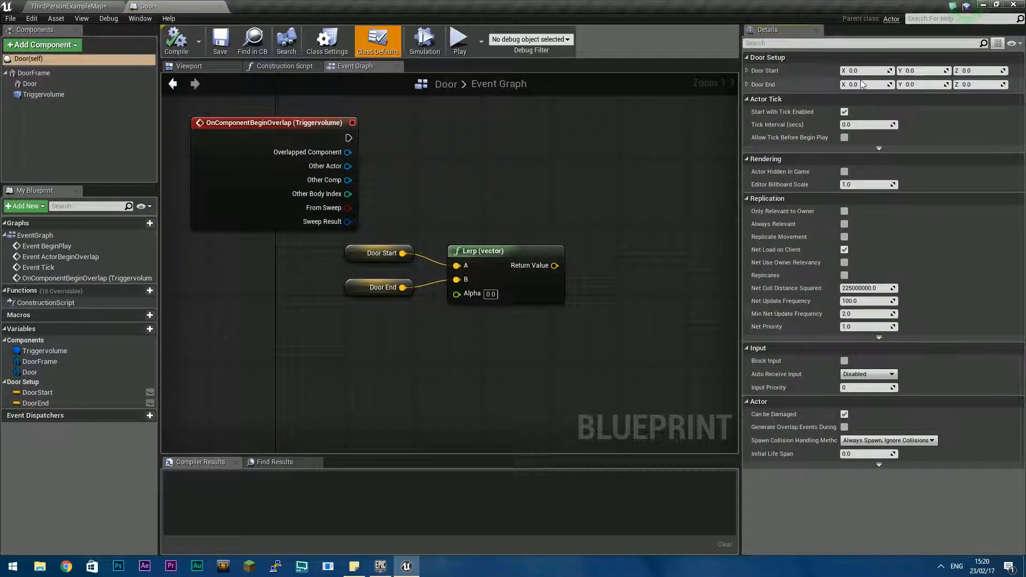
key(Return)
right_drag(585, 165, 633, 201)
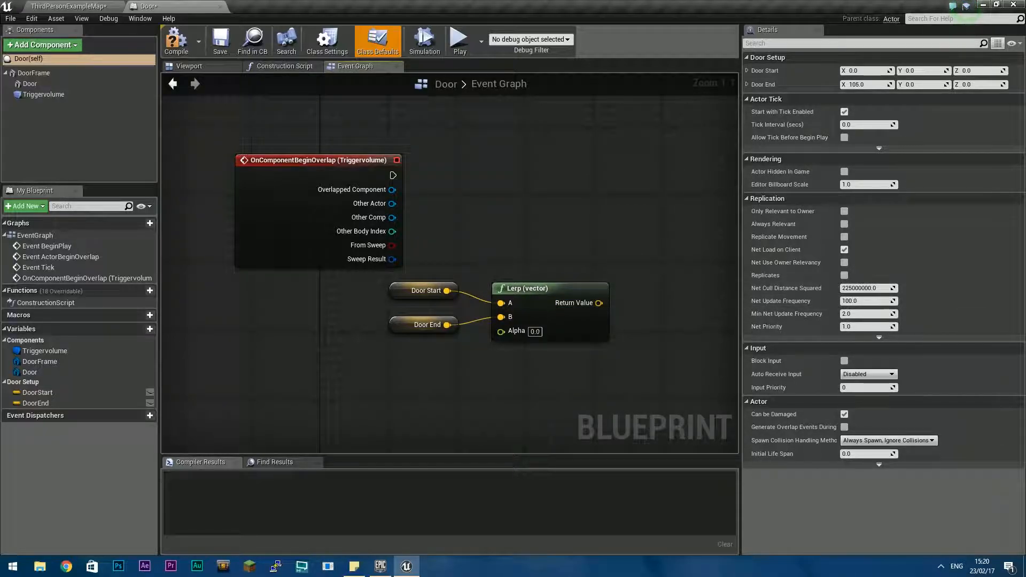
click(220, 42)
Add a Timeline node in the empty area of the event graph beside the Lerp (vector) node
right_drag(652, 238, 538, 220)
scroll(553, 230, down, 1)
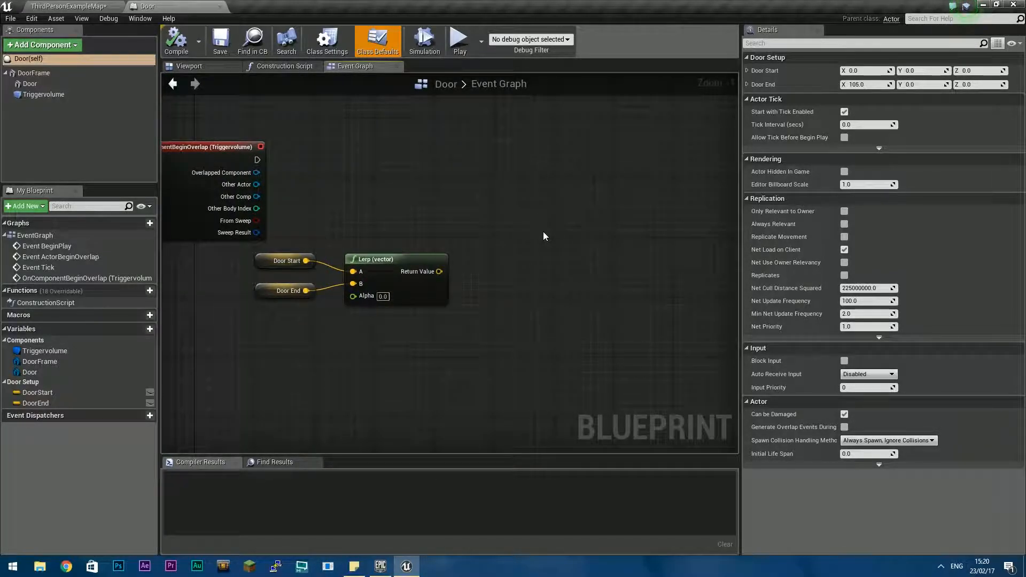
right_click(562, 244)
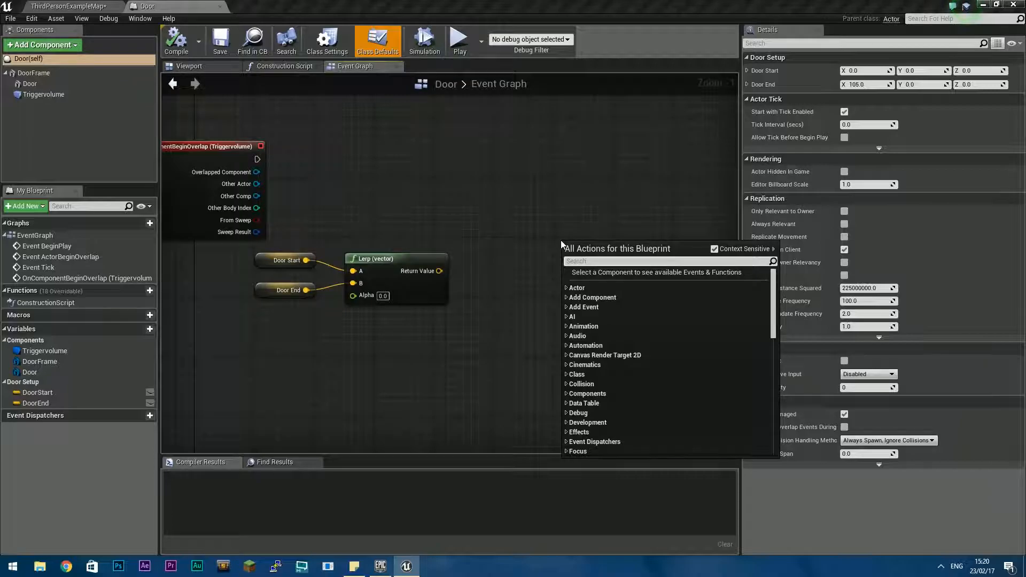
text(timelin)
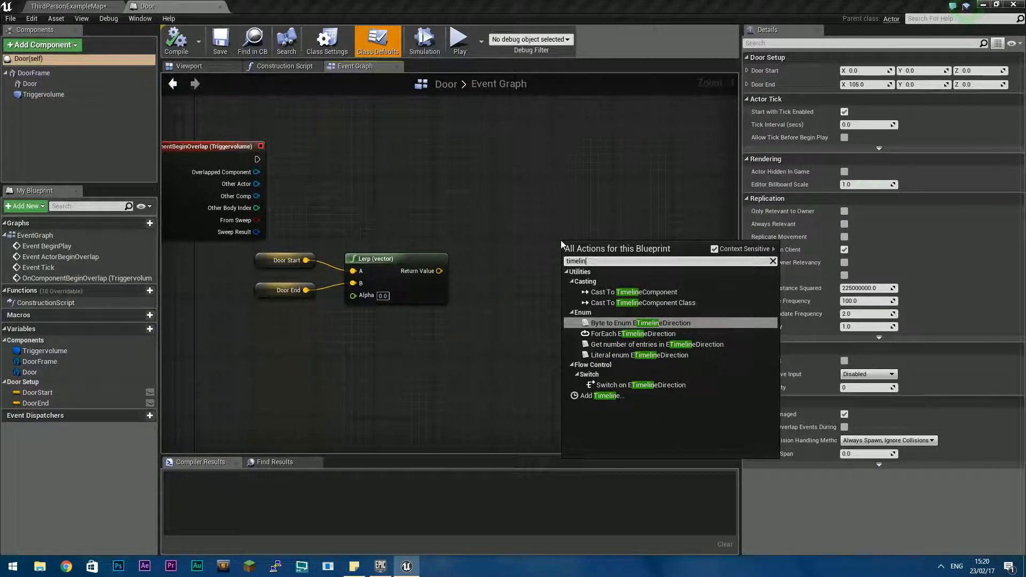
key(Down)
key(Down)
key(Down)
key(Down)
key(Down)
key(Down)
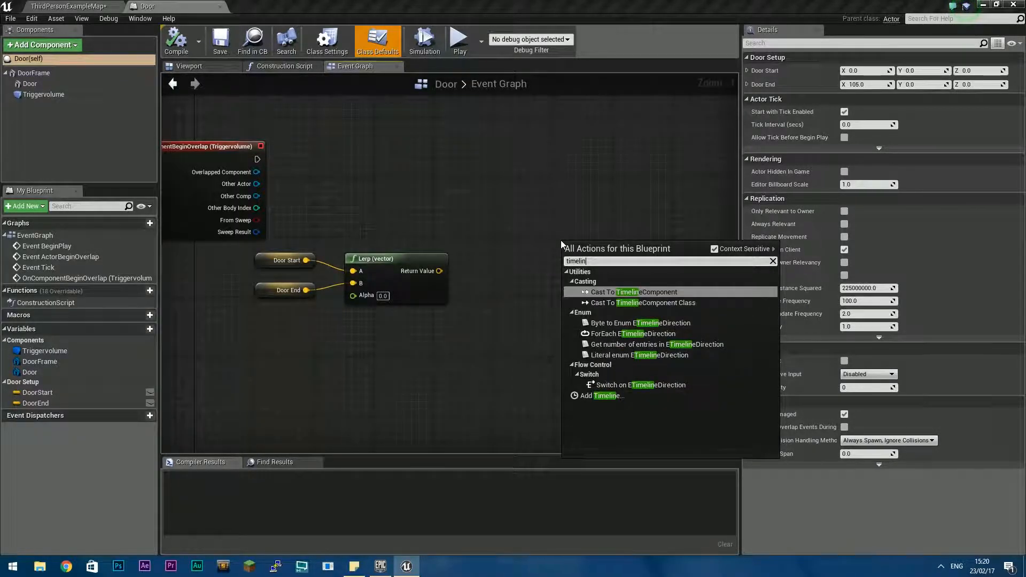
key(Up)
key(Return)
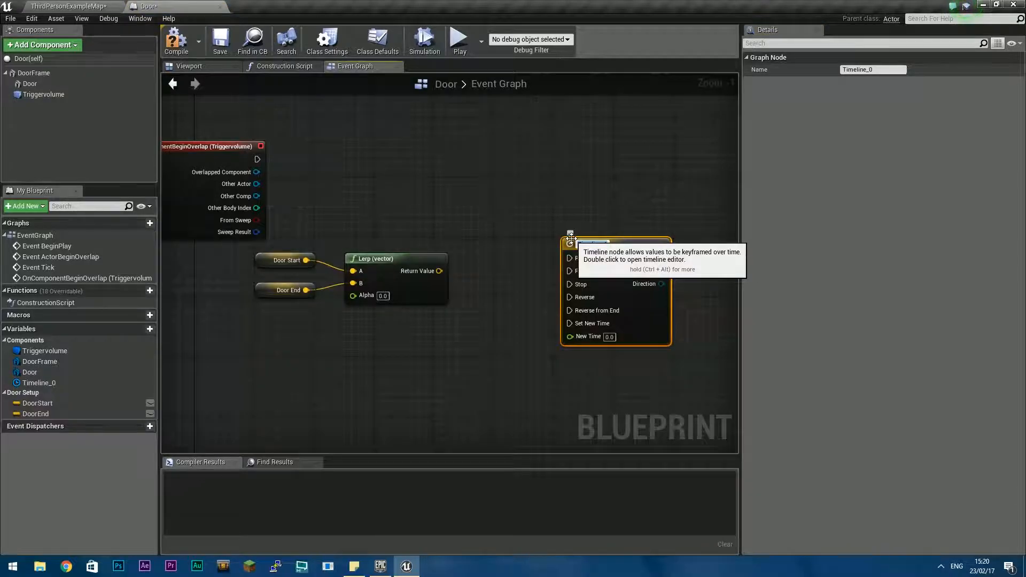
Name the new timeline Door_driver and shift its node slightly higher in the graph
text(Door_driver)
key(Return)
drag(622, 250, 607, 211)
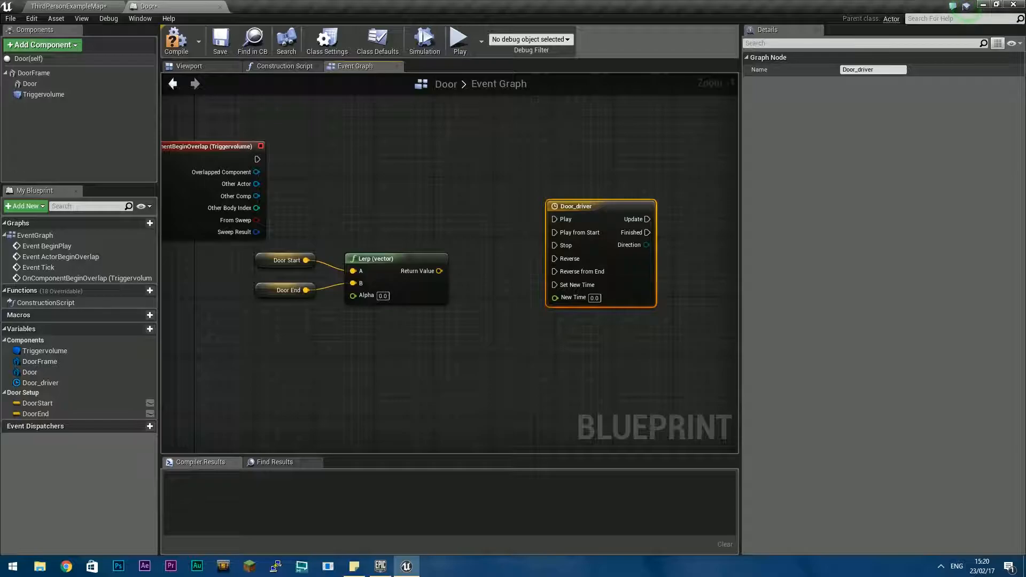
Open the Door_driver timeline for editing and add a float track named Driver
double_click(601, 207)
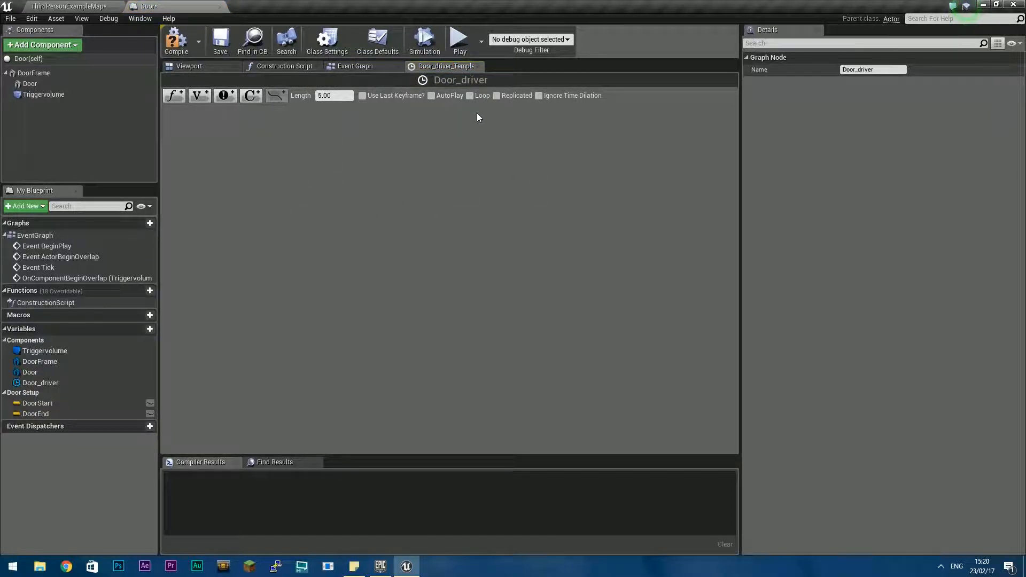
click(177, 102)
double_click(202, 110)
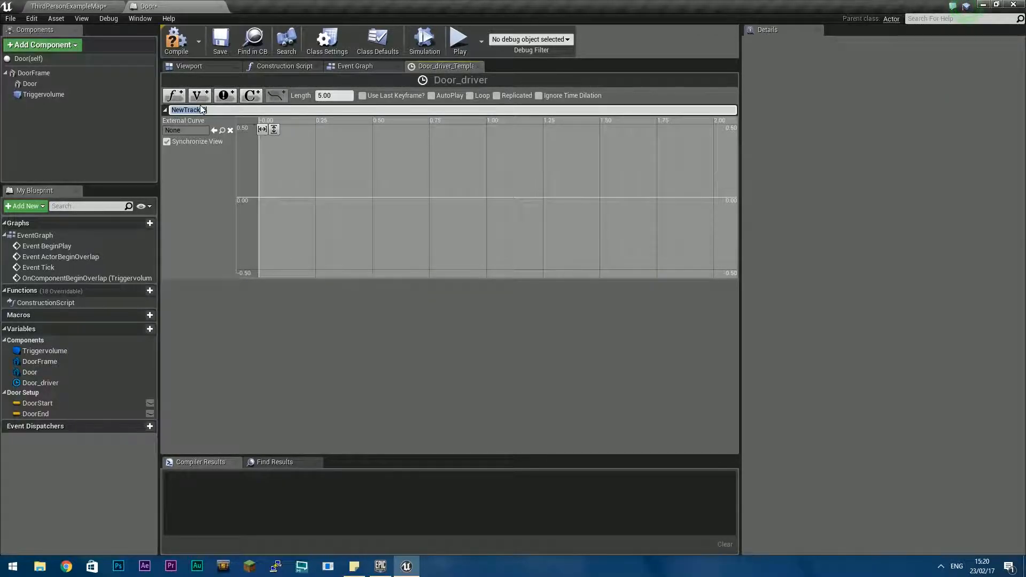
text(Driver)
key(Return)
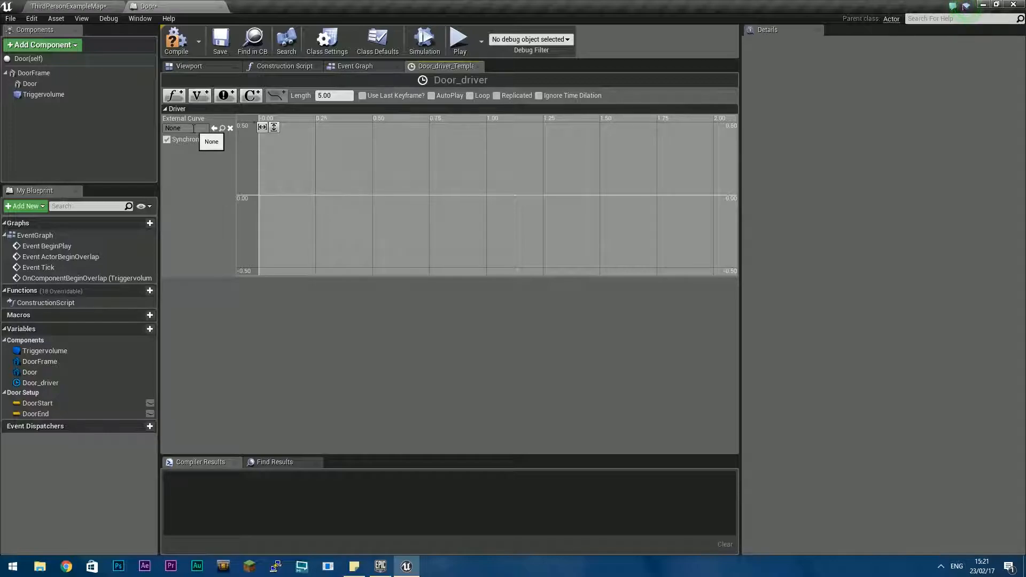
Add a first key to the Driver track at time 0 with value 0
shift+click(259, 195)
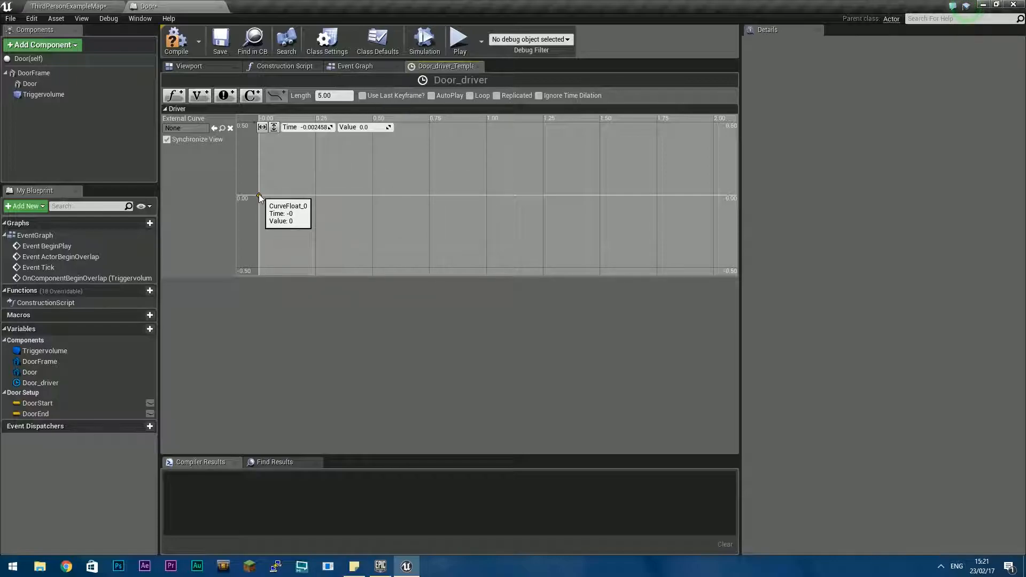
click(312, 128)
text(0)
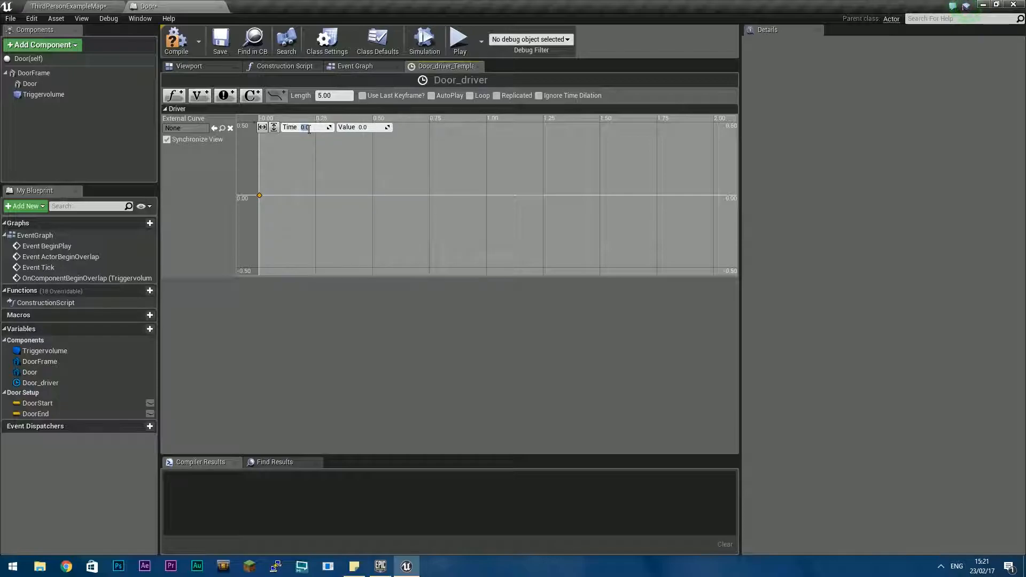
click(364, 128)
text(0)
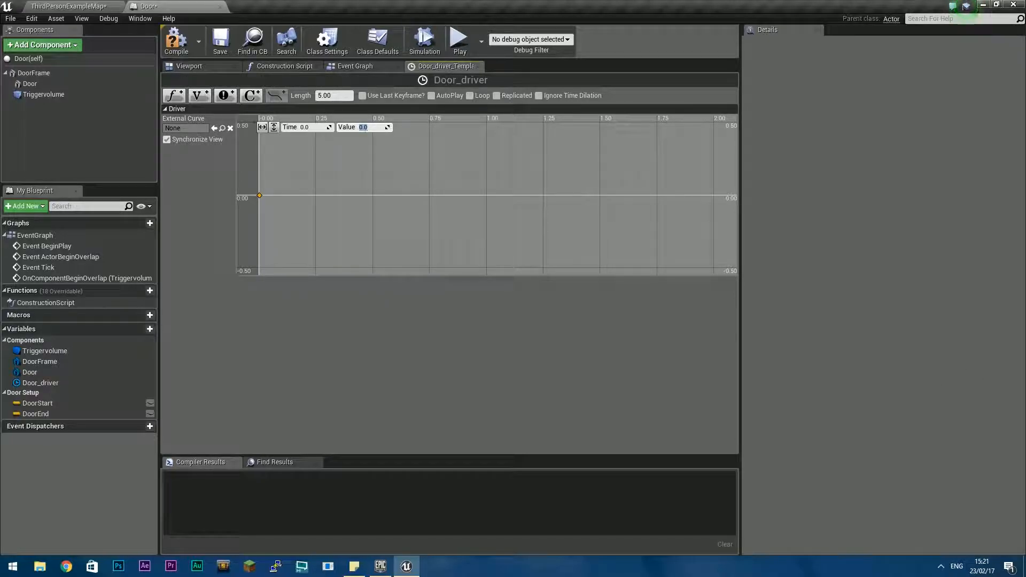
Add a second key to the Driver track at time 1.5 with value 1 and fit the curve to the view
shift+click(613, 196)
click(308, 127)
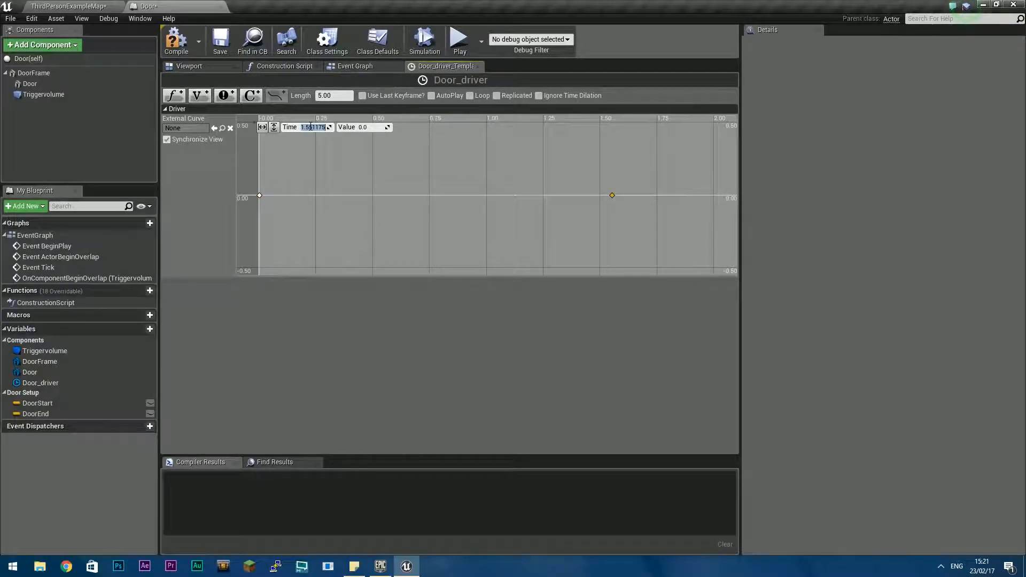
text(1.5)
key(Return)
key(Tab)
text(1)
key(Return)
click(262, 127)
click(273, 128)
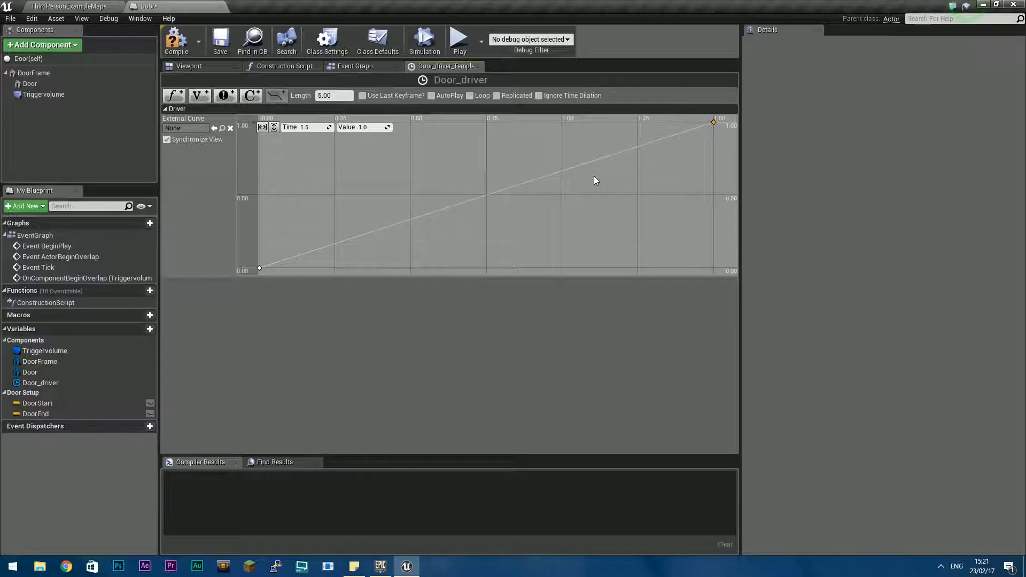
Enable Use Last Keyframe for the Door_driver timeline and save the blueprint
click(363, 95)
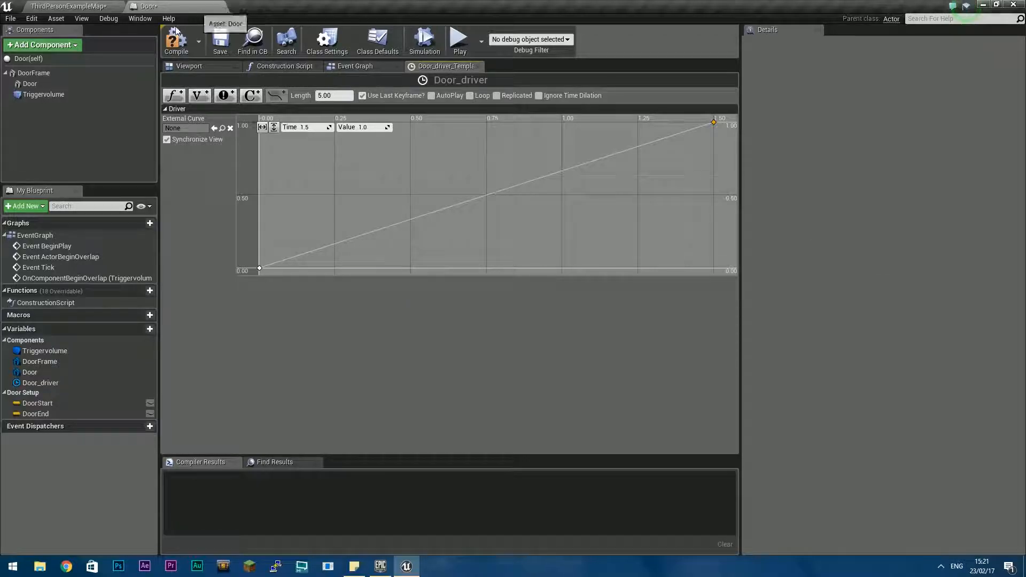
click(218, 47)
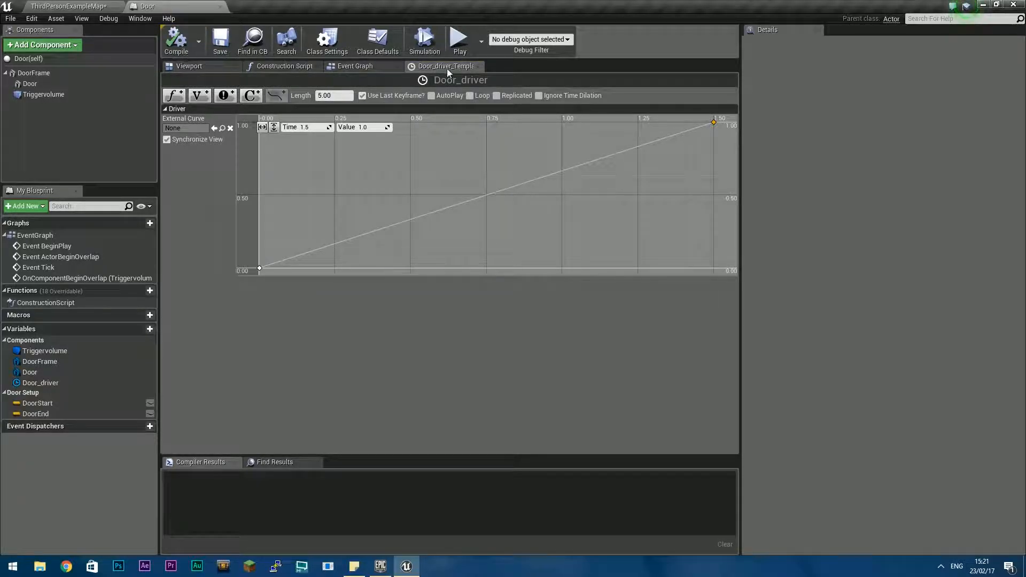
Return to the event graph and place the Door_driver node beside the OnComponentBeginOverlap event, above the Lerp node
click(373, 66)
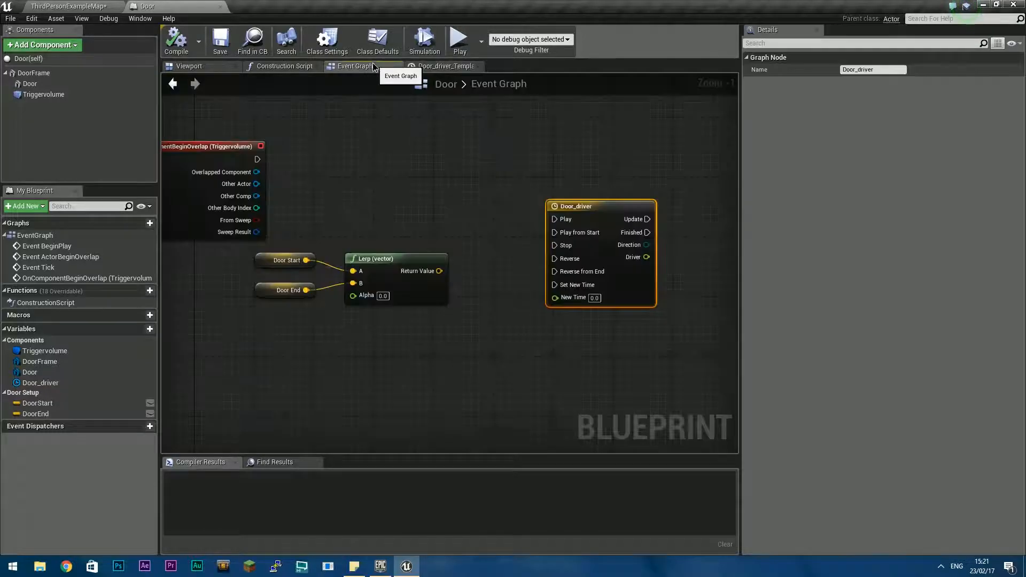
right_drag(627, 170, 591, 194)
scroll(509, 163, down, 1)
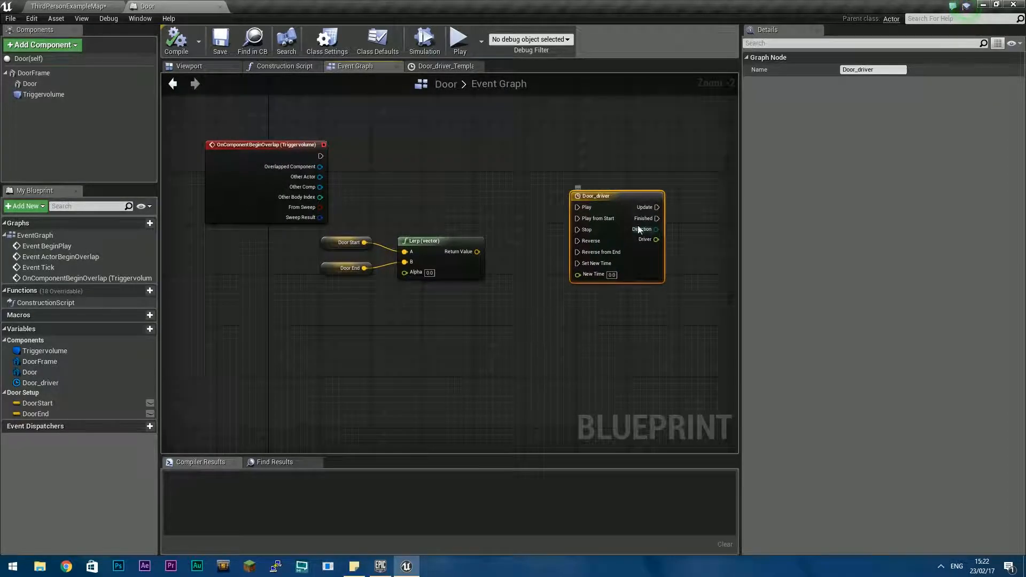
drag(633, 196, 476, 137)
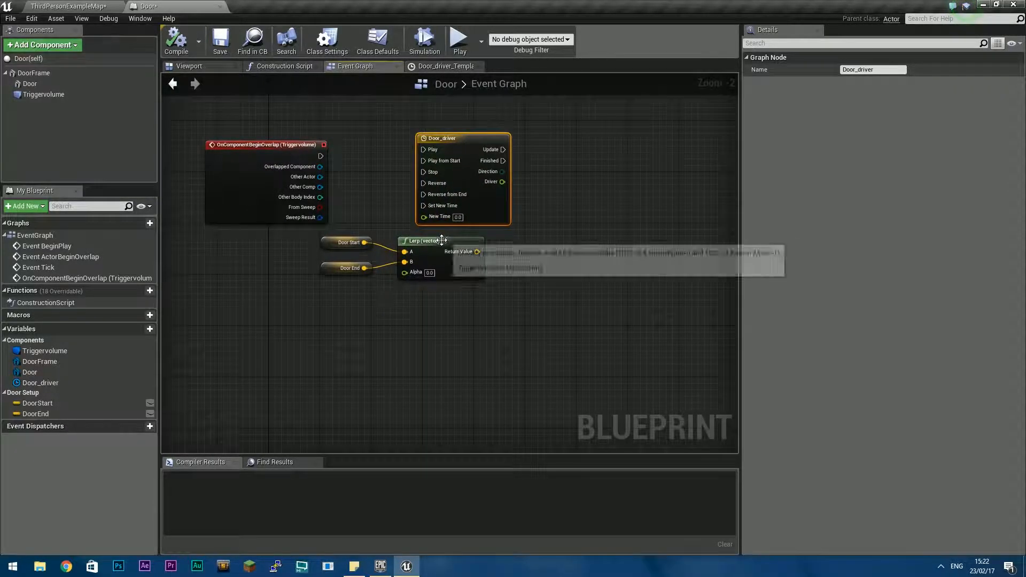
Move the Lerp, Door Start and Door End nodes together beyond the timeline and connect its Driver output to the Lerp's Alpha
drag(352, 229, 451, 284)
drag(444, 247, 578, 241)
drag(502, 182, 578, 243)
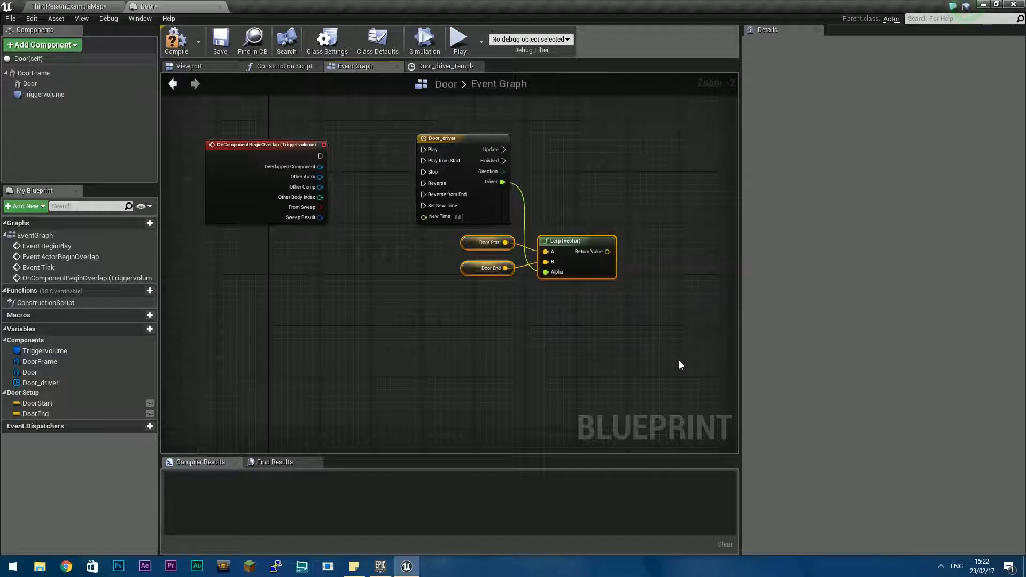
Reposition the Lerp node with its Door Start and Door End inputs lower, clear of the Door_driver timeline
right_drag(613, 316, 573, 371)
drag(551, 273, 597, 279)
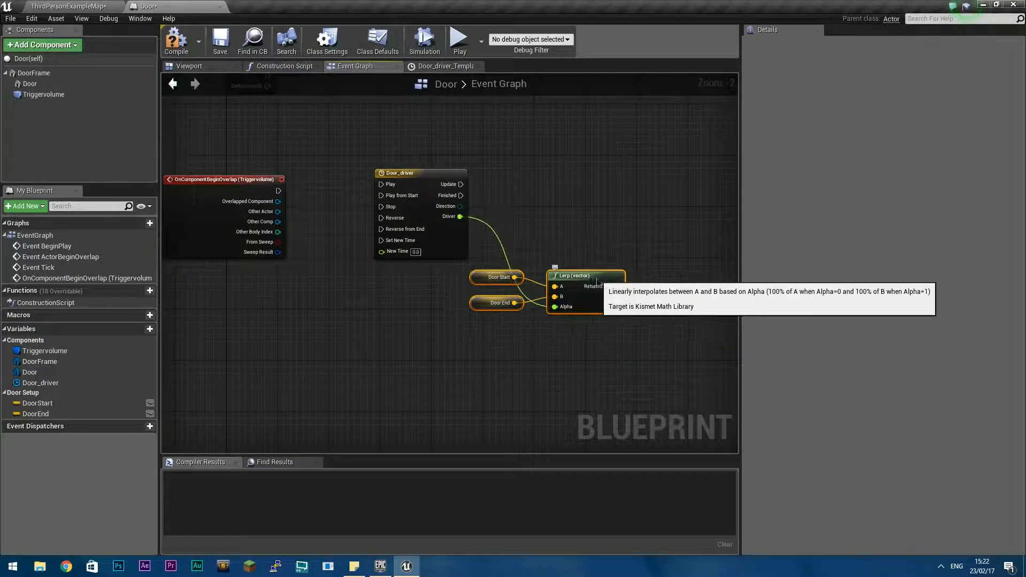
right_drag(589, 360, 583, 380)
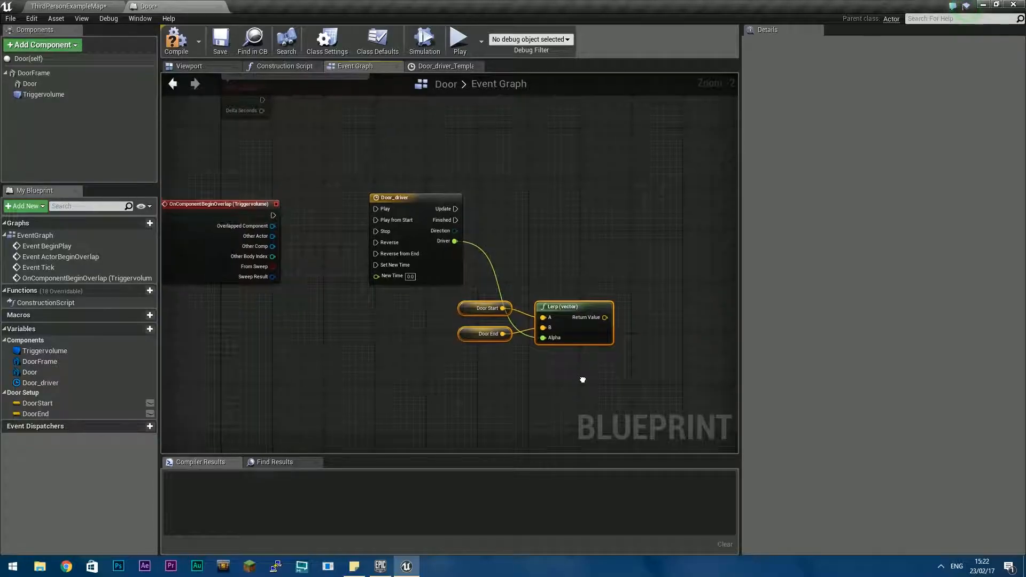
drag(570, 308, 563, 307)
drag(471, 309, 464, 328)
right_drag(592, 248, 608, 252)
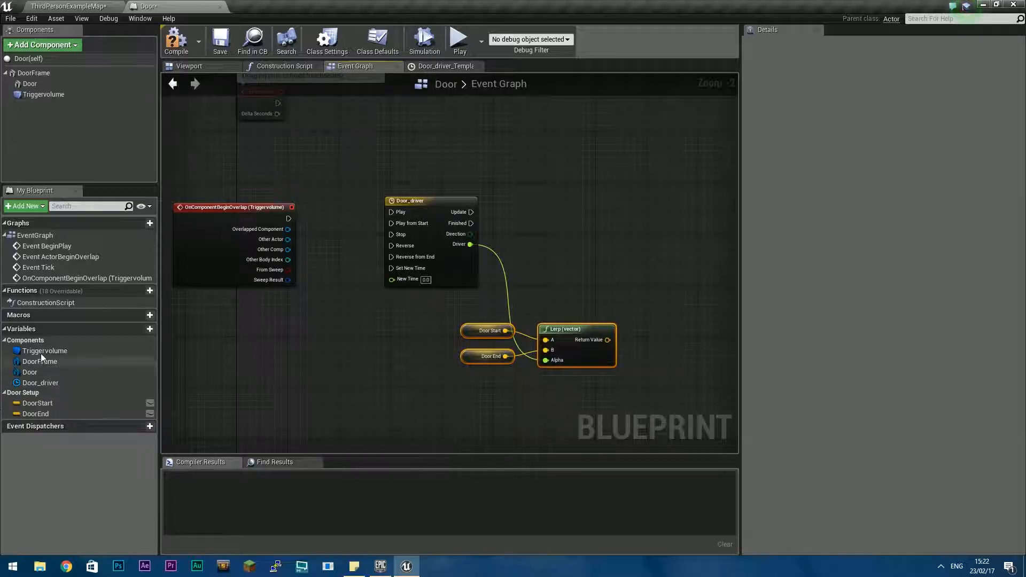
Add a Door component reference to the graph and attach a SetRelativeLocation node to it, placed beyond the Door_driver timeline's Update output
drag(29, 372, 557, 257)
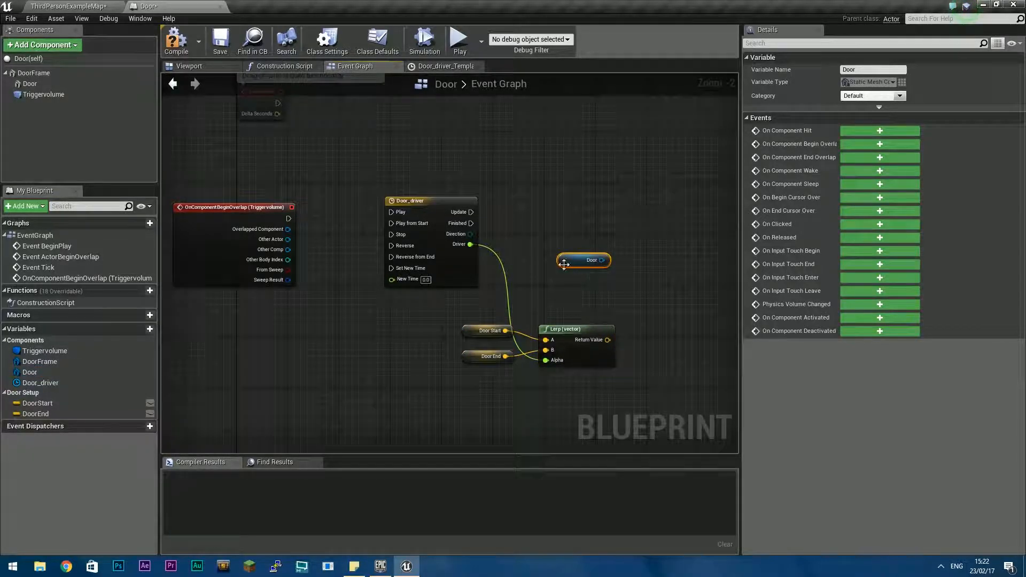
click(568, 260)
right_drag(609, 270, 517, 301)
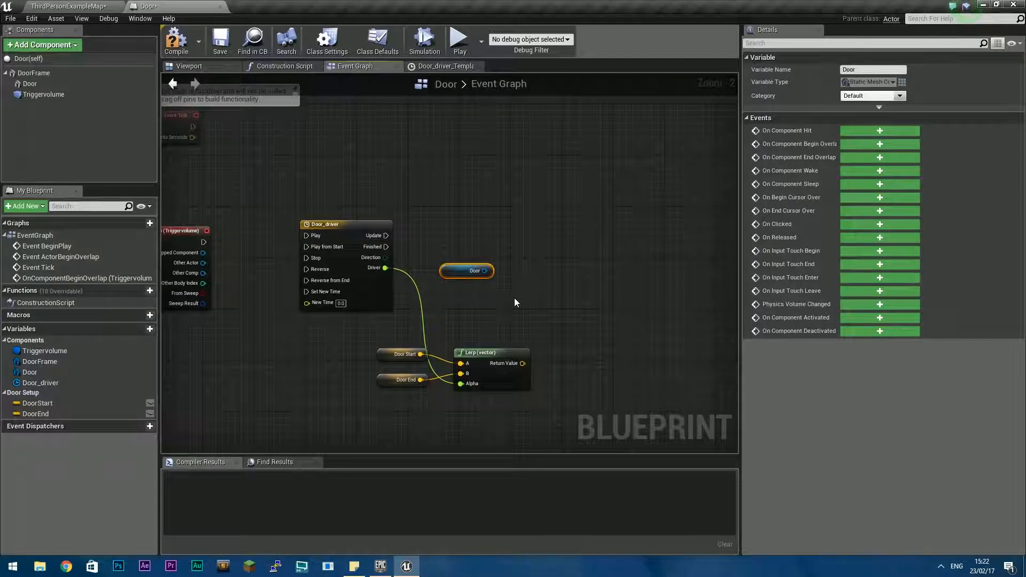
drag(484, 271, 567, 251)
text(set relate)
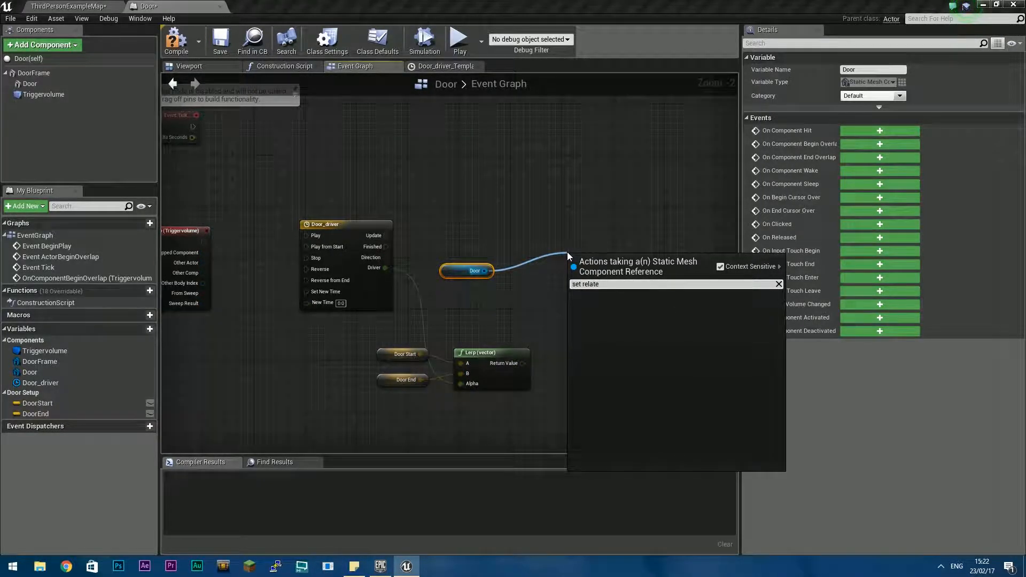
key(BackSpace)
text(ive)
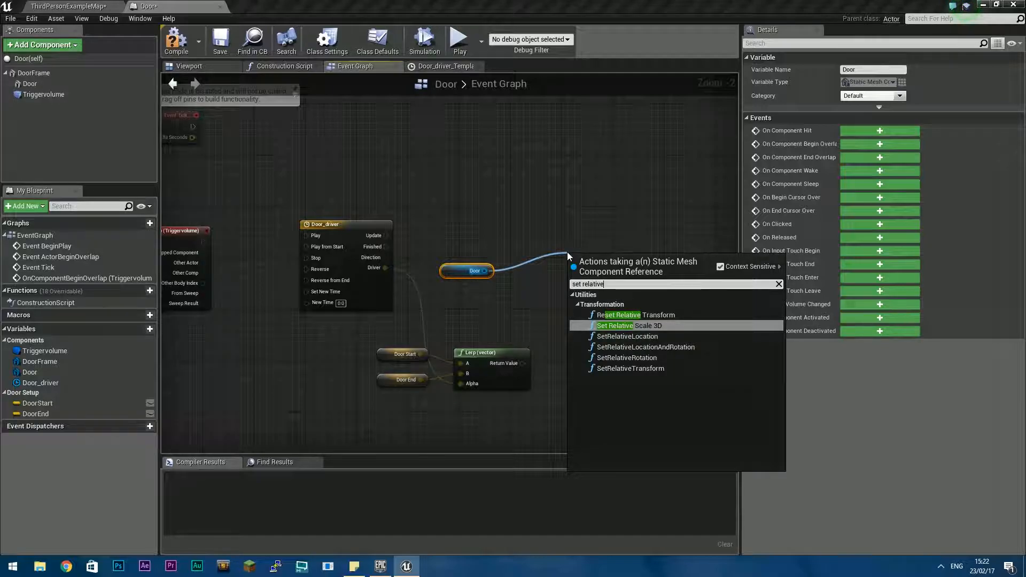
key(Return)
drag(634, 259, 587, 219)
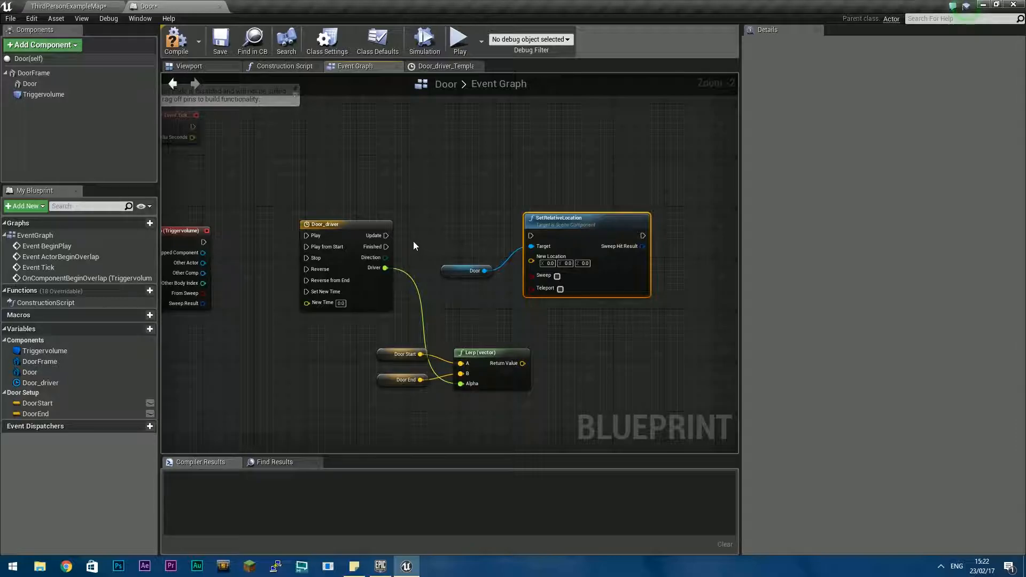
Connect Door_driver's Update output to SetRelativeLocation's execution input and OnComponentBeginOverlap to the timeline's Play input
drag(388, 235, 531, 236)
drag(204, 241, 306, 236)
right_drag(261, 305, 257, 280)
right_drag(633, 329, 594, 306)
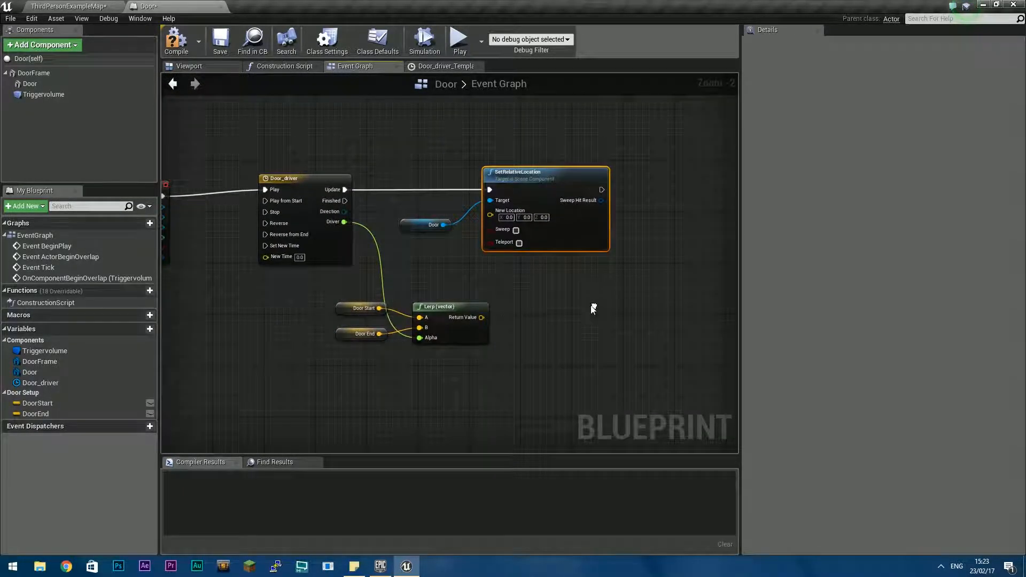
Connect the Lerp's Return Value to New Location and tuck the Lerp, Door Start and Door End nodes close beneath the main chain
drag(480, 317, 441, 258)
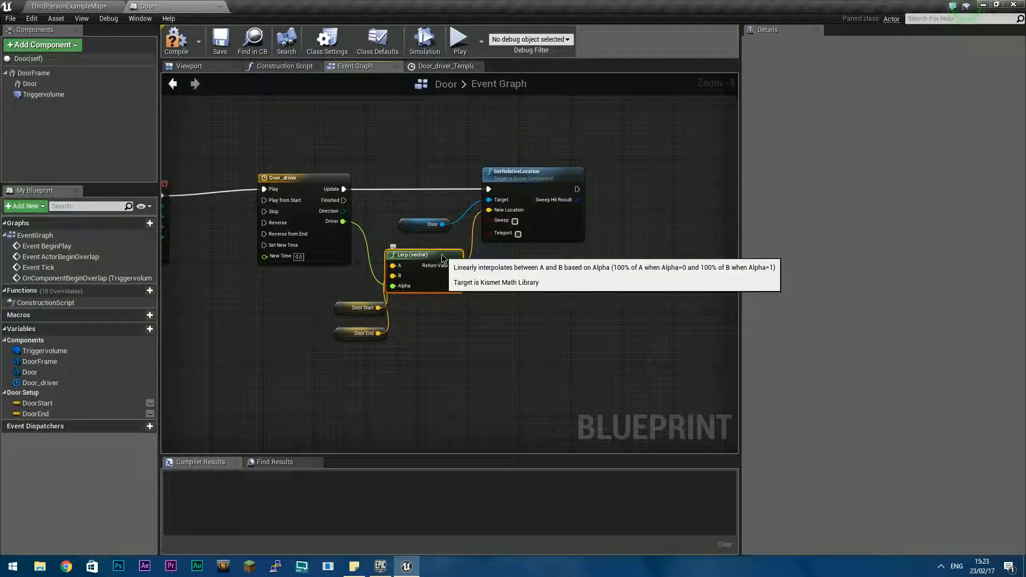
click(348, 309)
drag(338, 311, 311, 292)
ctrl+click(339, 336)
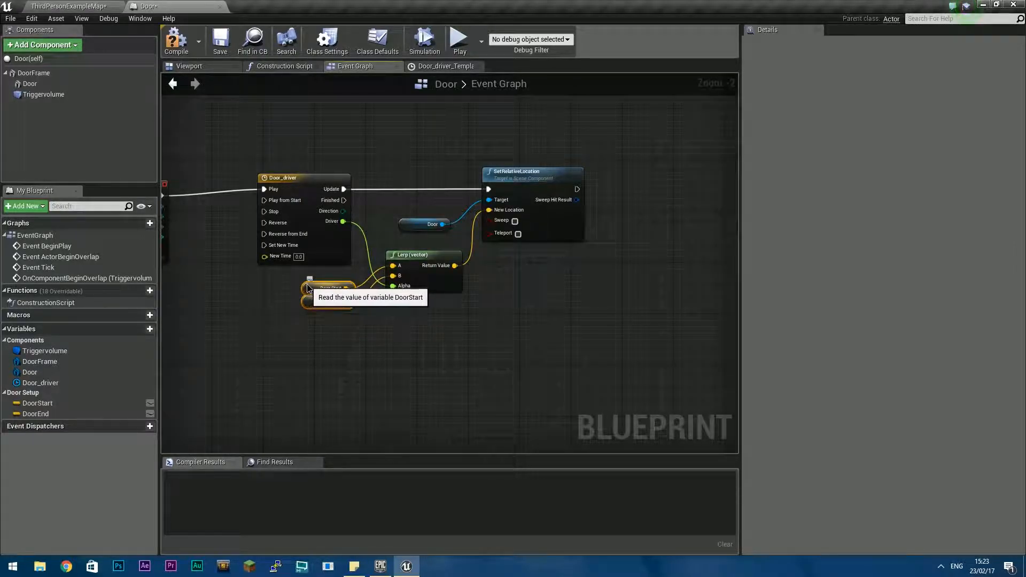
Shift the nodes from Door_driver to SetRelativeLocation as one group towards OnComponentBeginOverlap, and move that event farther from the timeline
right_drag(436, 325, 536, 371)
drag(356, 192, 674, 357)
drag(420, 227, 396, 237)
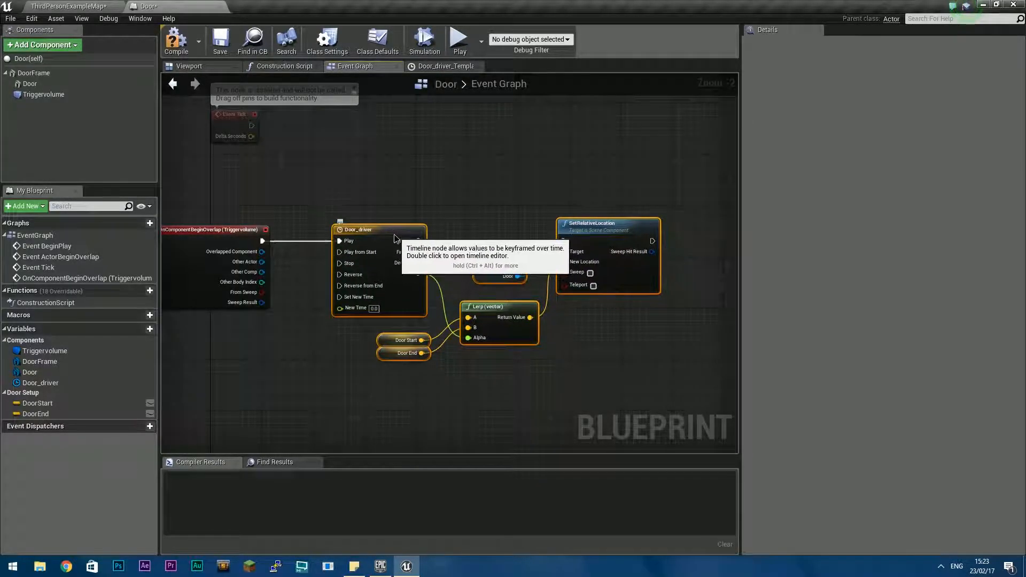
right_drag(281, 341, 371, 344)
drag(274, 236, 228, 236)
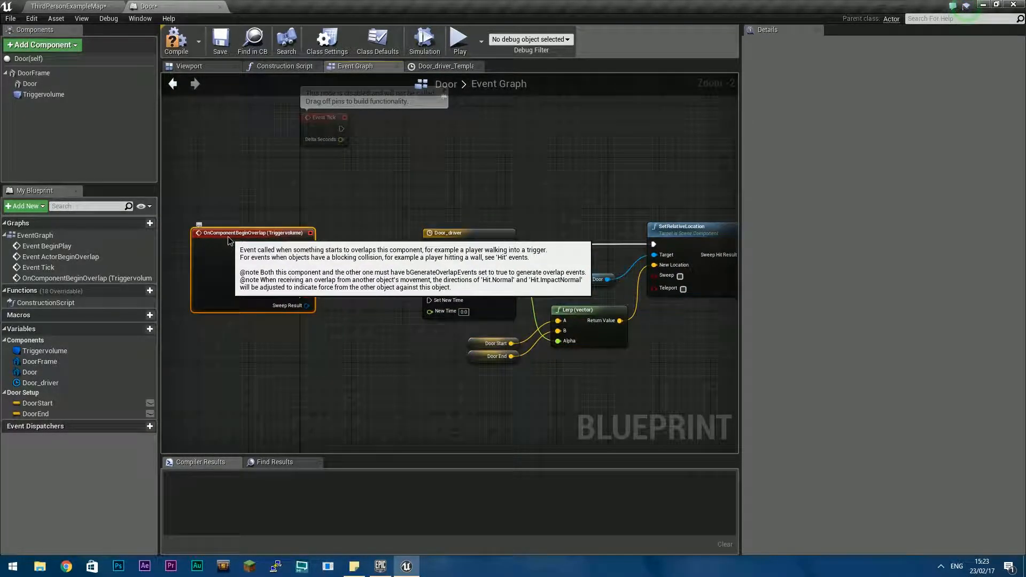
right_drag(388, 282, 369, 281)
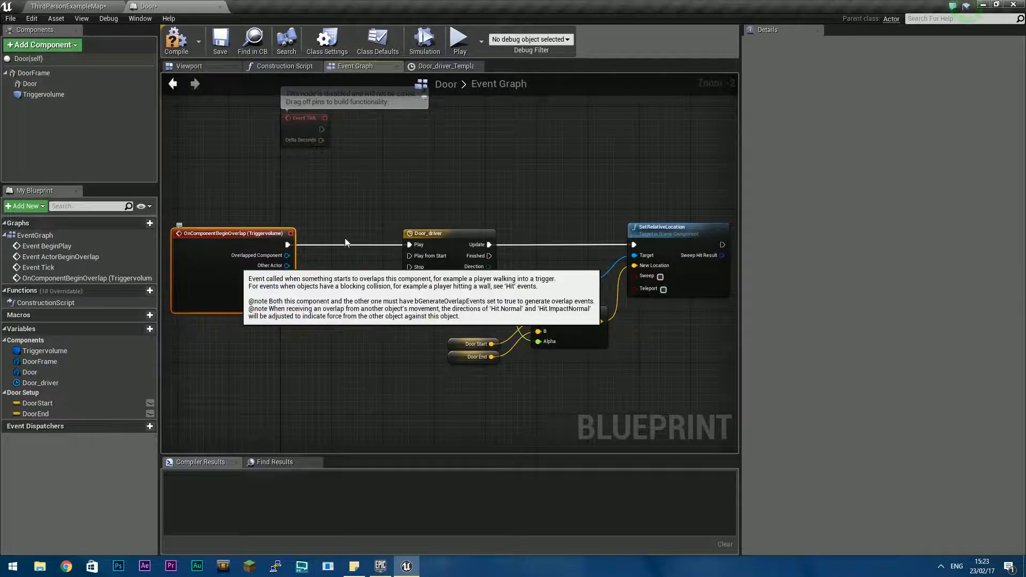
right_drag(476, 283, 429, 270)
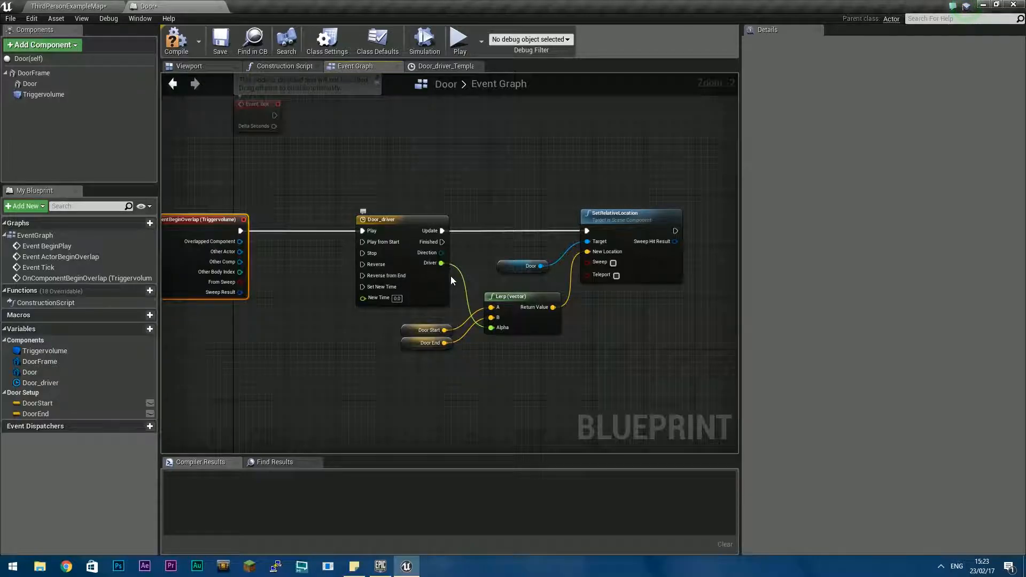
scroll(423, 276, up, 2)
right_drag(454, 274, 361, 229)
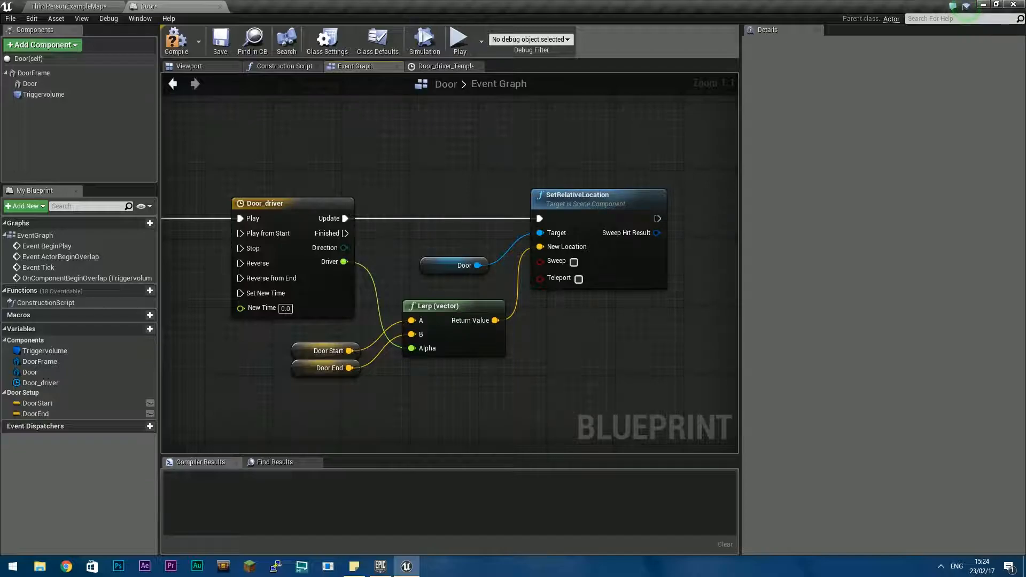
Compile the Door blueprint, then return to ThirdPersonExampleMap and save the level
click(176, 40)
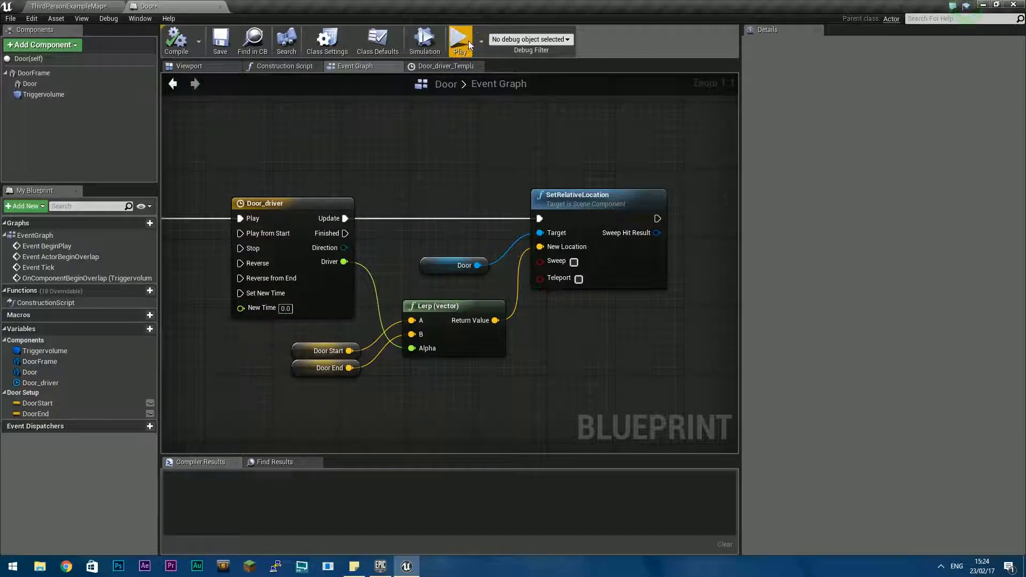
click(69, 6)
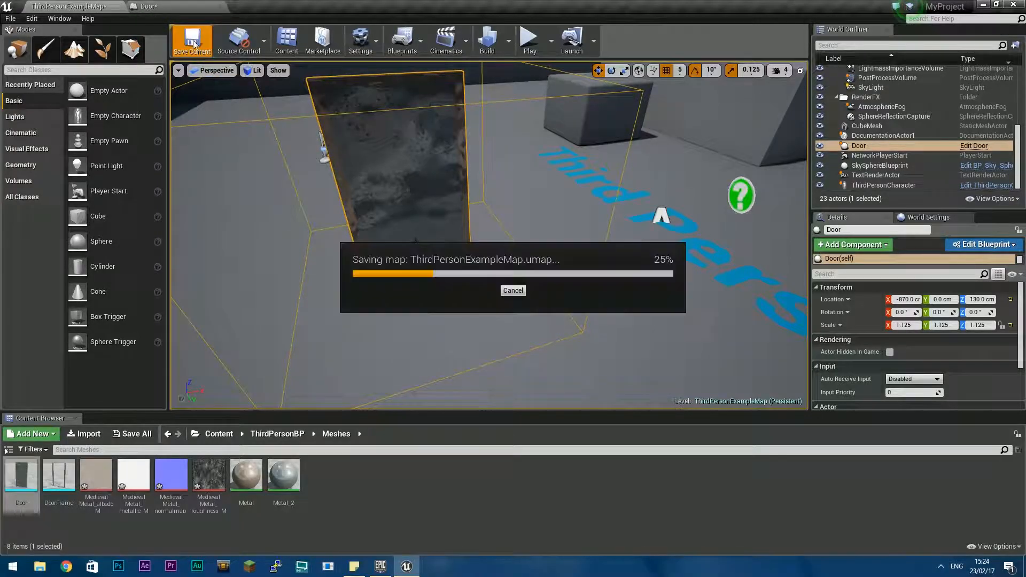
Play-test the level by running the character up to the sliding door, trying to pass through the frame and circling around it
click(529, 40)
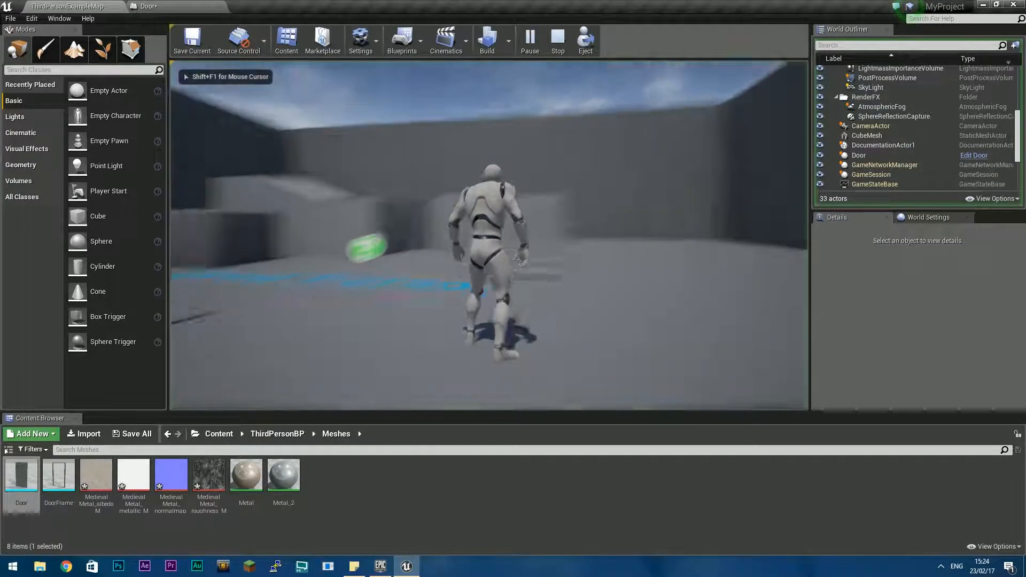
key(w)
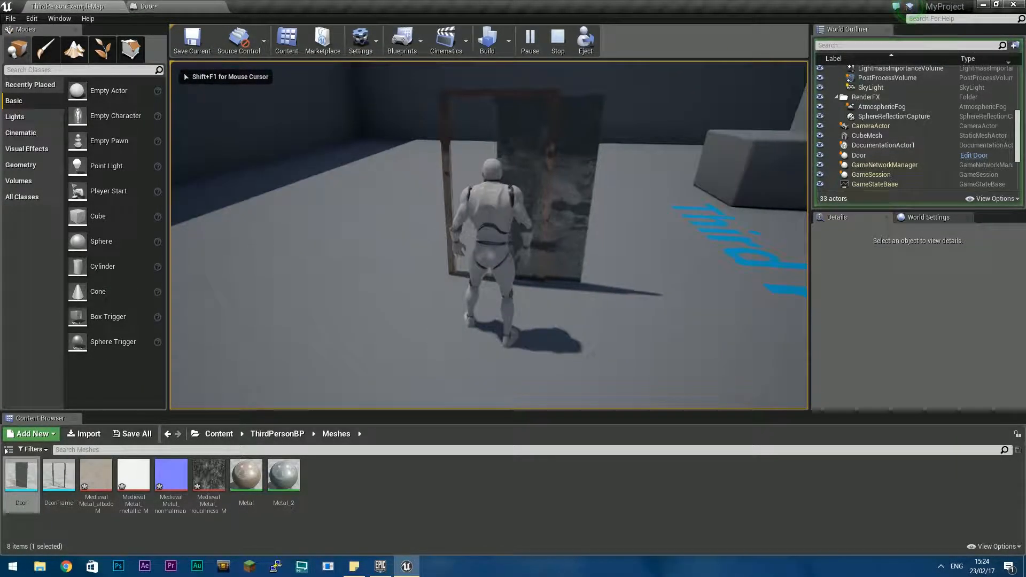
key(w)
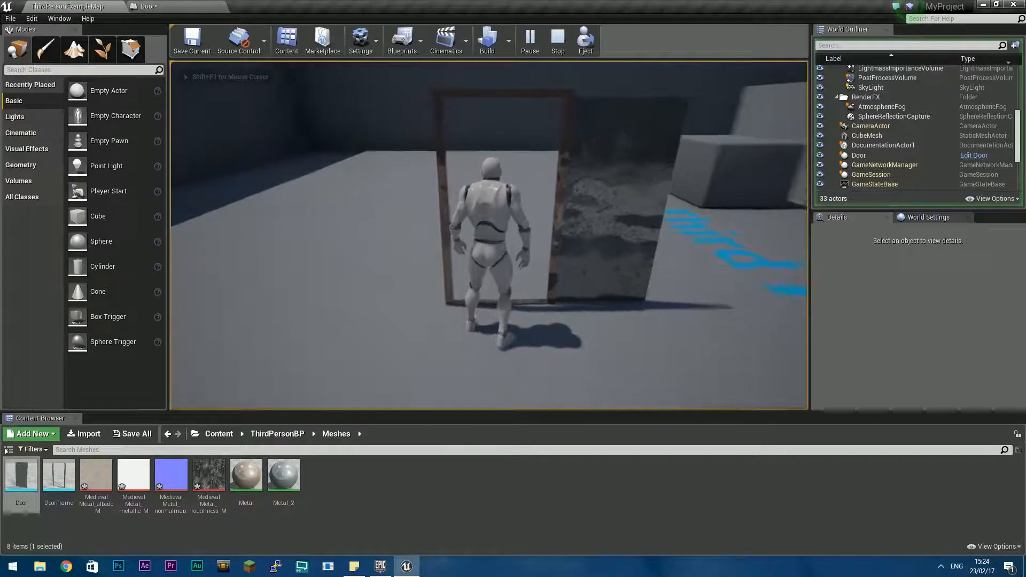
key(space)
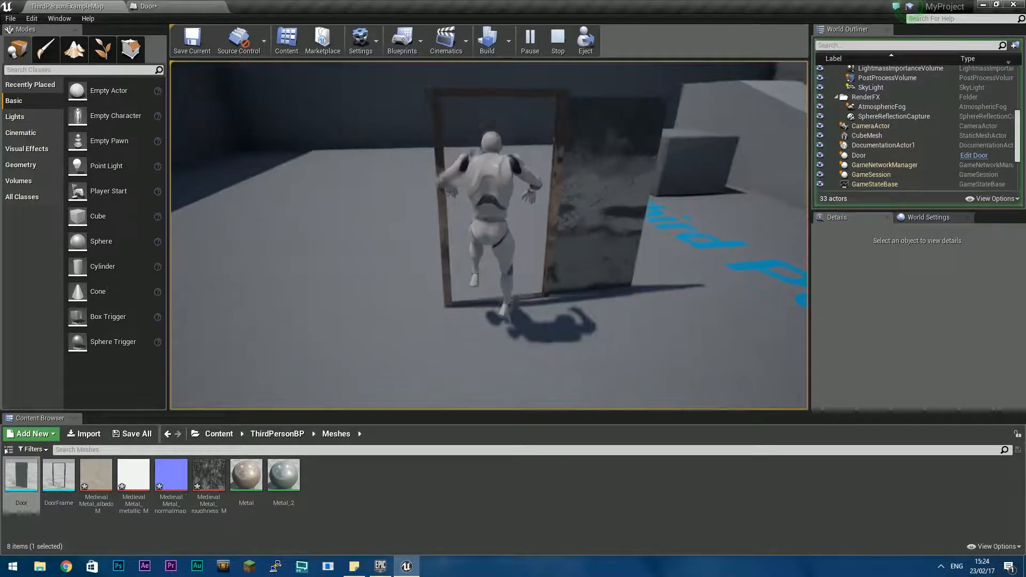
key(w)
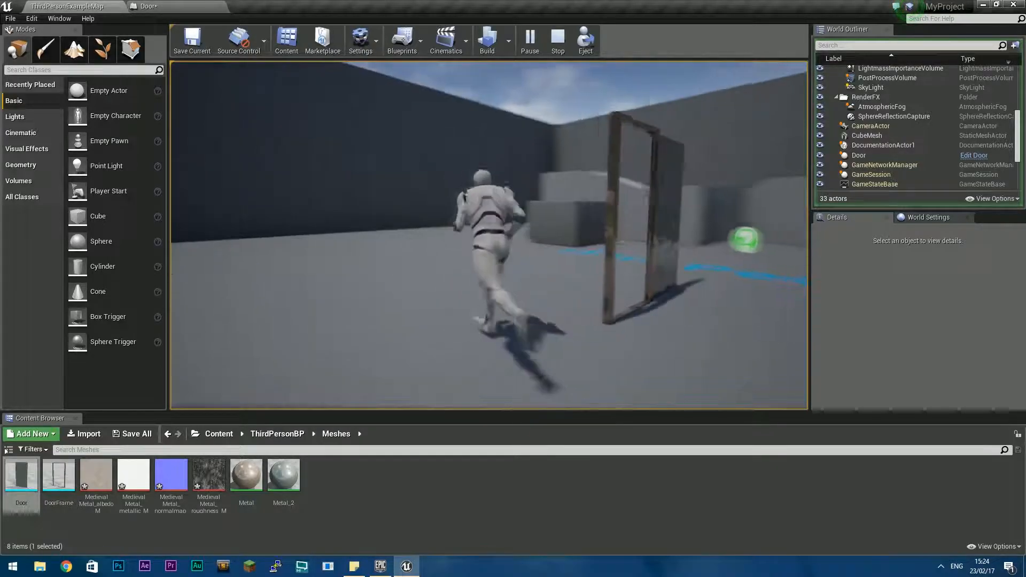
key(d)
key(w)
key(s)
key(w)
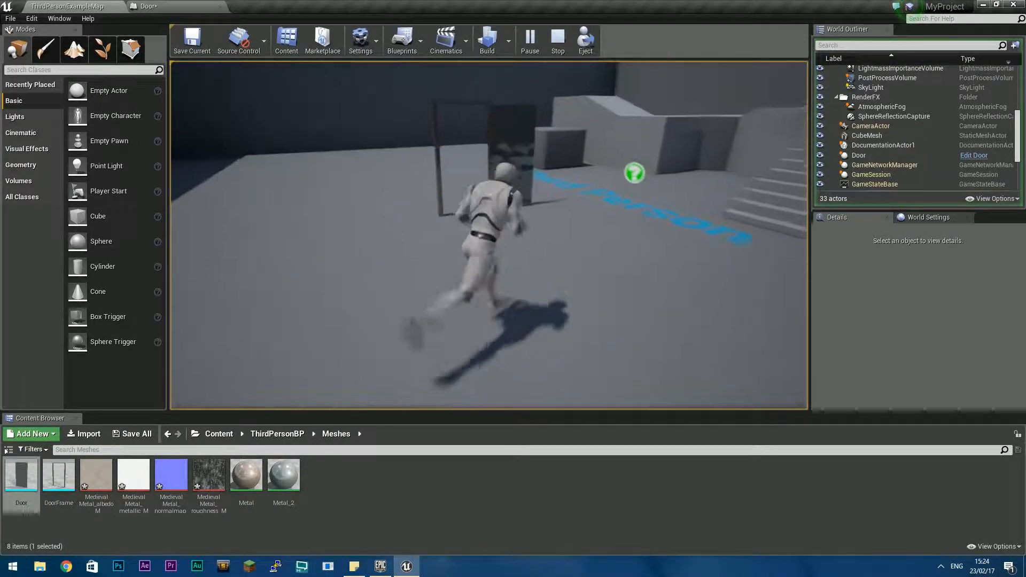
key(s)
key(w)
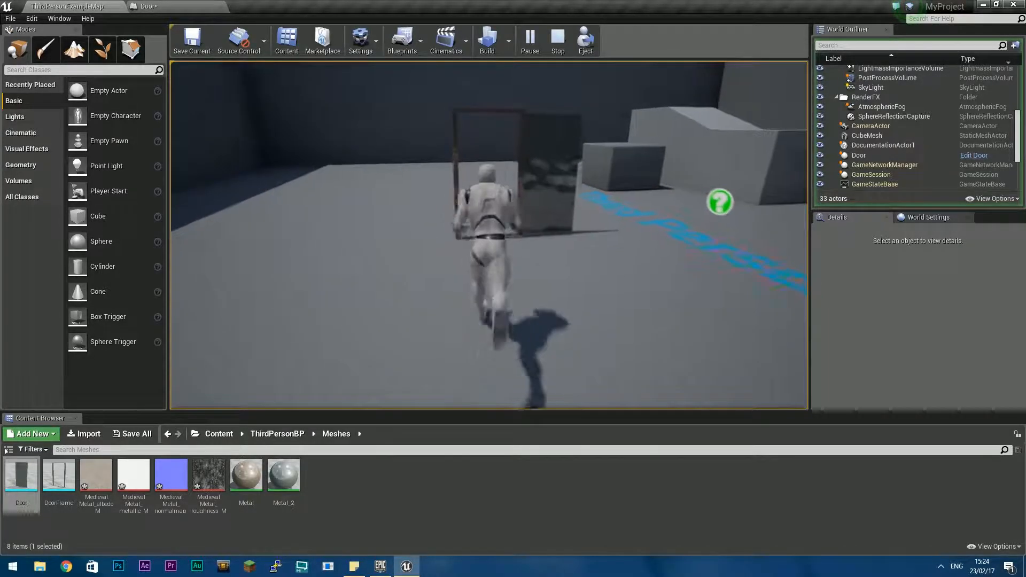
key(s)
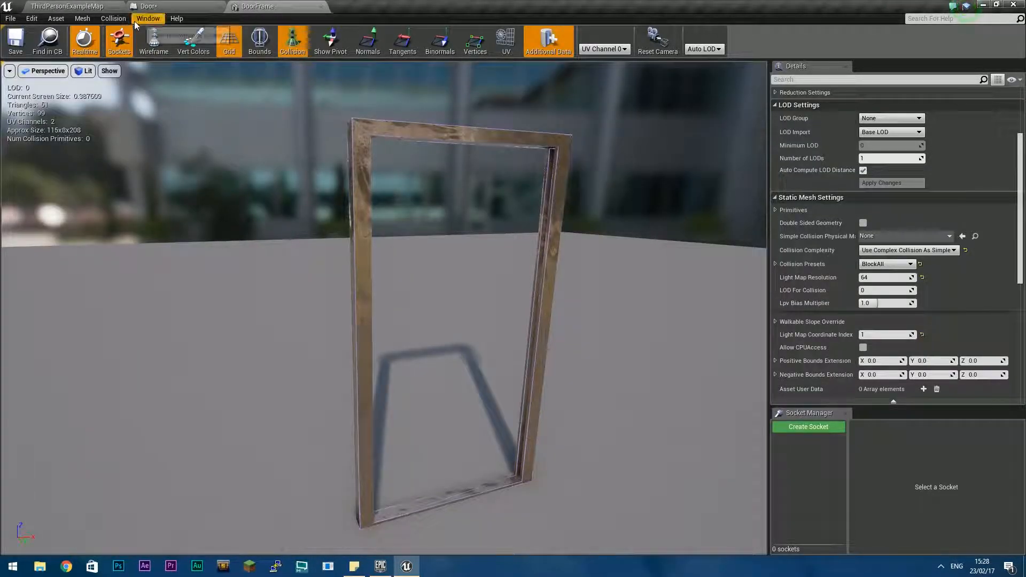
Set the DoorFrame mesh's Collision Complexity to Project Default
click(113, 18)
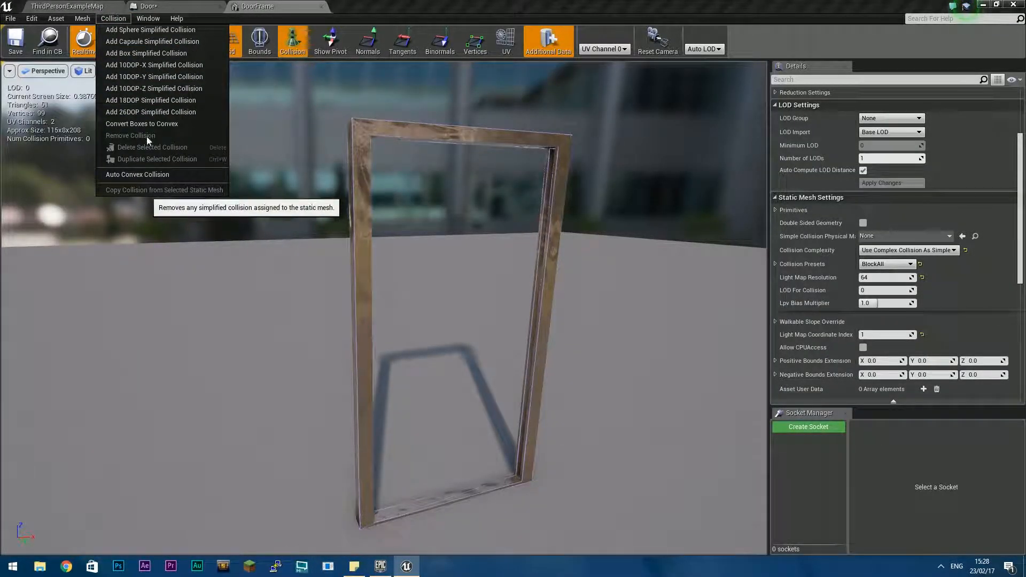
click(880, 274)
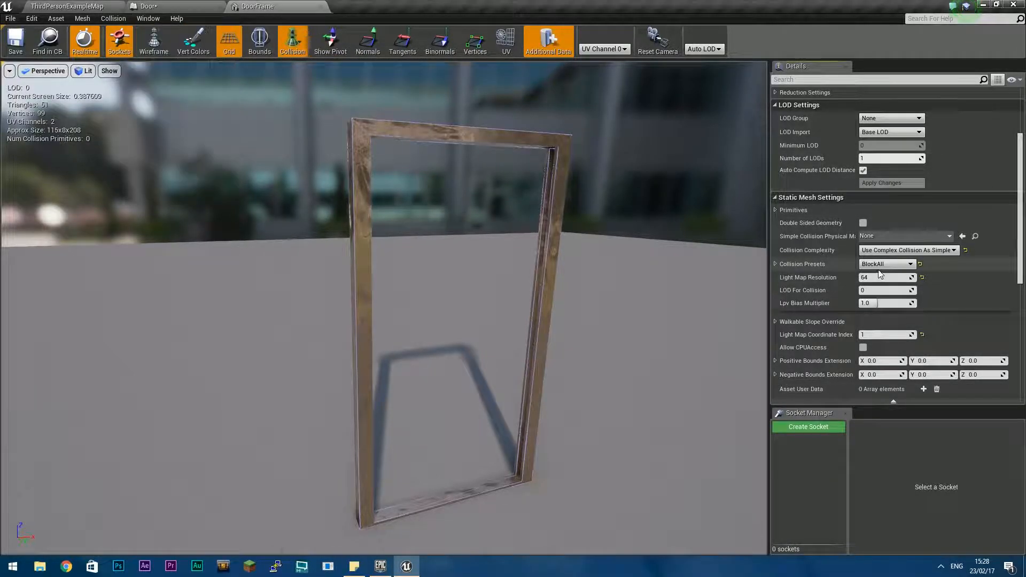
click(878, 253)
click(884, 261)
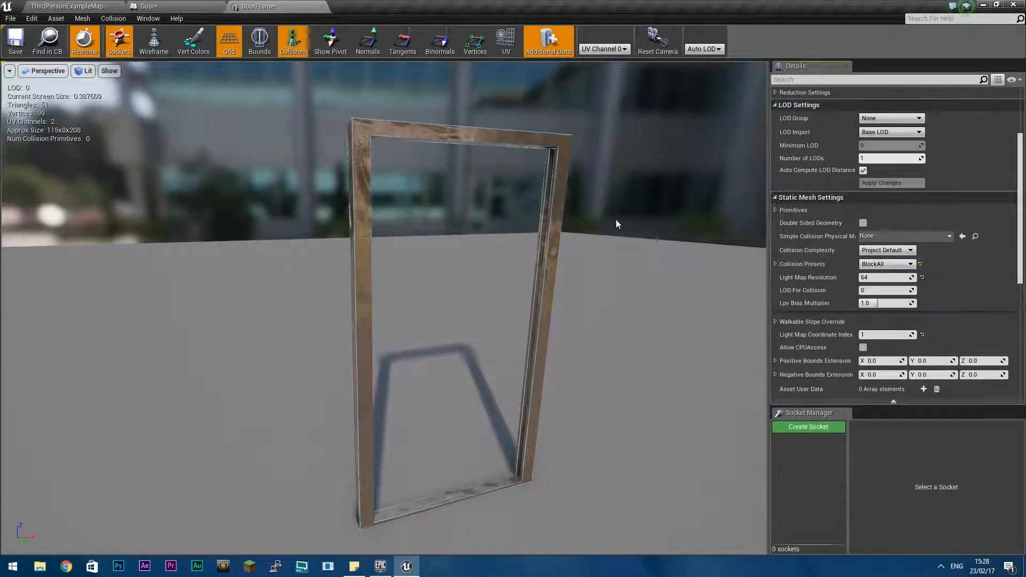
Add a box simplified collision to the DoorFrame mesh and undo the duplicate box
click(113, 18)
click(157, 53)
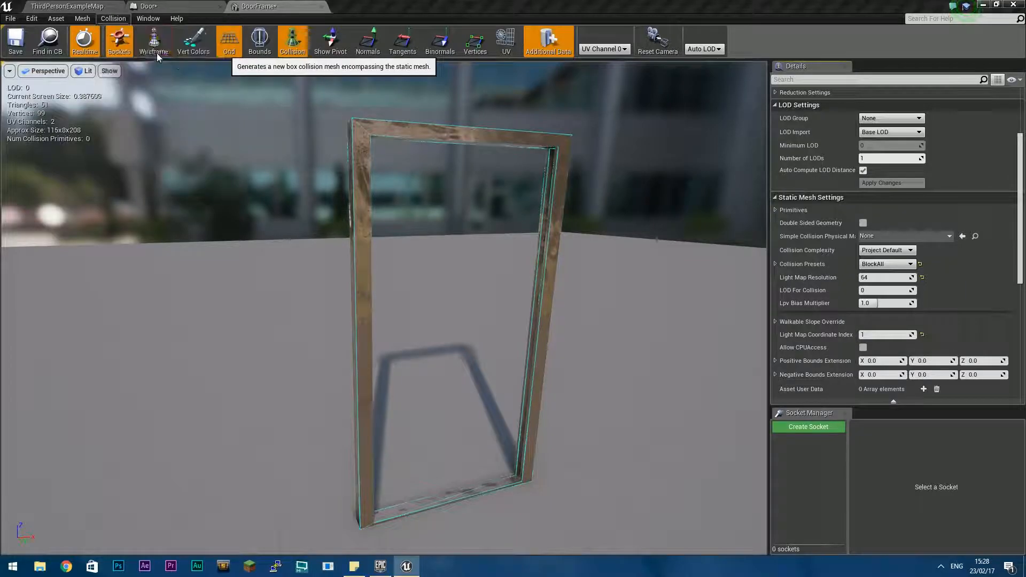
click(113, 18)
mouse_move(148, 18)
mouse_move(114, 19)
click(156, 53)
key(ctrl+z)
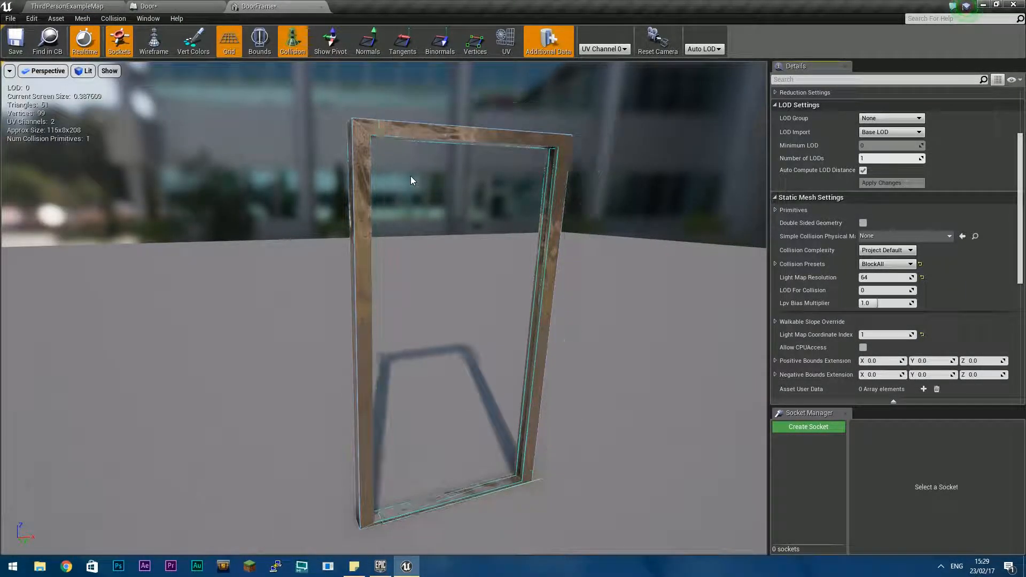
Play-test the level by walking the character into the door frame with its box collision, and end the session
click(78, 4)
click(539, 40)
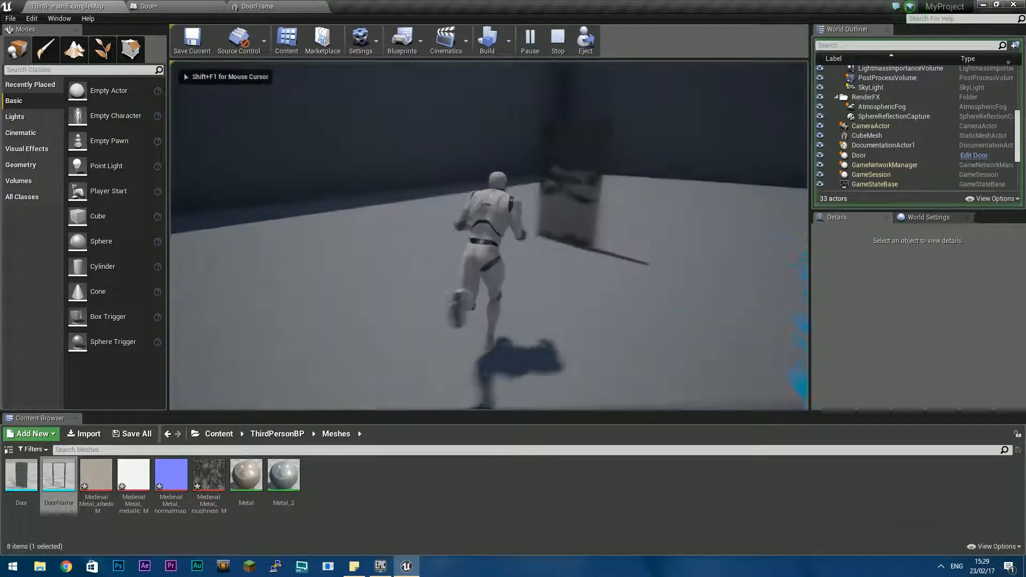
key(w)
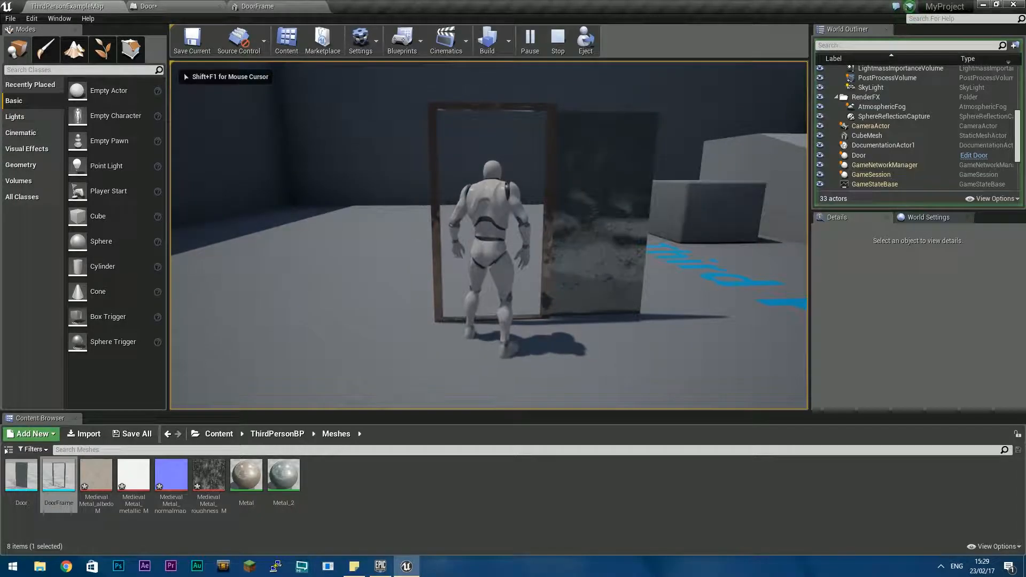
key(s)
key(Escape)
Remove the simplified collision from the DoorFrame mesh and set its Collision Complexity to Use Complex Collision As Simple
click(277, 6)
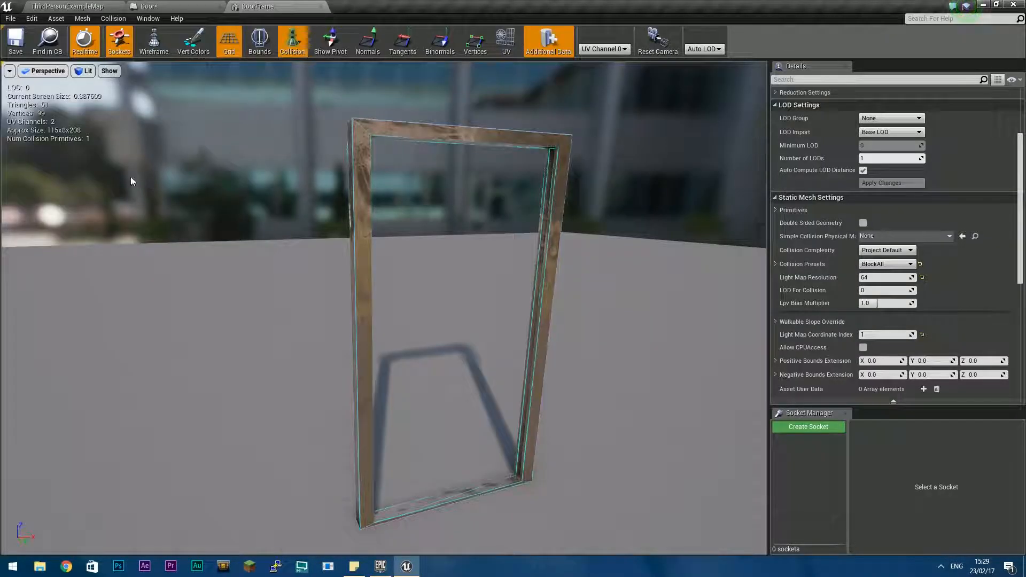
click(113, 18)
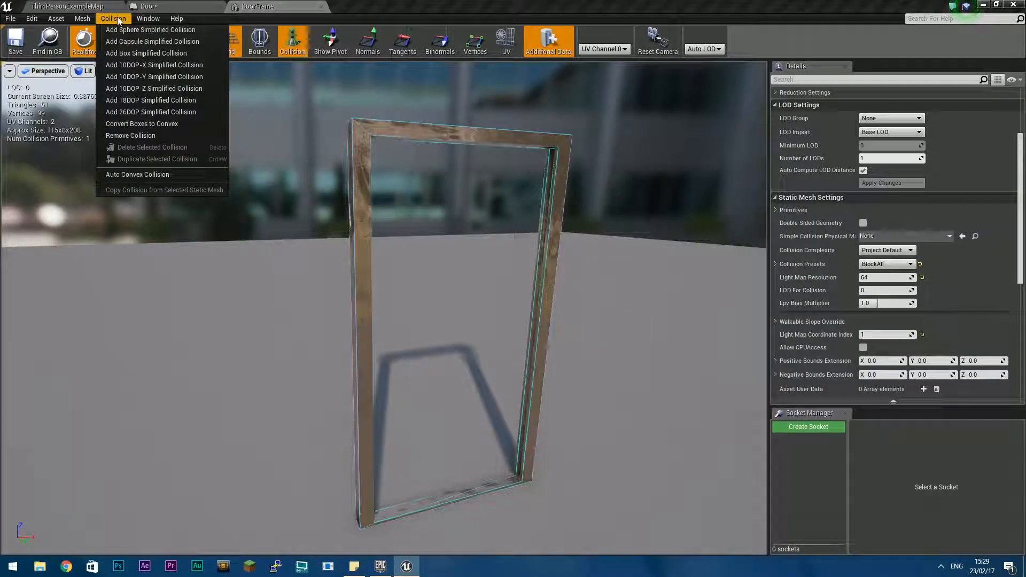
click(129, 137)
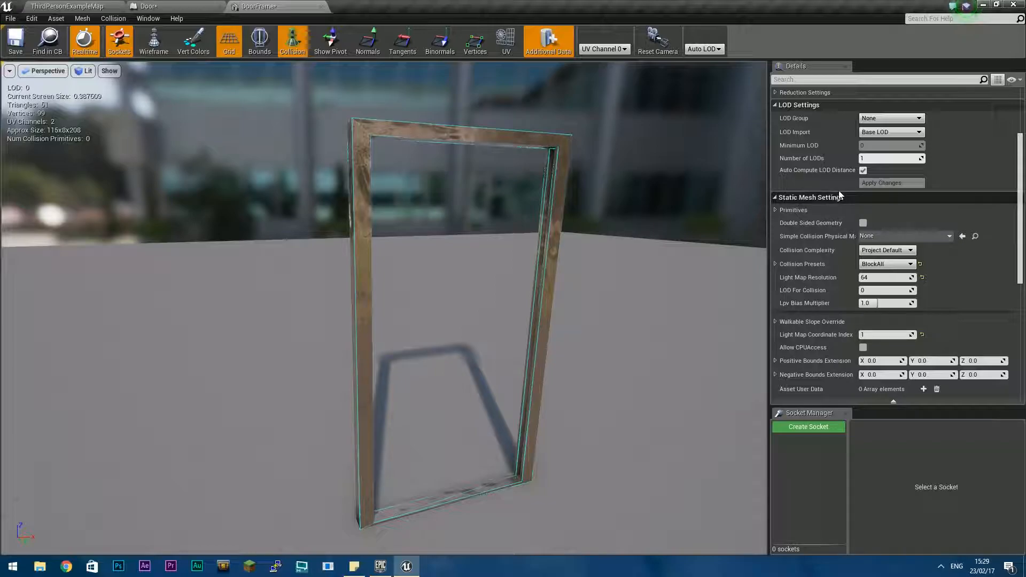
click(885, 251)
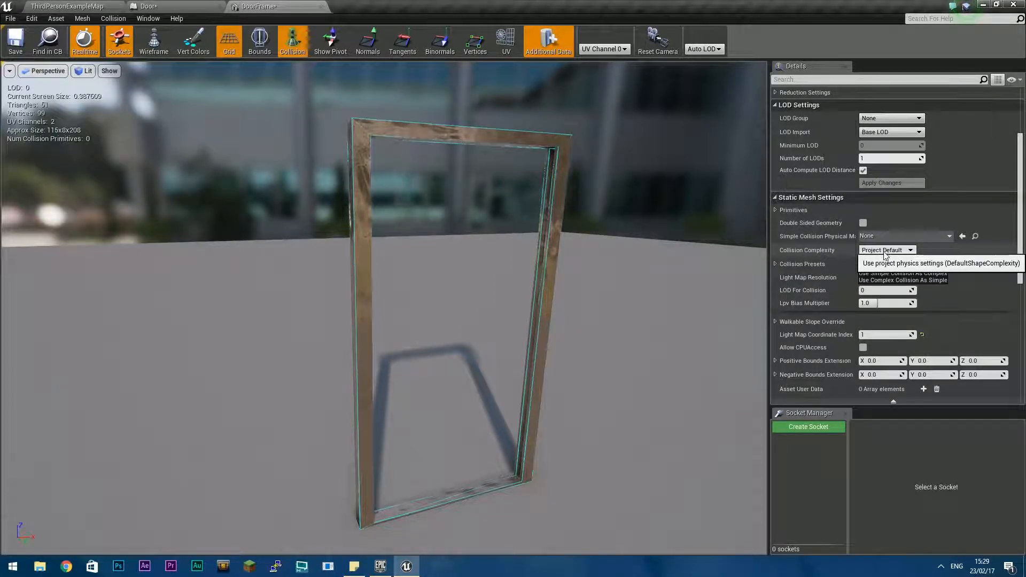
click(893, 280)
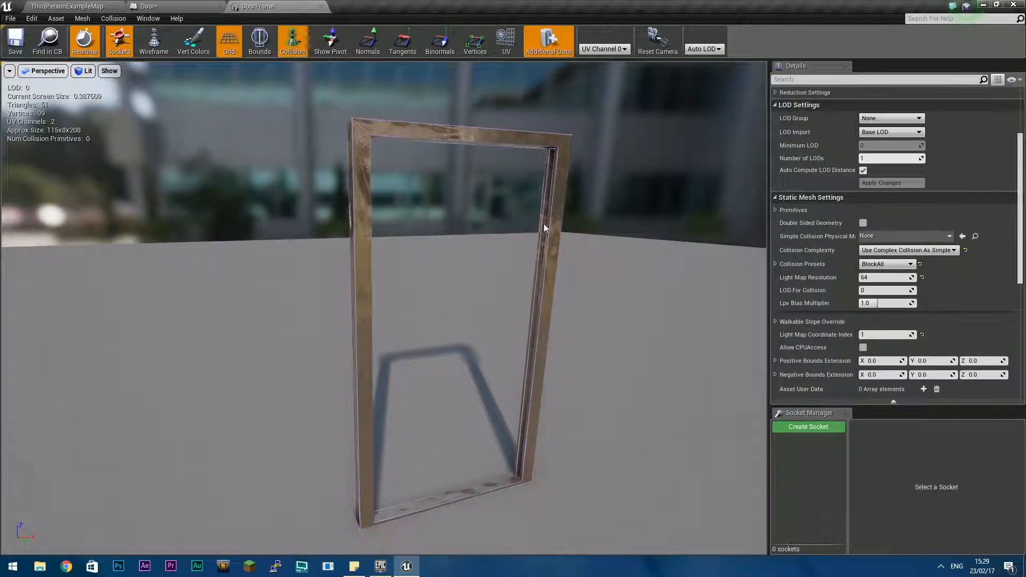
Save the Door blueprint, and play-test the level by walking the character through the door frame from both sides
click(151, 5)
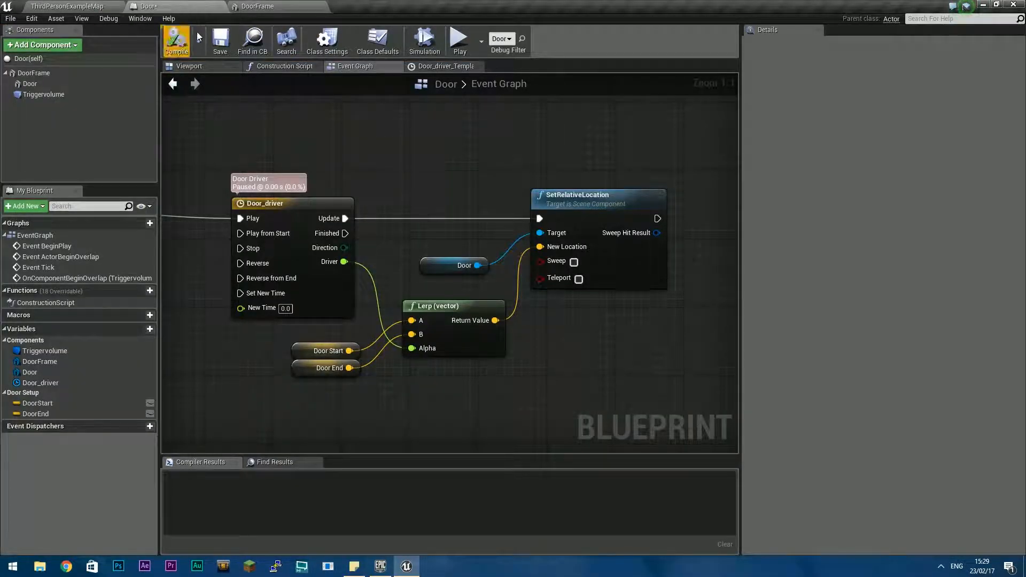
click(214, 43)
click(66, 6)
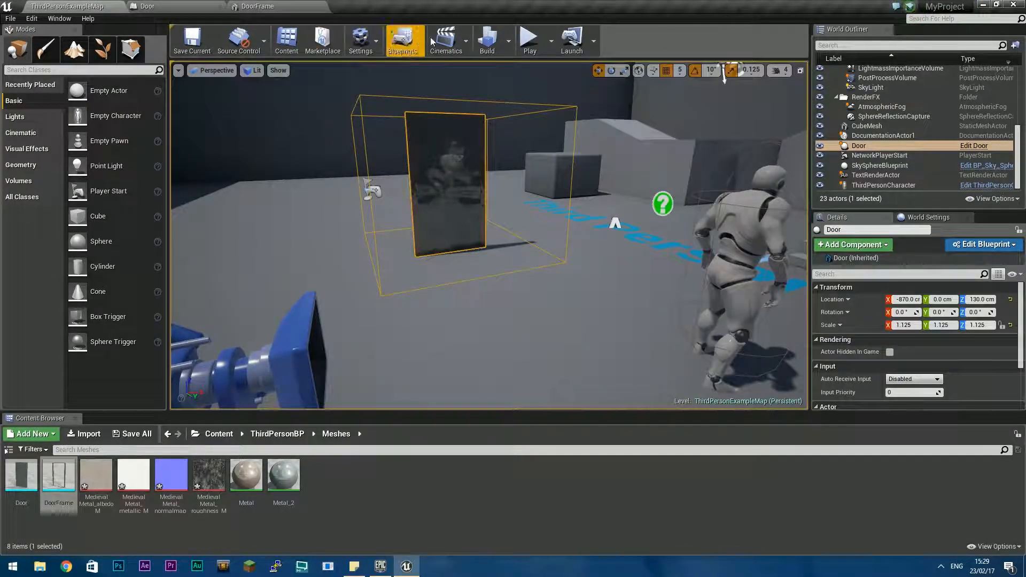
click(530, 39)
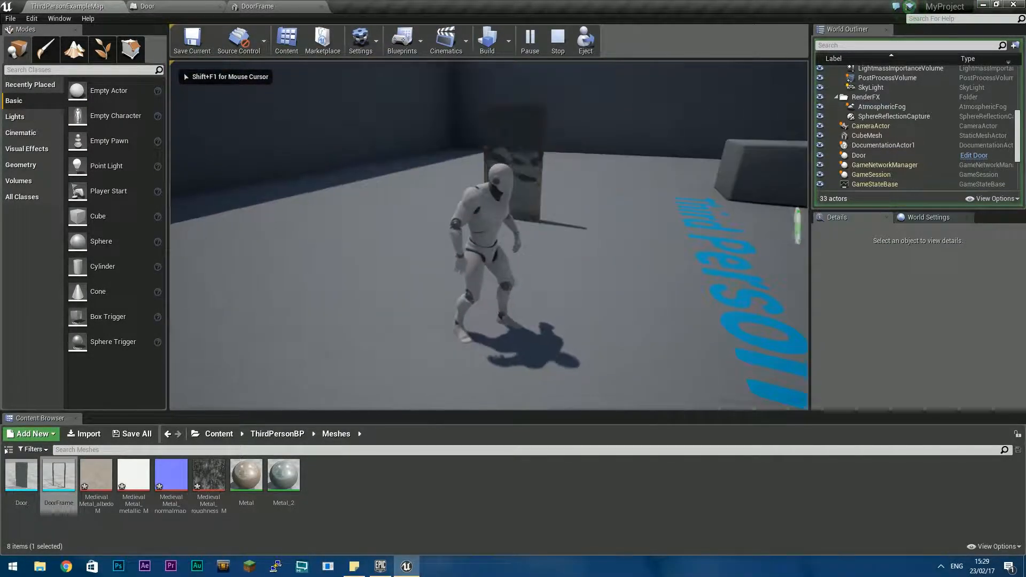
key(w)
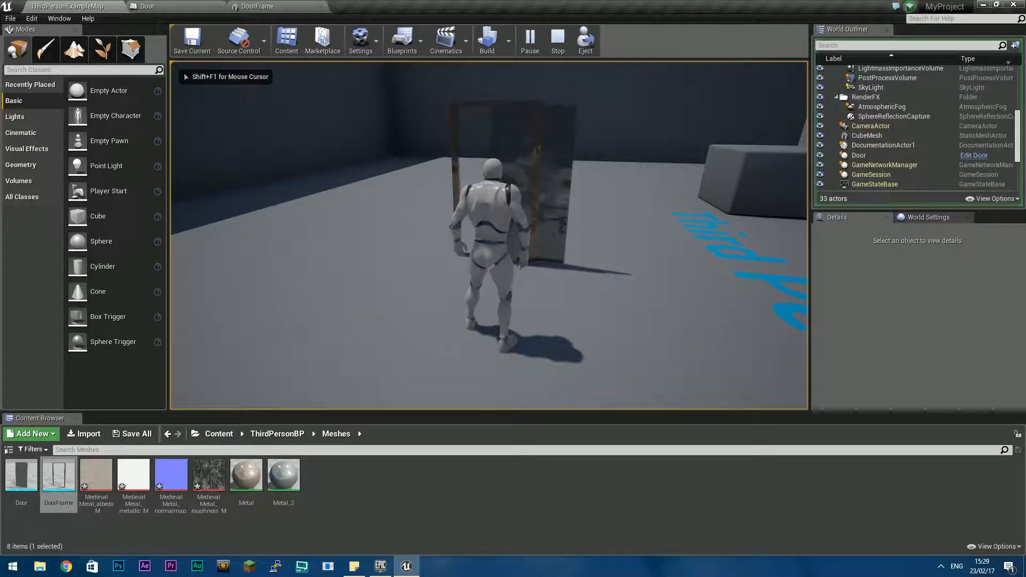
key(w)
key(w)
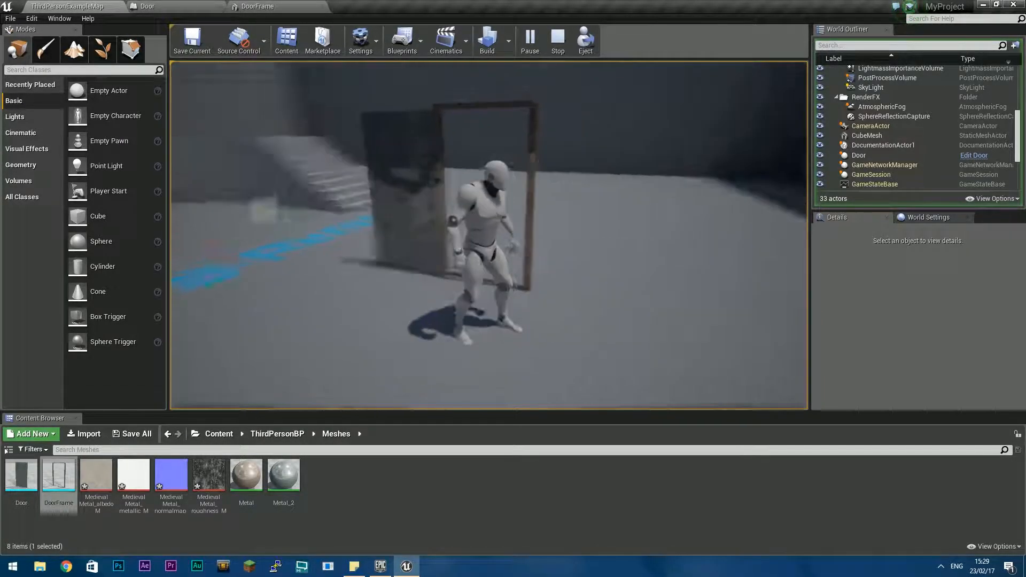
key(w)
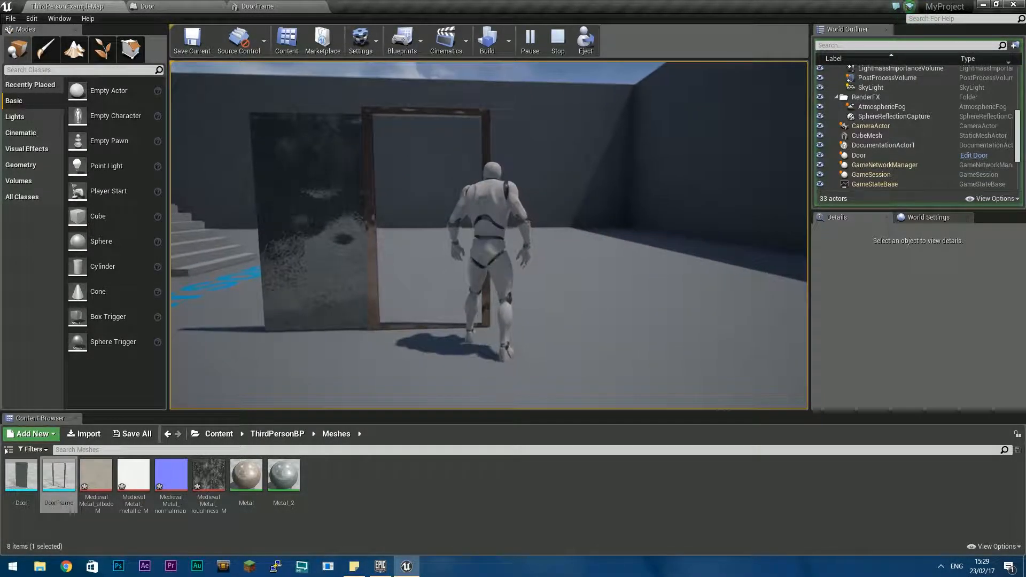
key(w)
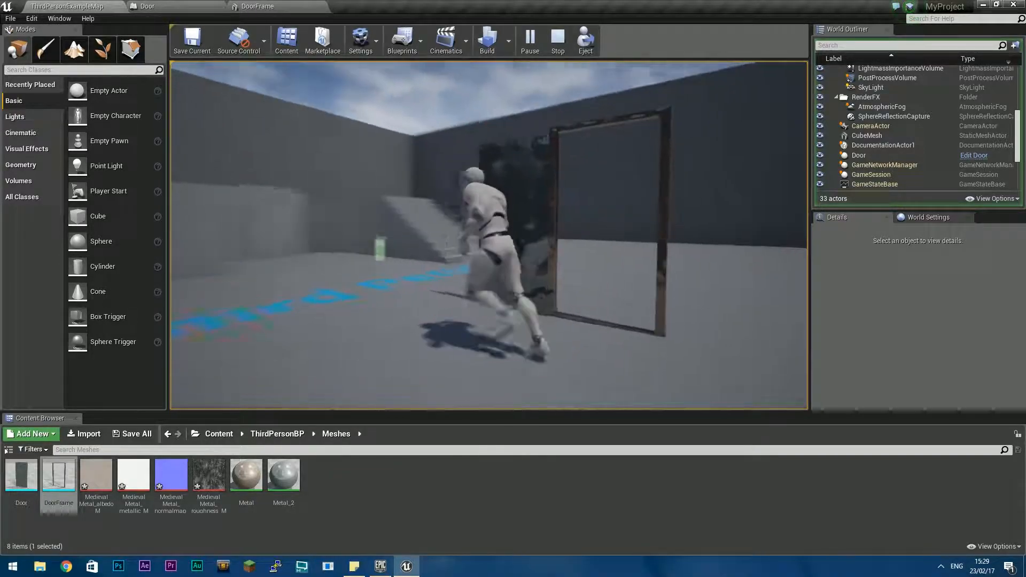
key(w)
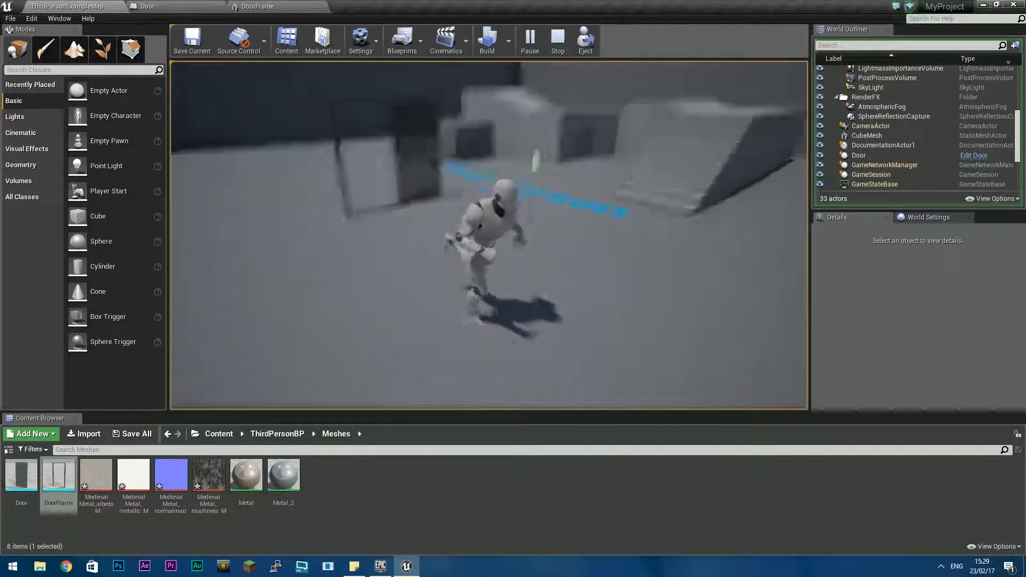
key(w)
key(Escape)
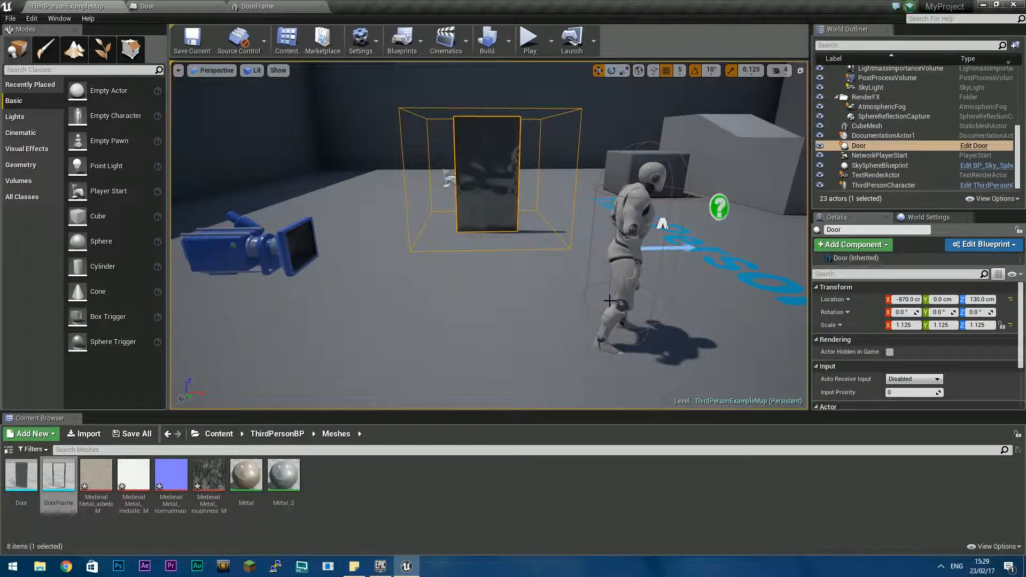
mouse_move(501, 273)
right_down()
mouse_move(567, 305)
mouse_move(545, 310)
mouse_move(501, 272)
right_up()
key(s)
key(w)
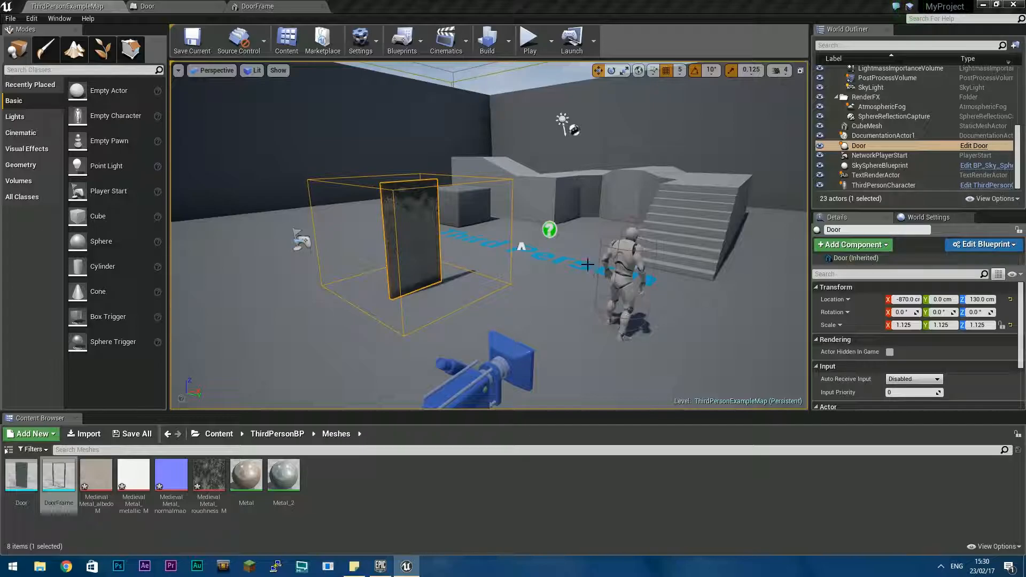
Add an On Component End Overlap event for the Triggervolume to the Door blueprint's event graph
click(183, 7)
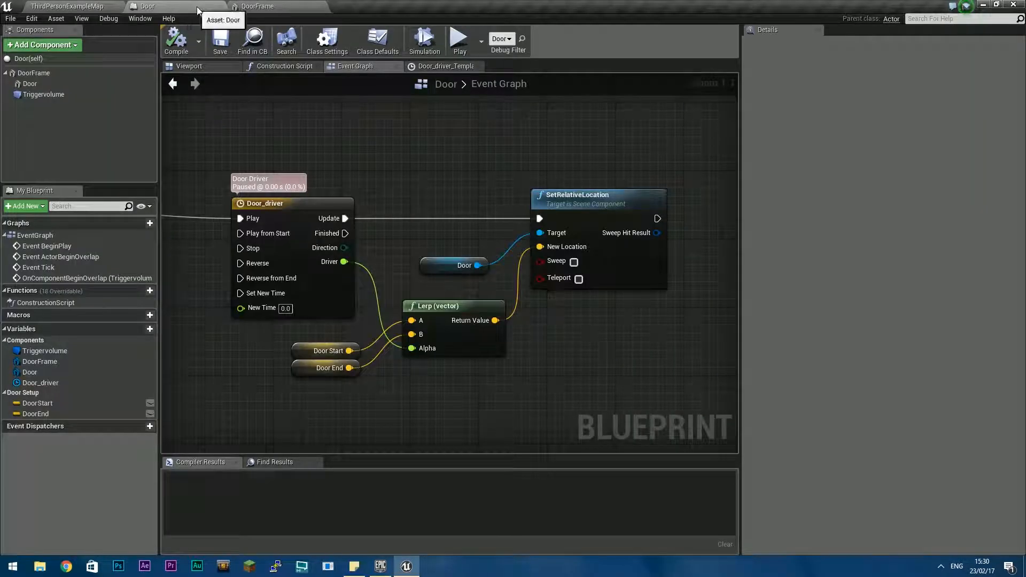
right_drag(412, 213, 600, 151)
scroll(402, 251, down, 2)
right_drag(402, 251, 493, 234)
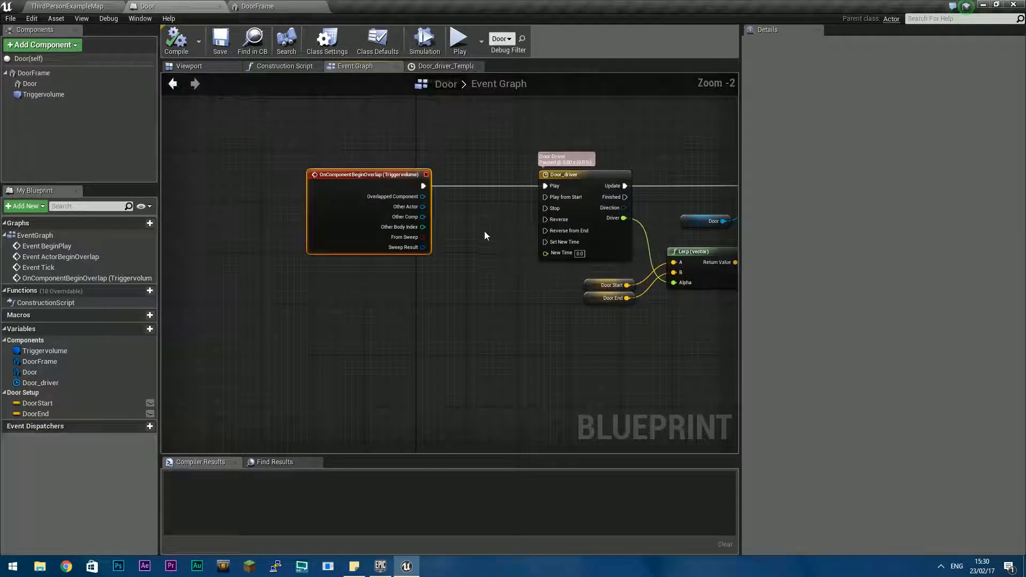
click(44, 353)
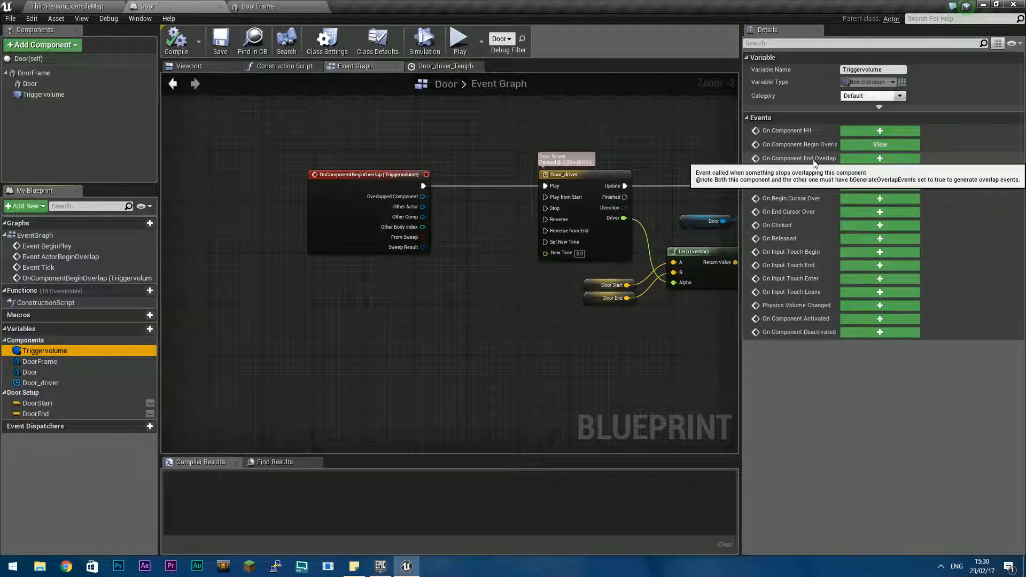
click(869, 157)
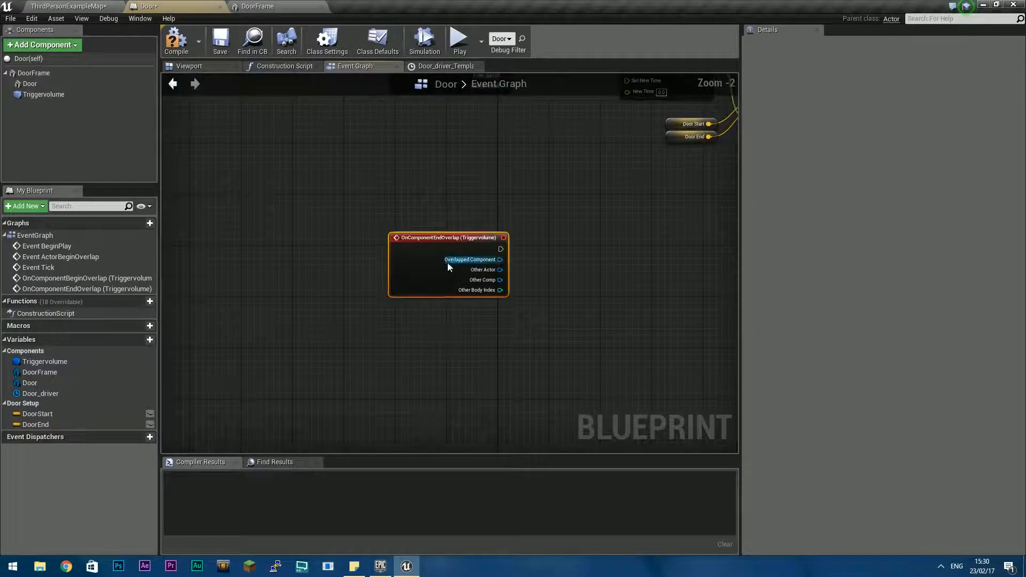
Place the OnComponentEndOverlap node below the begin-overlap event and connect its execution output to Door_driver's Reverse input
drag(455, 230, 487, 108)
right_drag(639, 122, 465, 411)
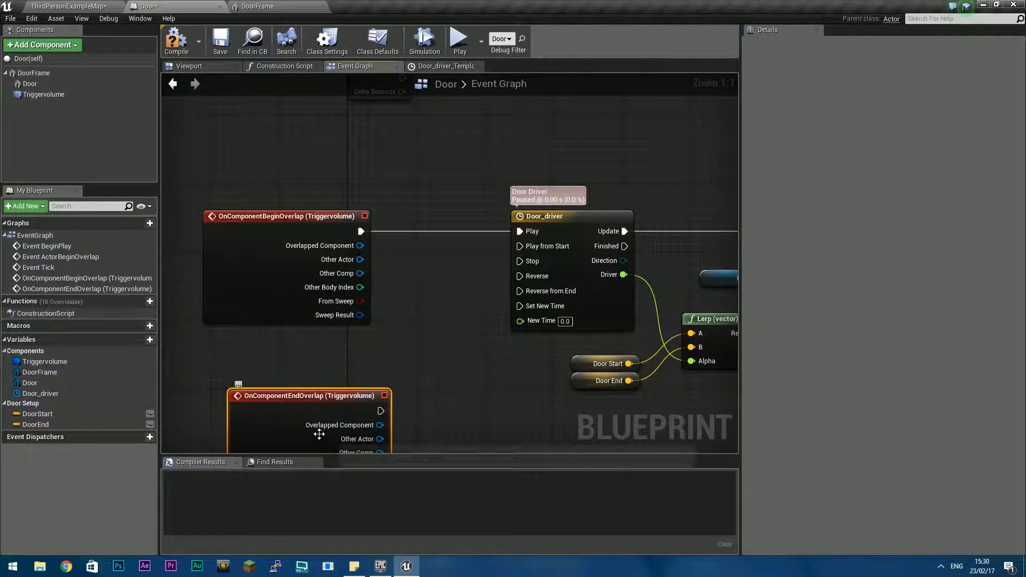
drag(319, 436, 310, 385)
drag(373, 360, 529, 282)
drag(333, 348, 316, 351)
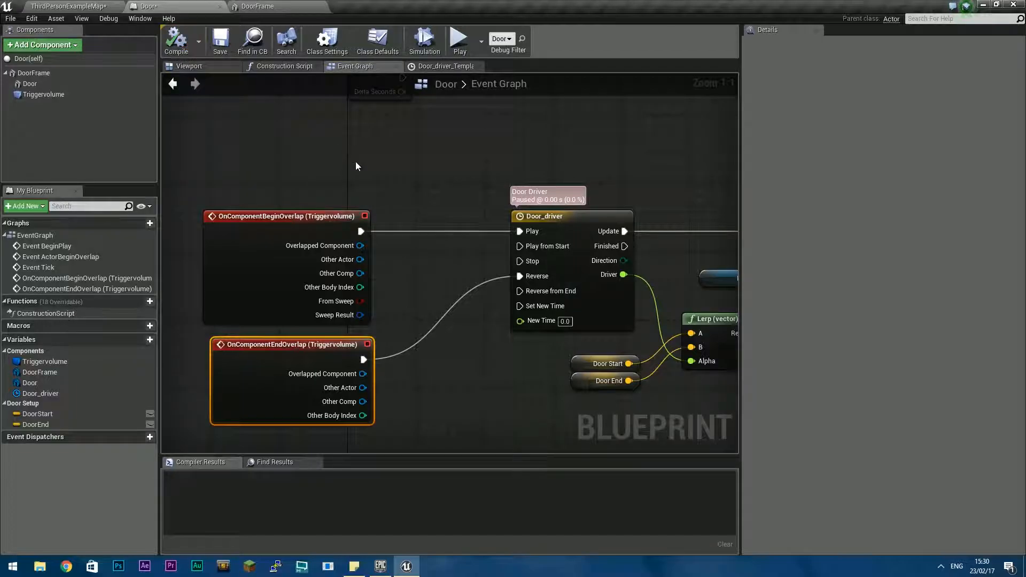
Play-test the level by moving the character in and out of the door's trigger area from both sides, and end the session
click(68, 7)
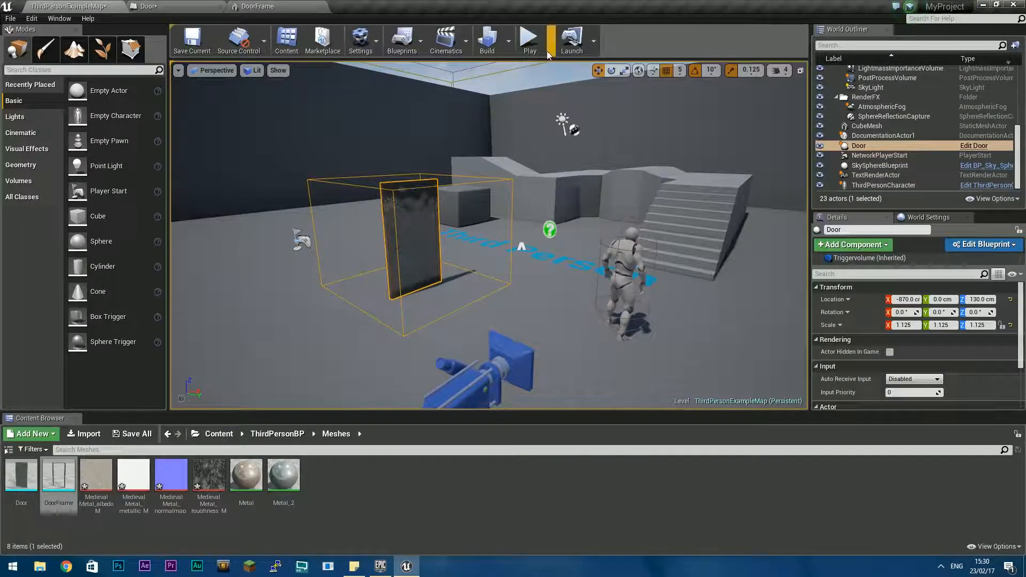
click(529, 39)
key(w)
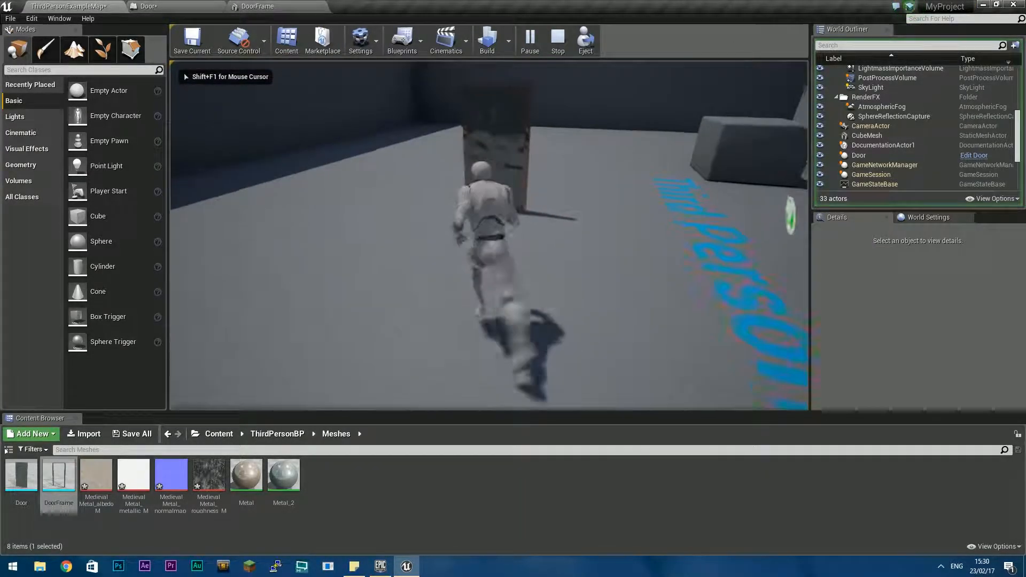
key(w)
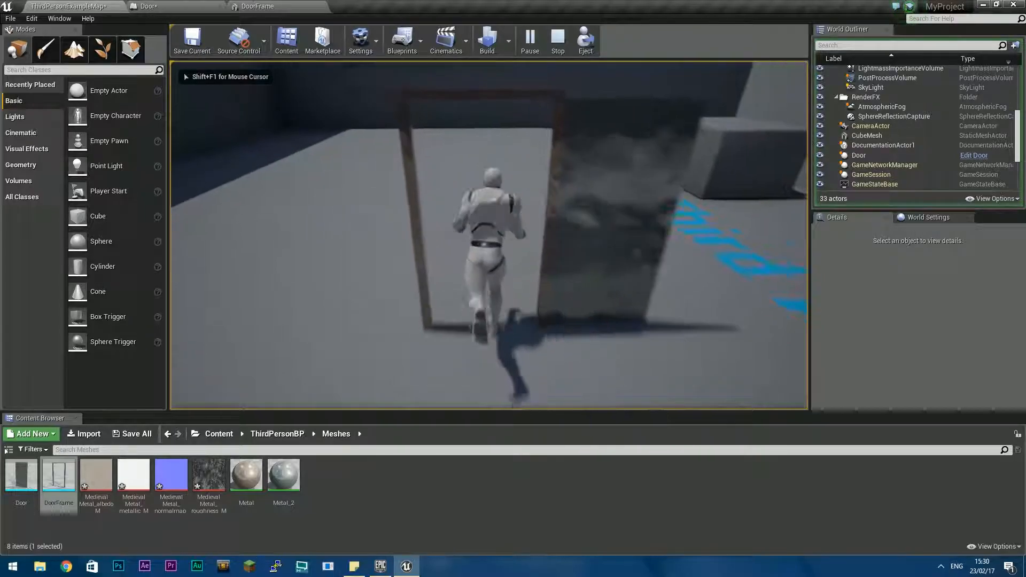
key(w)
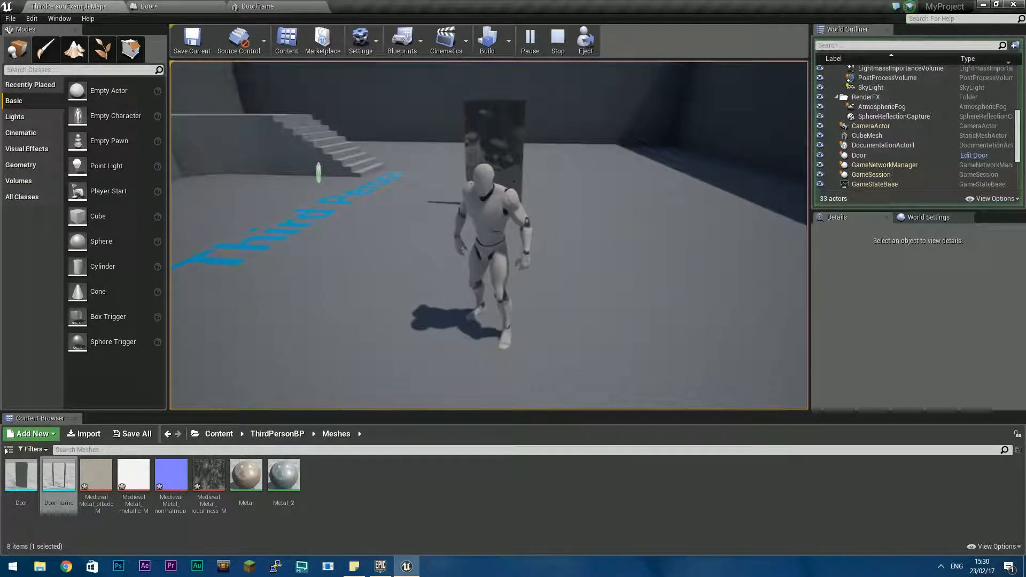
key(w)
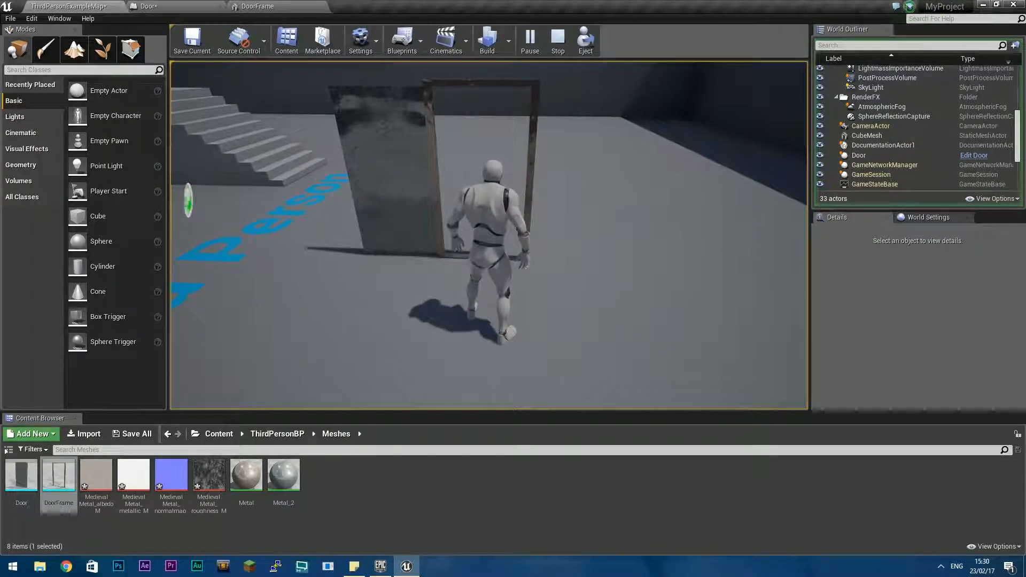
key(a)
key(d)
key(s)
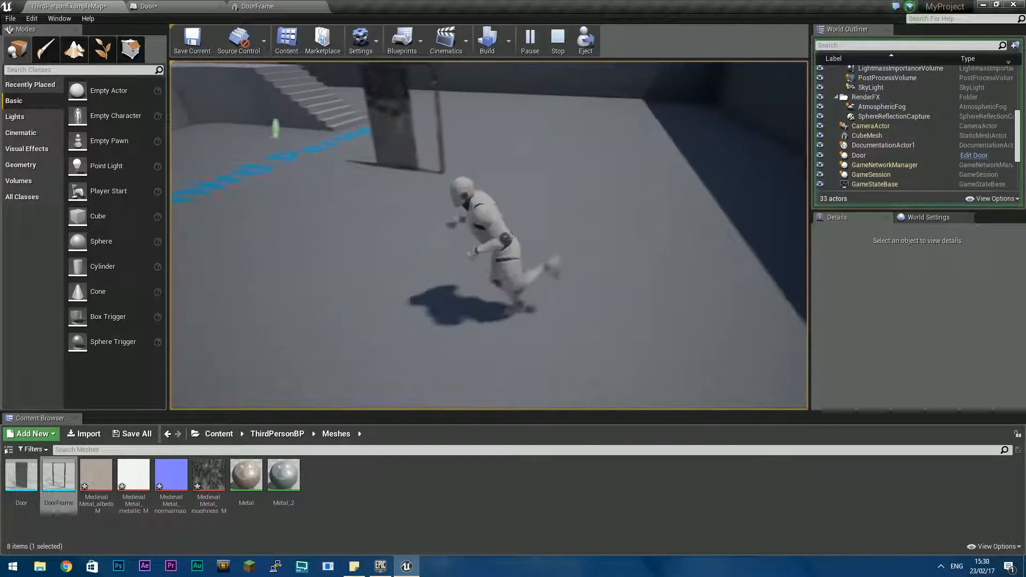
key(w)
key(w)
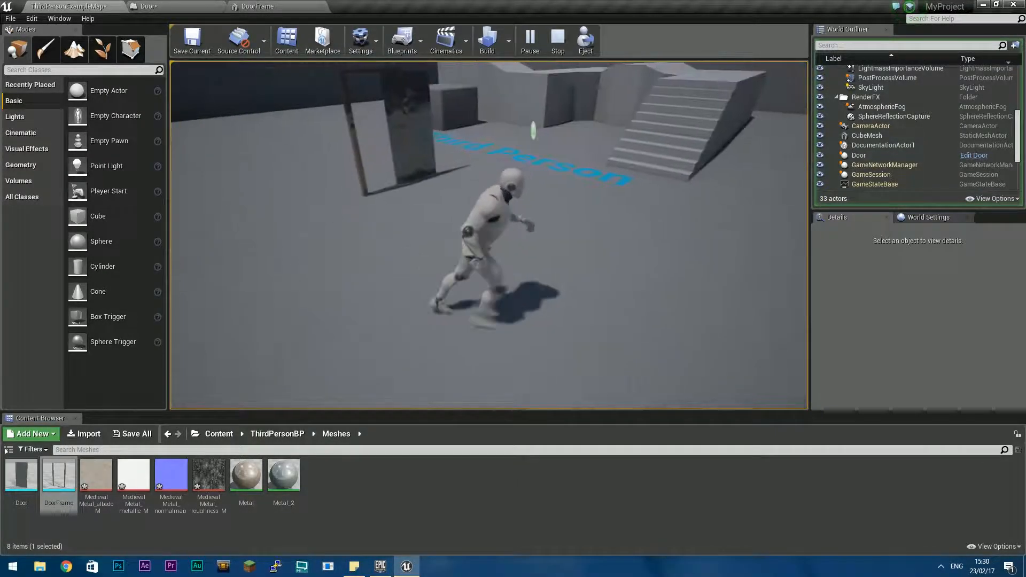
key(w)
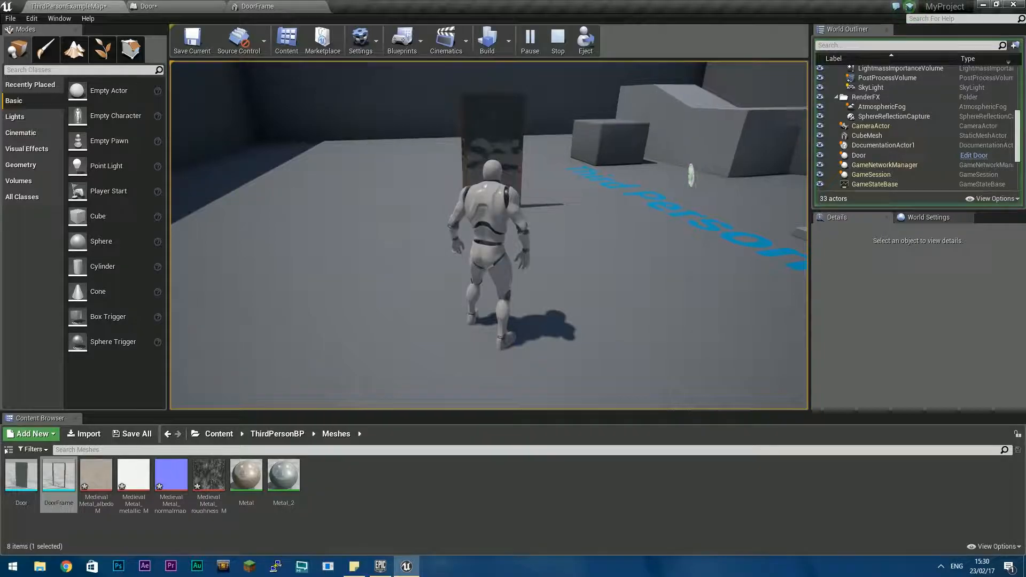
key(Escape)
Close the DoorFrame mesh editor and return to the Door_driver node in the Door blueprint's event graph
click(260, 6)
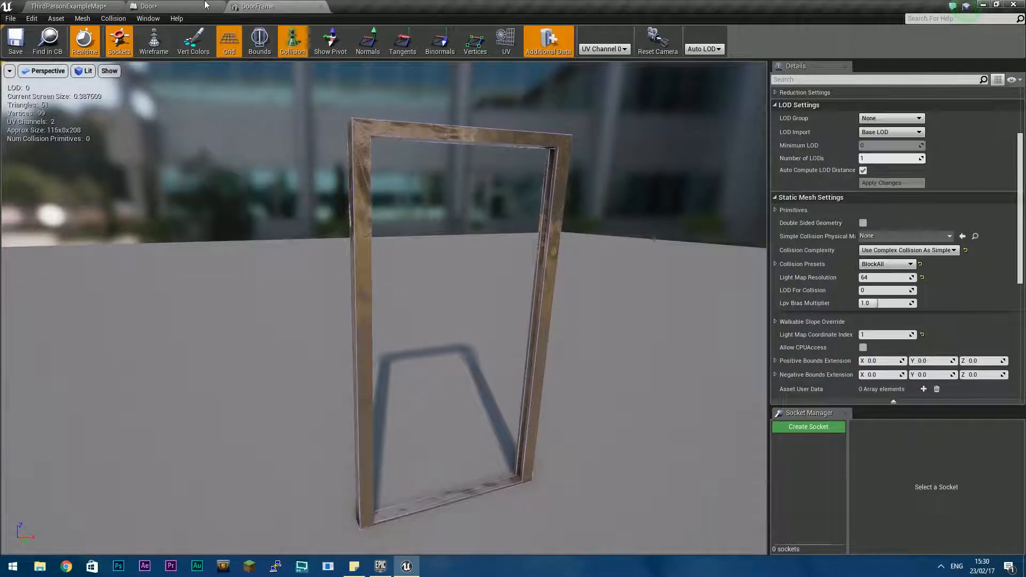
click(185, 6)
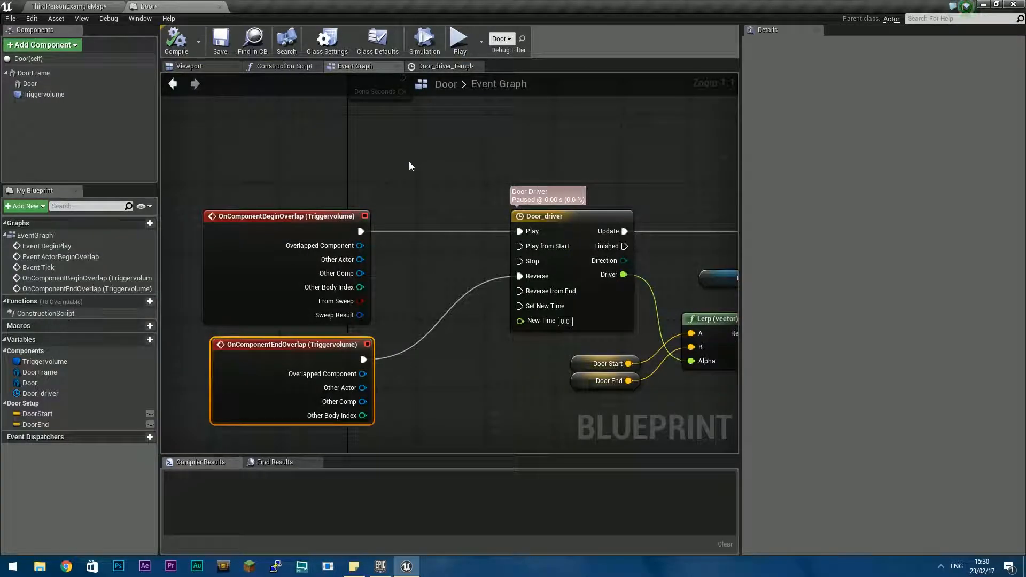
right_drag(570, 170, 449, 162)
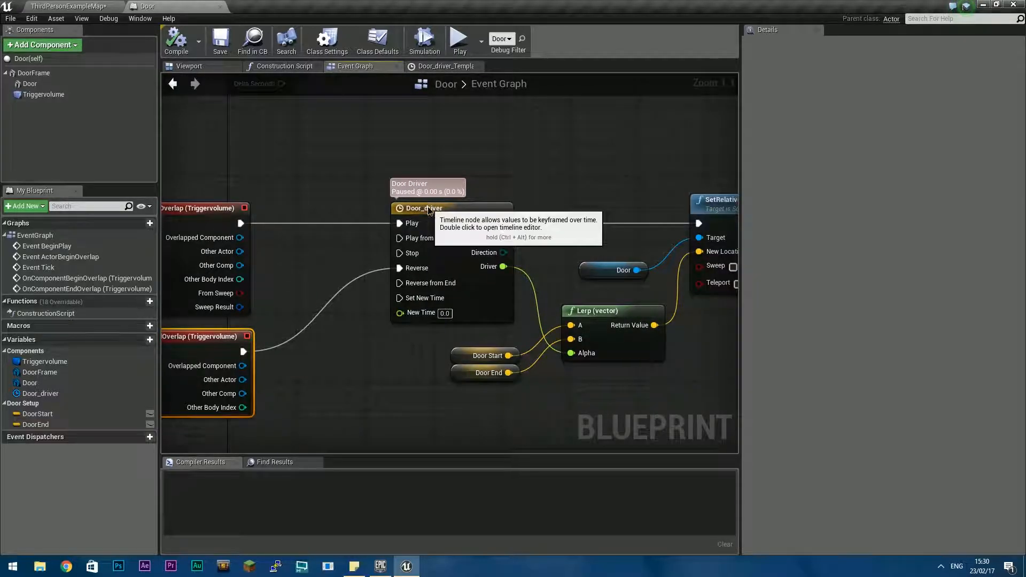
Set the last Driver key's time to 0.5 in the Door_driver timeline, fit the curve horizontally, and save the blueprint
double_click(428, 208)
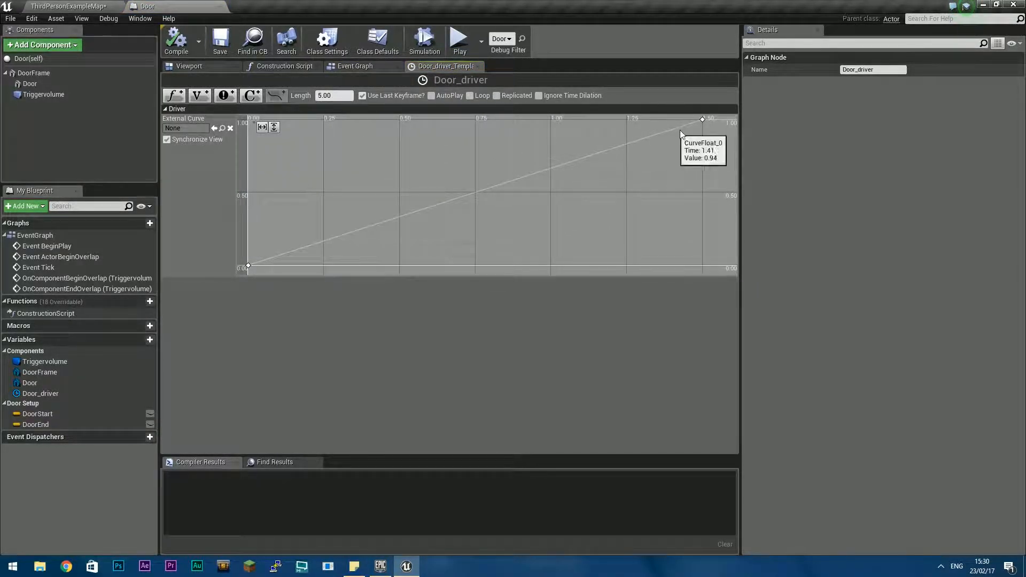
click(702, 119)
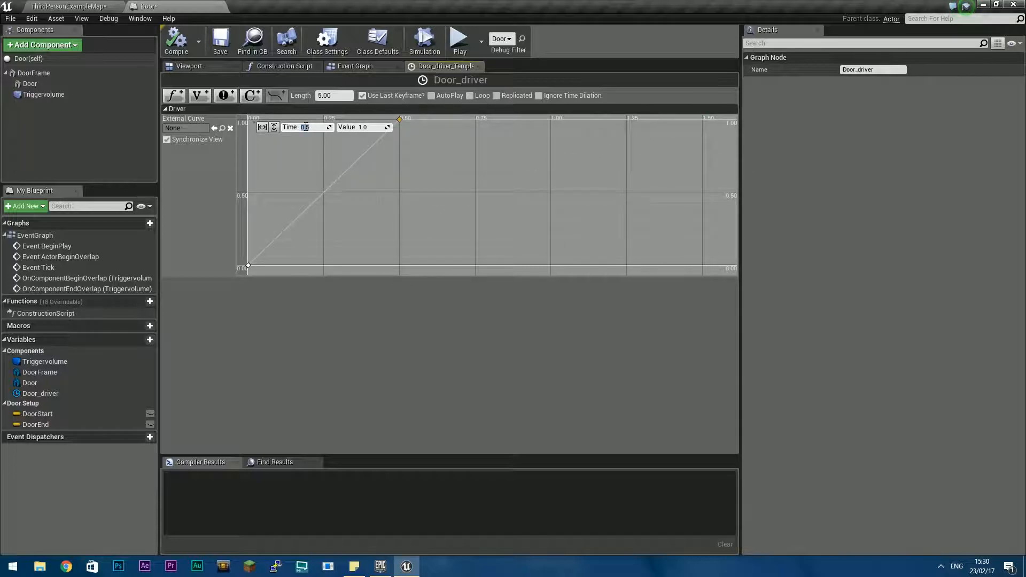
click(262, 127)
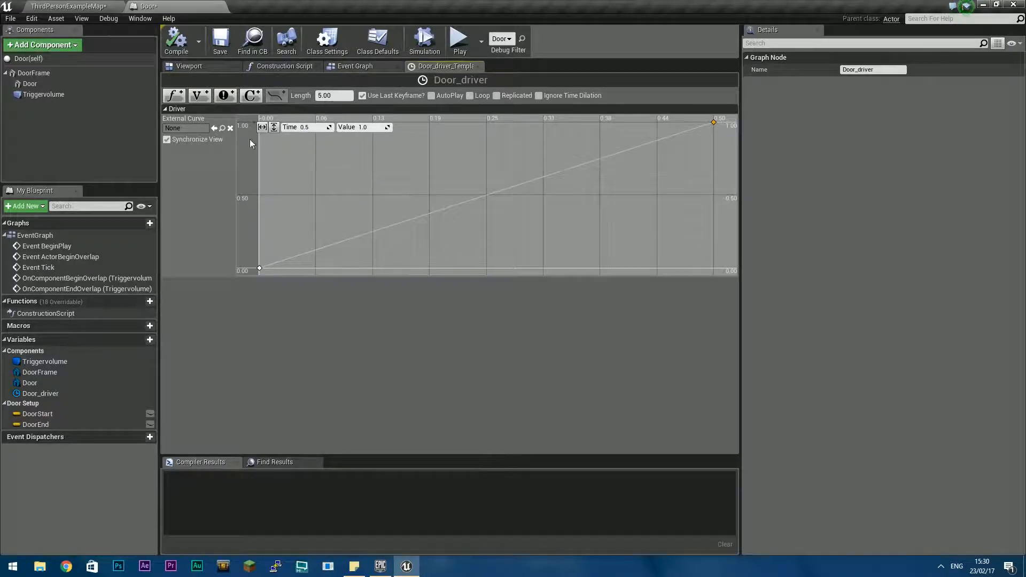
click(213, 42)
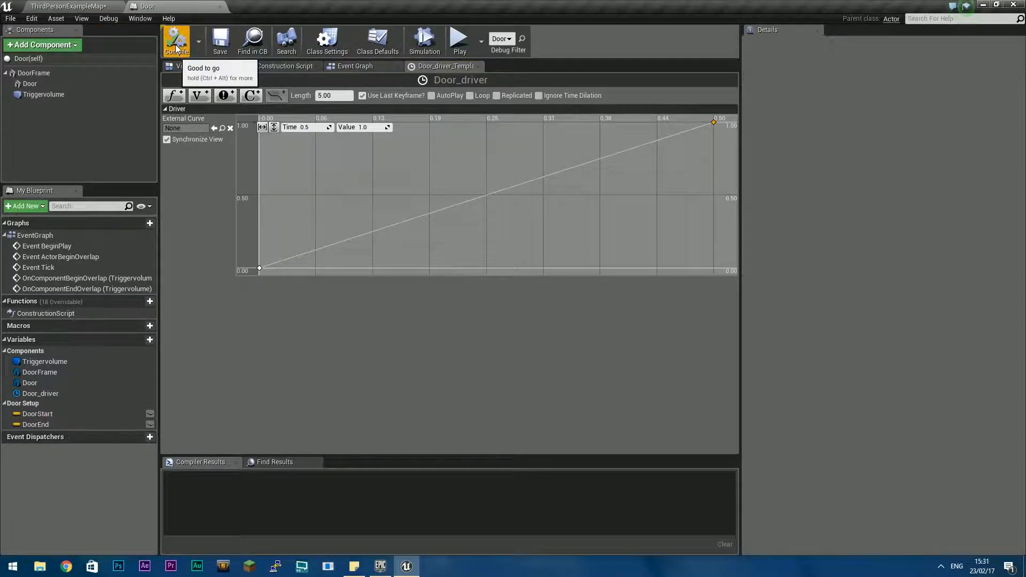
Play-test the level by running the character through the door from both sides to check its faster opening, and end the session
click(70, 7)
click(529, 40)
key(w)
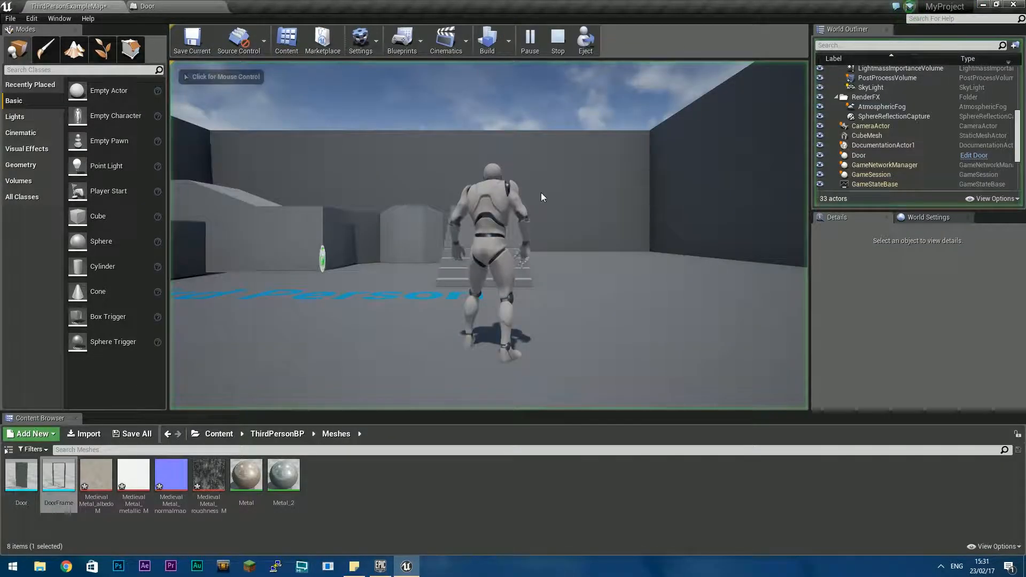
key(w)
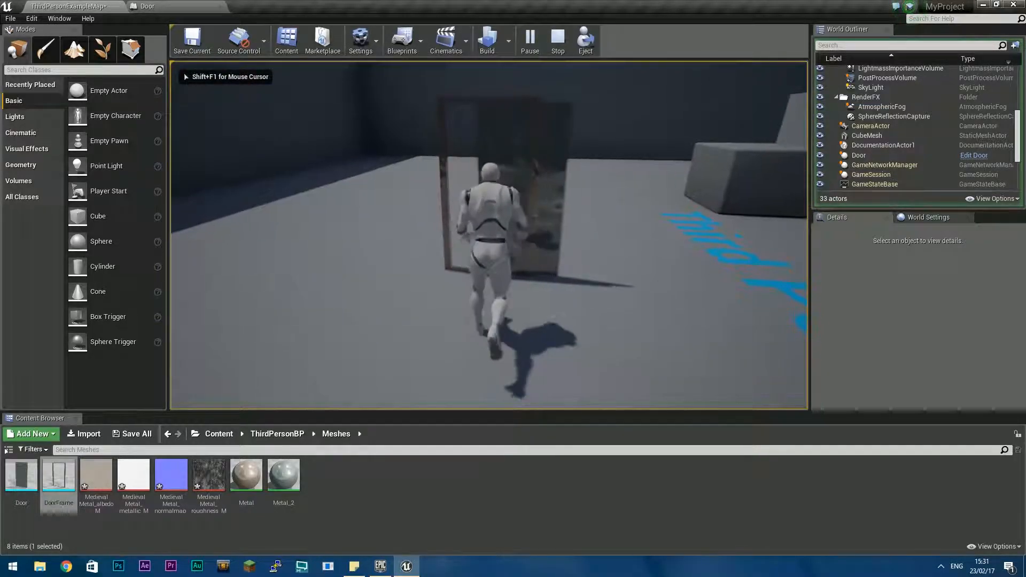
key(w)
key(w)
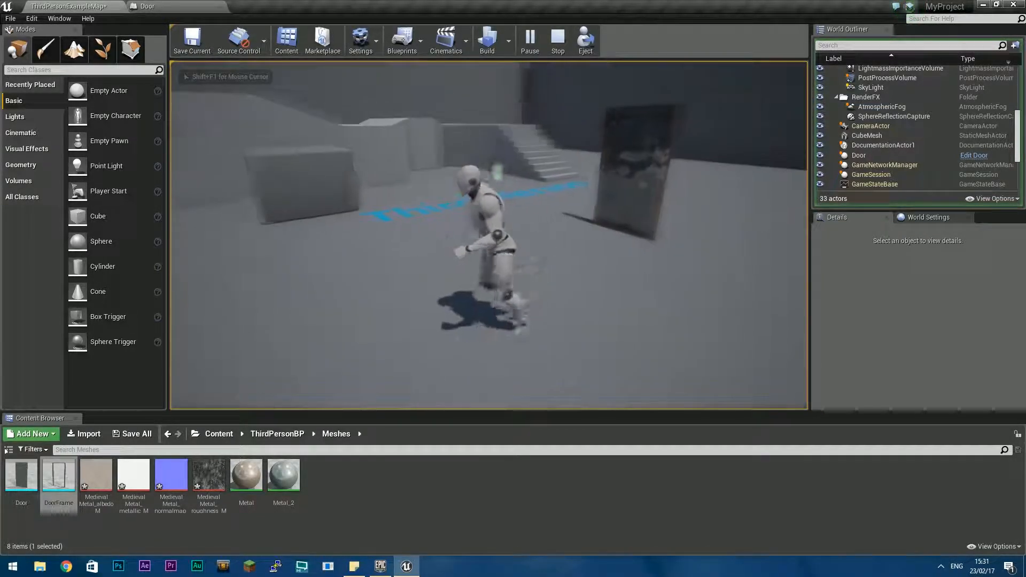
key(w)
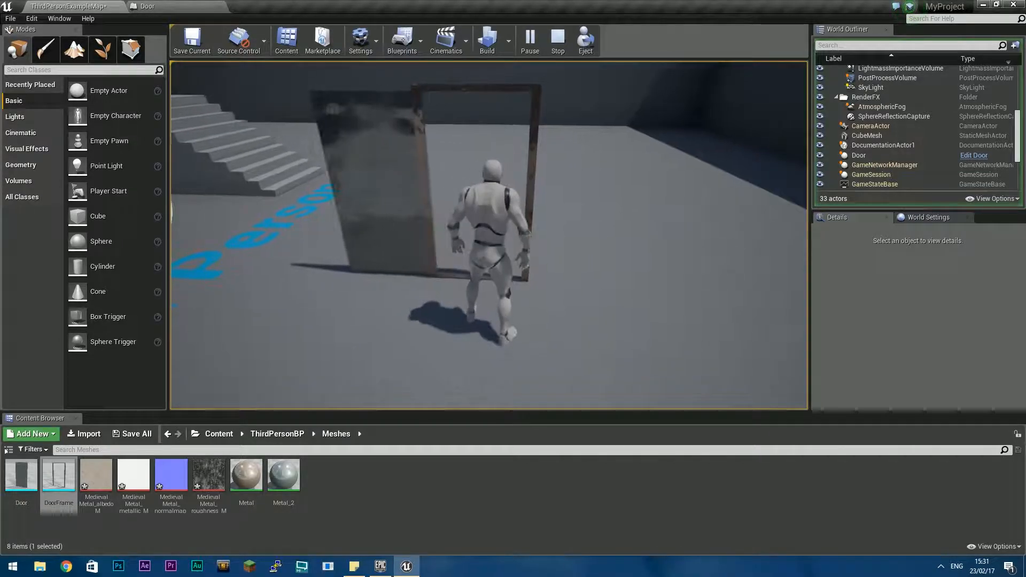
key(w)
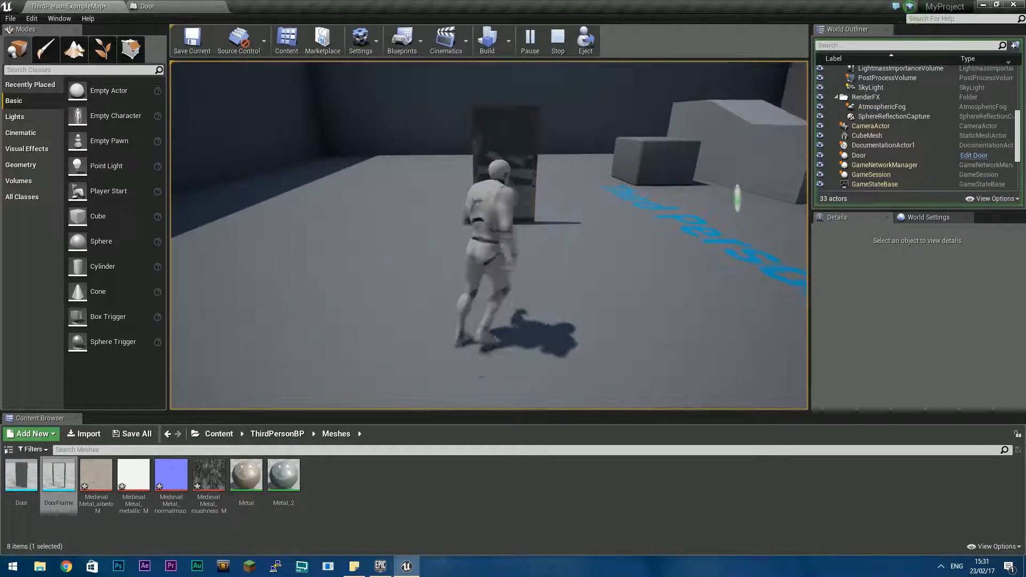
key(w)
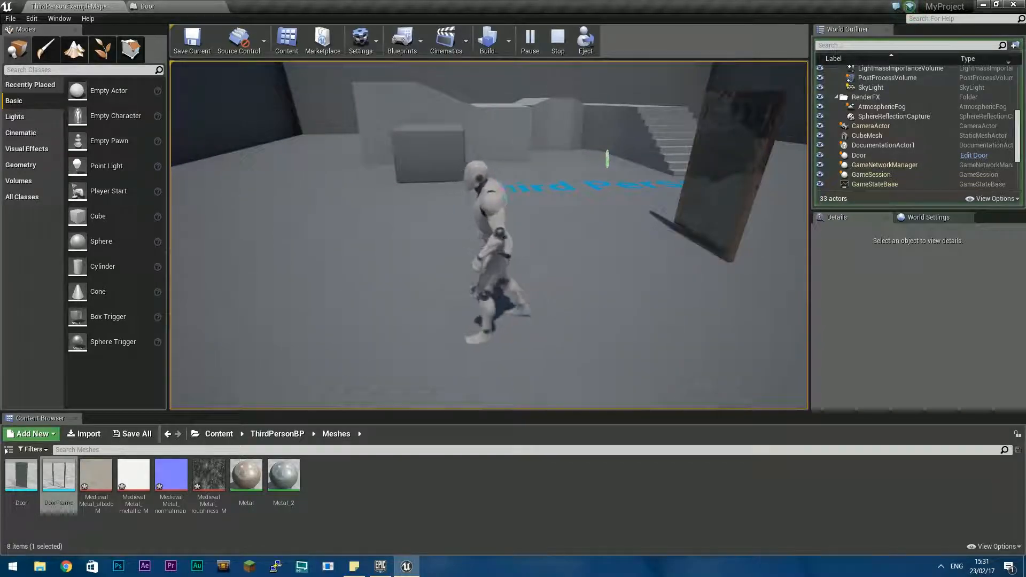
key(w)
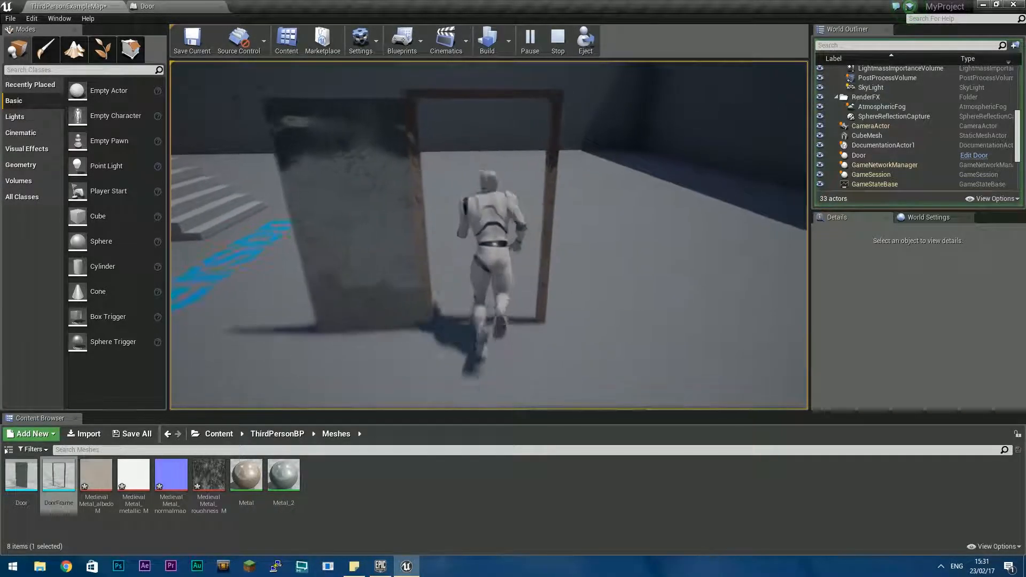
key(d)
key(w)
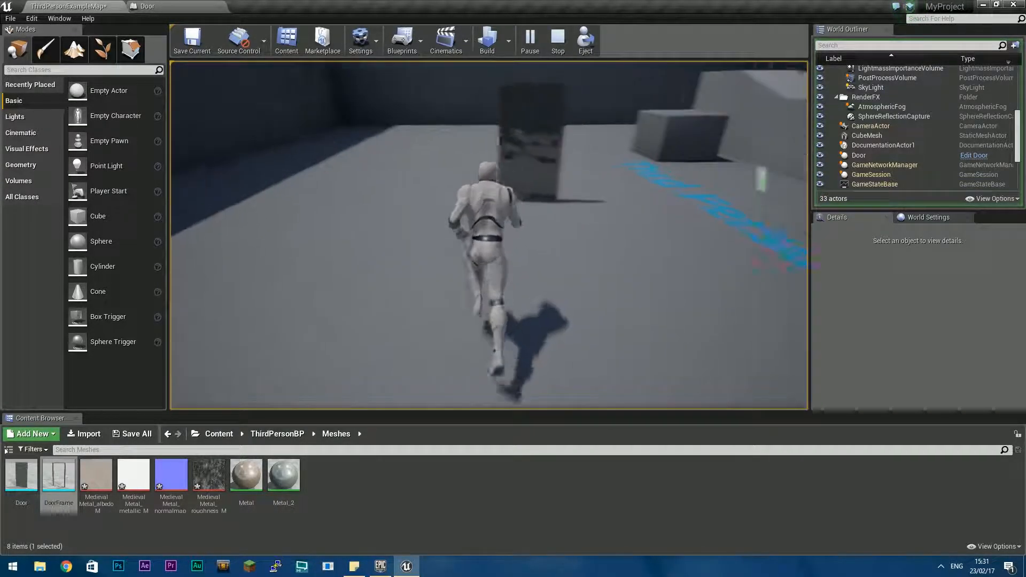
key(w)
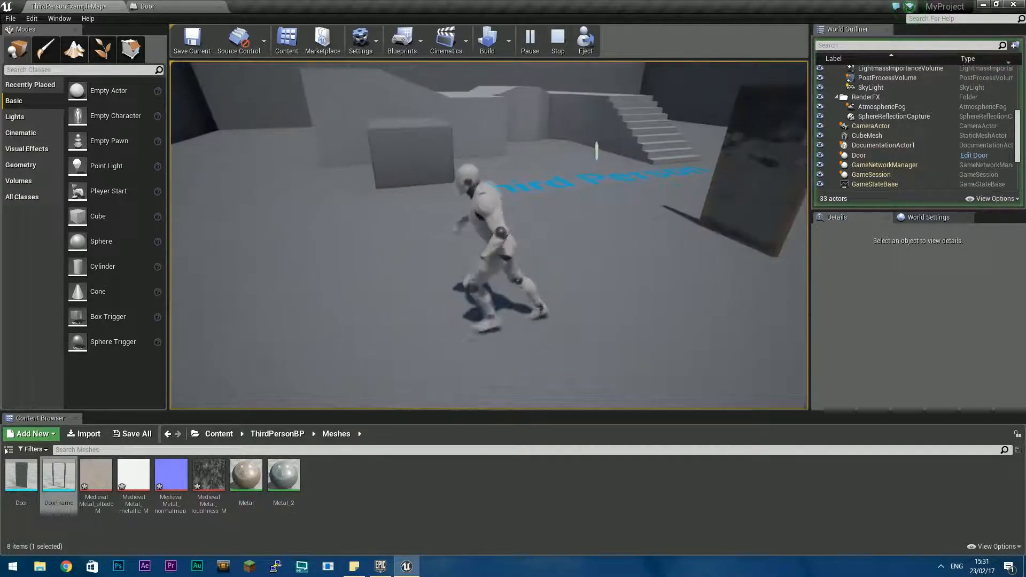
key(w)
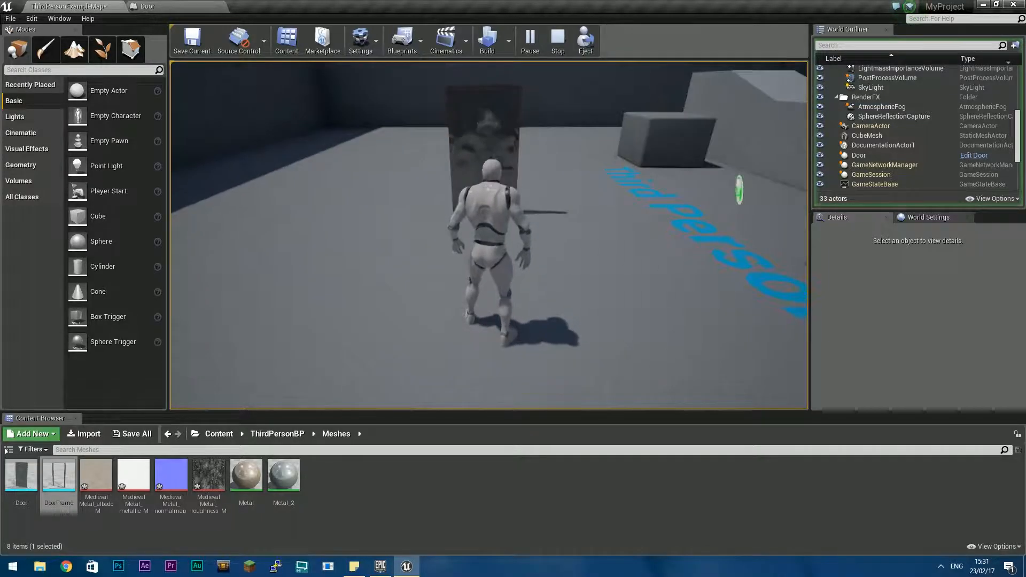
key(Escape)
Duplicate the walkway's Ramp_StaticMesh, rotate the copy to -90° about Z, and place it beside the door at X -395, Y 125 cm
right_drag(513, 214, 622, 222)
click(519, 209)
right_drag(519, 208, 433, 252)
click(669, 243)
click(460, 181)
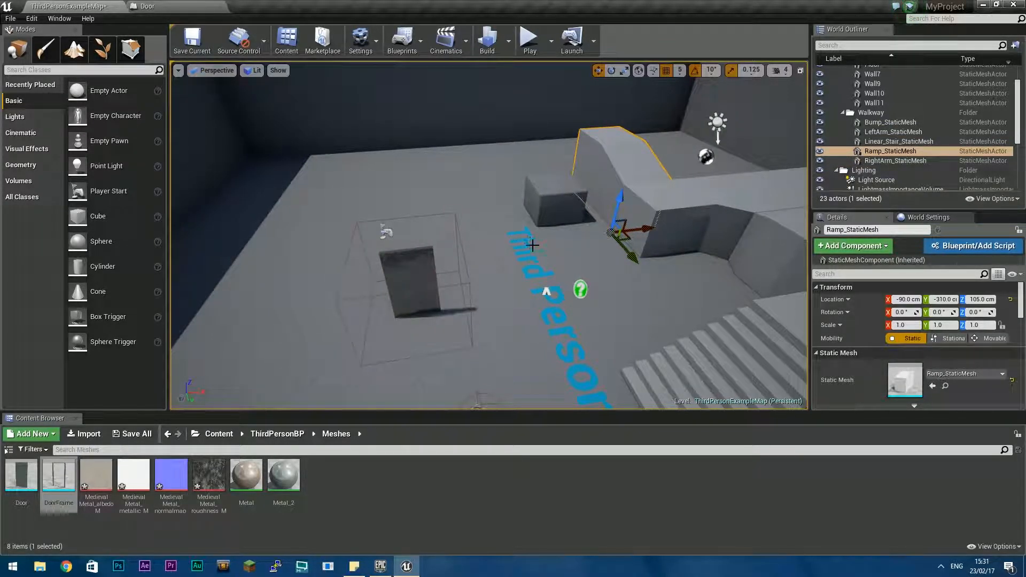
key(ctrl+w)
drag(516, 261, 417, 341)
key(e)
key(w)
drag(567, 334, 622, 326)
Shift the duplicated ramp along X to -385 cm so it lines up with the door frame's edge
right_drag(620, 332, 708, 369)
right_drag(628, 213, 625, 327)
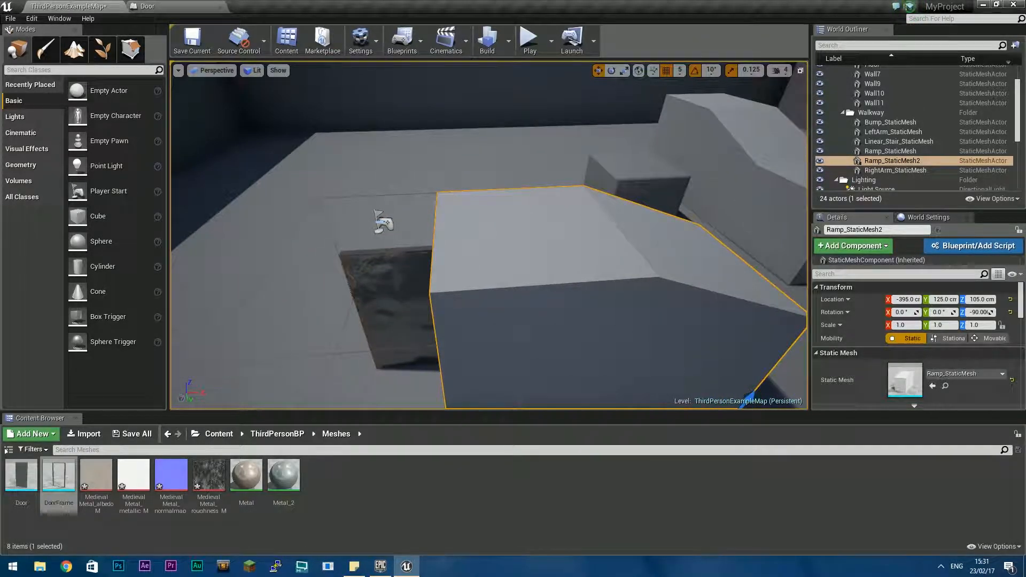
scroll(675, 362, down, 4)
drag(683, 319, 686, 319)
right_drag(685, 319, 706, 342)
mouse_move(546, 316)
right_down()
mouse_move(535, 321)
mouse_move(546, 315)
right_up()
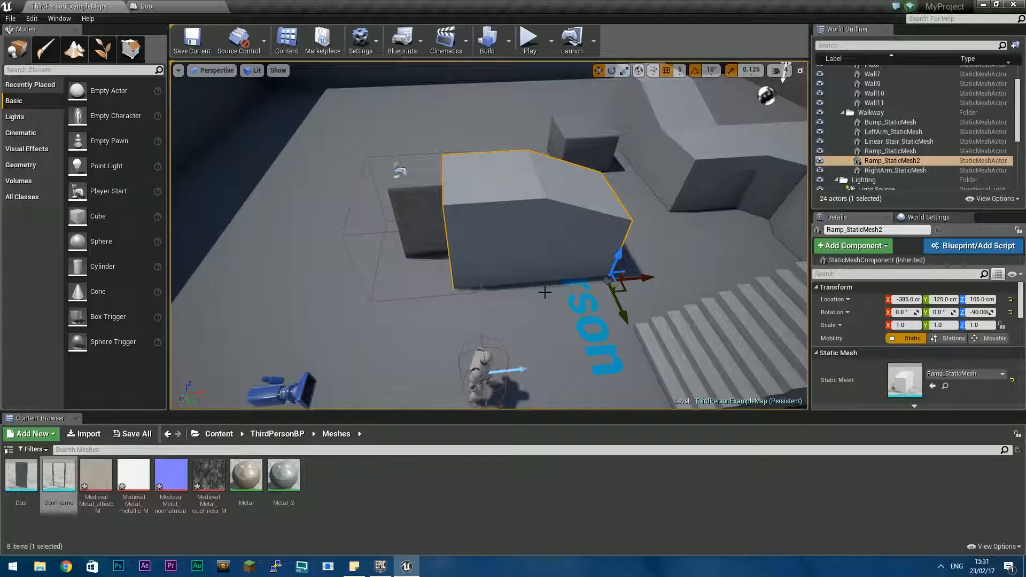
Duplicate the ramp beside the door toward negative X and rotate the new copy to 90° about Z
key(ctrl+w)
drag(652, 274, 438, 278)
key(e)
drag(420, 342, 334, 305)
key(w)
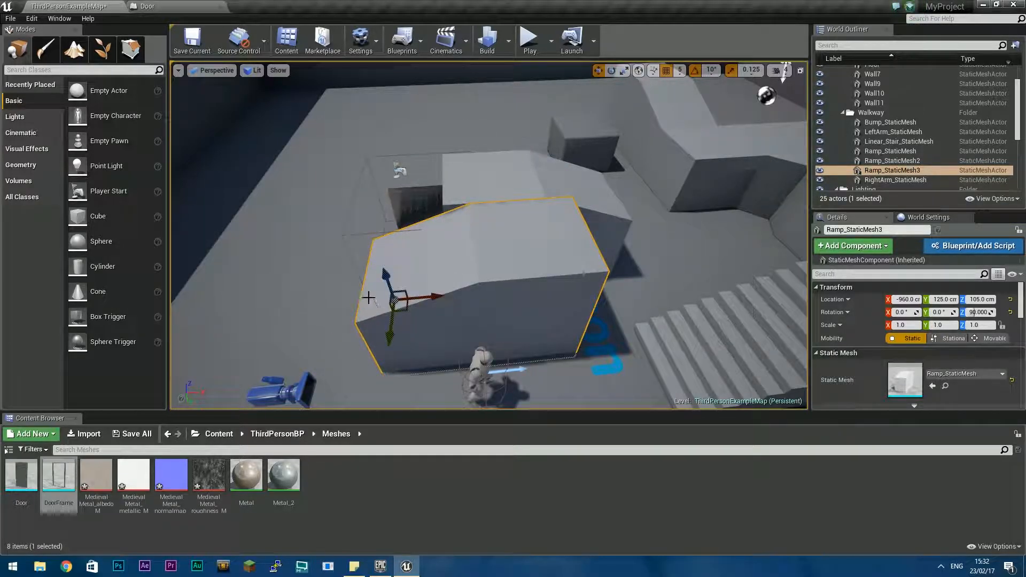
Move the second ramp copy to the door's opposite side at X -1355, Y -75 cm, leaving the doorway between both blocks
drag(425, 305, 315, 290)
drag(263, 355, 284, 285)
drag(351, 250, 308, 251)
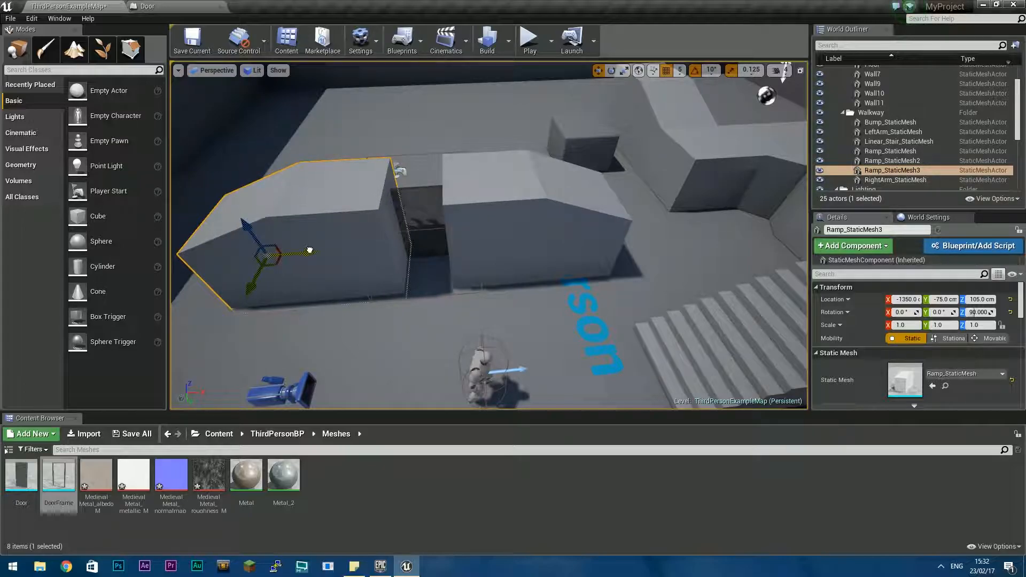
right_drag(309, 250, 293, 199)
key(w)
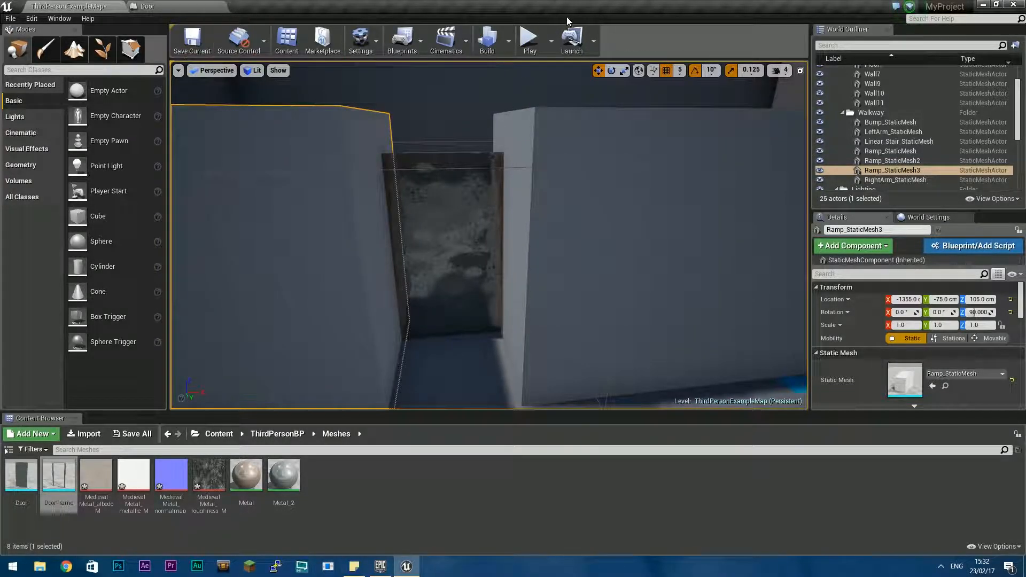
Play-test the level by running and jumping the character through the doorway between the two ramp walls from both sides
click(529, 40)
key(w)
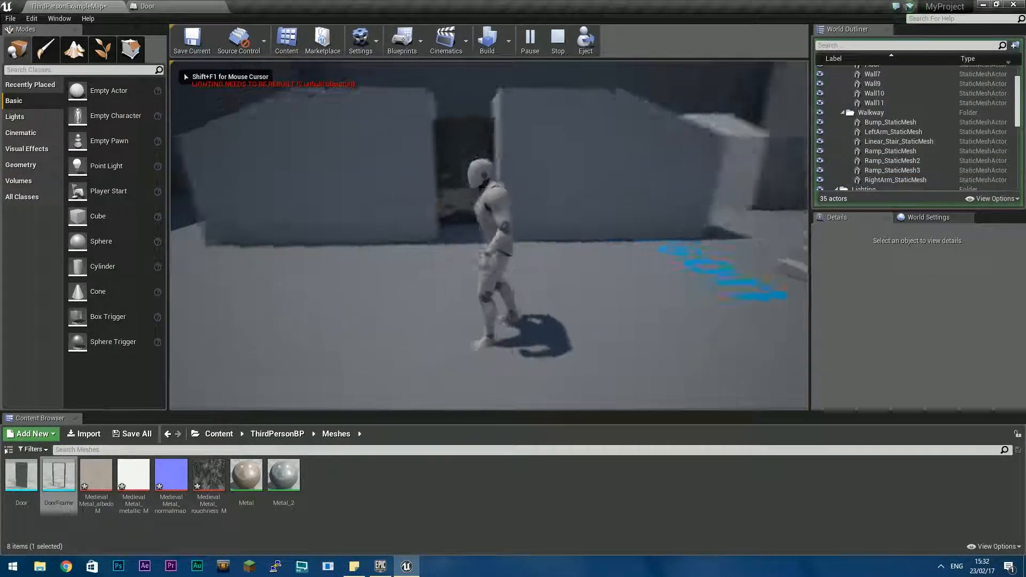
key(w)
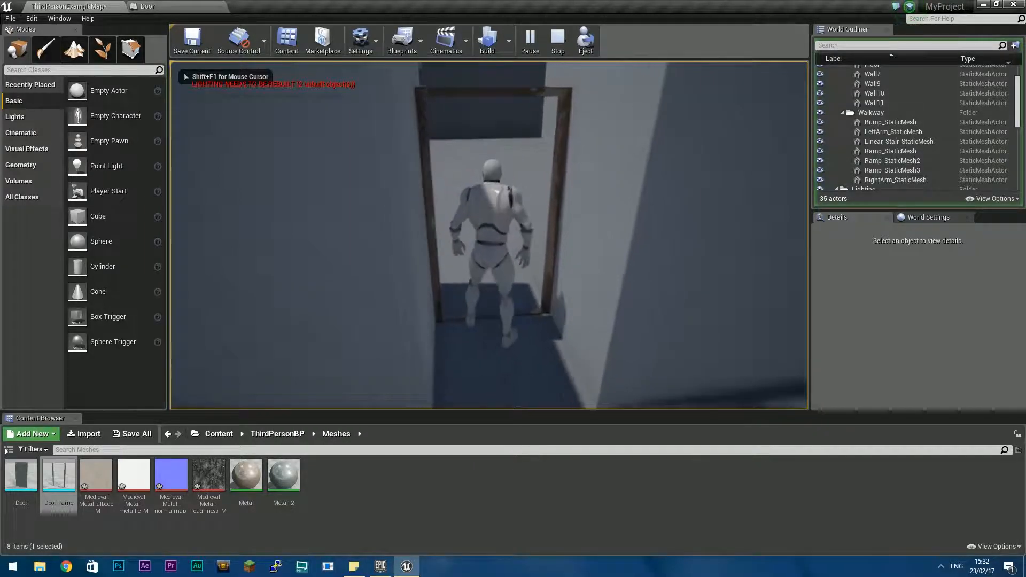
key(a)
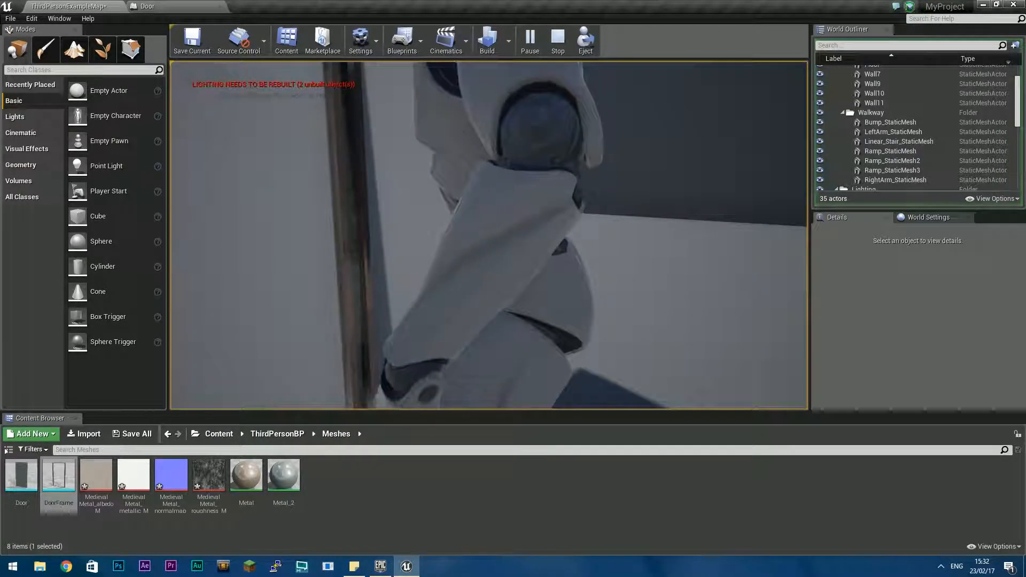
key(s)
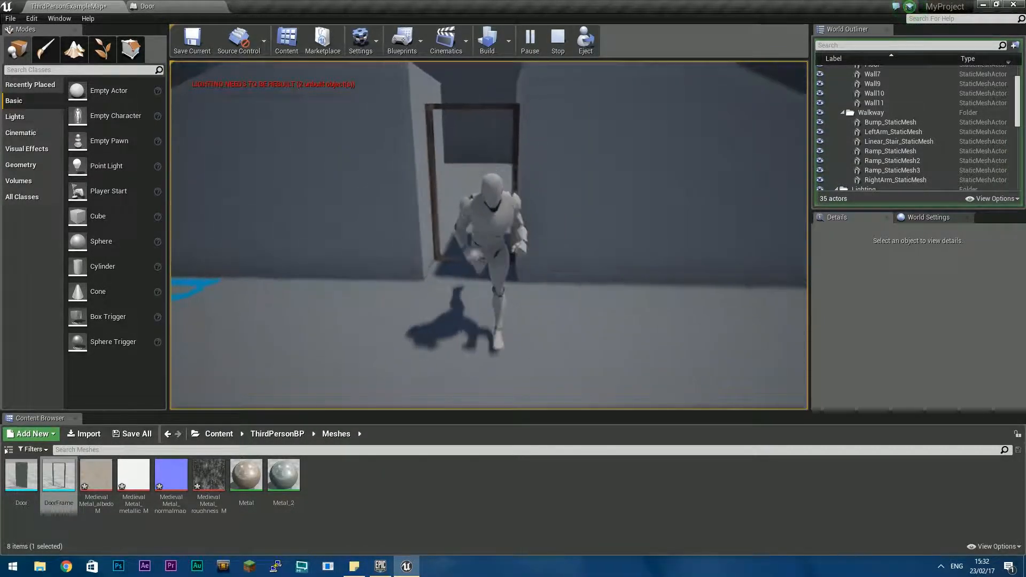
key(w)
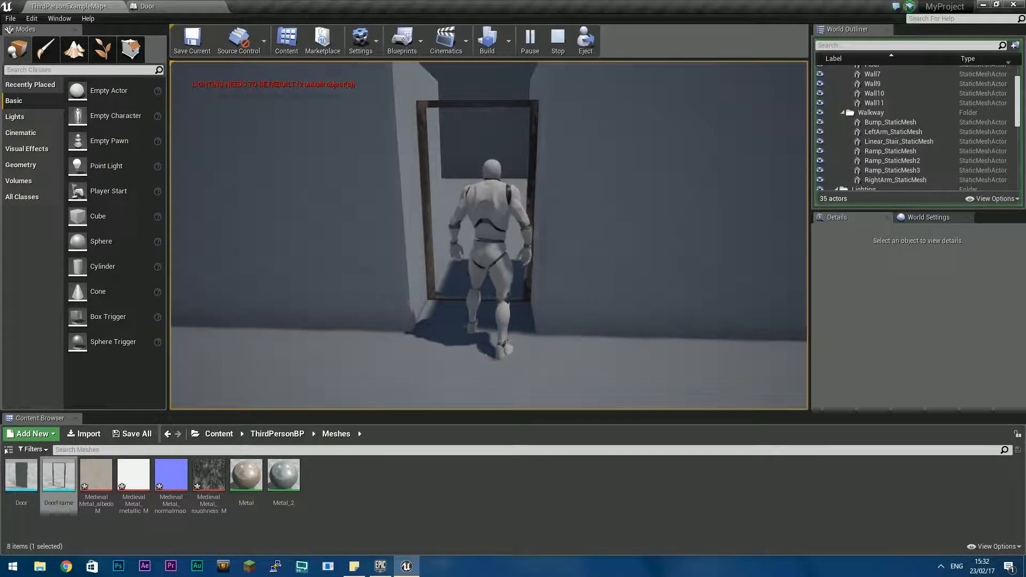
key(s)
key(w)
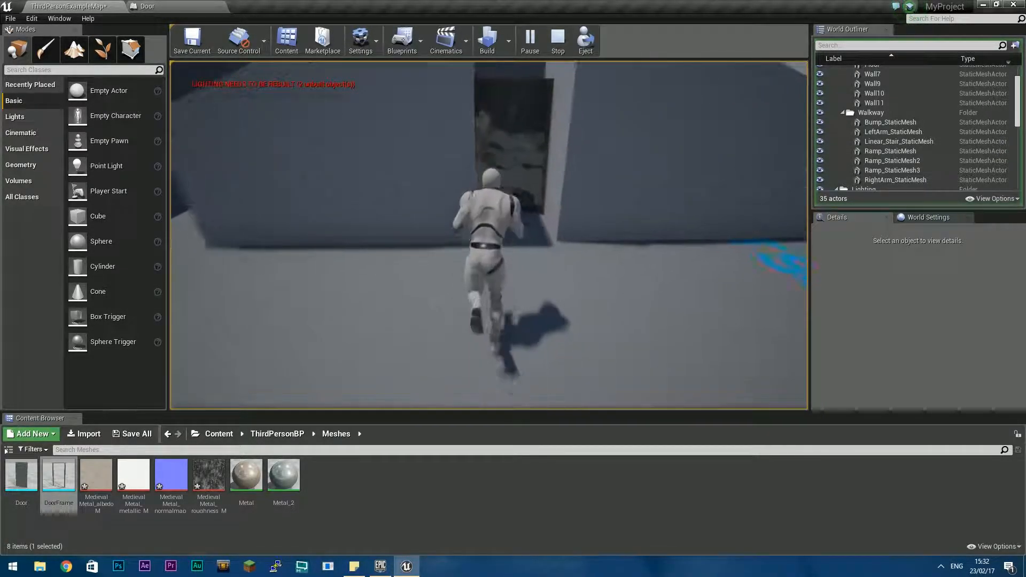
key(w)
key(space)
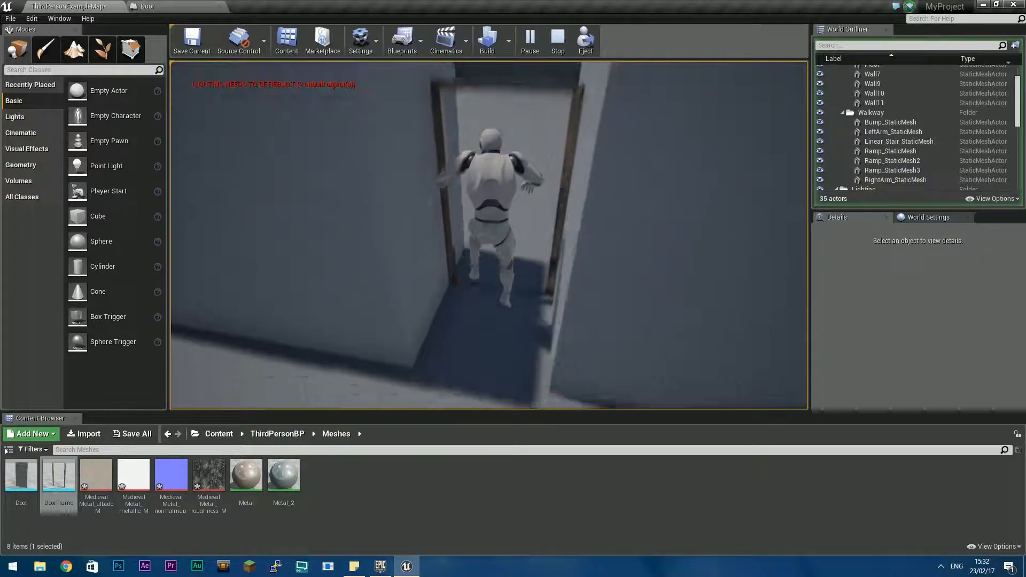
key(w)
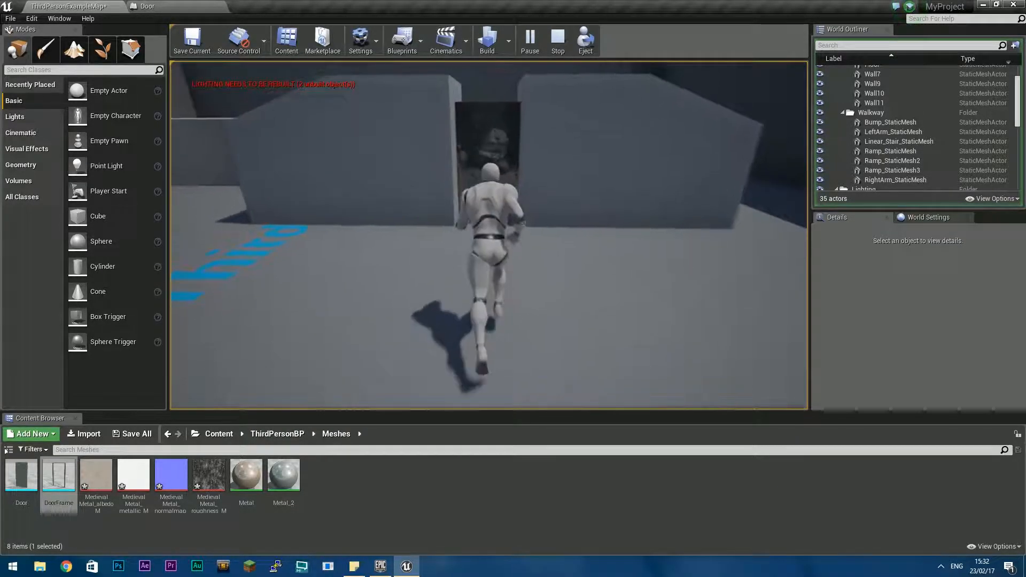
key(w)
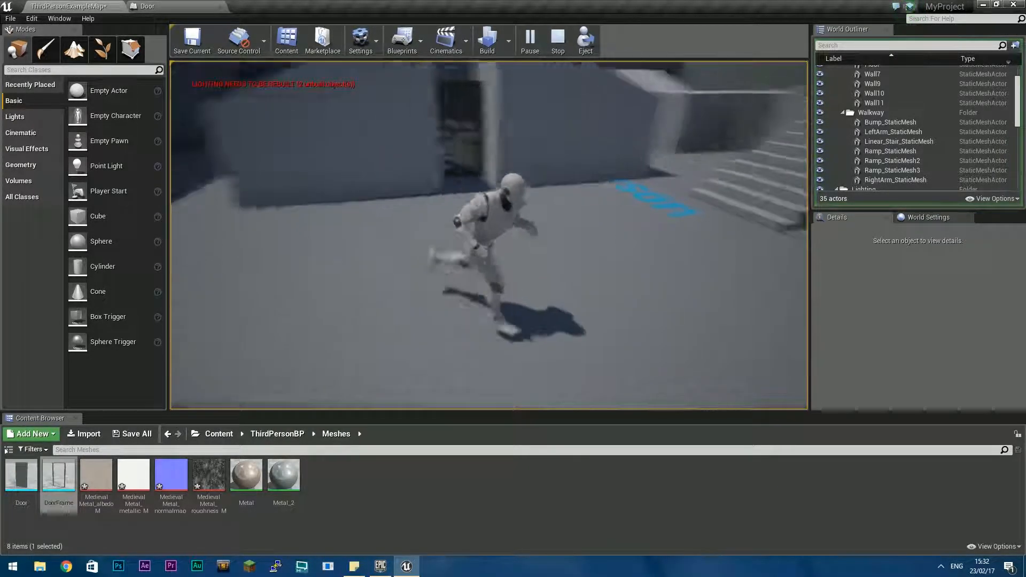
key(w)
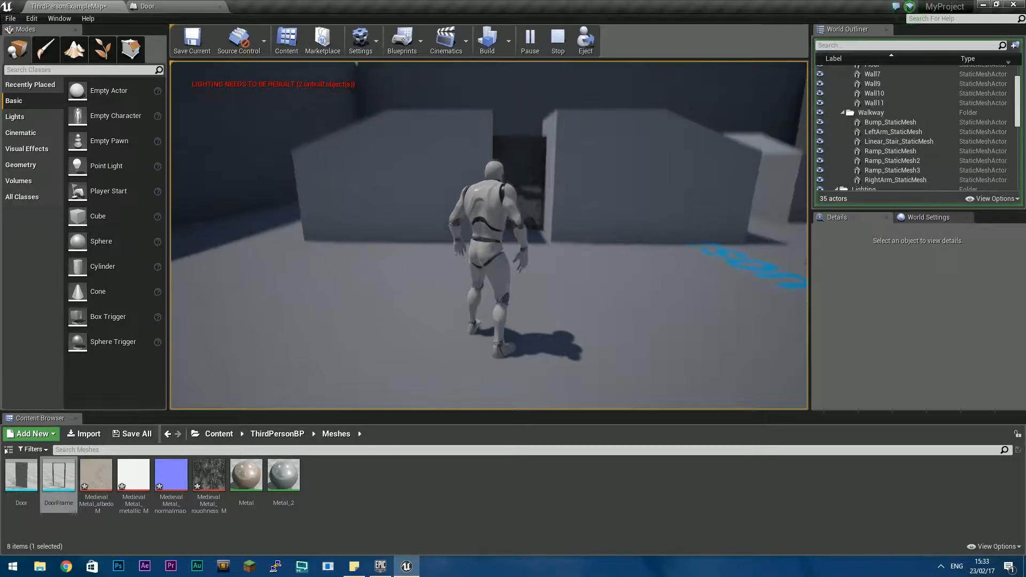
key(d)
key(w)
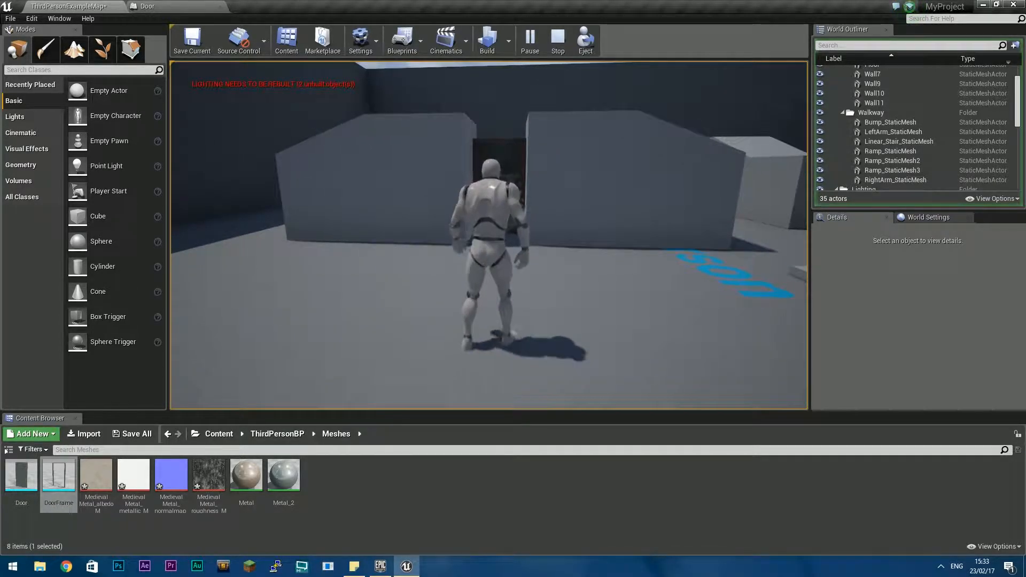
key(s)
key(w)
key(s)
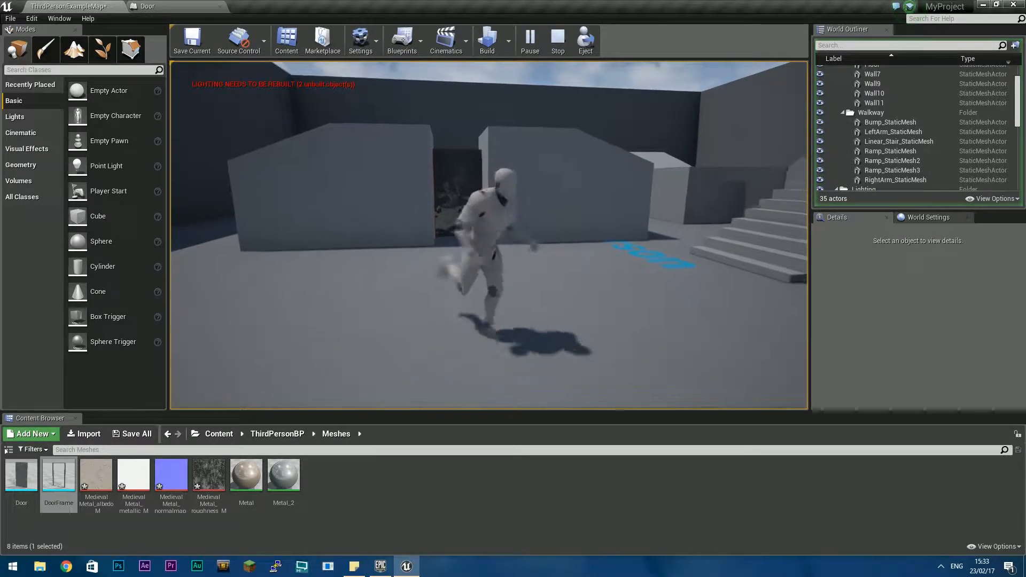
key(w)
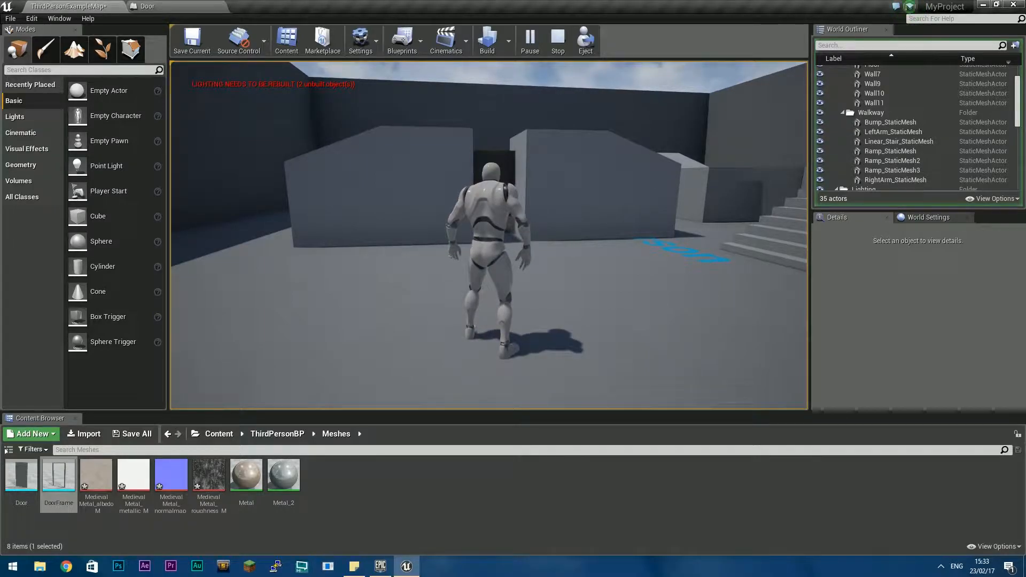